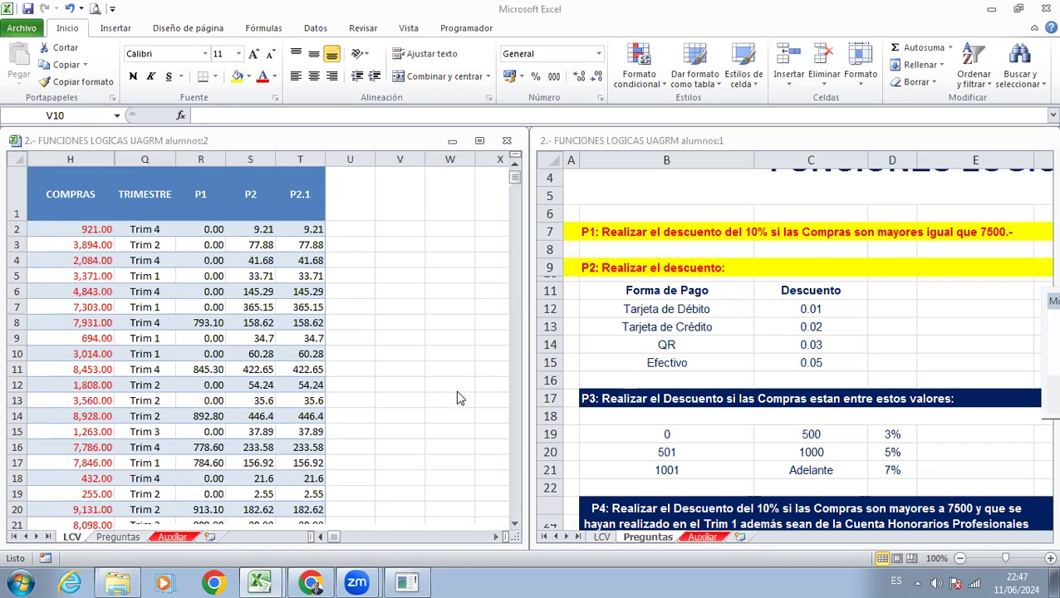
Step: Format the P3 question heading in row 17 with a yellow fill and red font
click(584, 405)
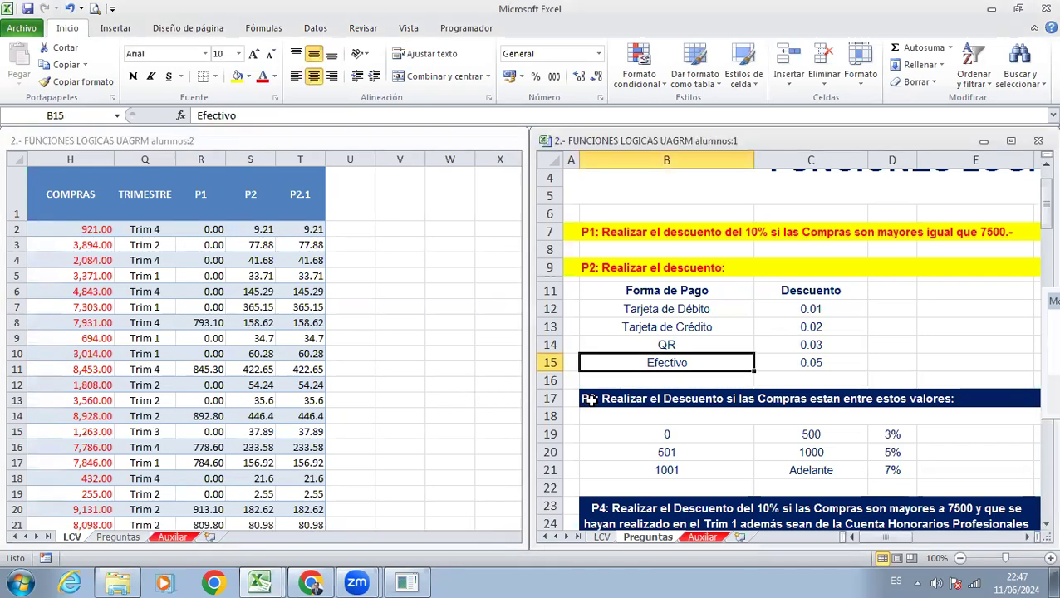
click(584, 404)
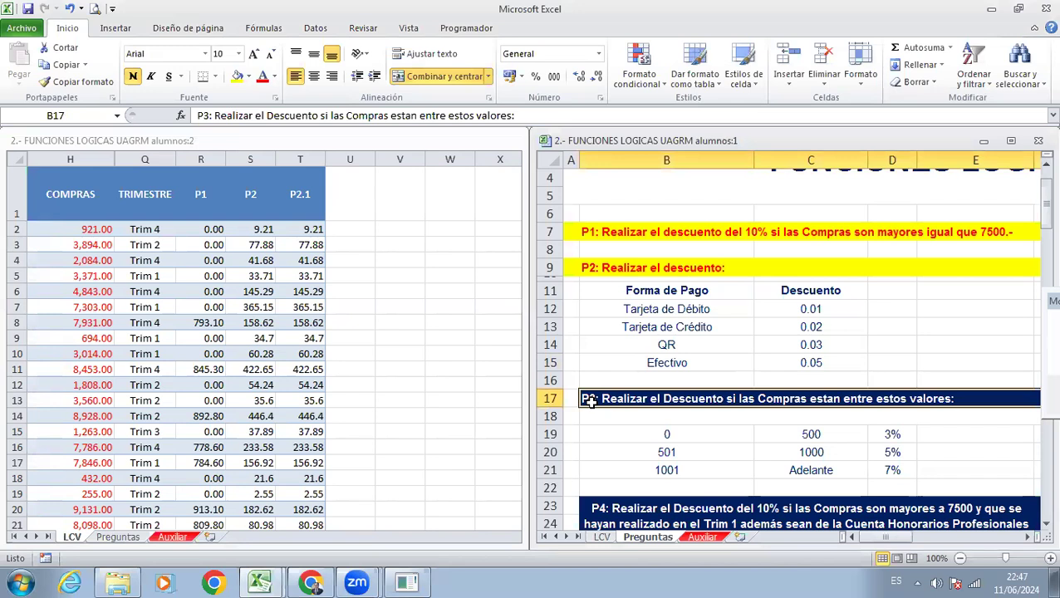
click(238, 77)
click(263, 76)
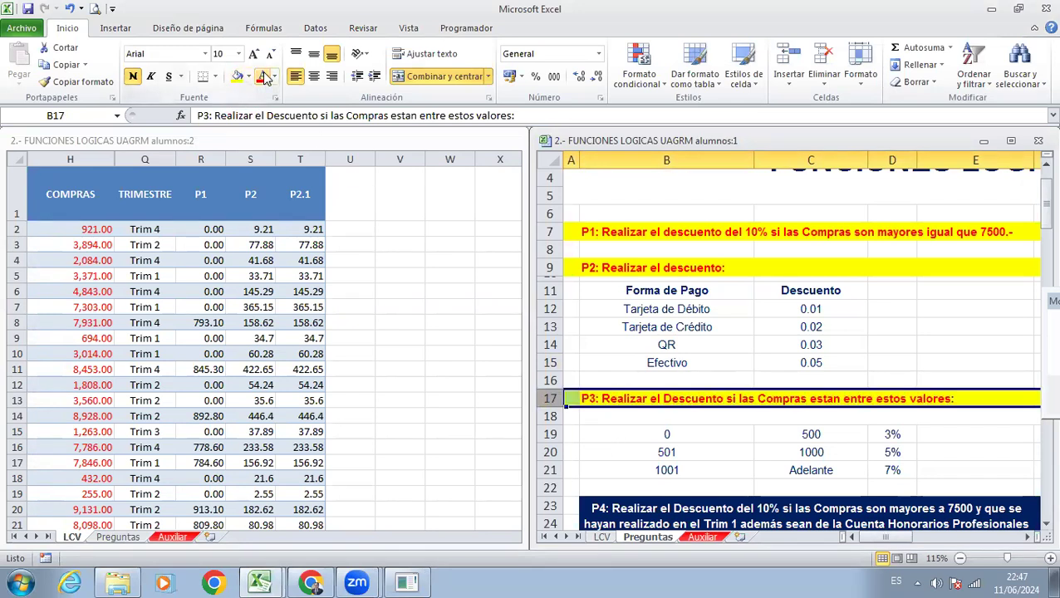
click(619, 428)
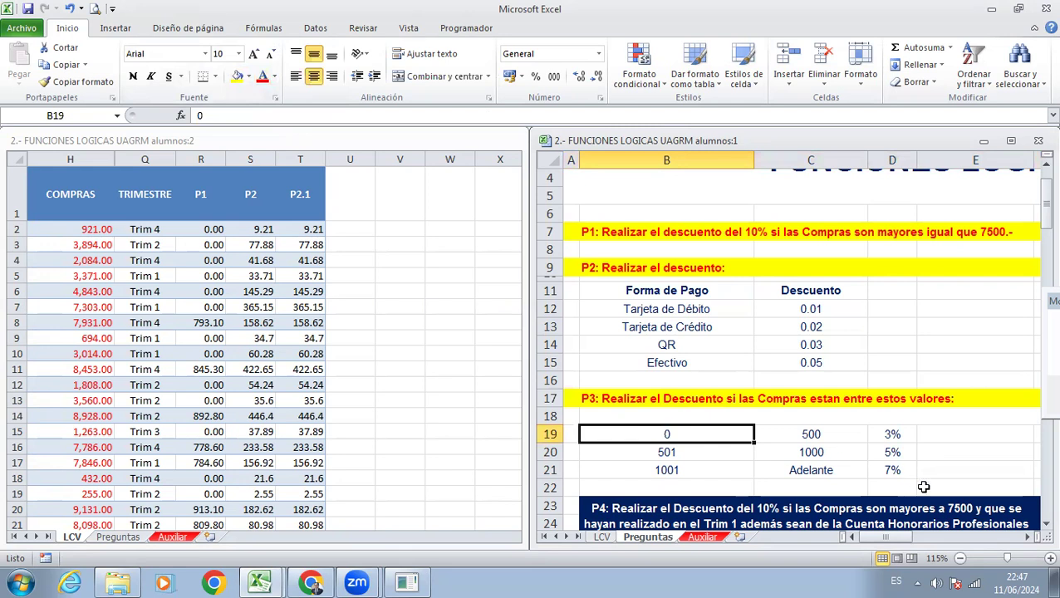
Step: Review the P3 question and its purchase ranges with their discount percentages in rows 19 to 21
key(Down)
key(Down)
key(Down)
key(Down)
key(Down)
key(Down)
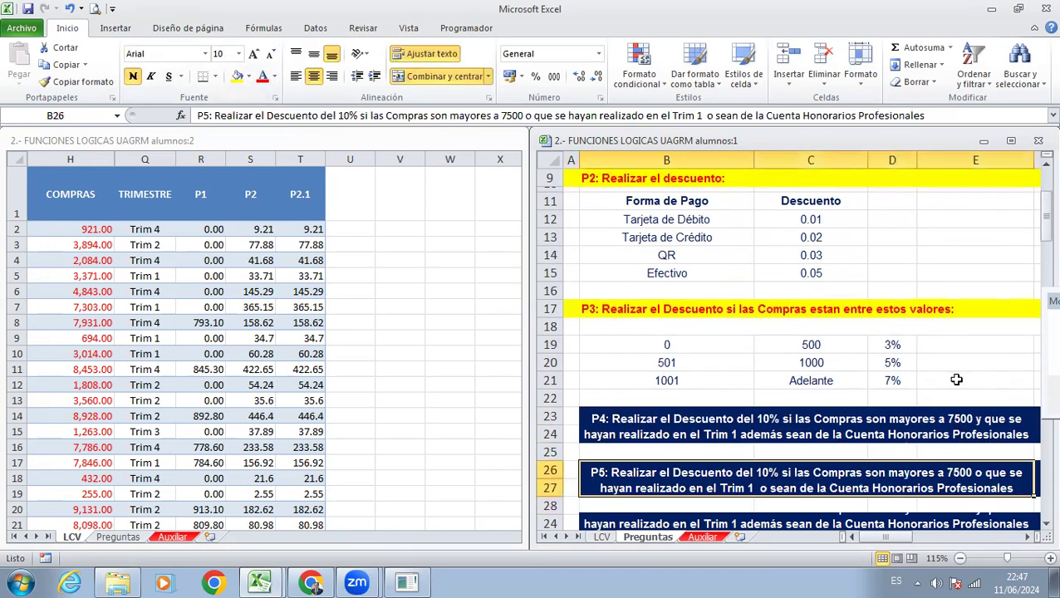
click(680, 345)
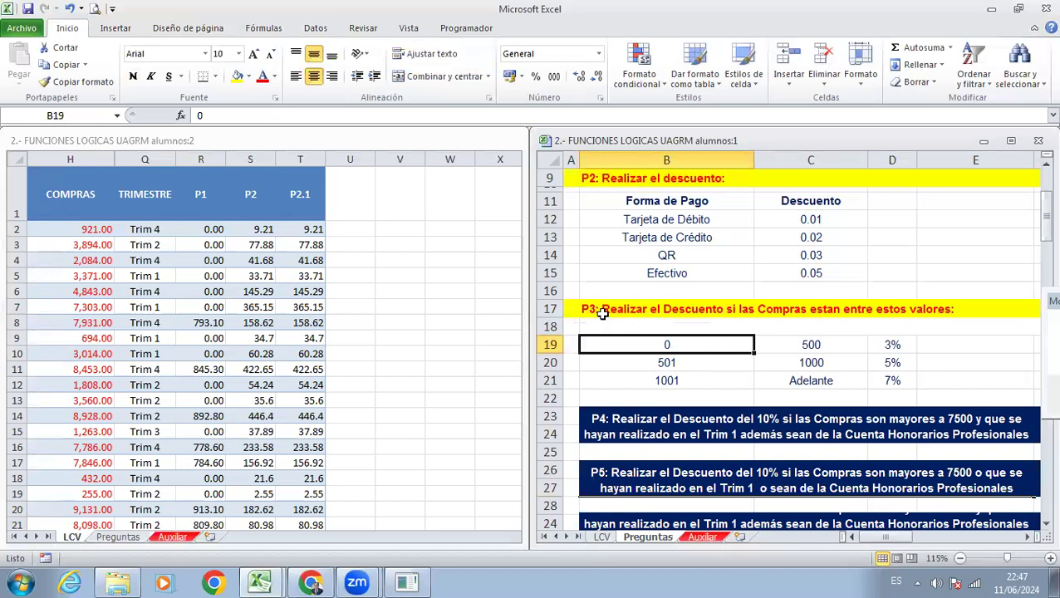
click(670, 309)
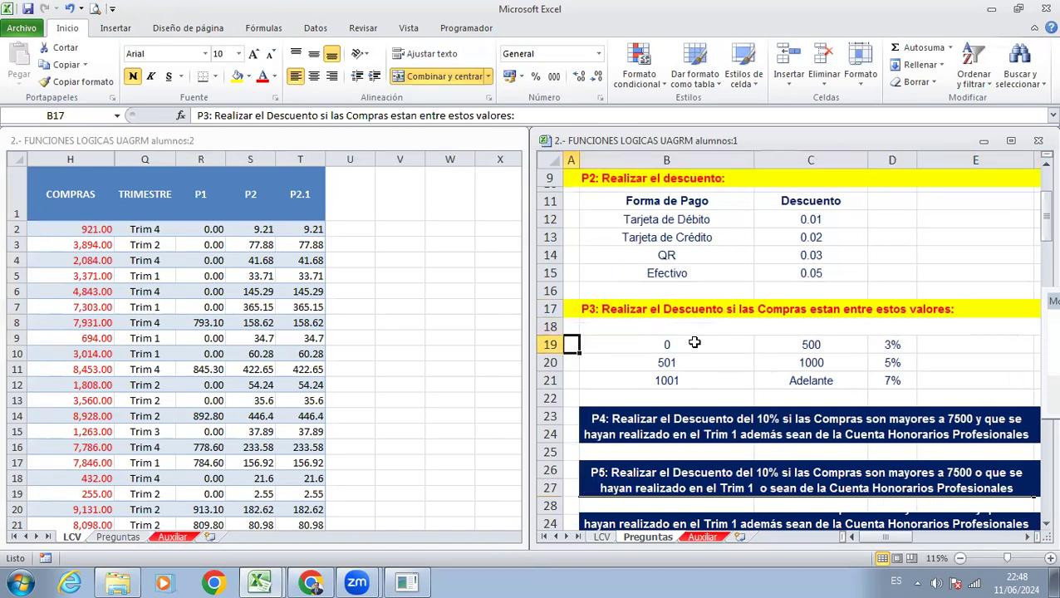
click(695, 344)
key(Right)
key(Right)
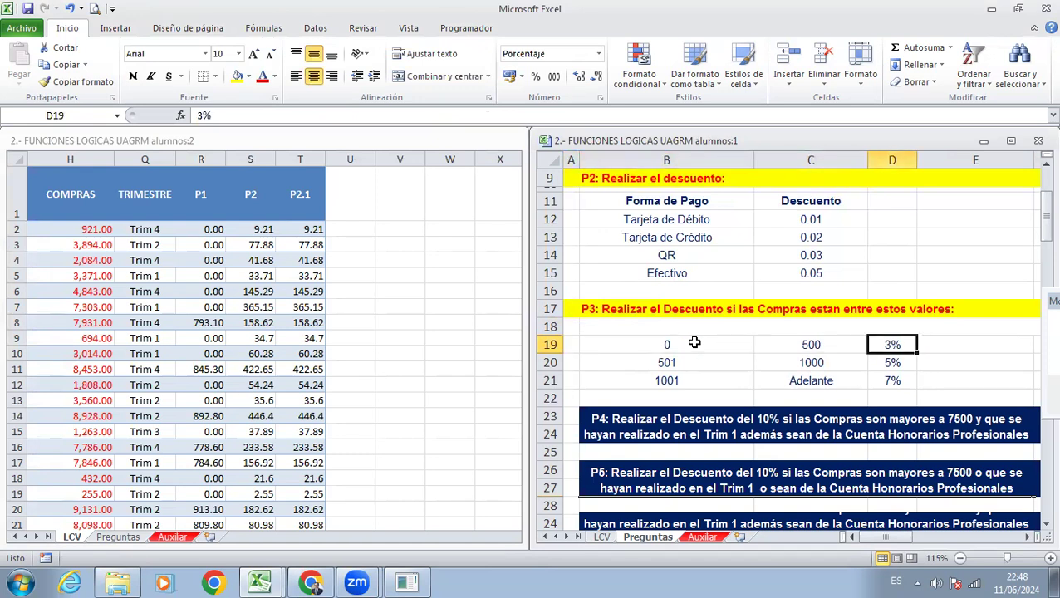
key(Down)
key(Left)
key(Left)
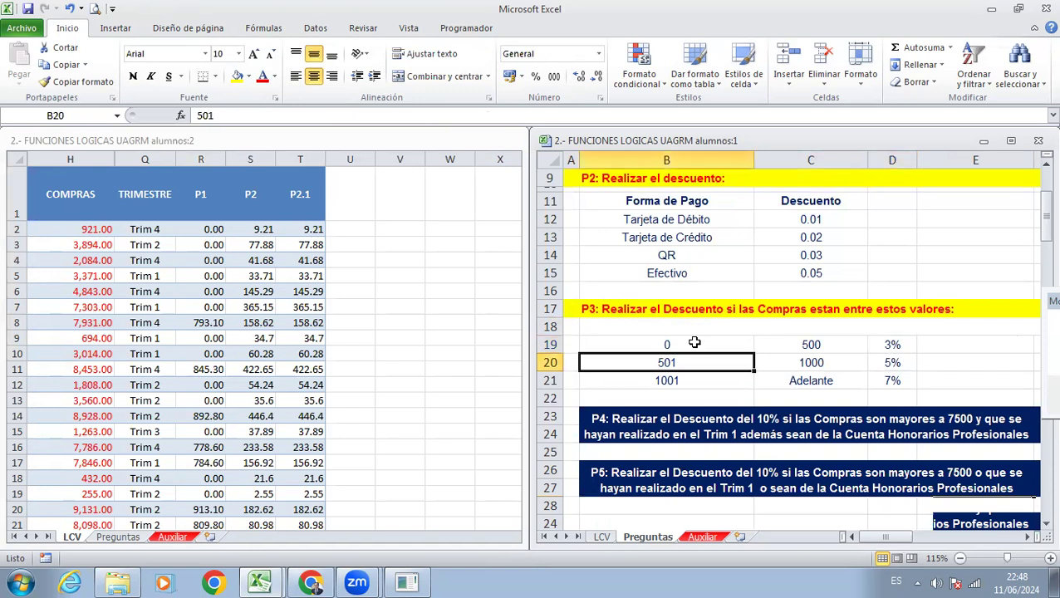
key(Right)
key(Right)
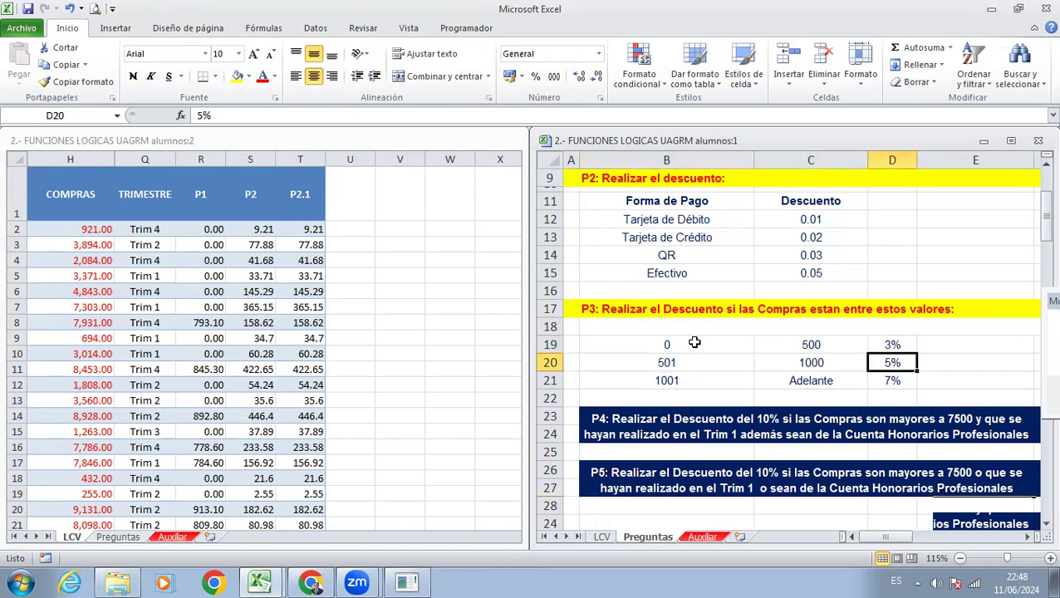
key(Left)
key(Left)
key(Down)
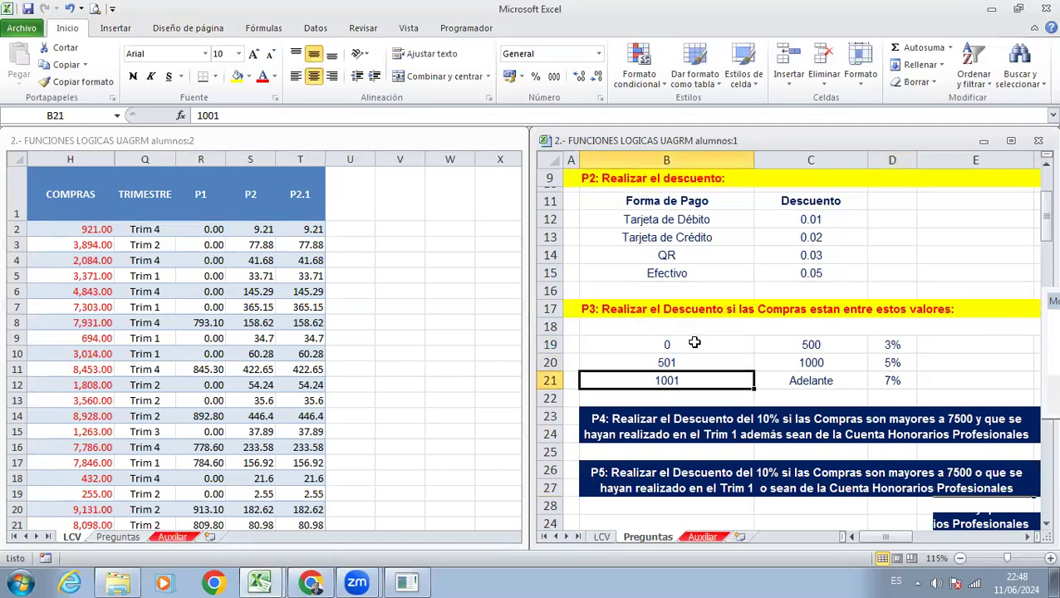
key(Right)
key(Right)
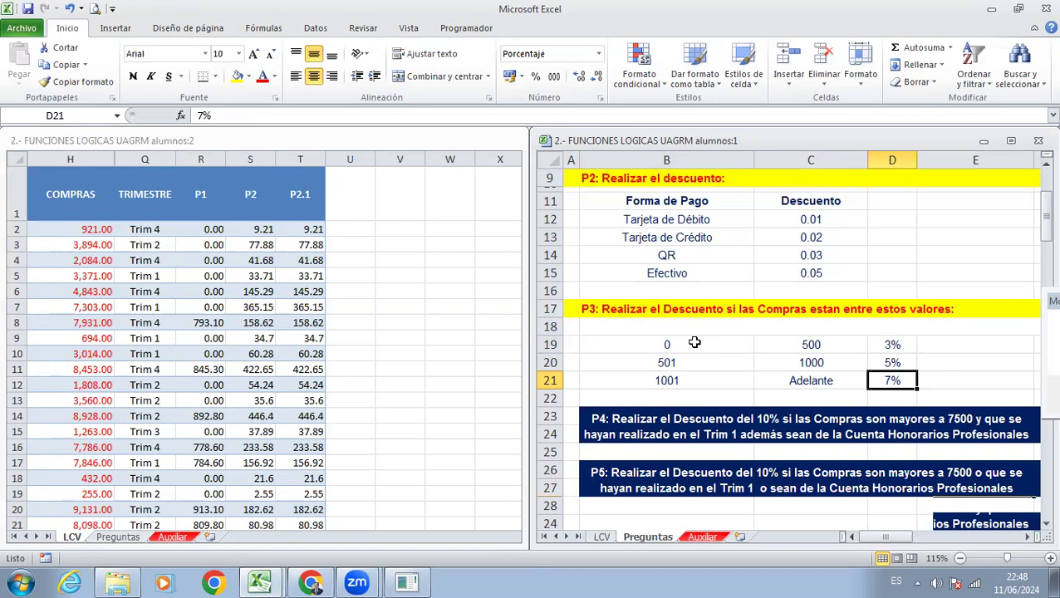
Step: Add a new column to the purchases table by entering the header P3 in cell U1
click(424, 246)
click(349, 211)
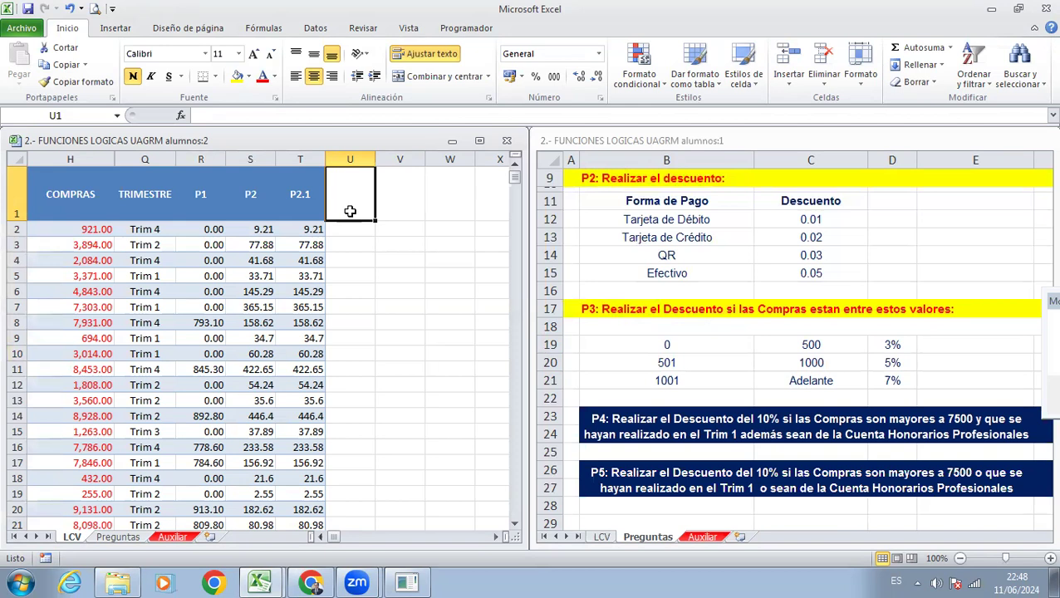
text(P)
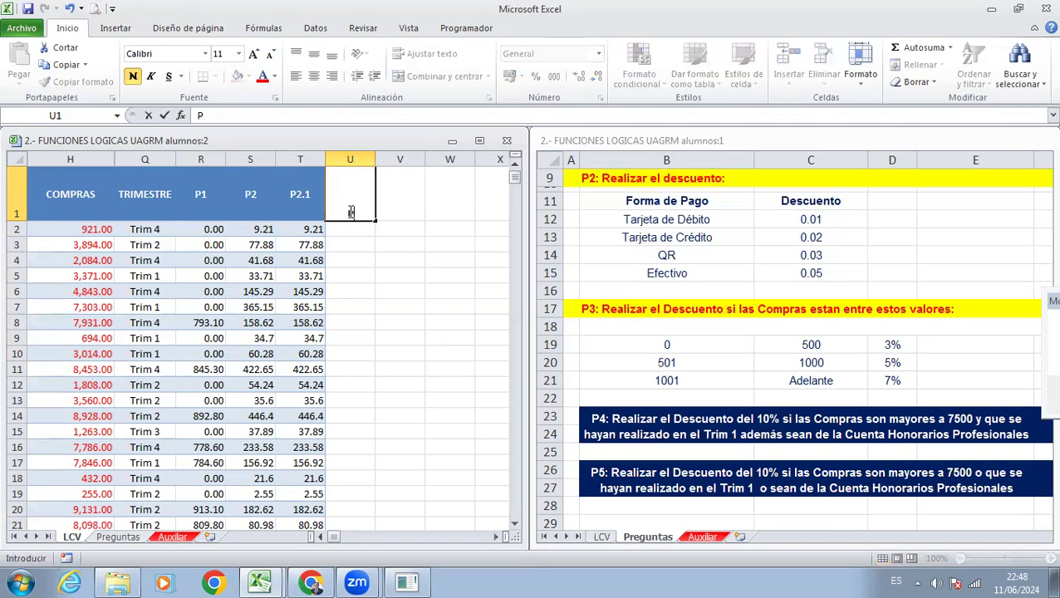
text(3)
key(Return)
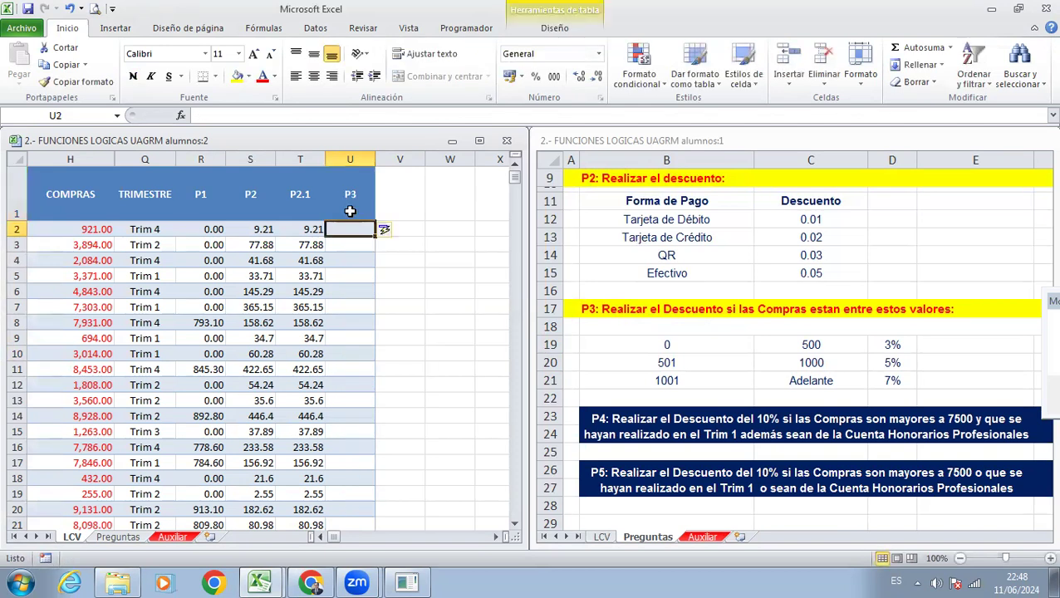
Step: Hide columns R to T, which hold P1, P2 and P2.1, on the LCV sheet
drag(224, 159, 299, 158)
right_click(300, 158)
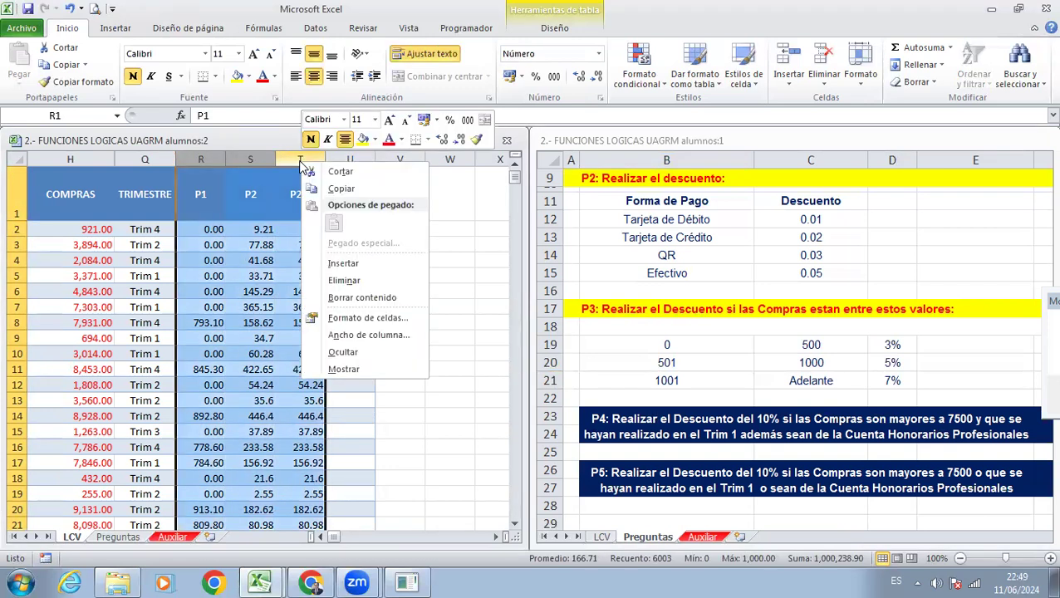
click(349, 352)
click(331, 332)
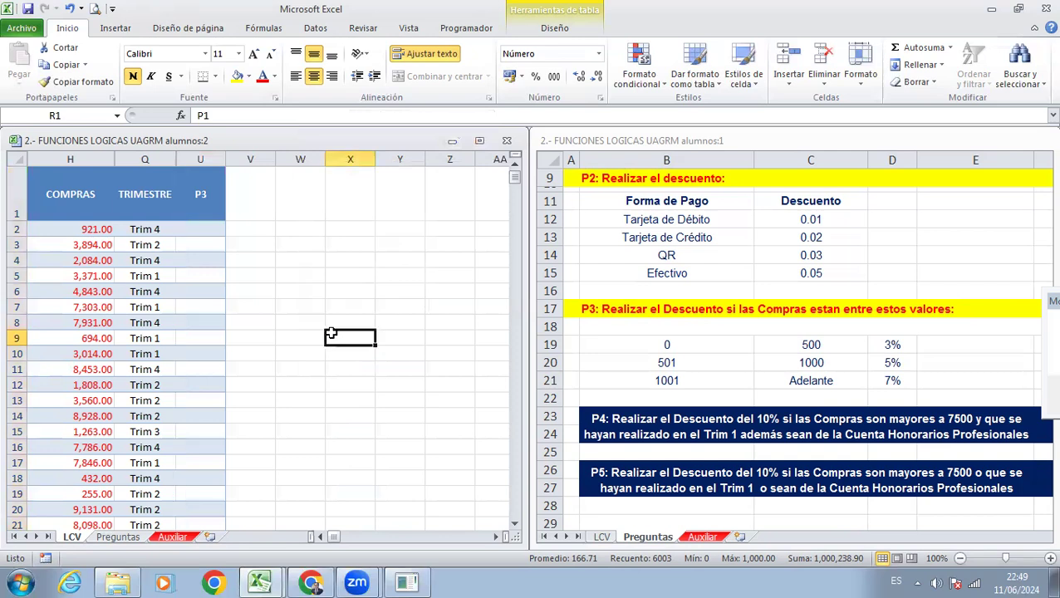
Step: Start an SI formula in cell U2 under P3 and open its function arguments
key(Left)
key(Left)
key(Left)
key(Up)
key(Up)
key(Up)
key(Up)
key(Up)
key(Up)
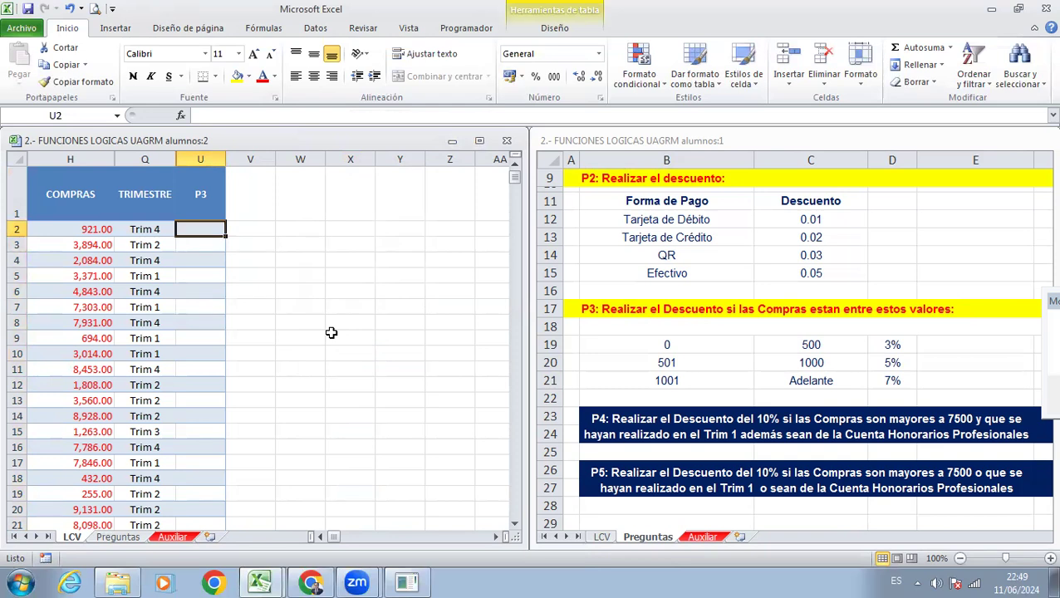
text(=)
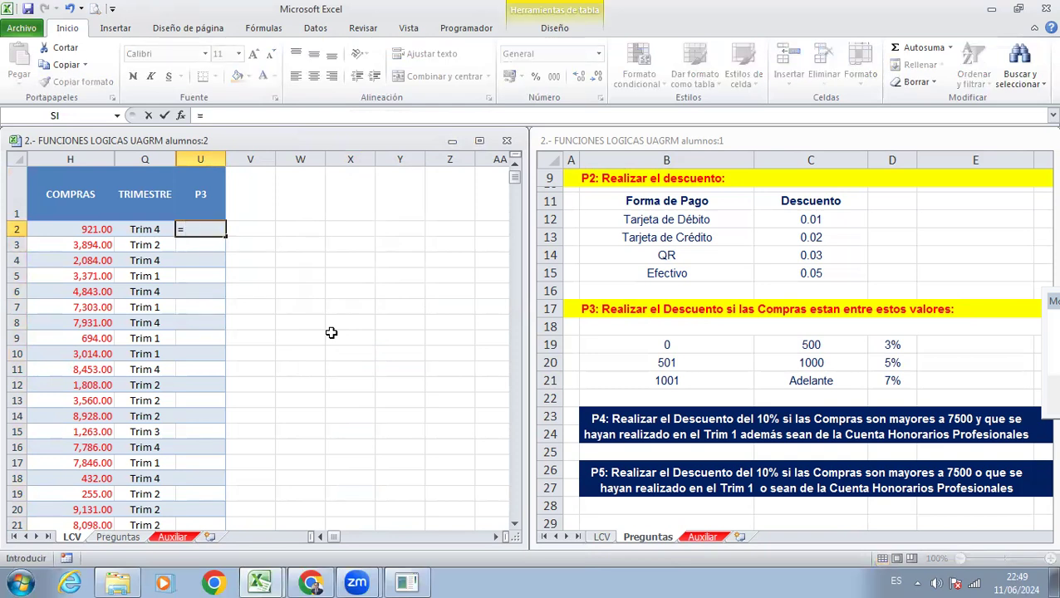
text(SI()
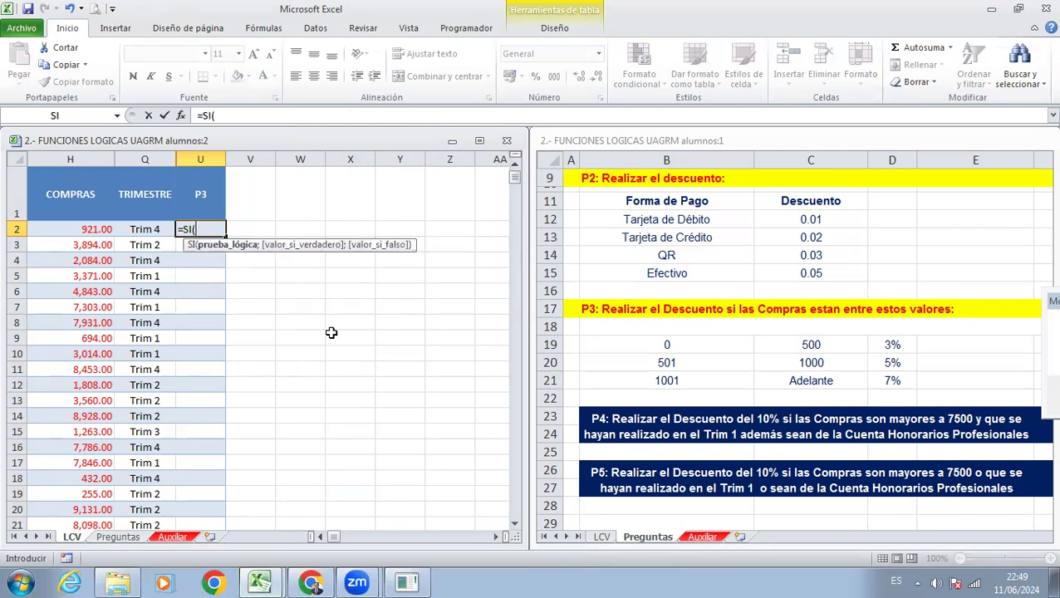
key(ctrl+a)
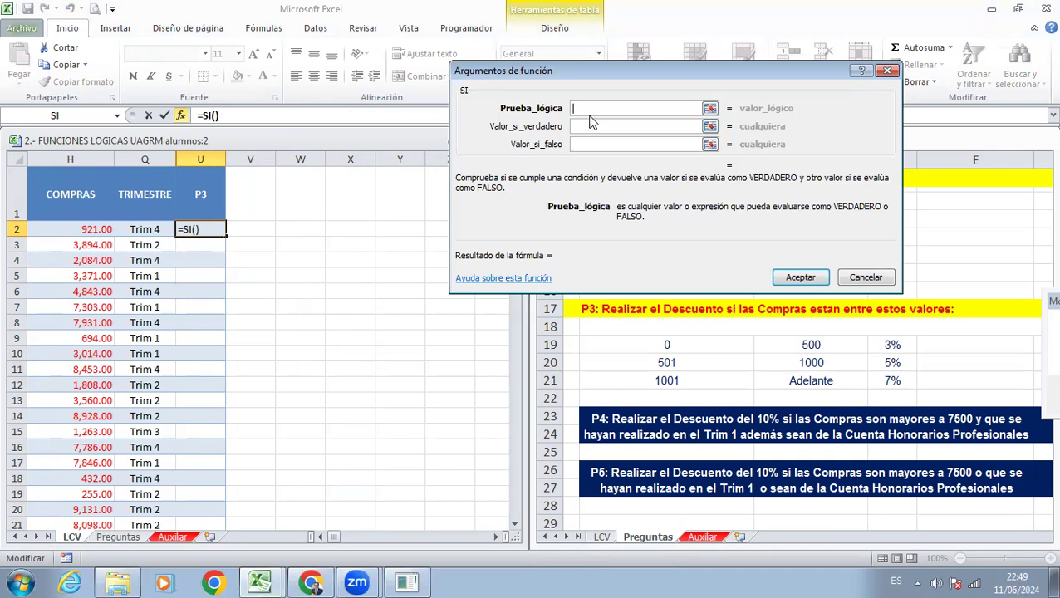
click(74, 235)
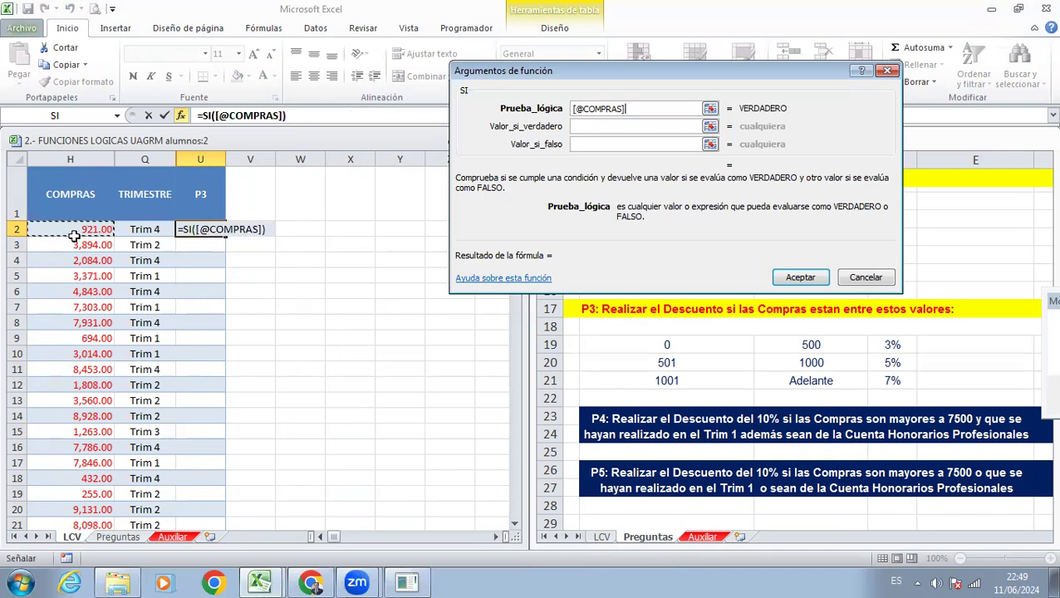
text(<=)
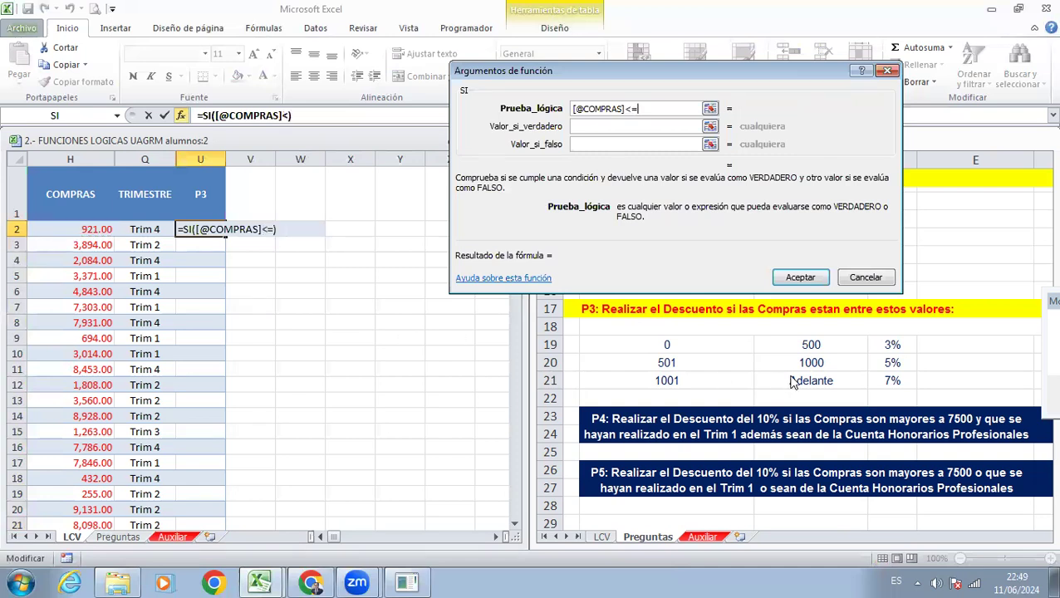
click(799, 347)
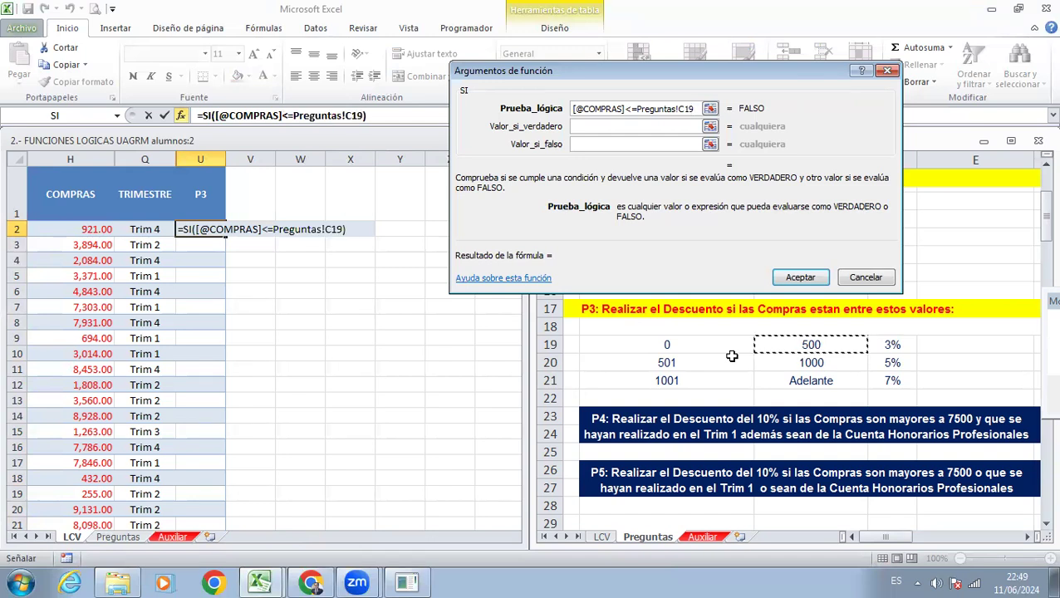
key(F4)
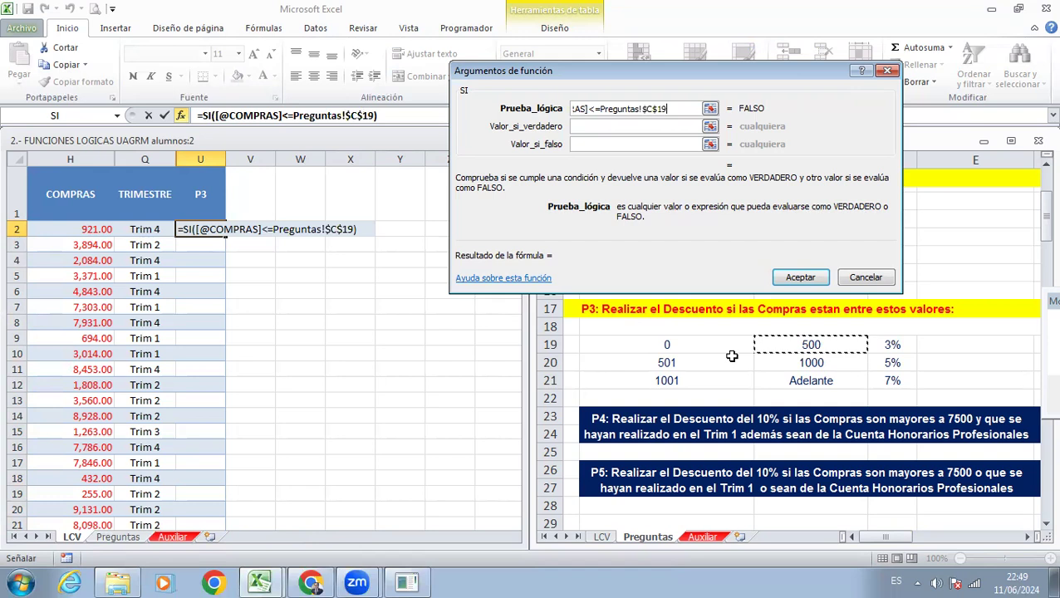
click(601, 126)
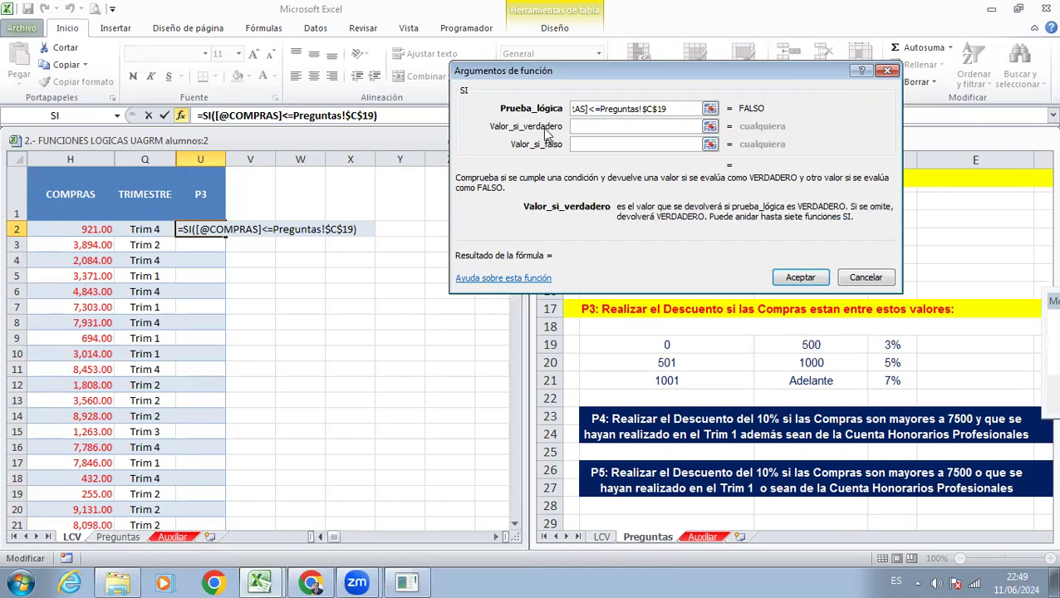
click(892, 344)
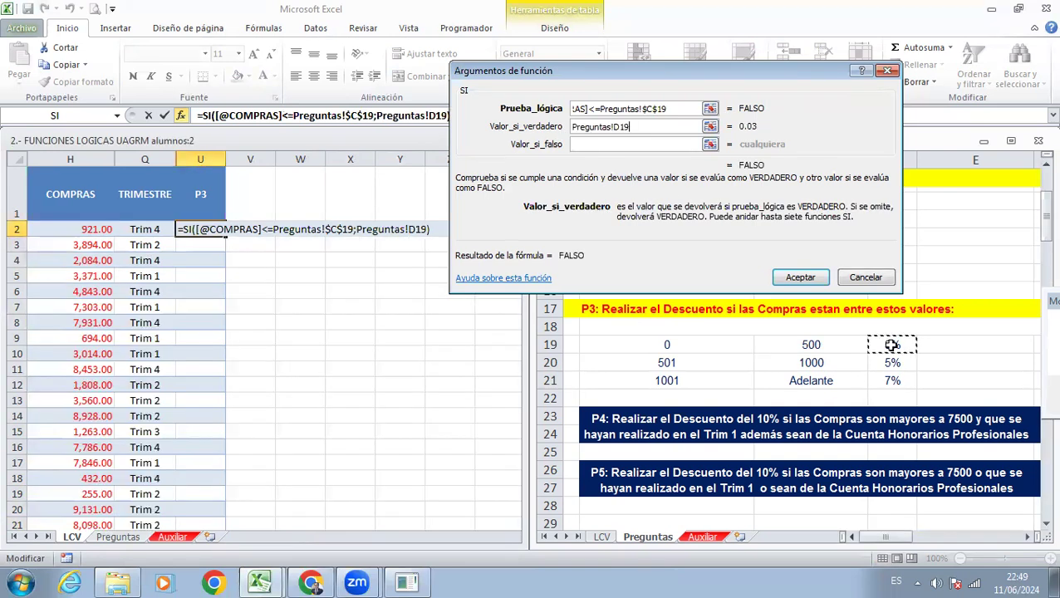
key(F4)
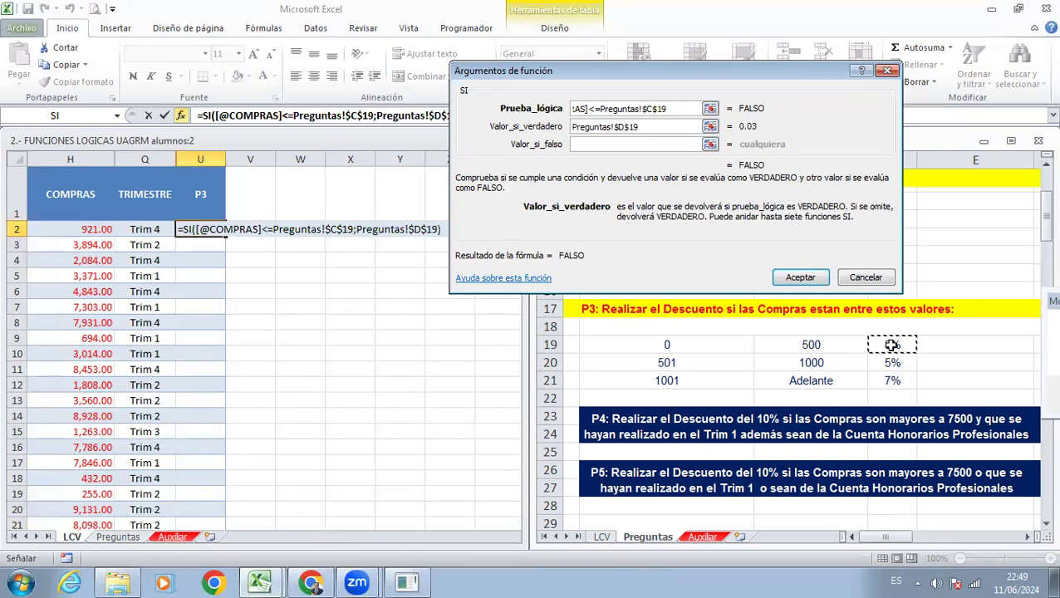
click(594, 145)
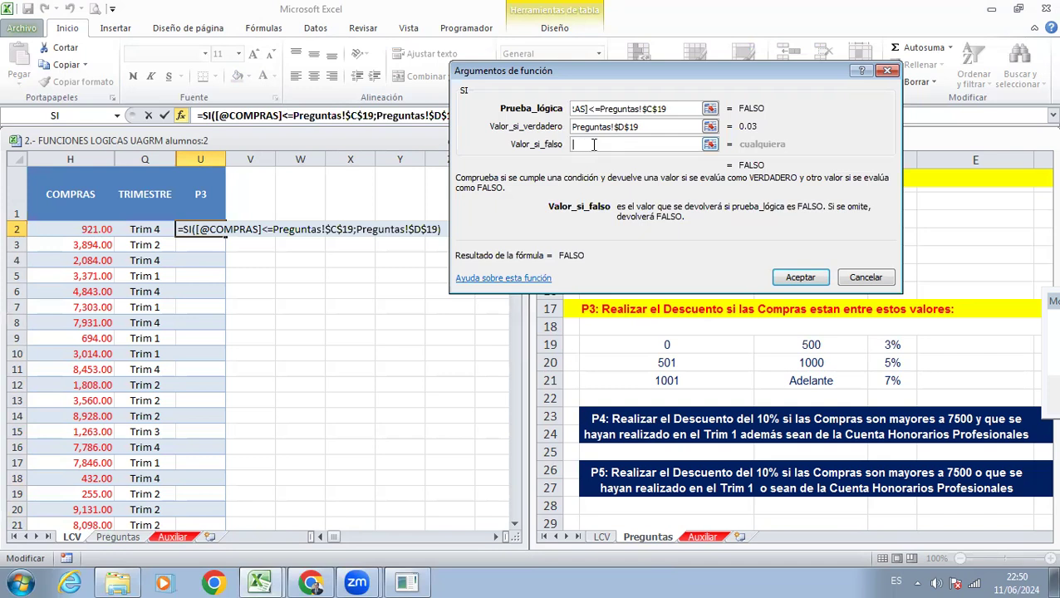
text(SI)
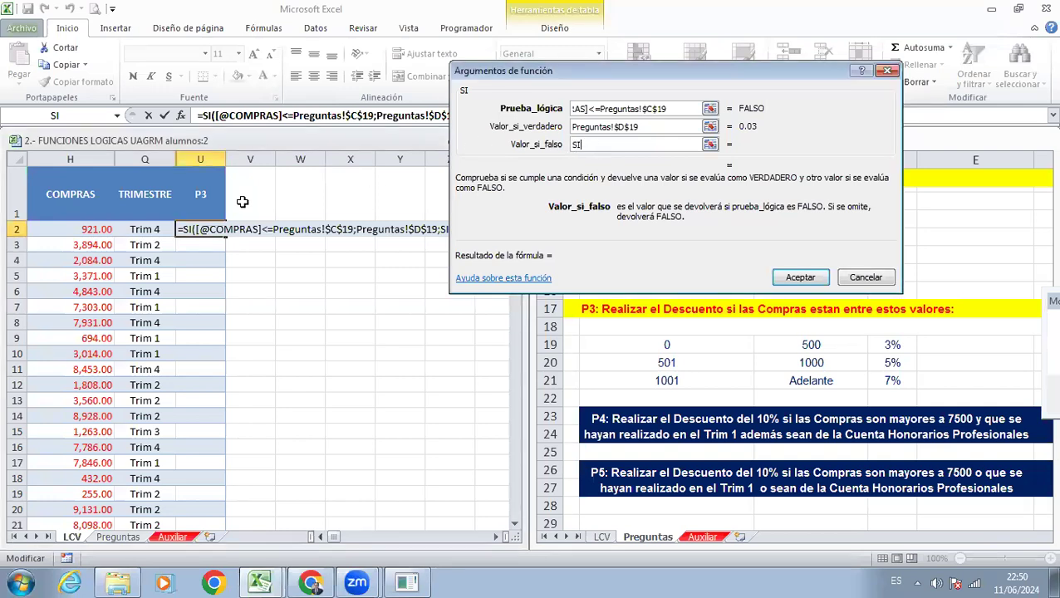
text(()
click(92, 232)
text(<=)
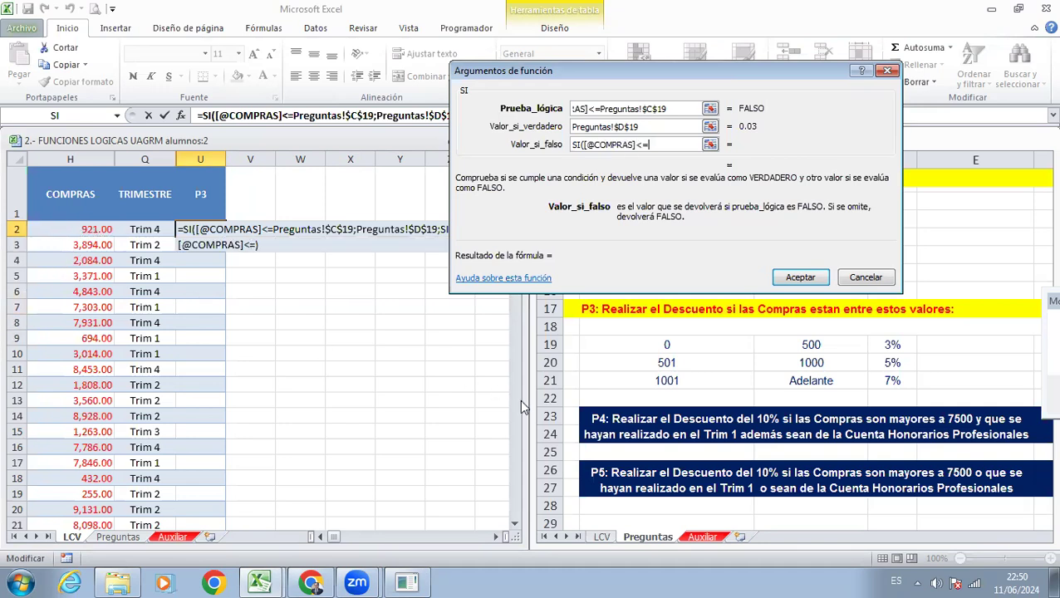
click(778, 364)
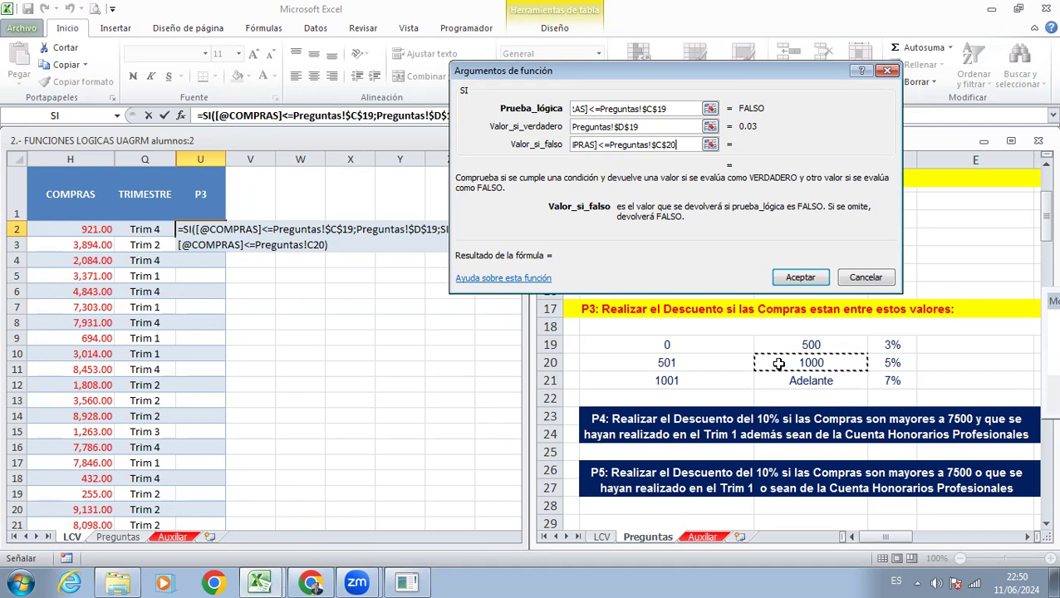
key(F4)
text(;)
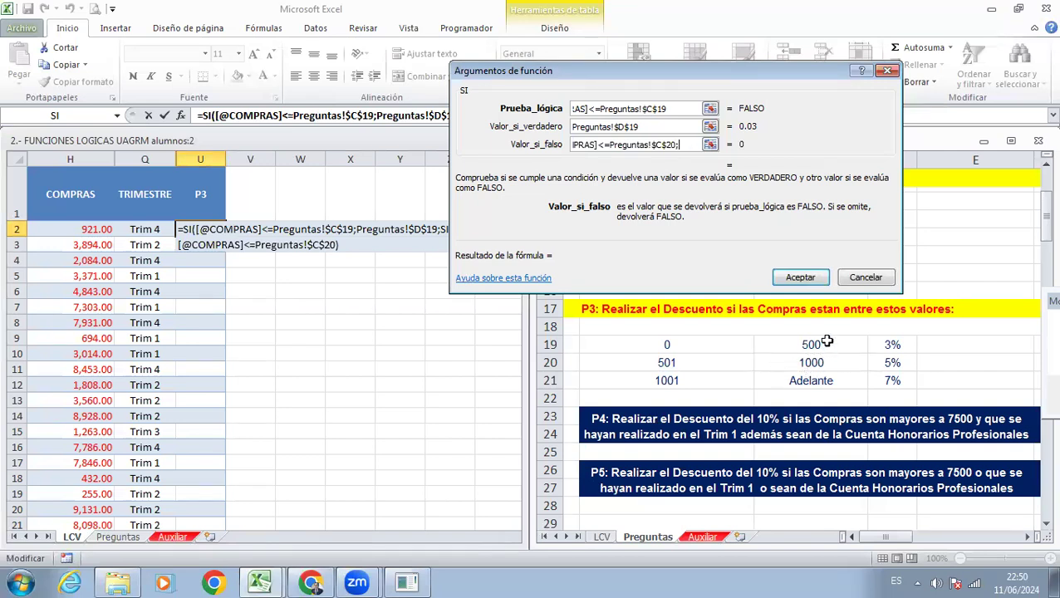
Step: Give the nested SI the absolute references Preguntas!$D$20 if true and Preguntas!$D$21 if false
click(887, 363)
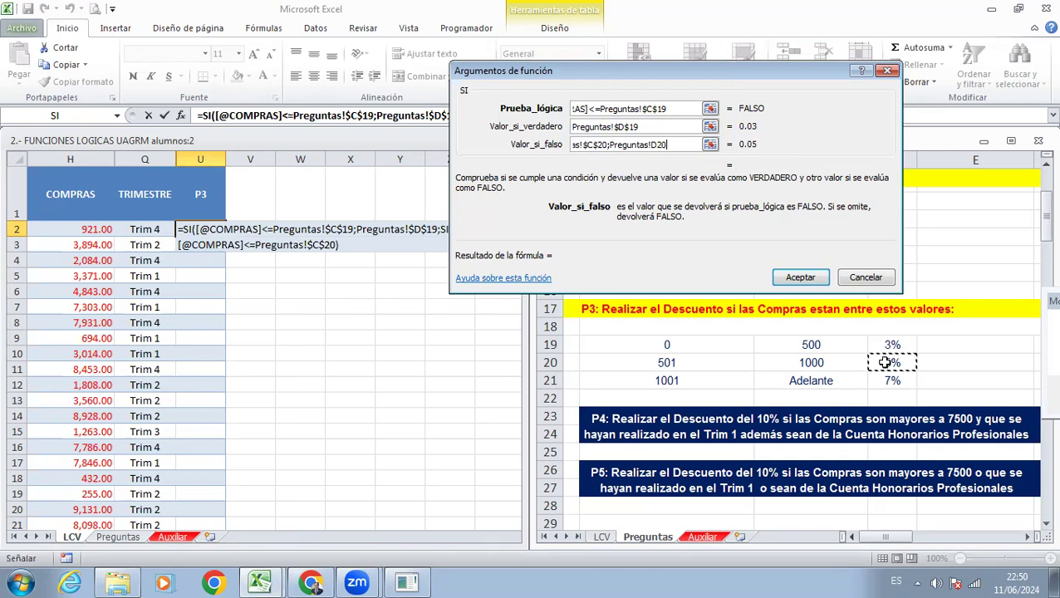
key(F4)
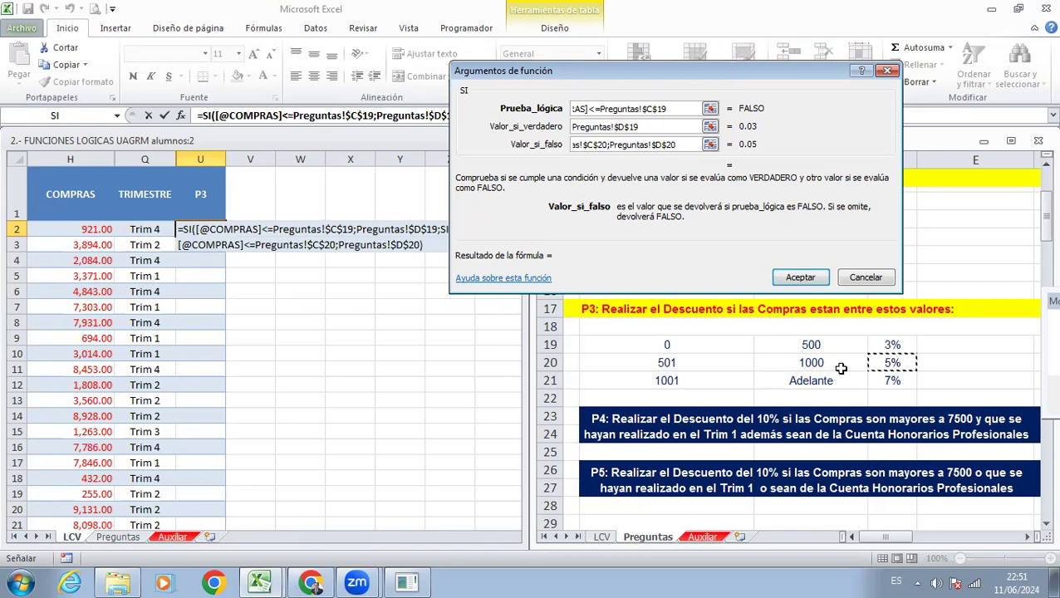
text(;)
click(882, 378)
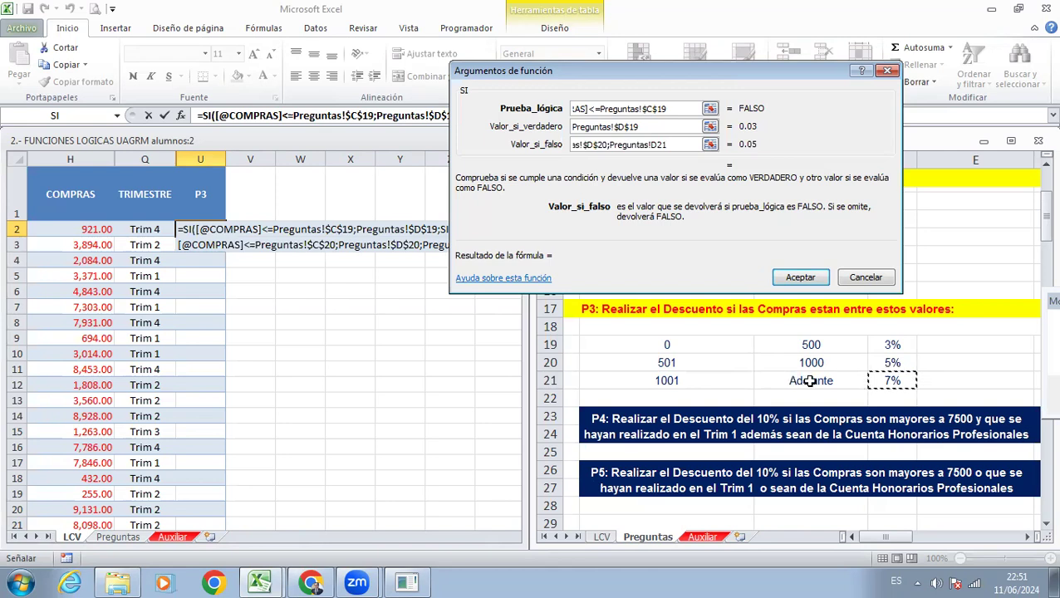
key(F4)
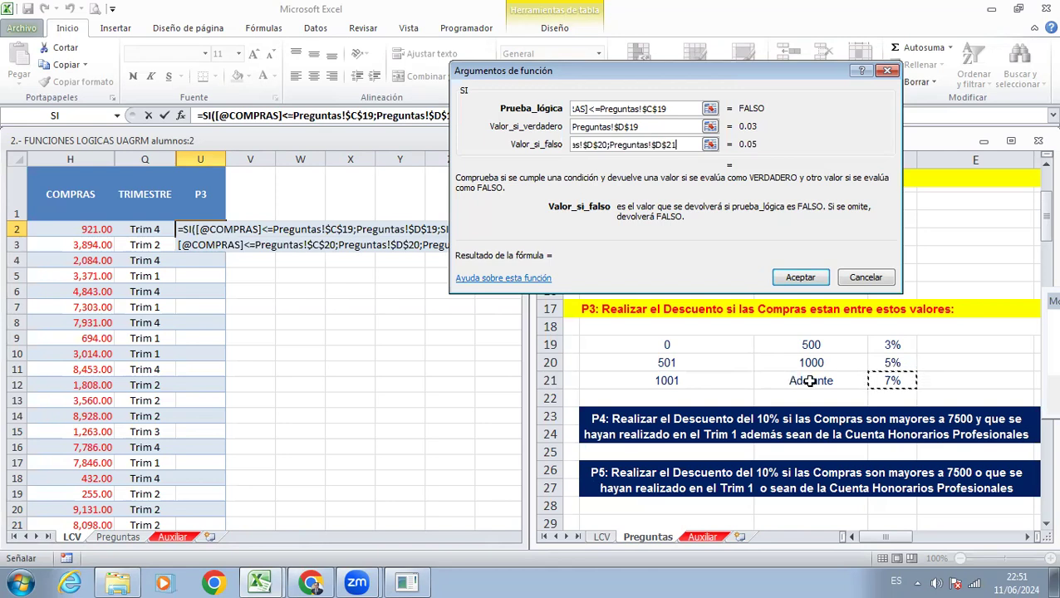
Step: Add the missing closing parenthesis to the nested SI formula and enter it in the P3 column
click(798, 280)
click(534, 333)
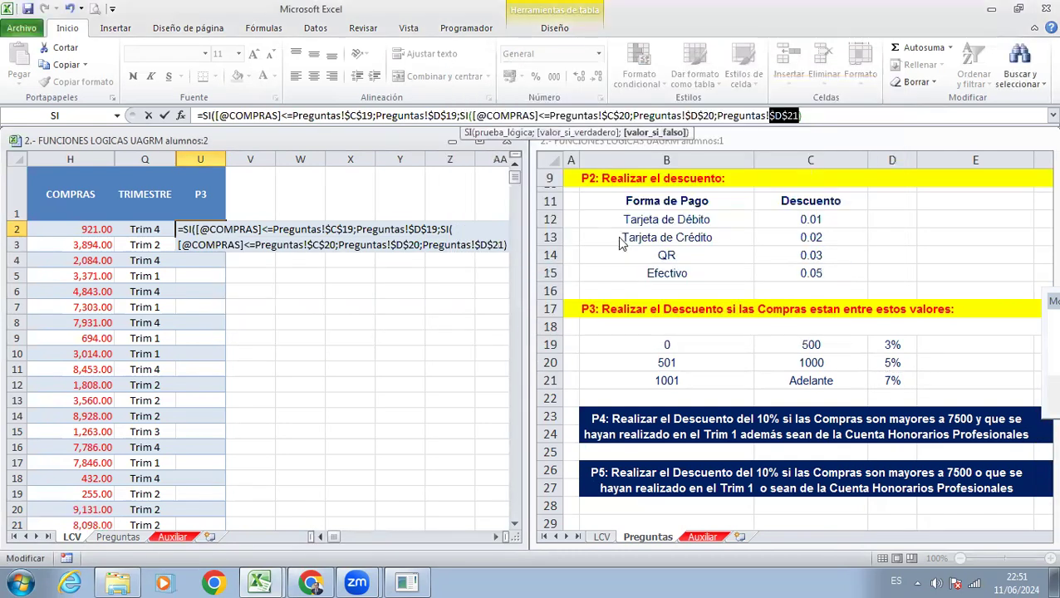
click(817, 114)
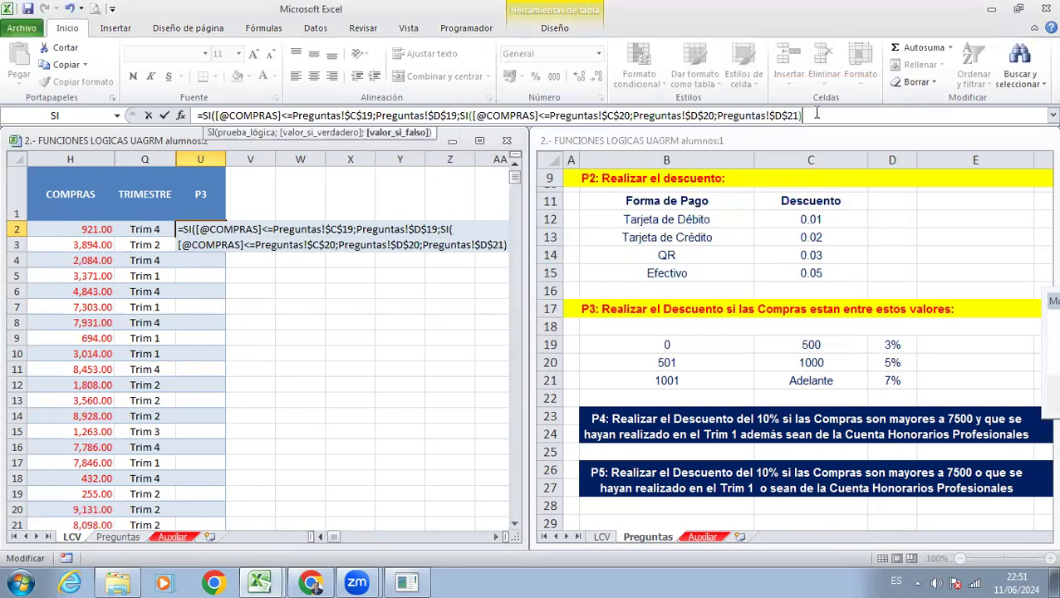
text())
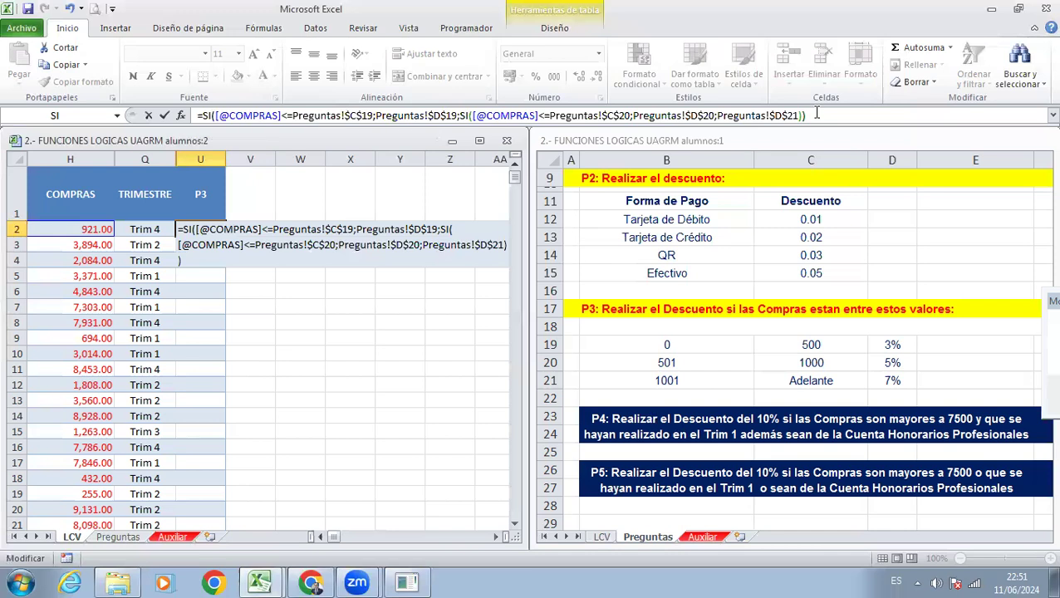
key(Return)
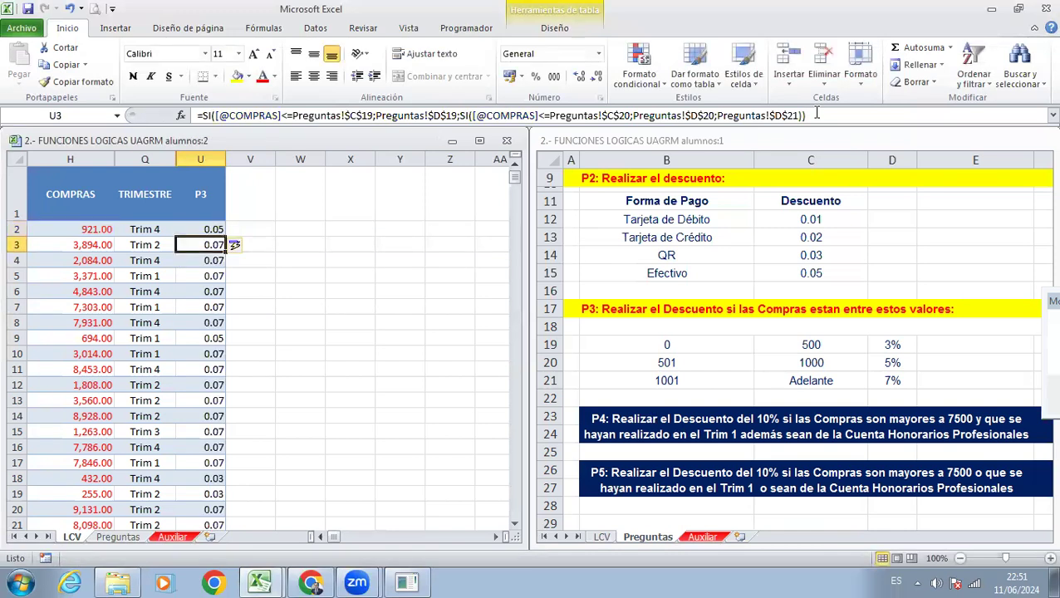
key(Up)
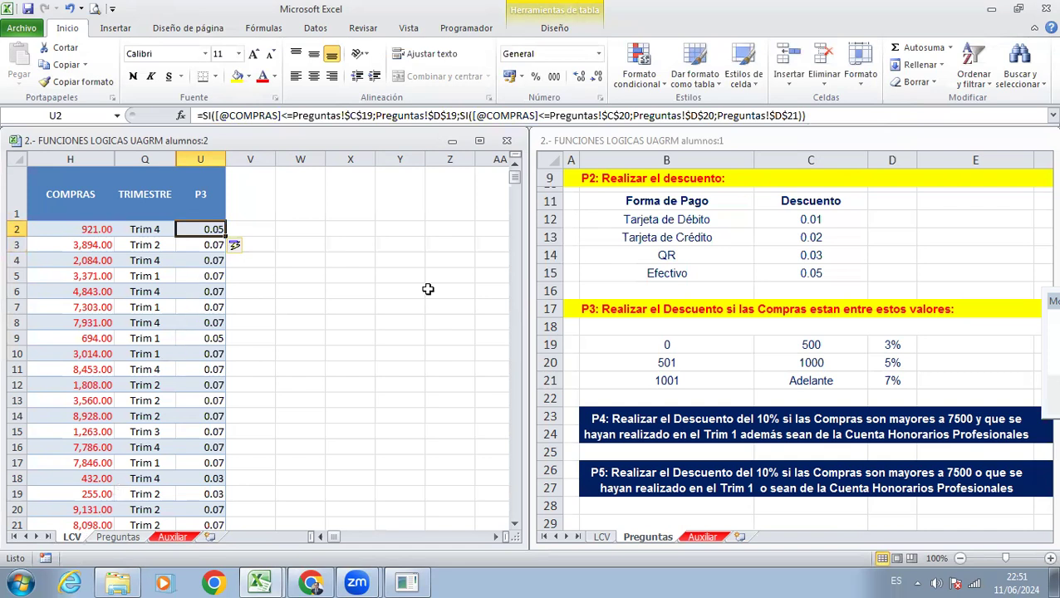
Step: Check the P3 rates in rows 2 and 18 against their COMPRAS amounts and the discount ranges on the Preguntas sheet
click(97, 229)
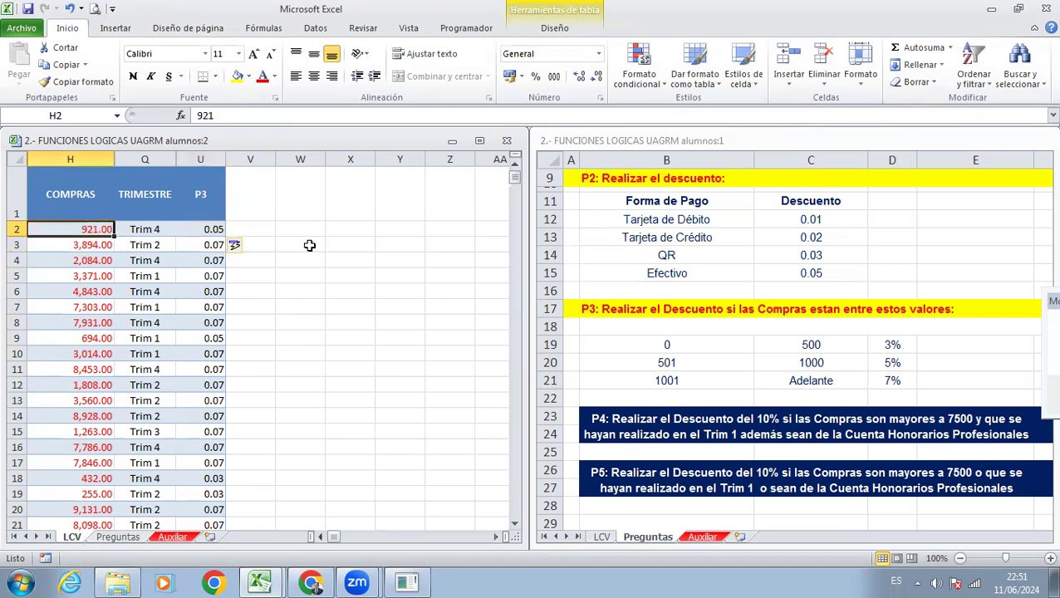
click(732, 343)
drag(687, 363, 769, 364)
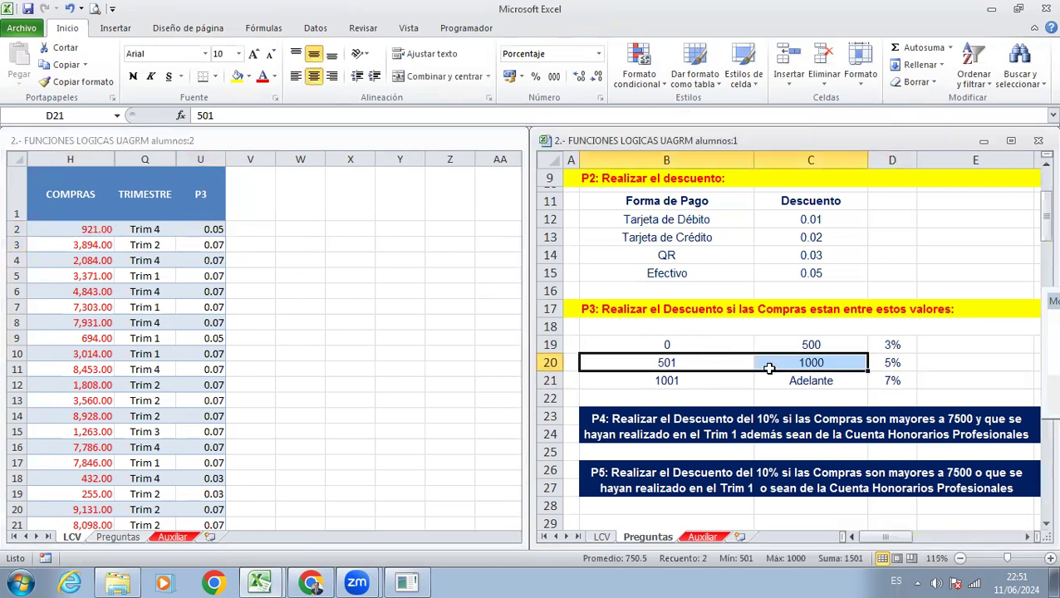
click(883, 365)
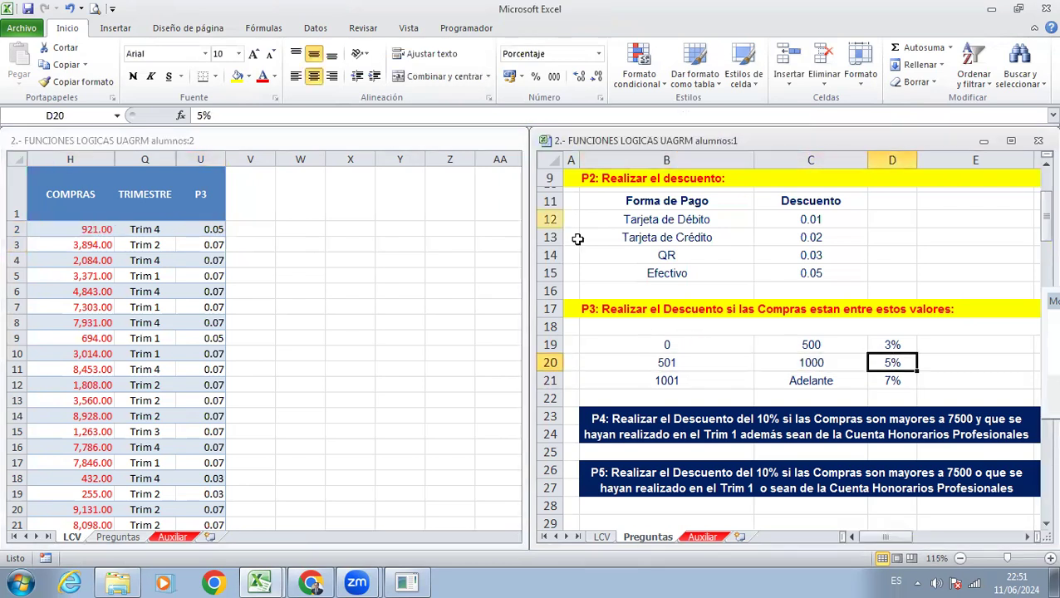
click(200, 229)
click(201, 229)
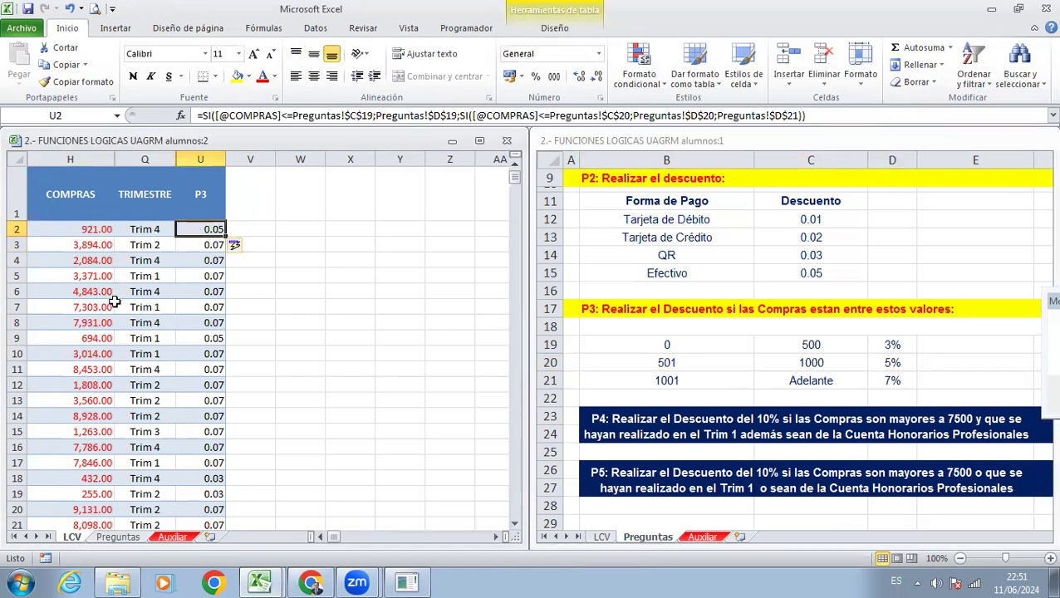
click(88, 480)
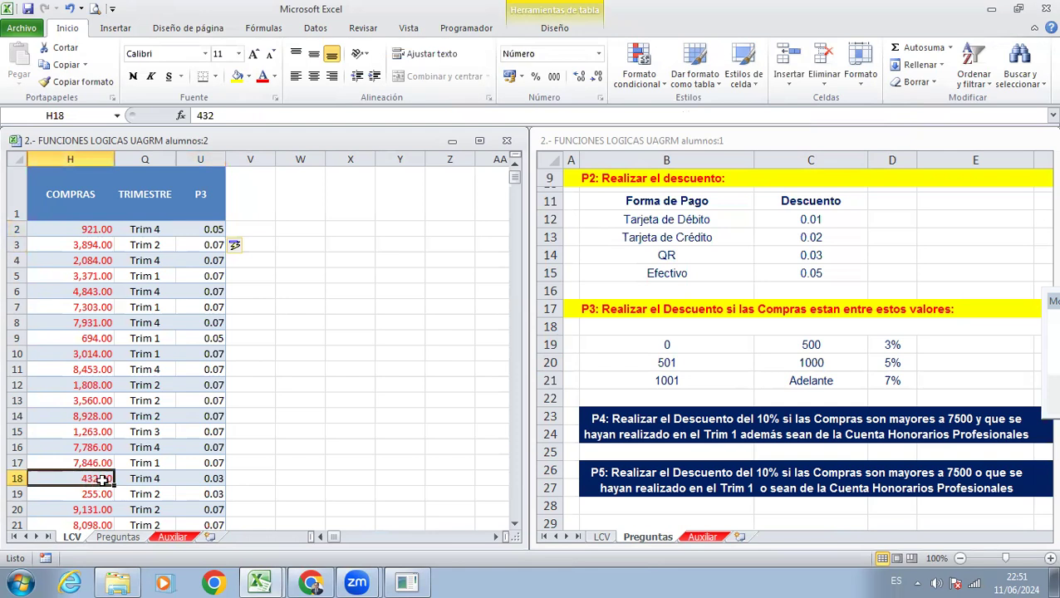
click(644, 376)
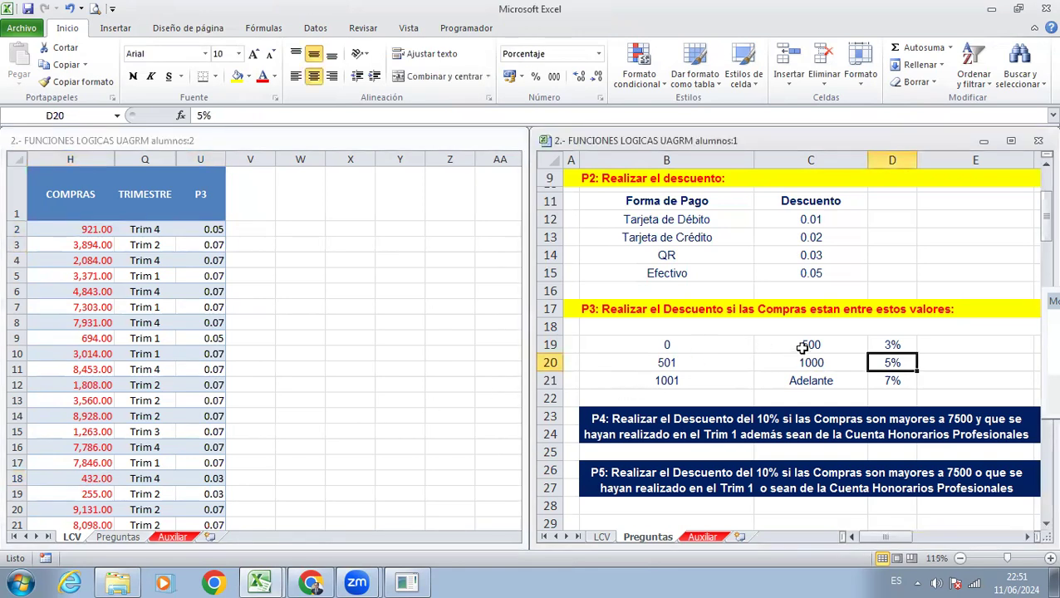
drag(795, 344, 744, 339)
click(881, 344)
click(163, 456)
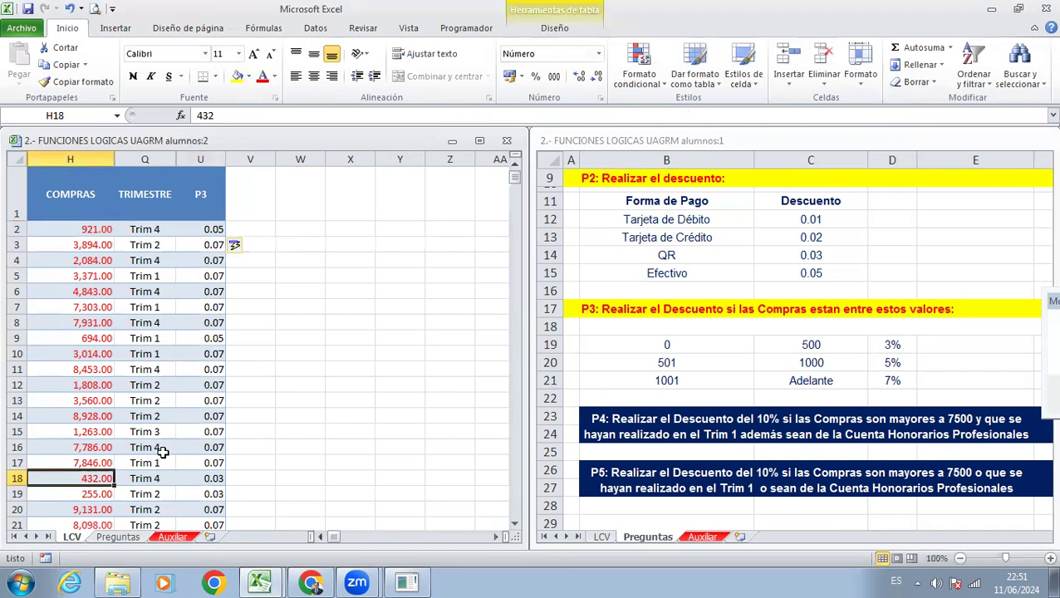
click(202, 469)
click(205, 480)
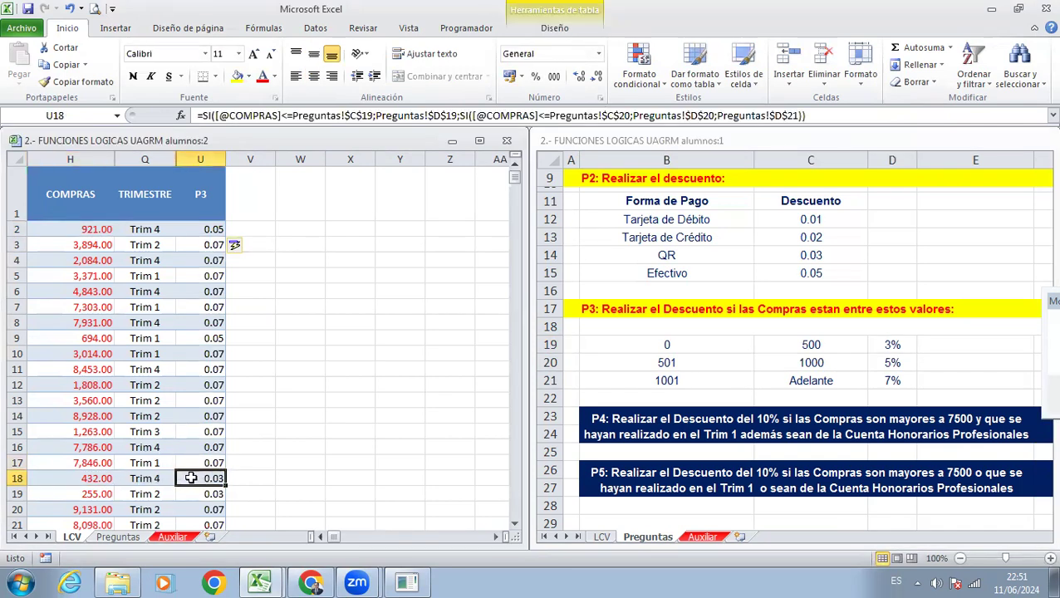
click(191, 230)
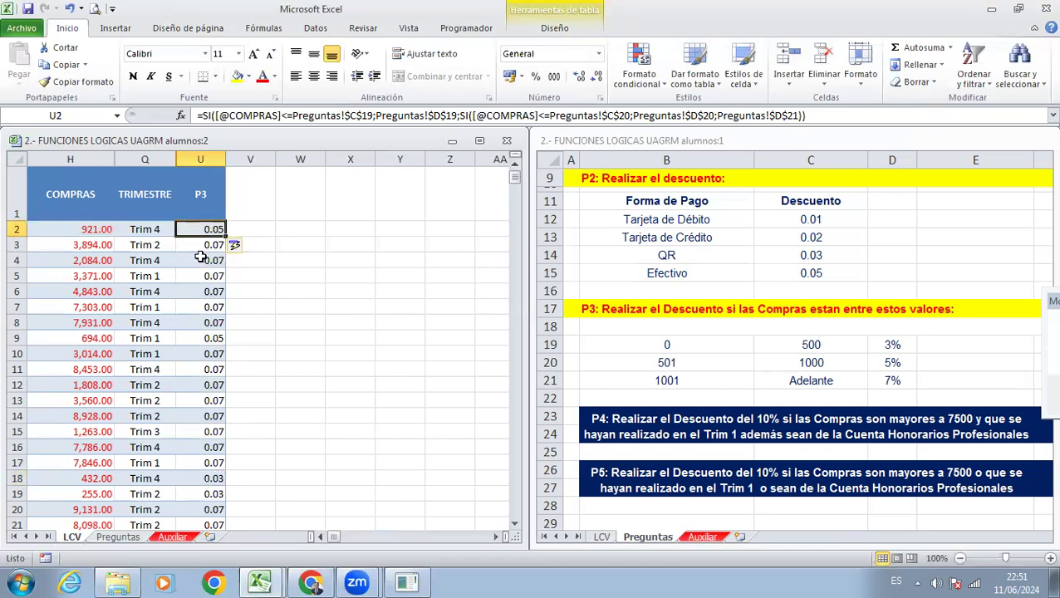
key(F2)
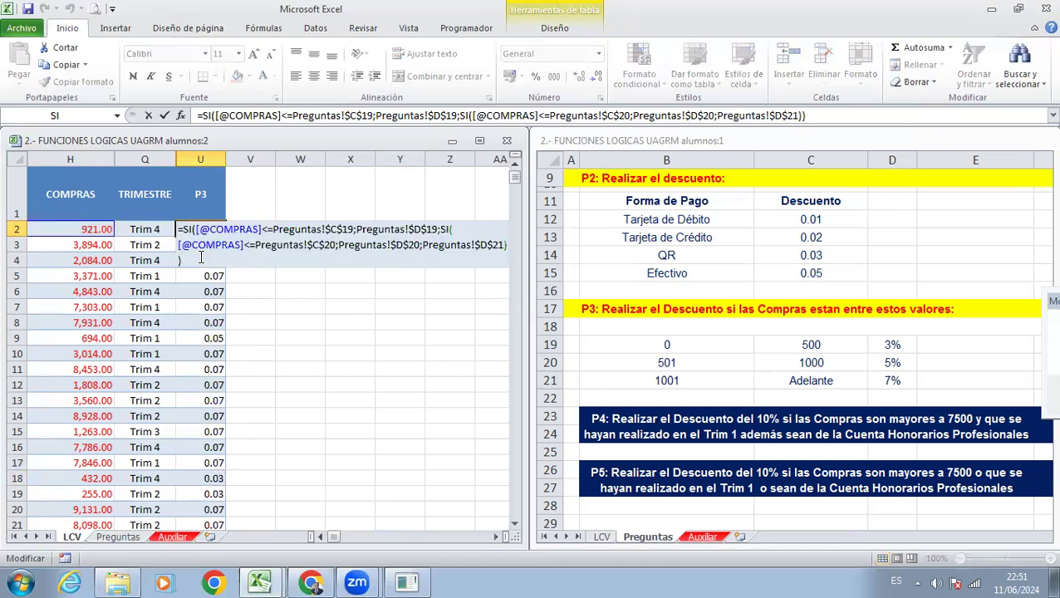
text(*)
click(79, 230)
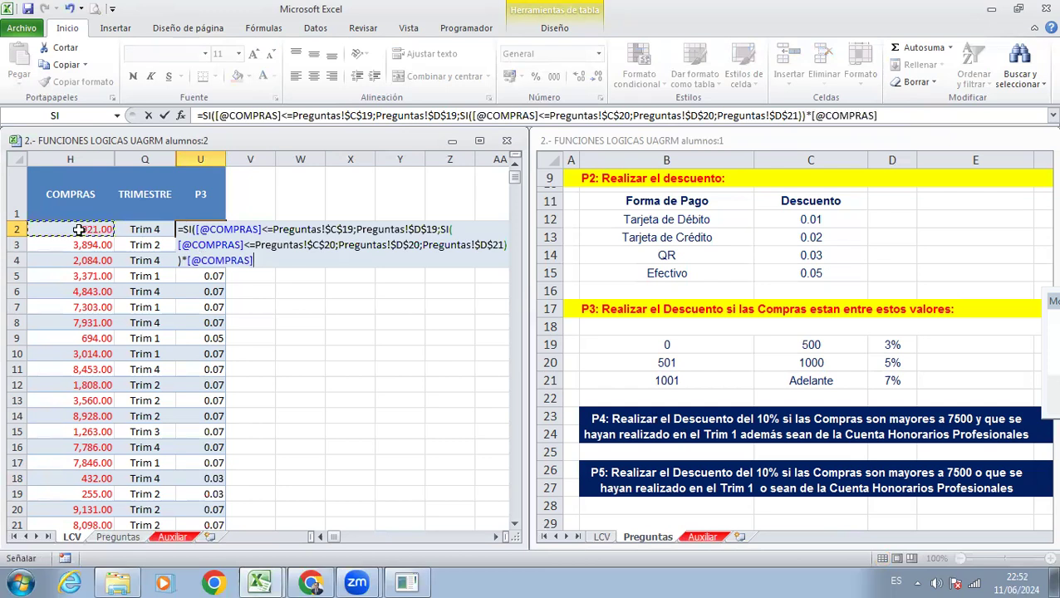
key(Return)
key(Up)
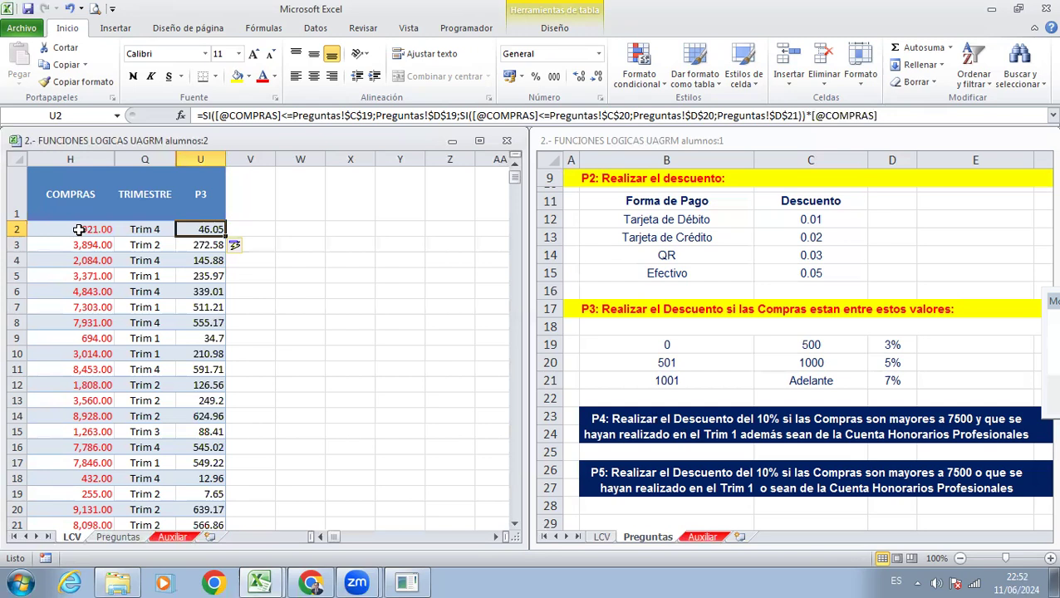
Step: Compare the COMPRAS amounts with the P3 discounts in rows 2 and 3
key(ctrl+shift+Left)
key(Right)
key(Left)
key(Left)
key(Left)
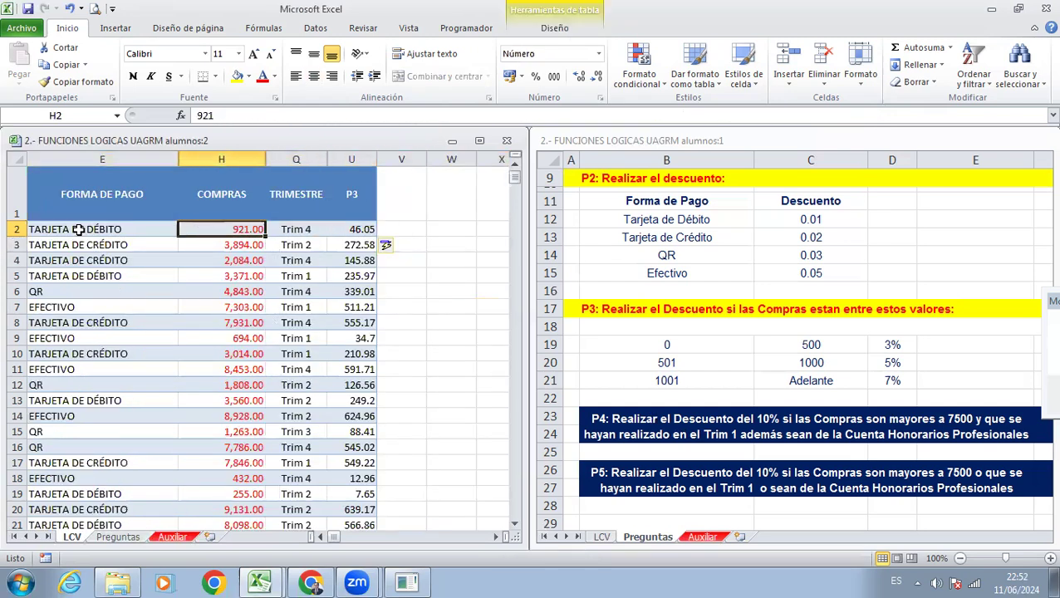
key(Right)
key(Right)
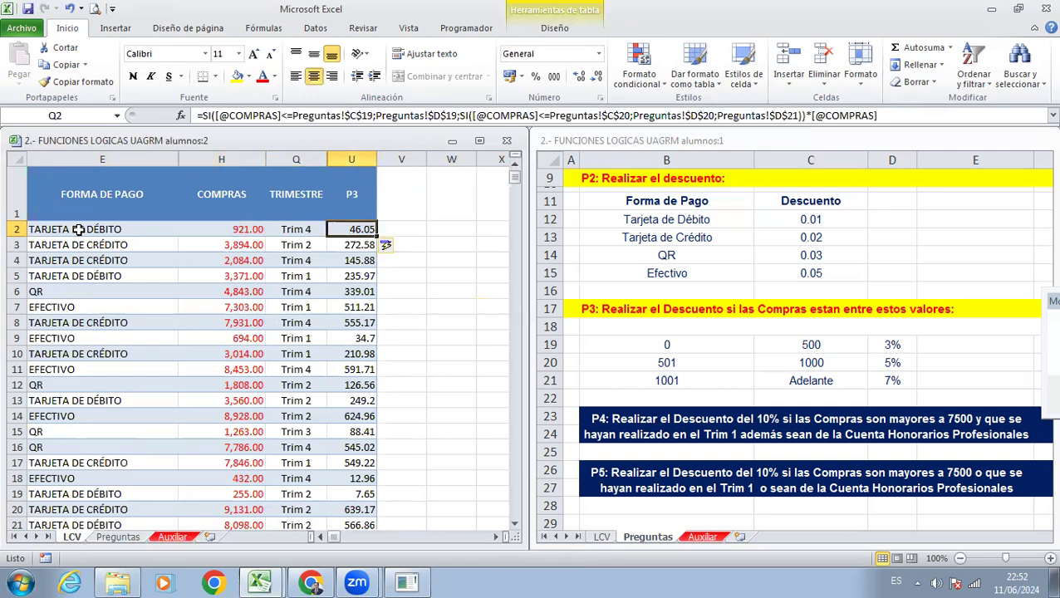
key(Down)
key(Left)
key(Left)
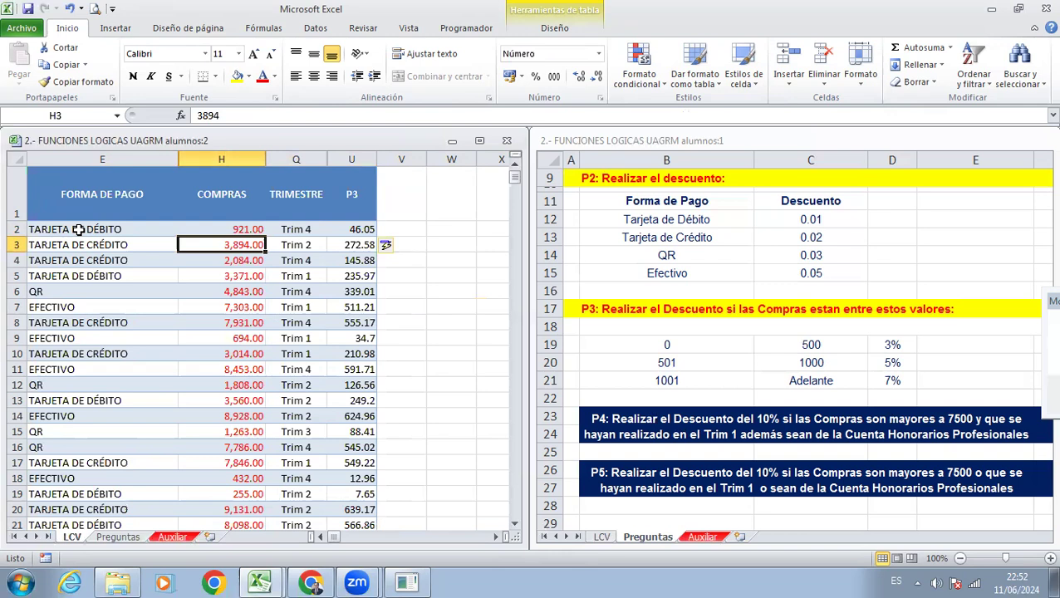
key(Right)
key(Right)
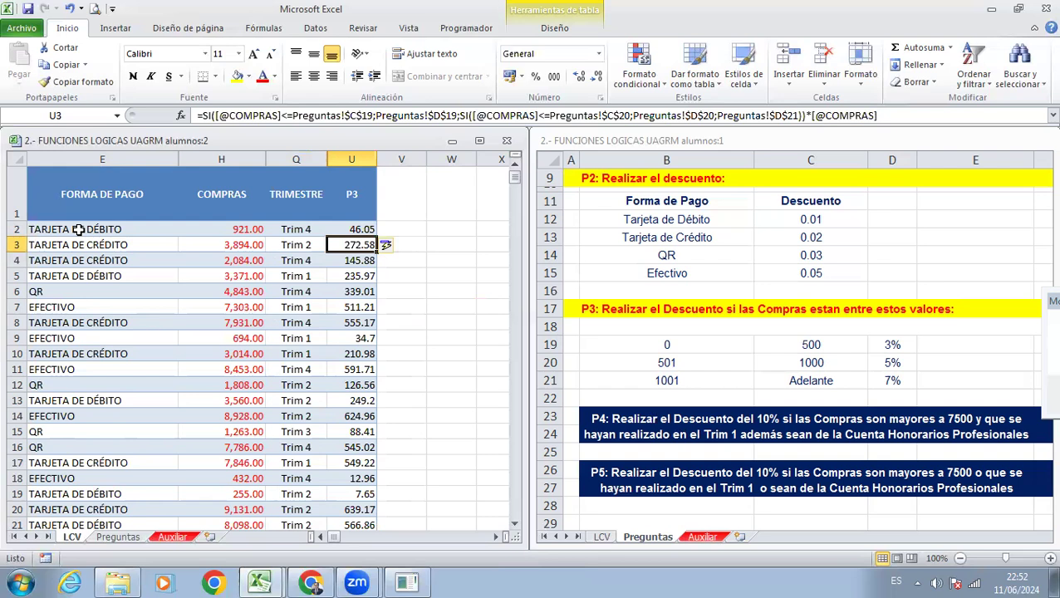
Step: Review the complete nested SI formula in cell U2 without changing it
key(Up)
key(F2)
key(Escape)
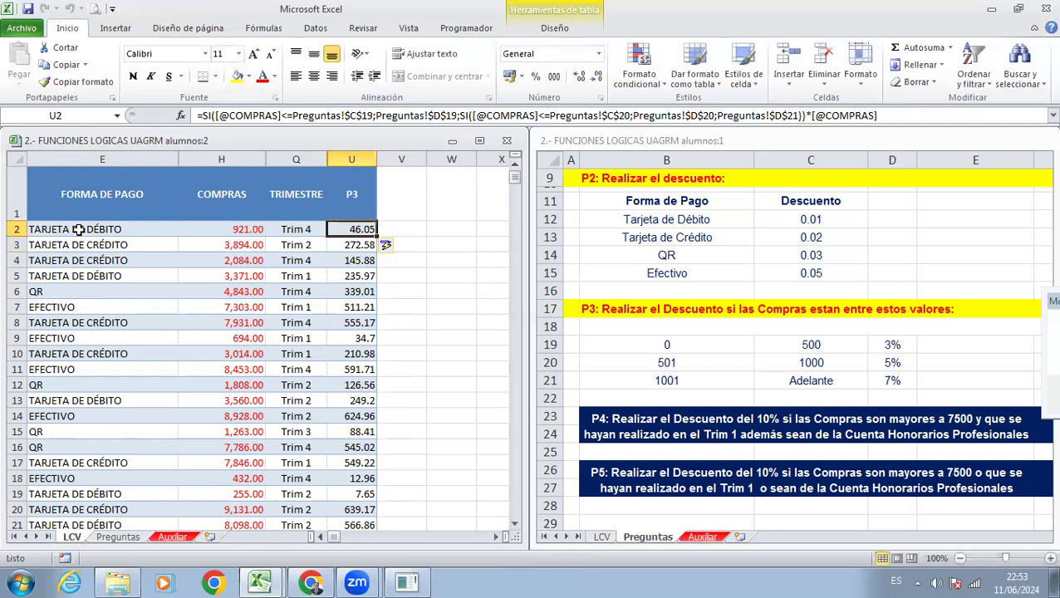
key(Right)
key(Right)
key(Right)
key(Left)
key(Left)
key(Left)
key(F2)
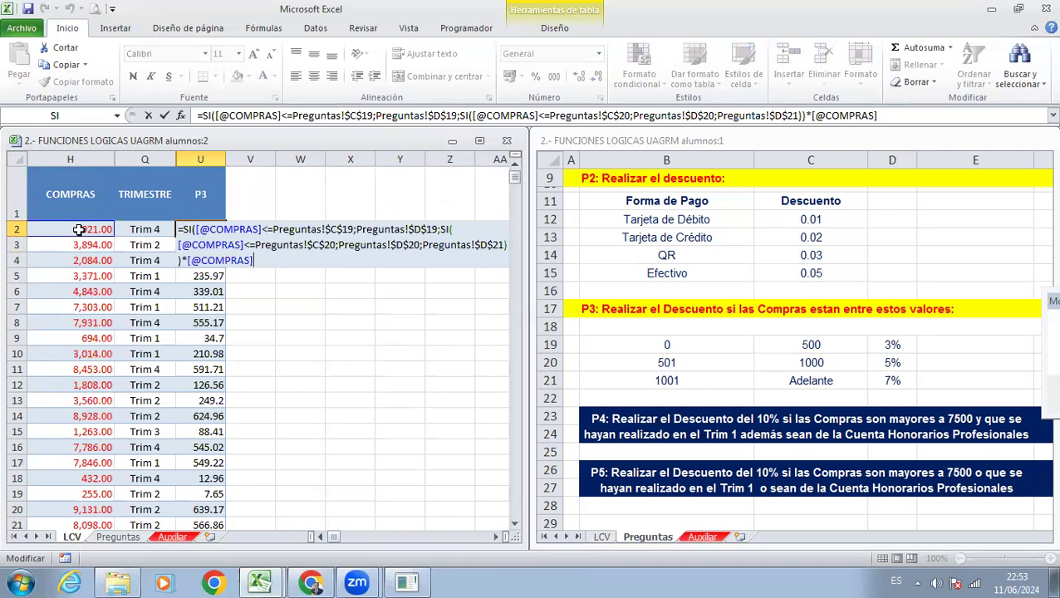
key(Return)
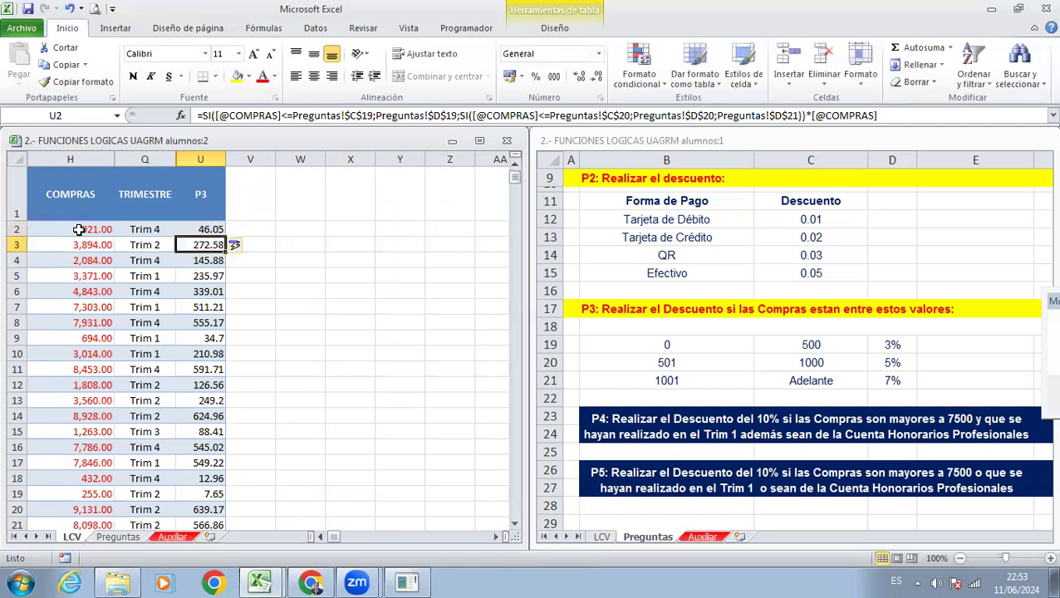
Step: Inspect the P3 discounts in the last rows of the purchases table
key(ctrl+Down)
key(Up)
key(Up)
key(Up)
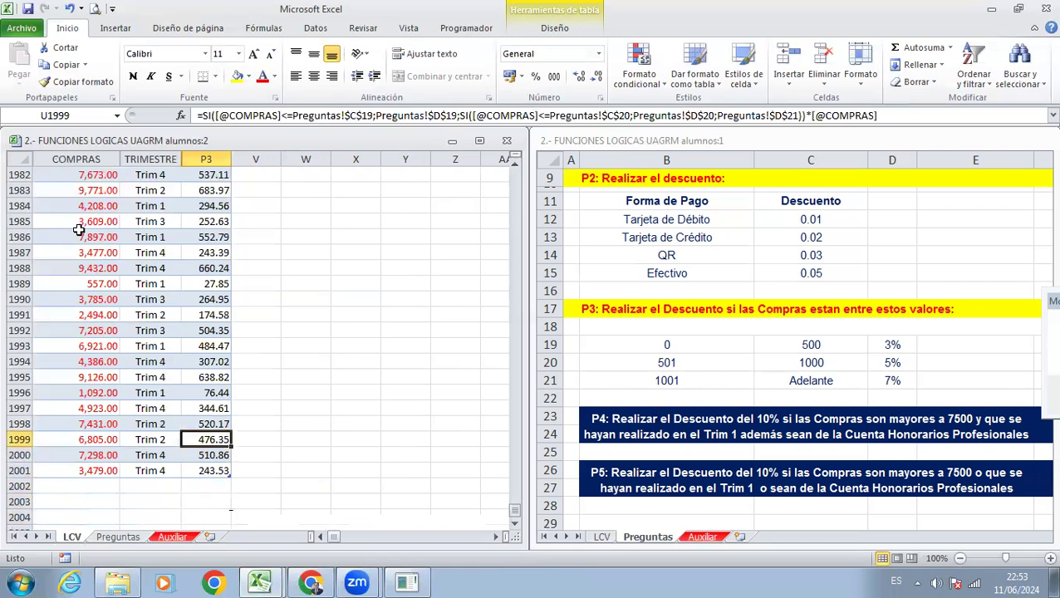
key(Up)
key(Up)
key(Up)
key(Up)
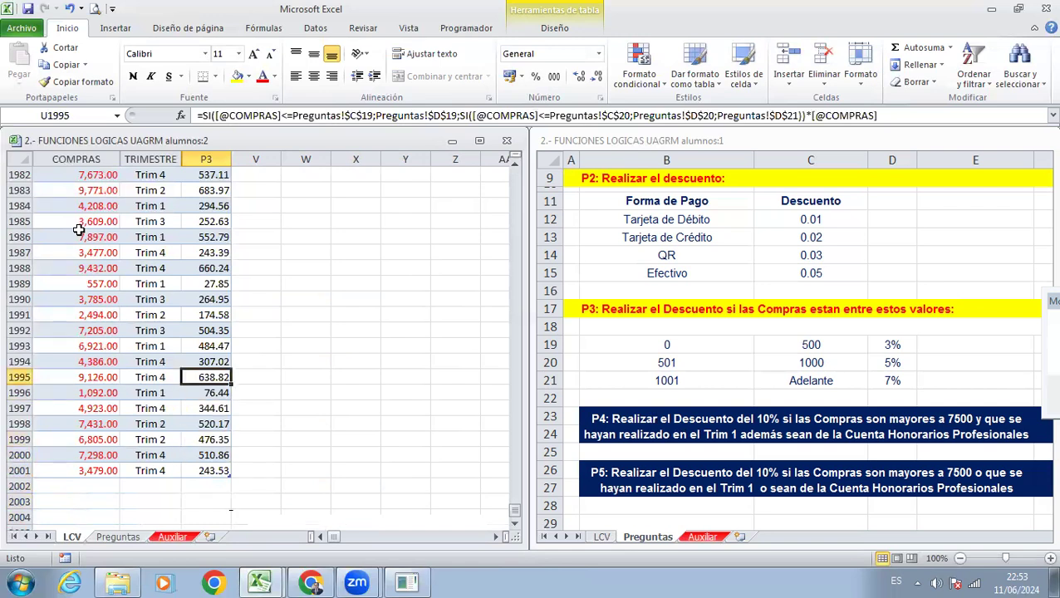
Step: Add a new table column headed P3.1 in cell V1, beside the P3 column
key(Home)
key(Down)
key(Down)
key(Down)
key(Down)
key(Down)
key(Down)
key(Right)
key(Right)
key(Right)
key(Right)
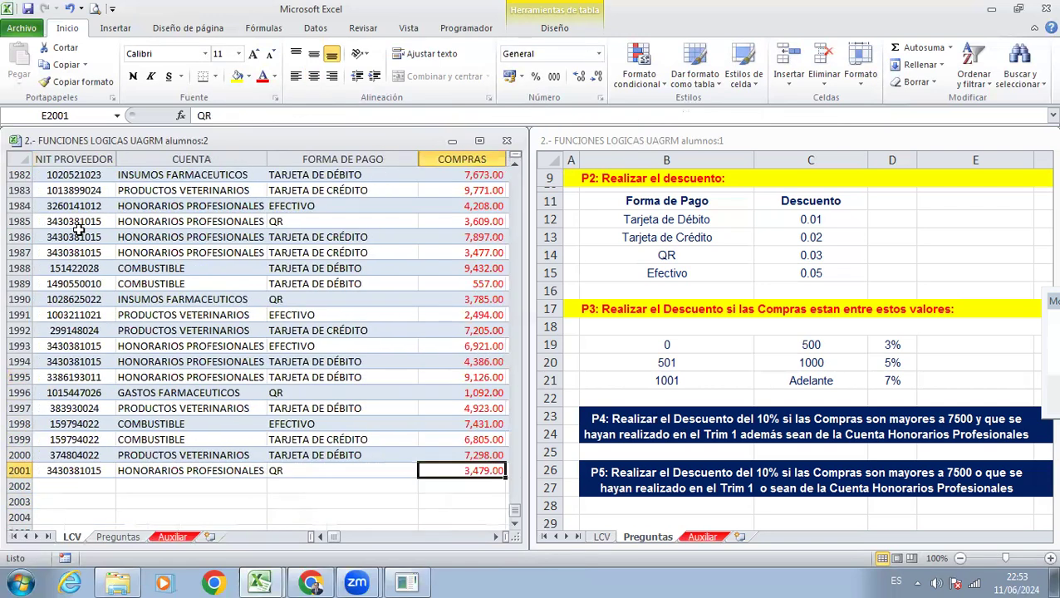
key(Right)
key(Right)
key(Right)
key(Left)
key(ctrl+Up)
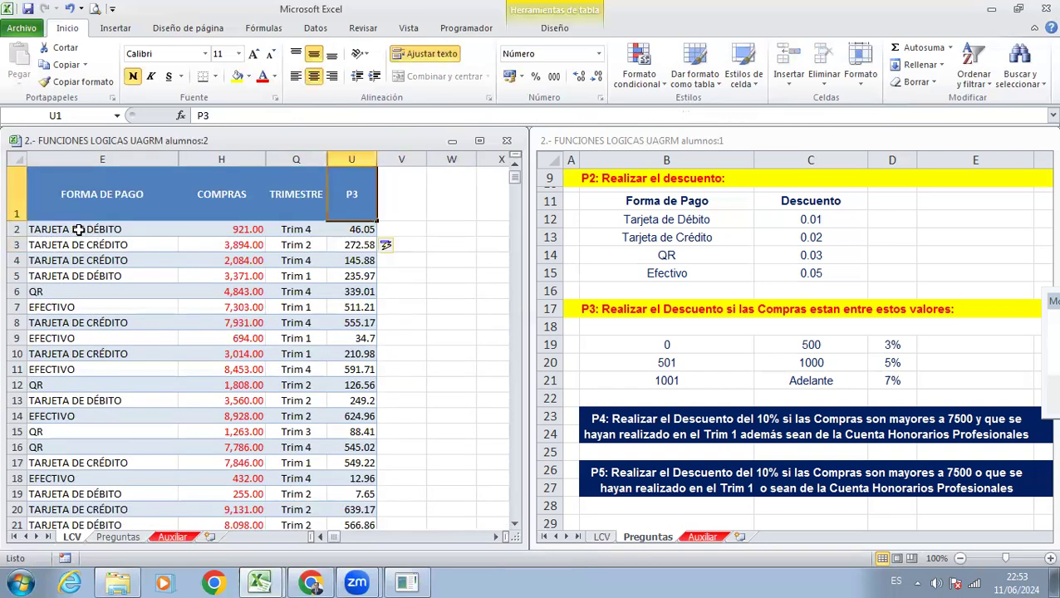
key(Right)
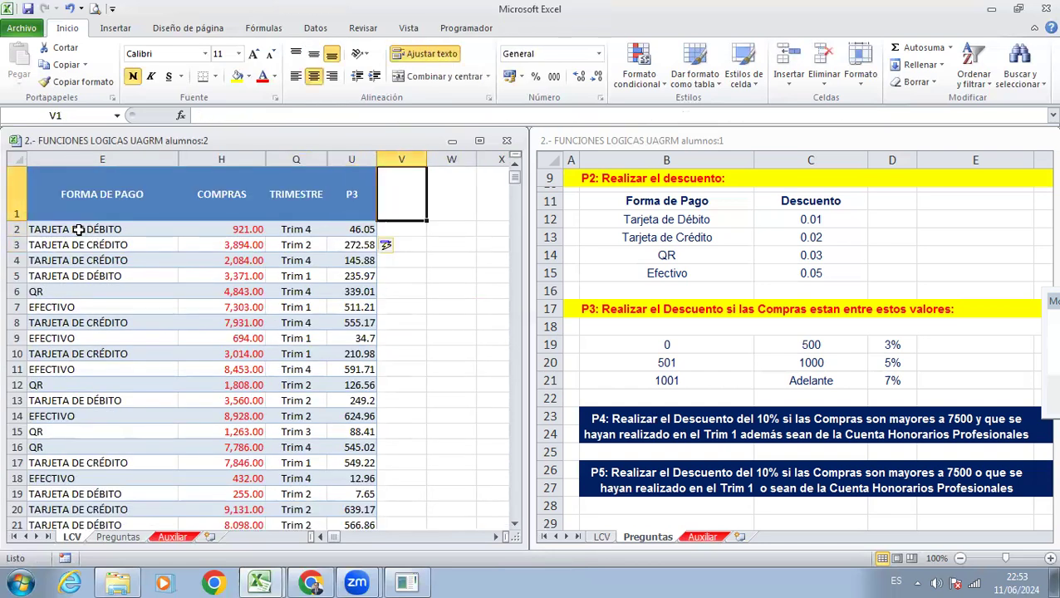
text(P)
key(F2)
text(3.1)
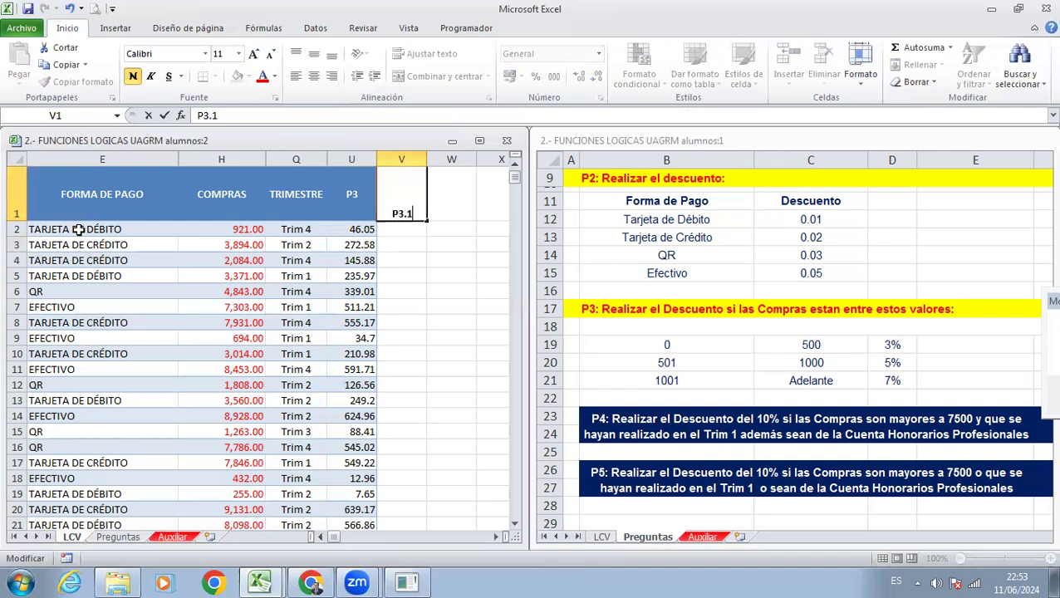
key(Return)
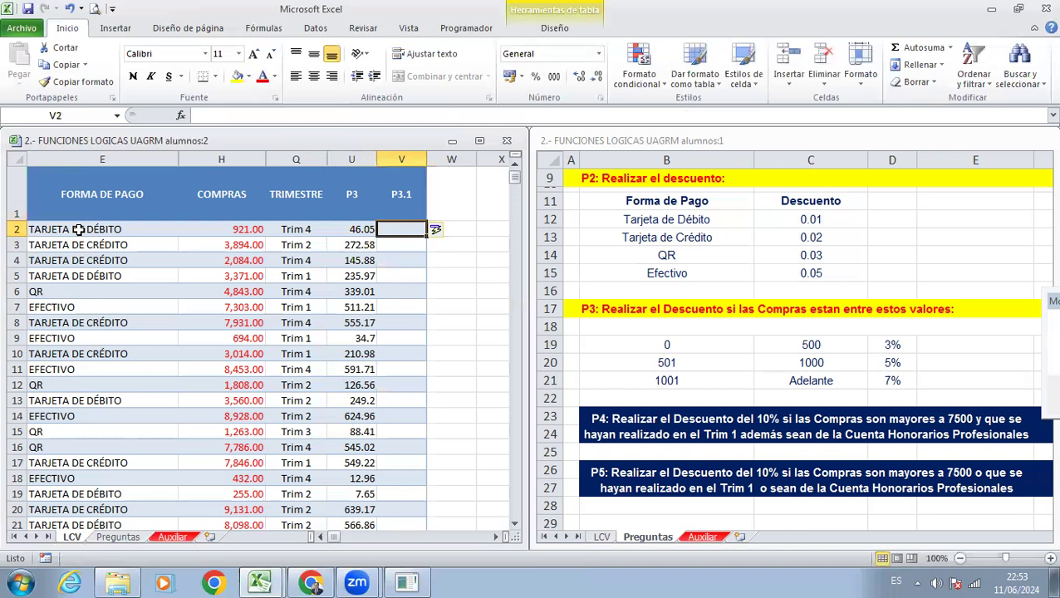
text(=)
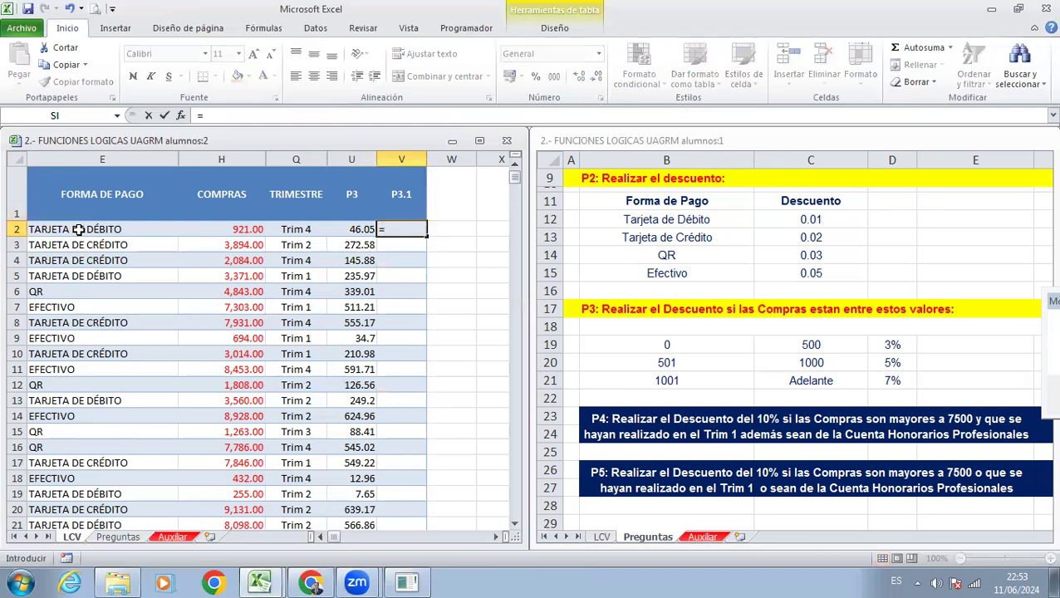
text(BUSCARV)
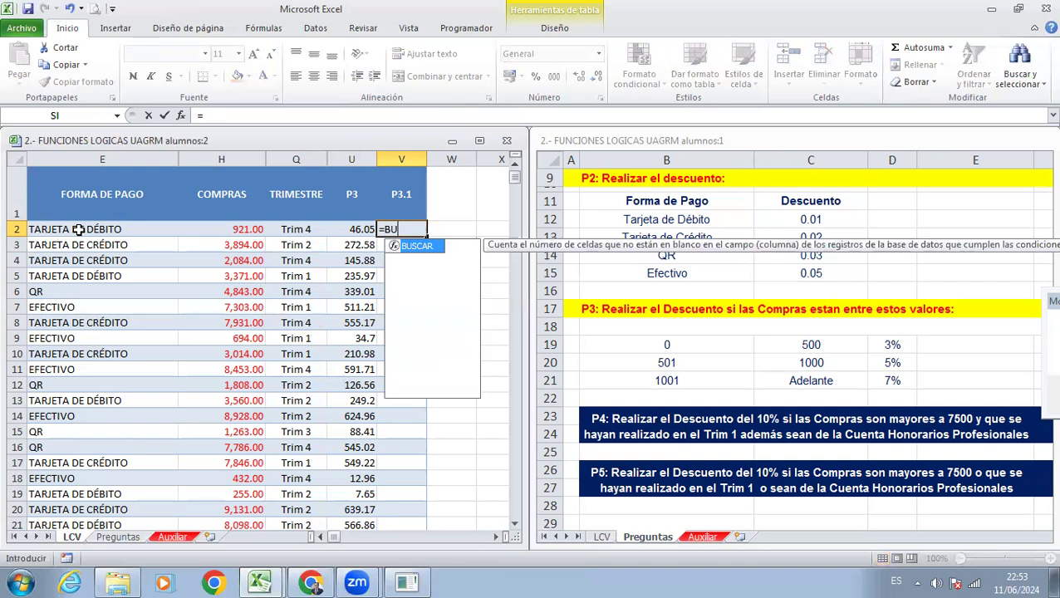
key(BackSpace)
key(BackSpace)
key(BackSpace)
key(BackSpace)
key(BackSpace)
key(BackSpace)
key(BackSpace)
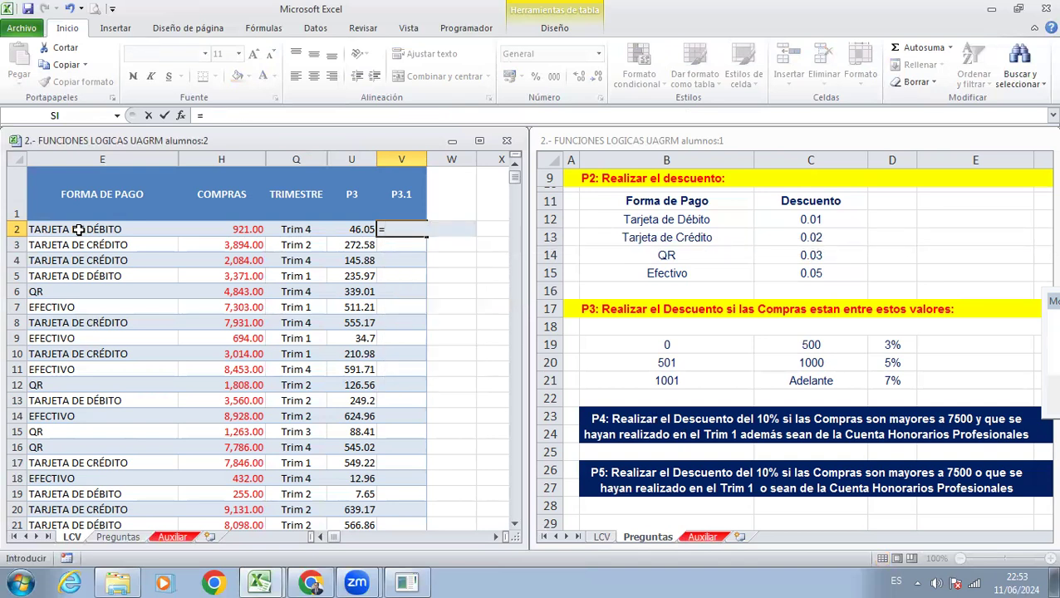
text(CONSULTAV()
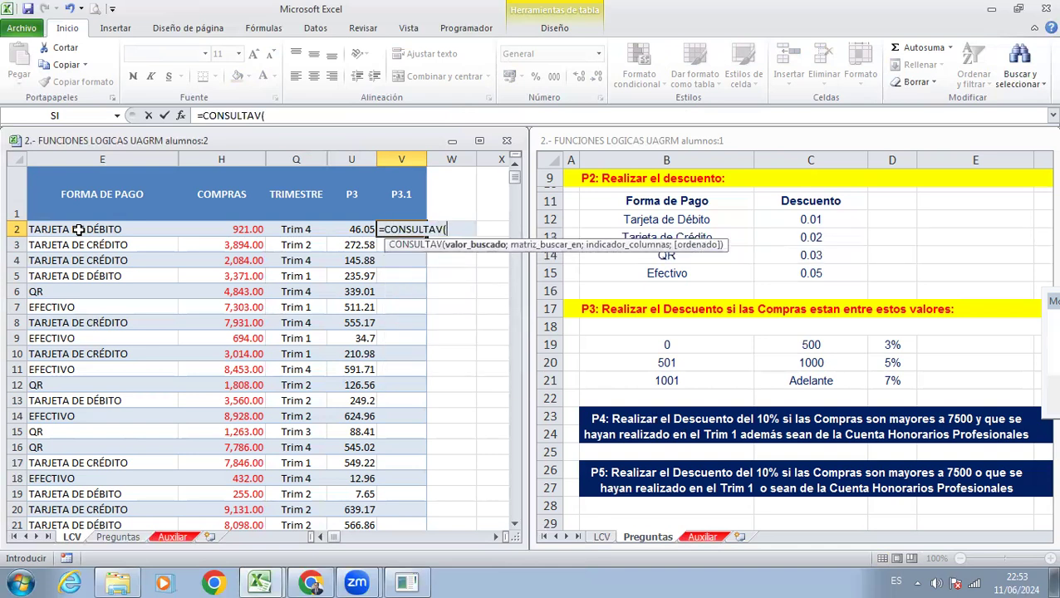
key(ctrl+a)
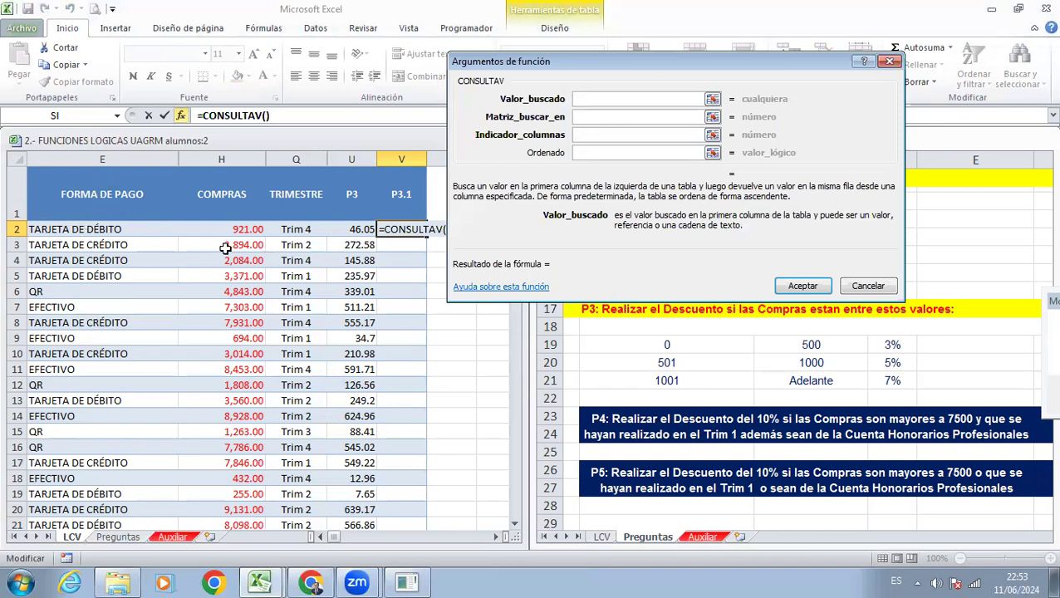
click(224, 229)
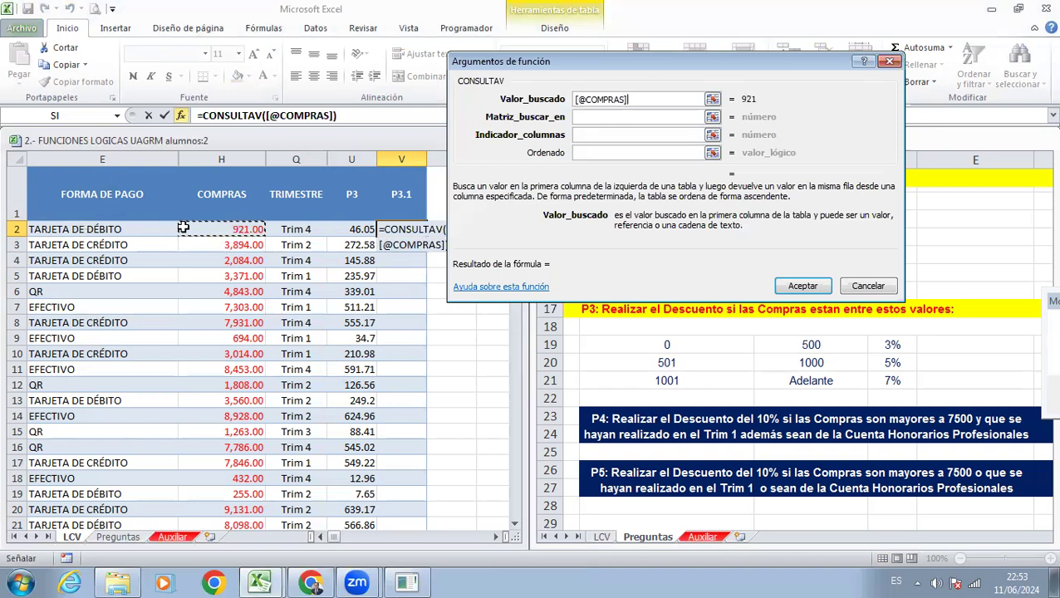
click(610, 116)
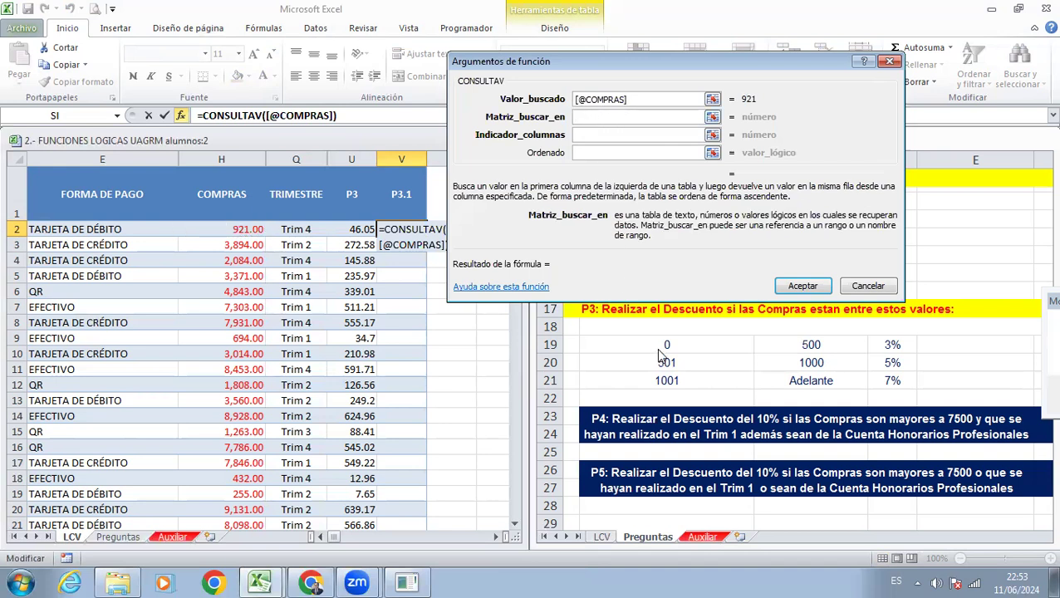
drag(669, 345, 875, 385)
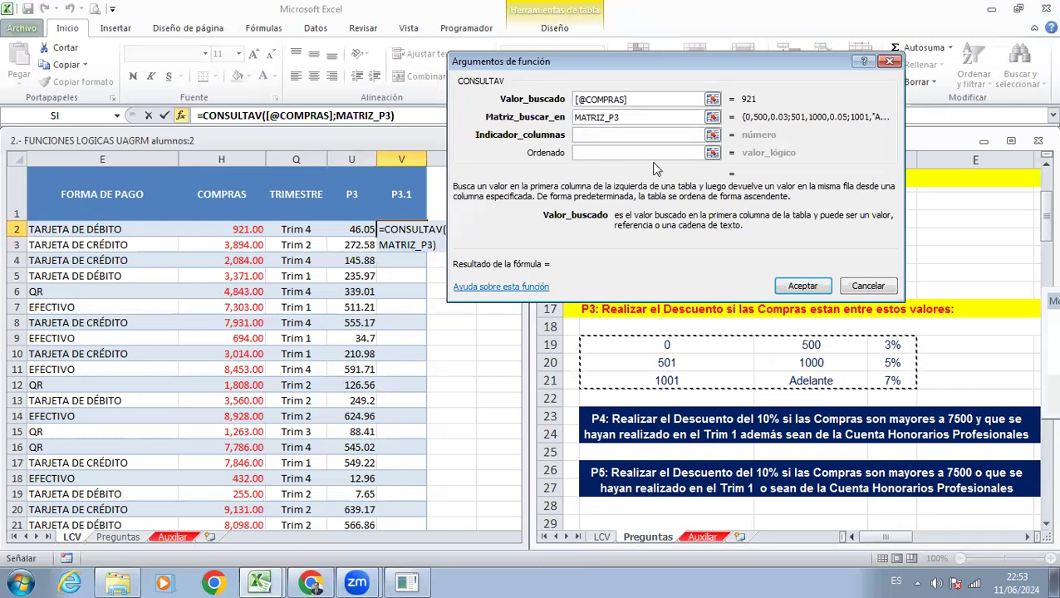
click(617, 117)
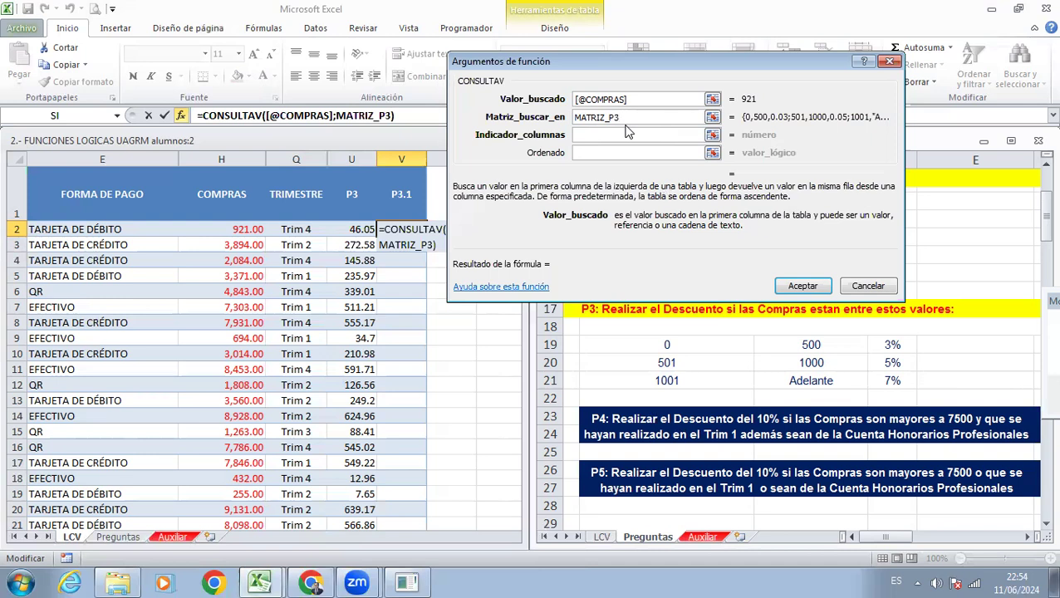
key(Escape)
Step: Delete the defined name MATRIZ_P3 that refers to B19:D21 on the Preguntas sheet
click(688, 345)
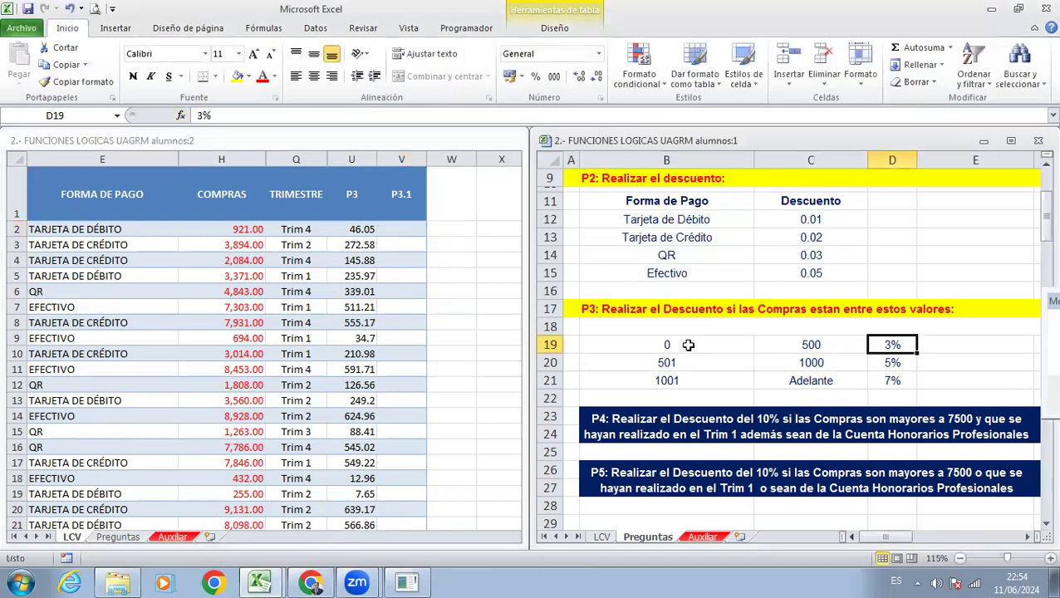
double_click(752, 140)
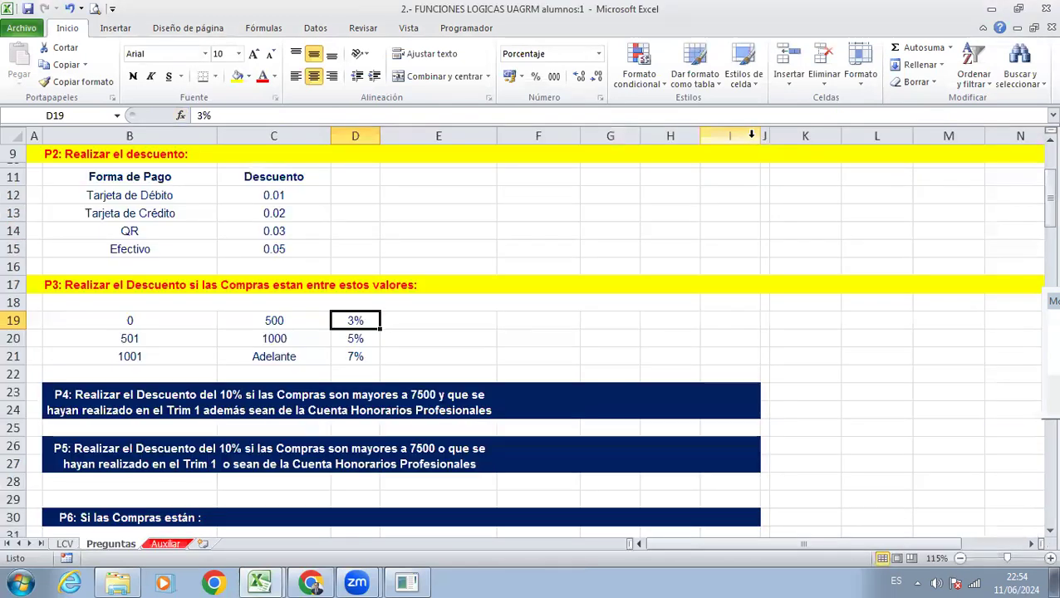
drag(194, 318, 335, 350)
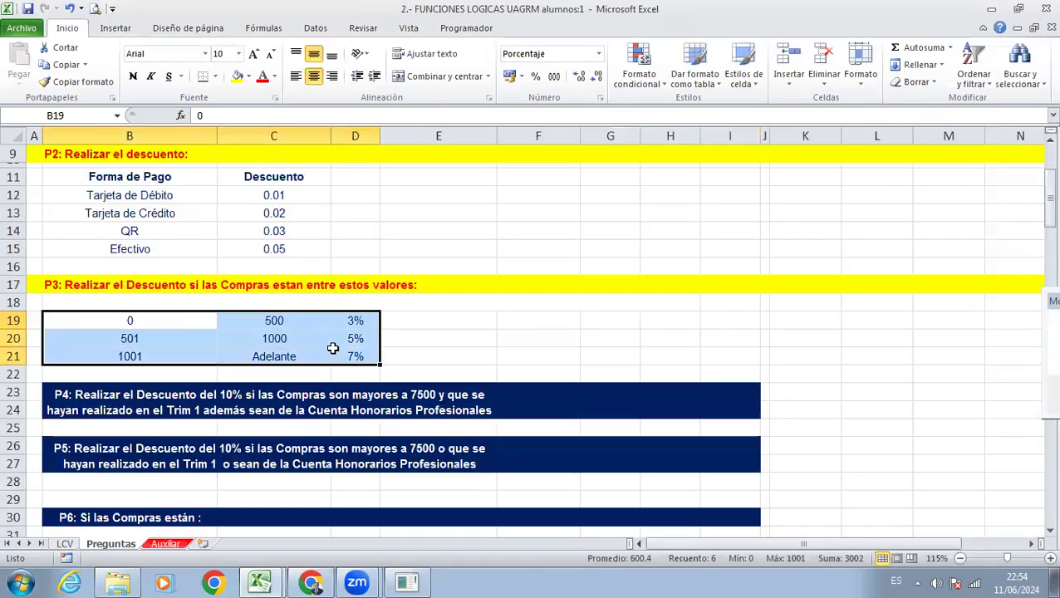
click(316, 29)
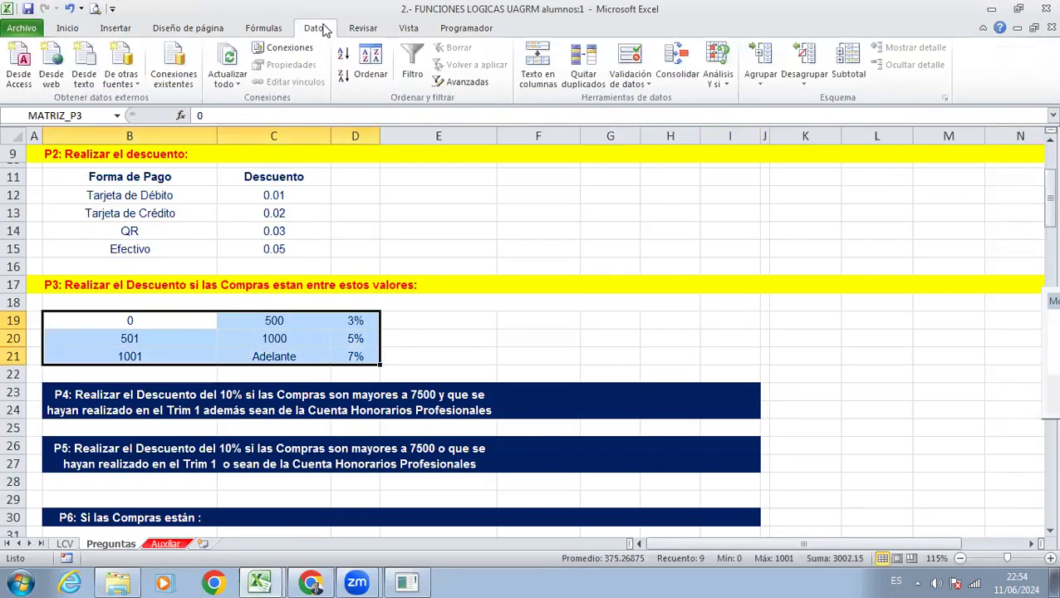
click(271, 32)
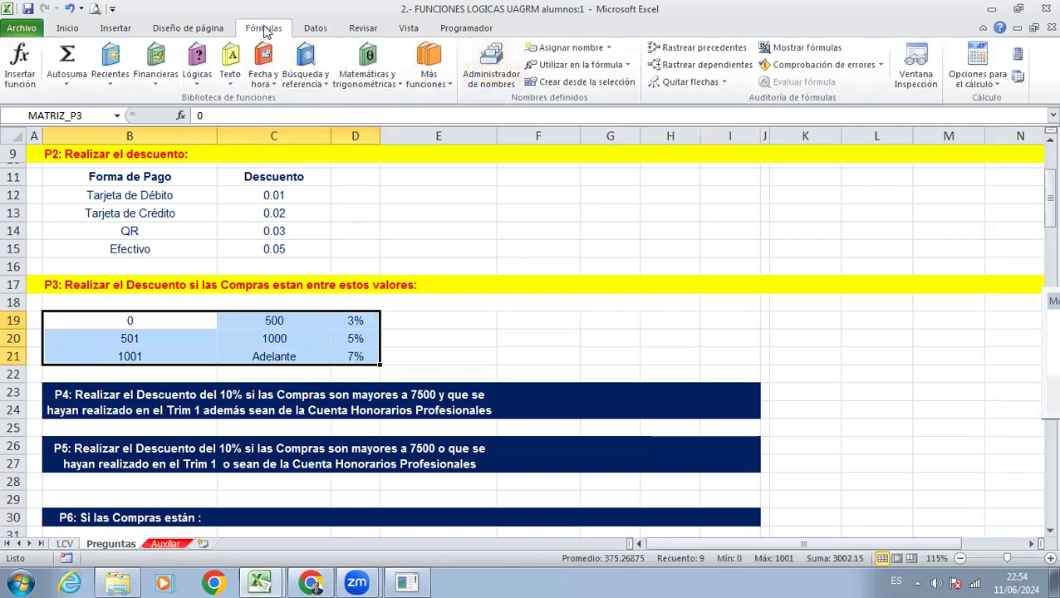
click(494, 76)
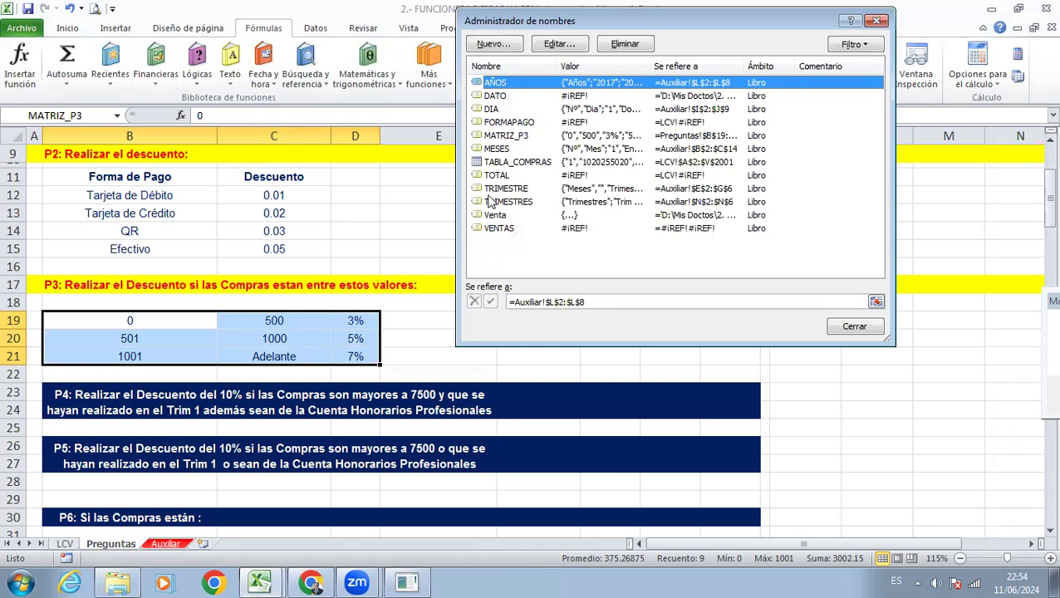
click(513, 137)
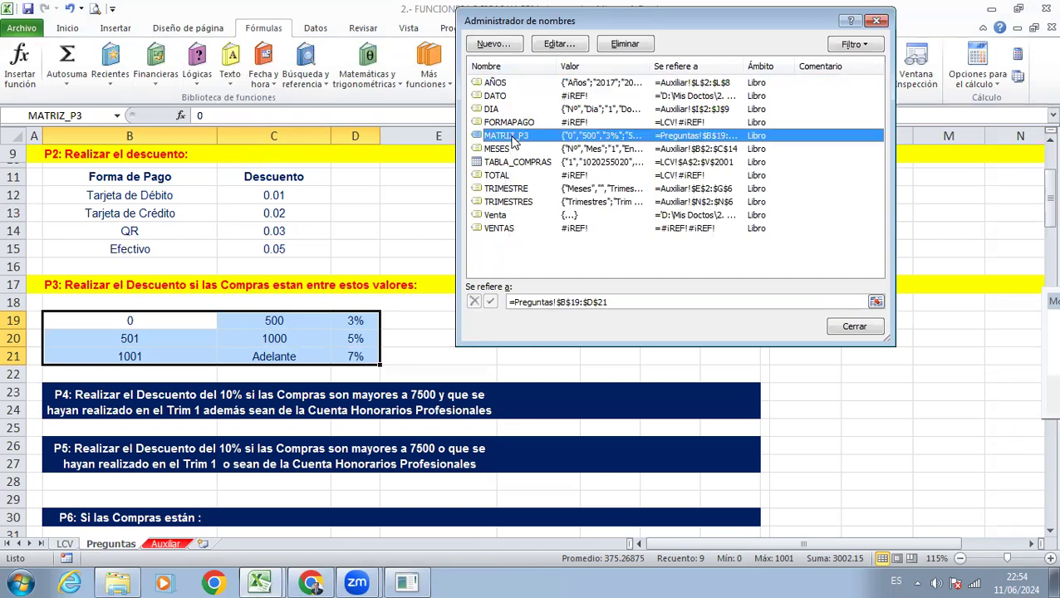
click(625, 44)
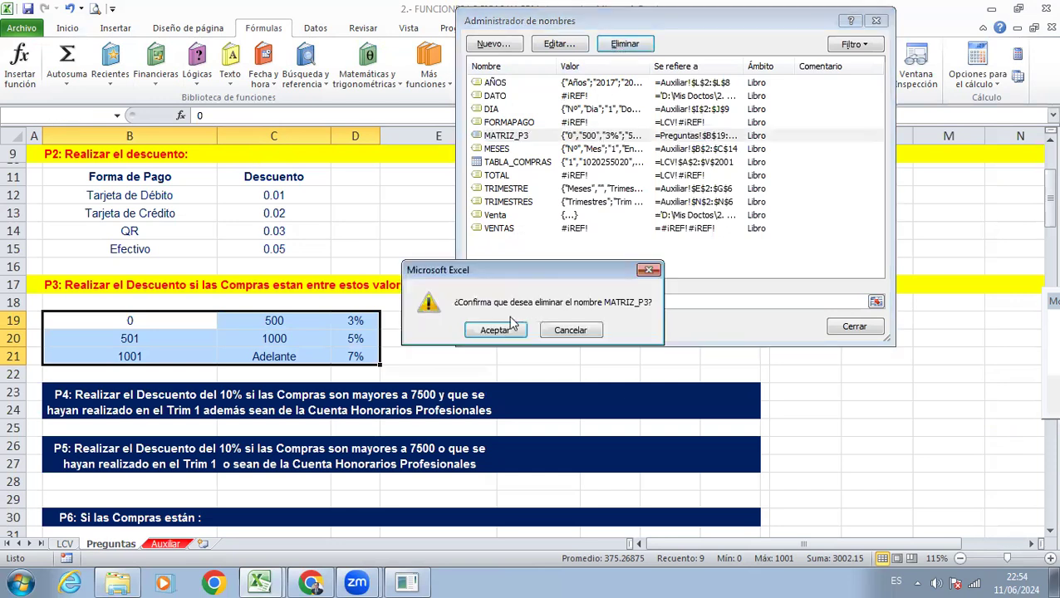
click(496, 330)
click(853, 327)
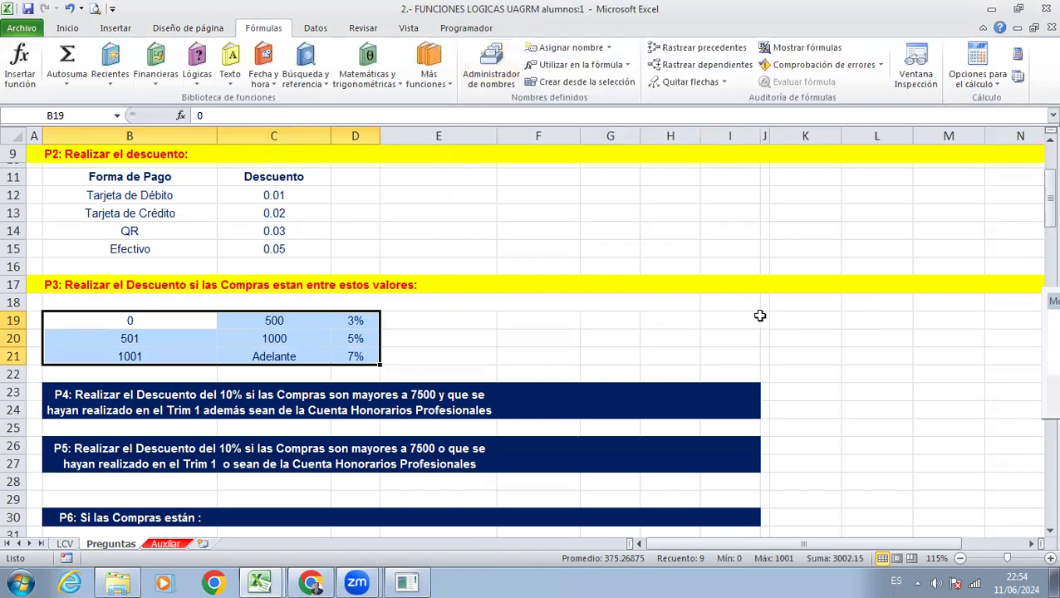
Step: Check whether the P3 discount range B19:D21 still carries a defined name
click(416, 338)
drag(183, 322, 335, 353)
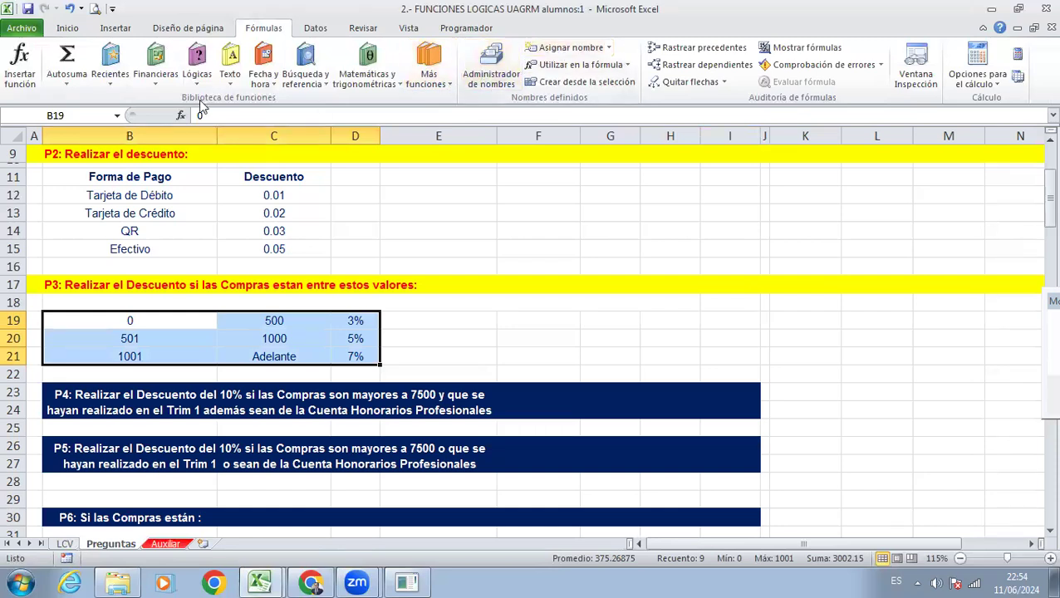
click(275, 320)
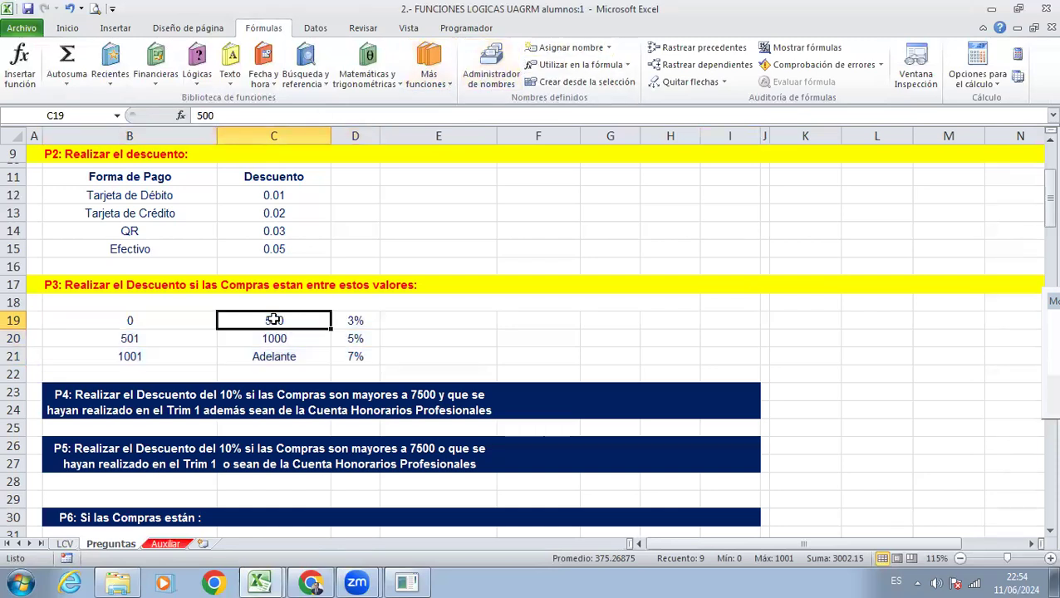
drag(148, 307, 293, 357)
click(220, 329)
drag(204, 330, 330, 353)
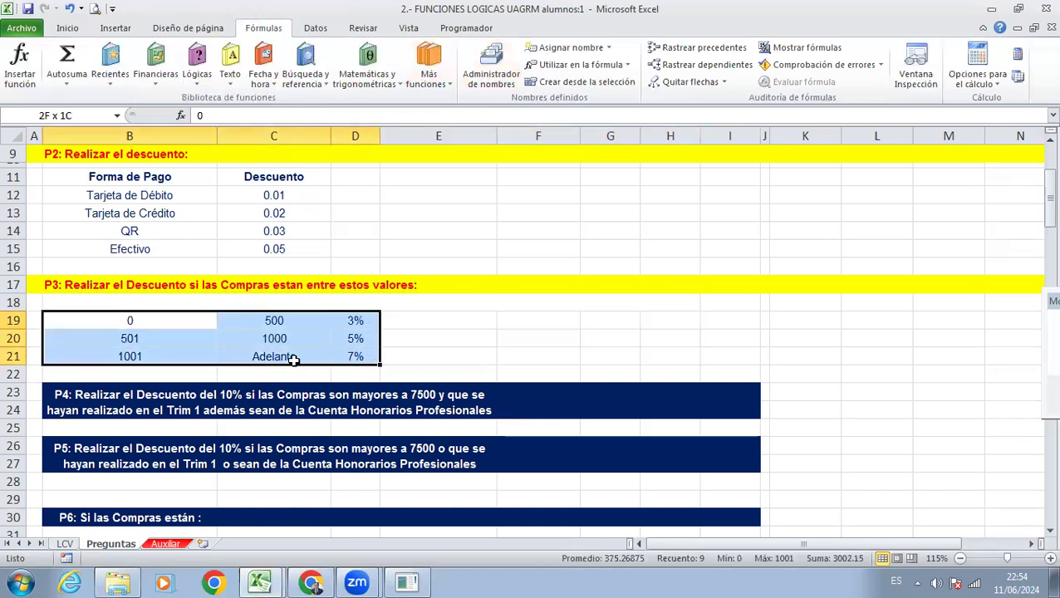
click(1034, 29)
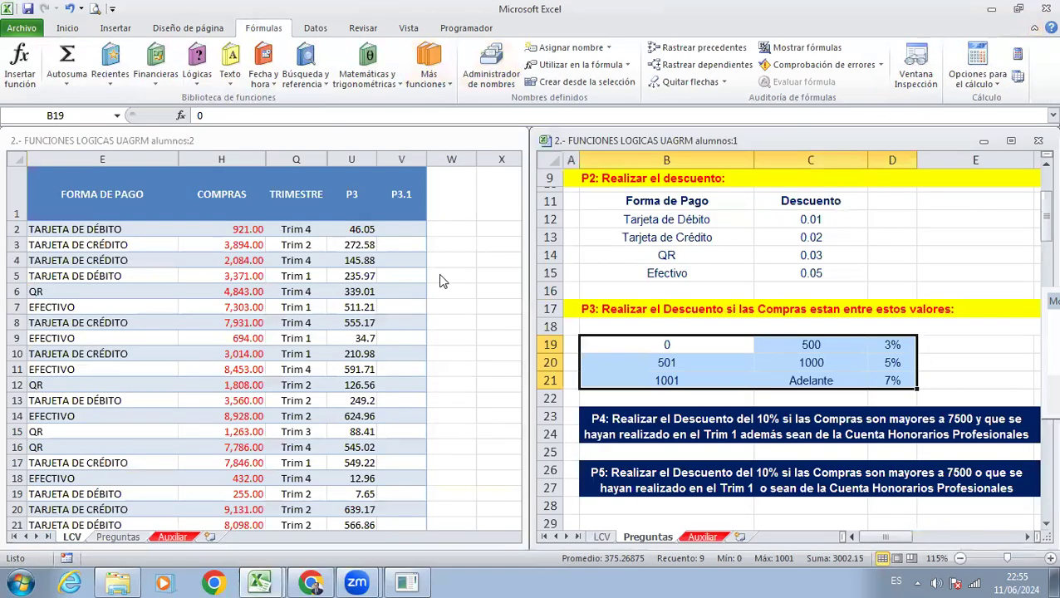
click(401, 236)
text(=CONU)
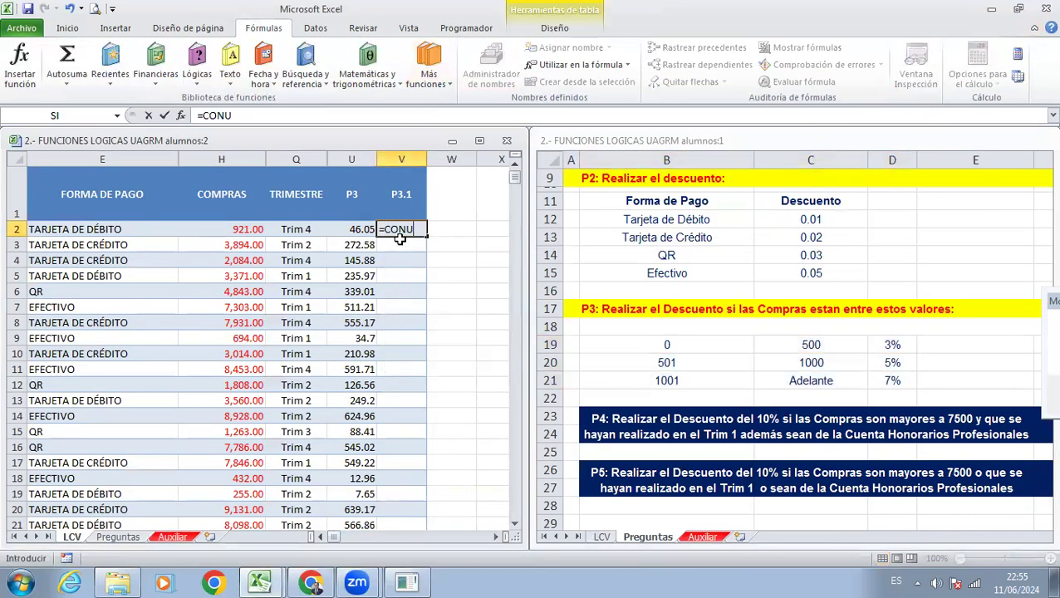
key(BackSpace)
text(SULTAV()
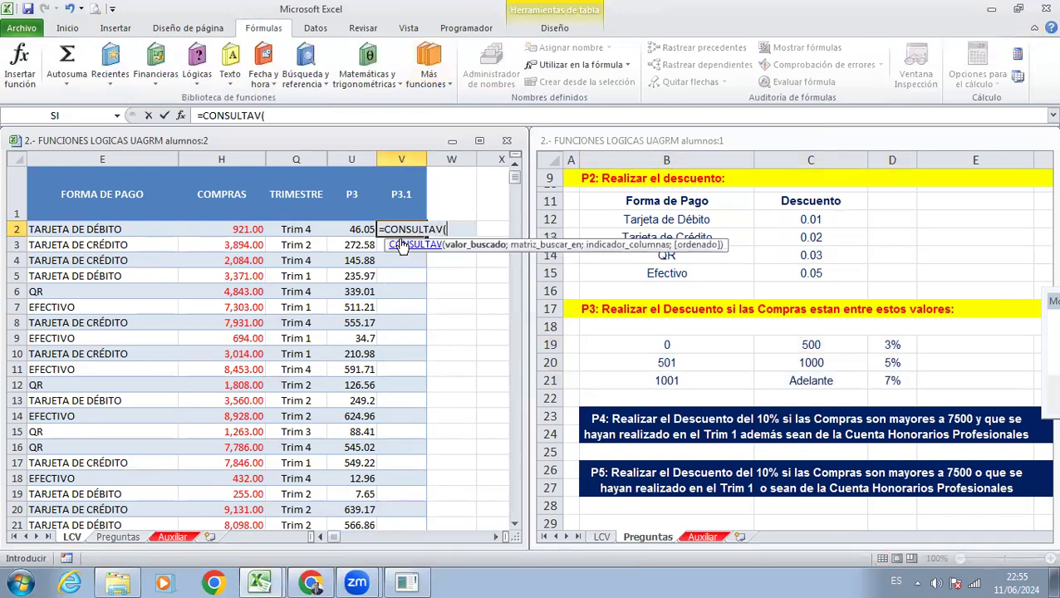
key(ctrl+a)
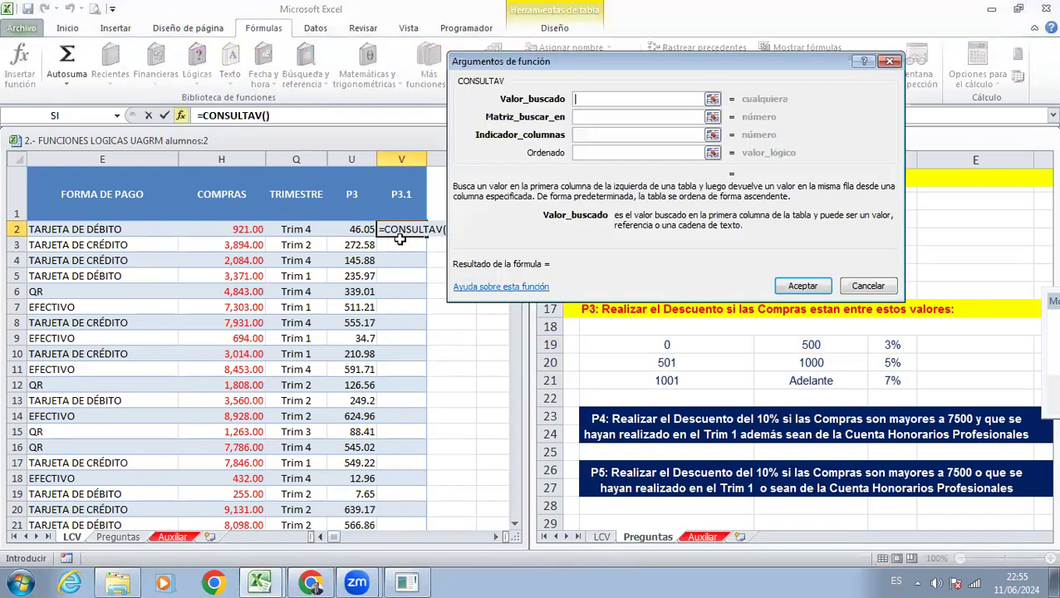
click(228, 222)
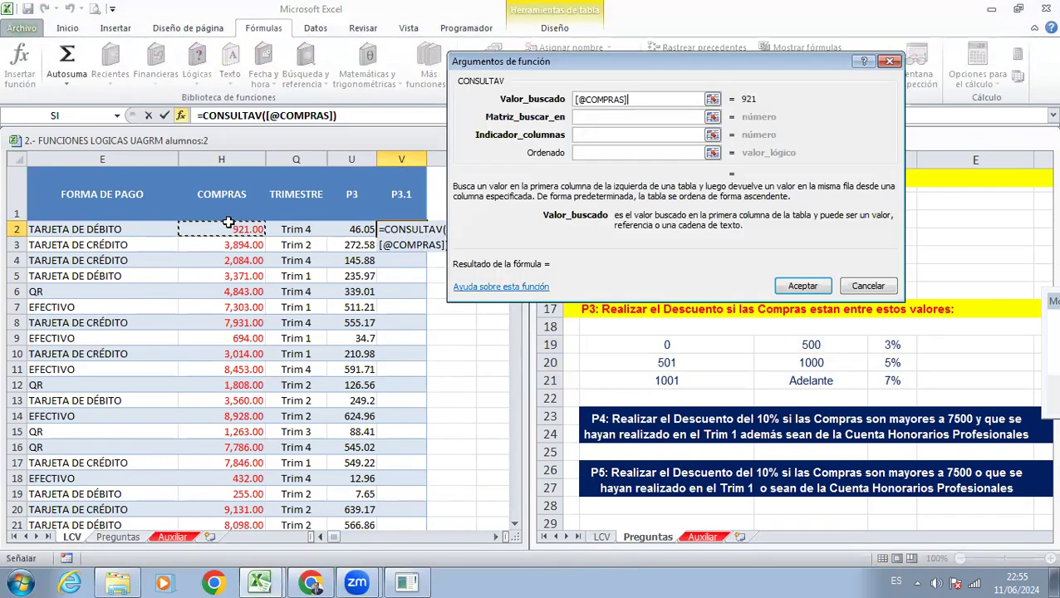
key(Tab)
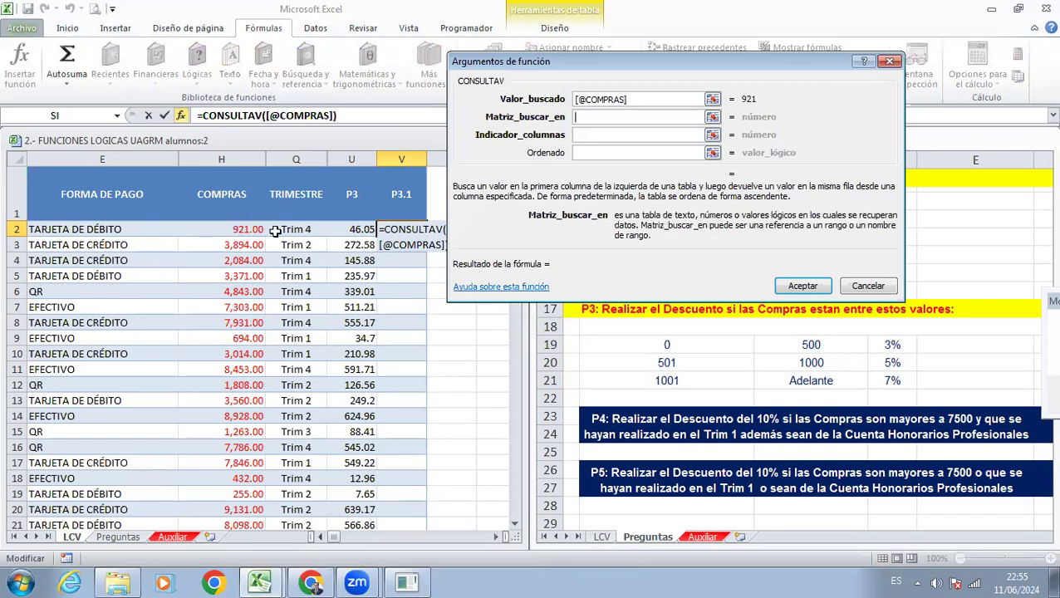
Step: Set the CONSULTAV lookup matrix to the absolute range Preguntas!$B$19:$D$21
click(661, 346)
key(shift+Down)
key(shift+Down)
key(shift+Right)
key(shift+Right)
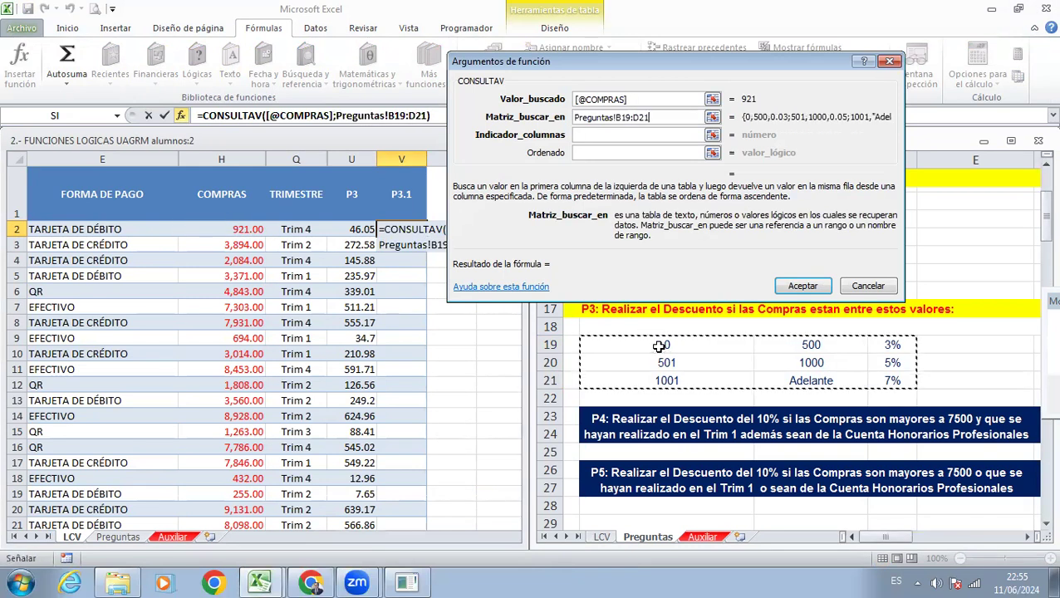
key(F4)
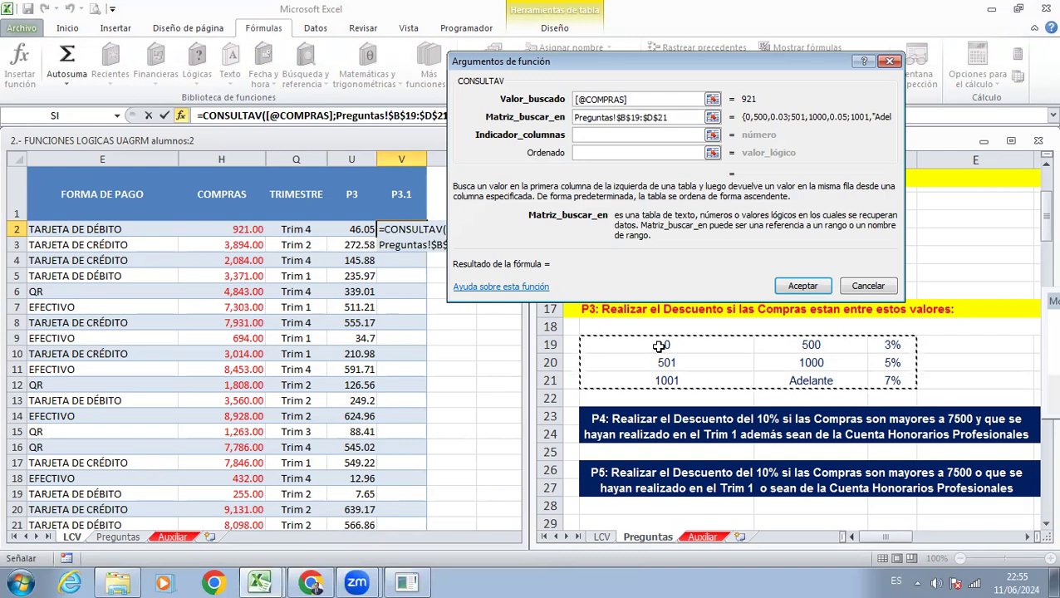
key(Tab)
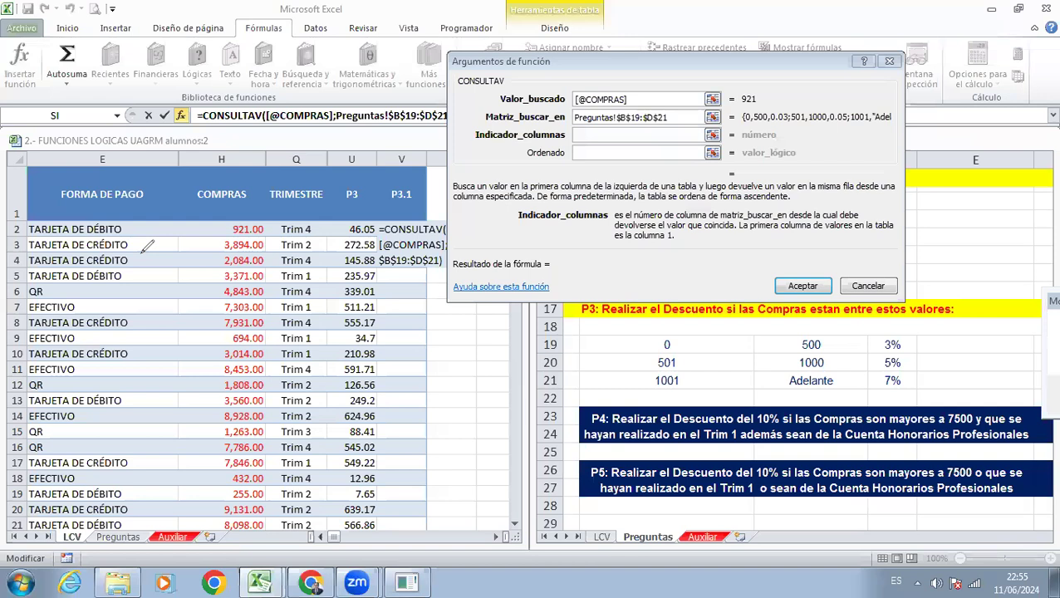
Step: Complete the CONSULTAV formula in V2 with column index 3 and Ordenado set to 1
drag(640, 332, 692, 397)
drag(774, 331, 846, 393)
drag(866, 331, 917, 394)
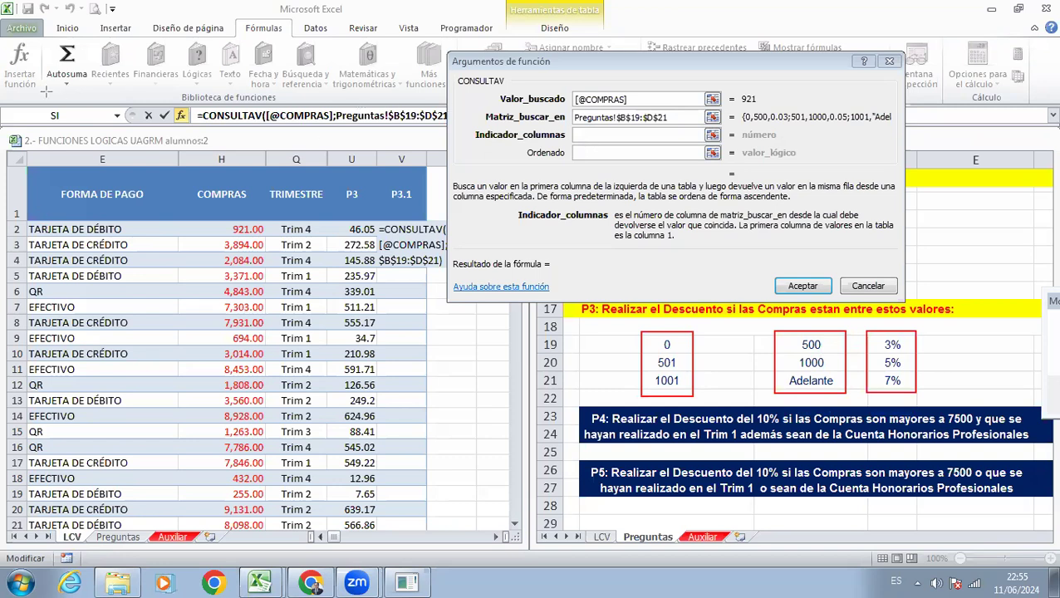
click(589, 136)
text(3)
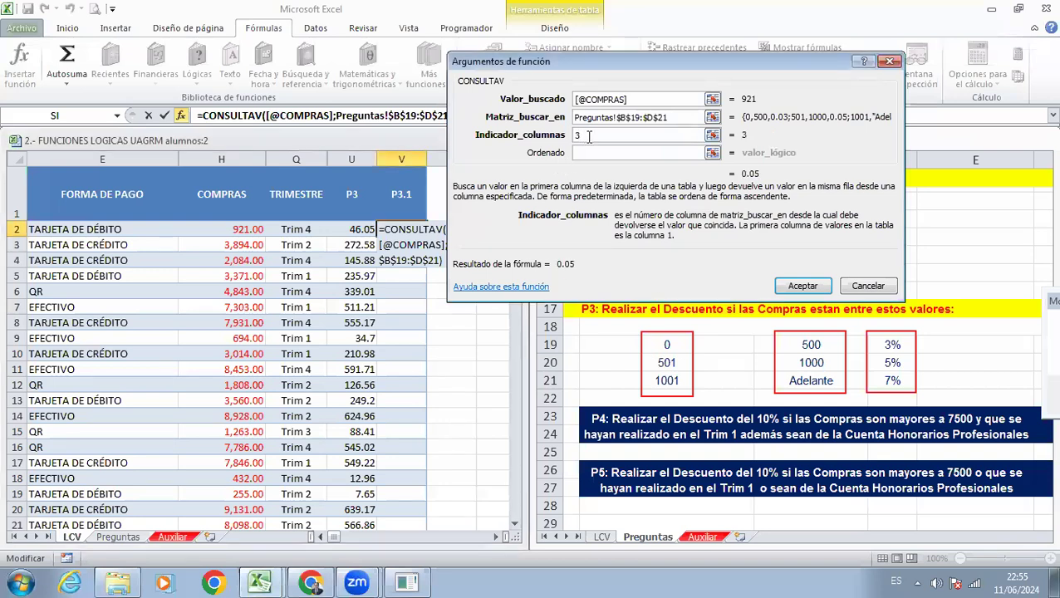
click(589, 155)
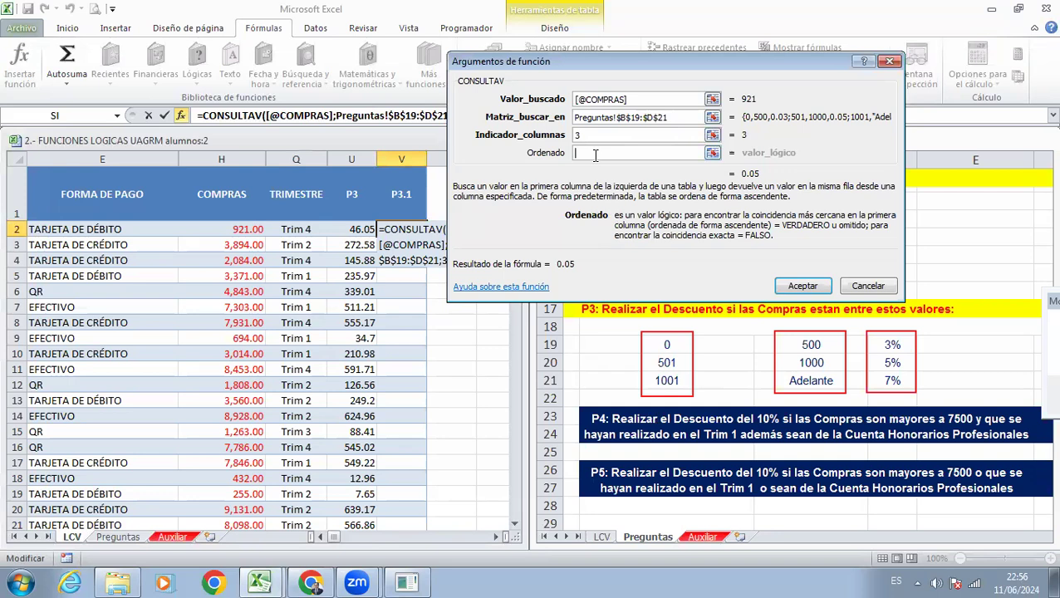
text(1)
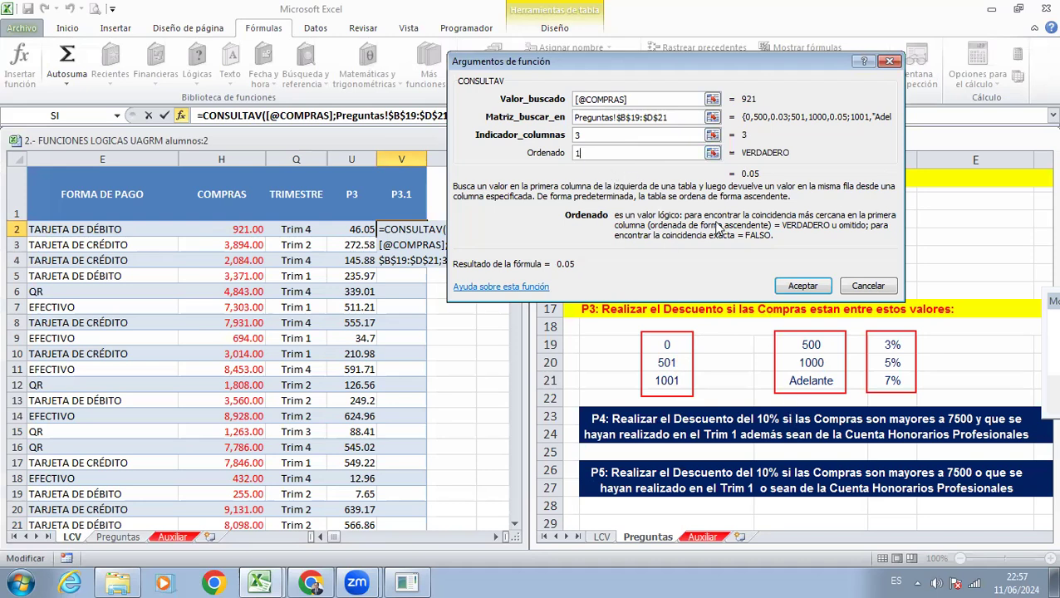
click(799, 288)
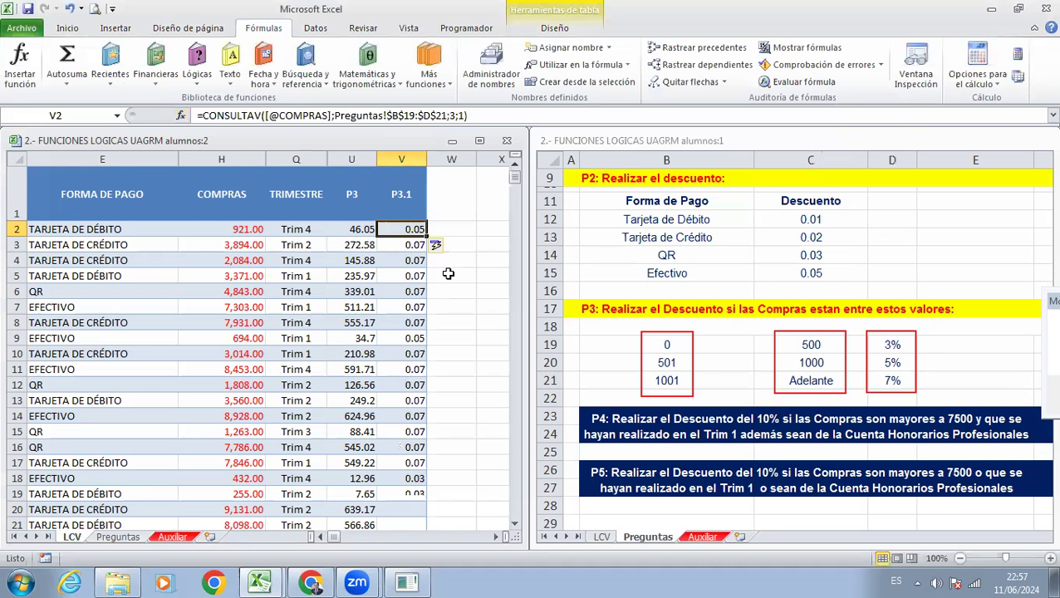
key(F2)
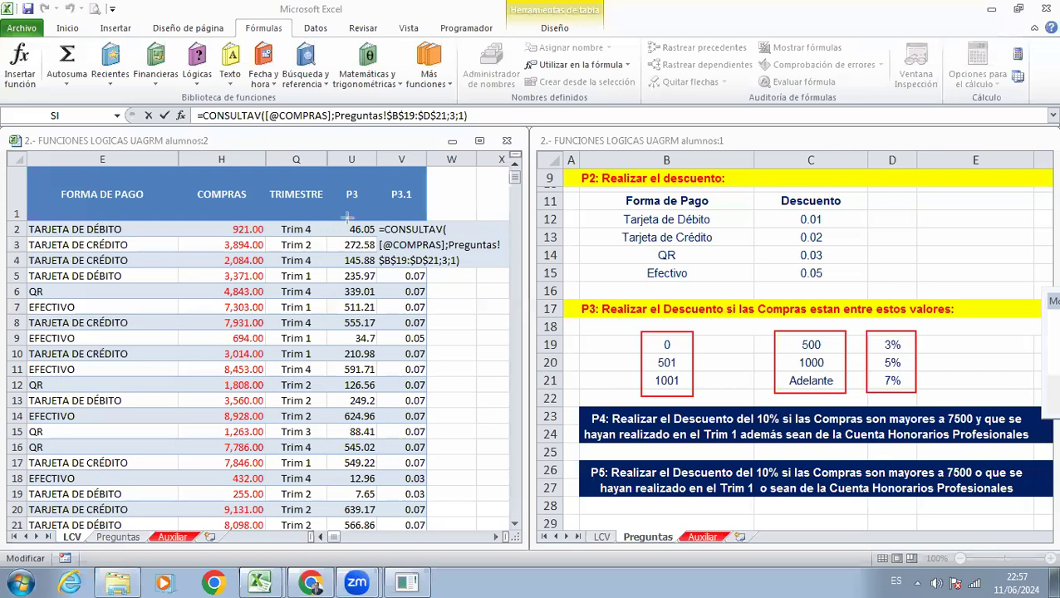
drag(369, 213, 509, 284)
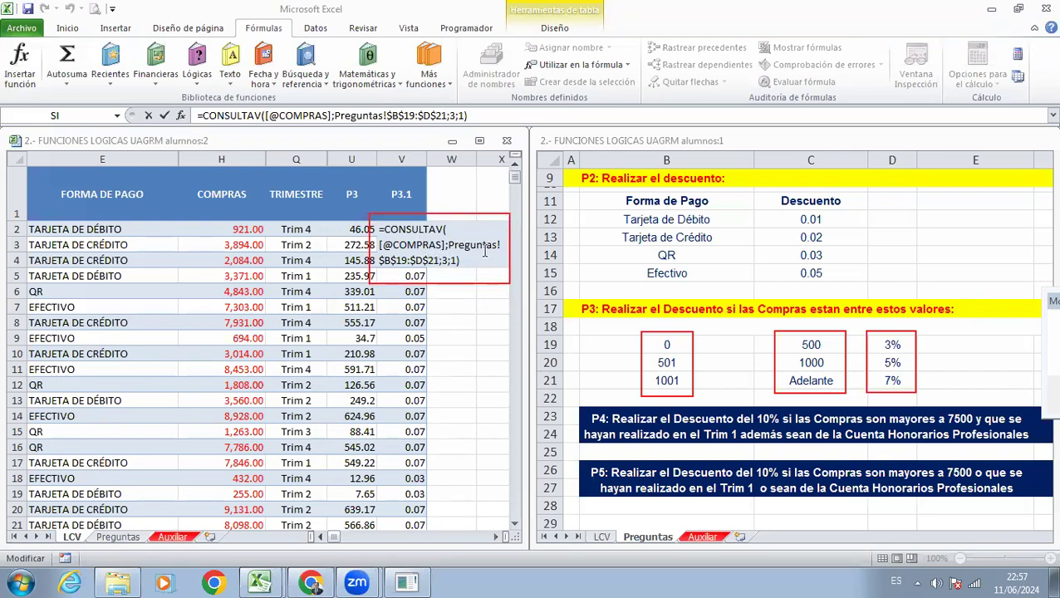
click(460, 291)
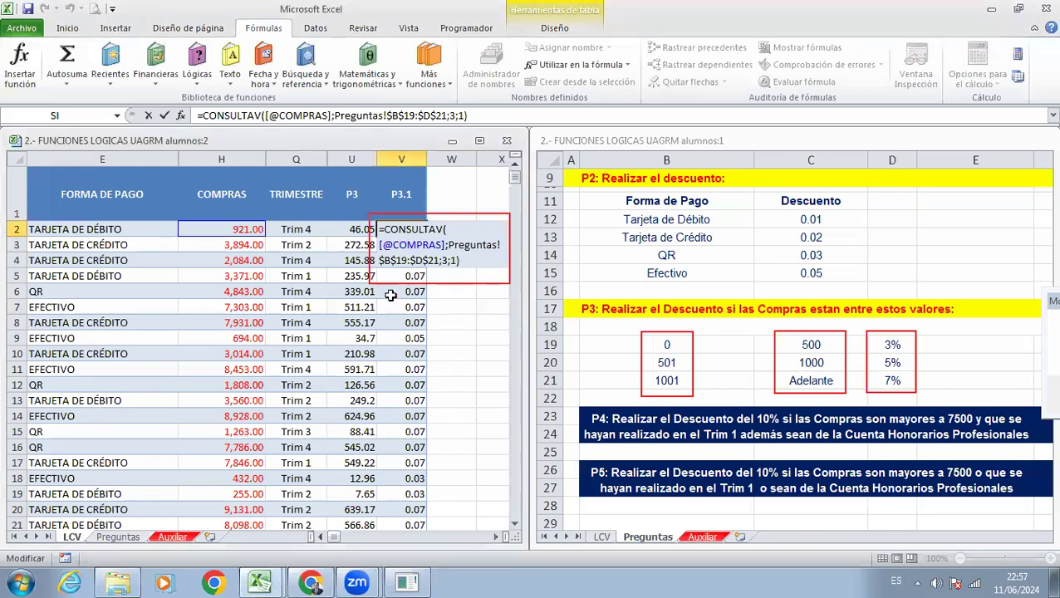
key(ctrl+Return)
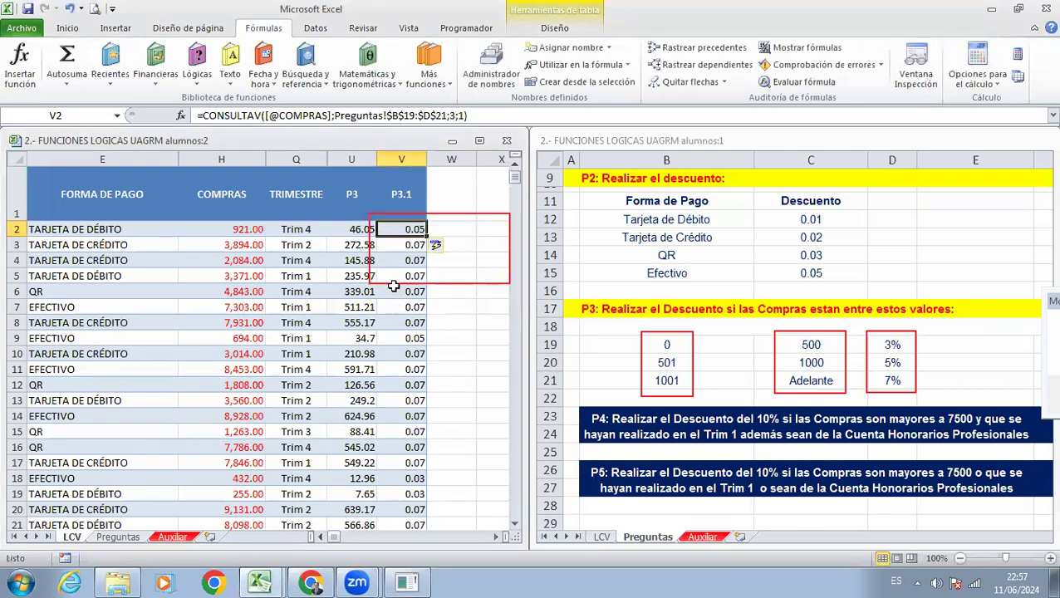
key(F2)
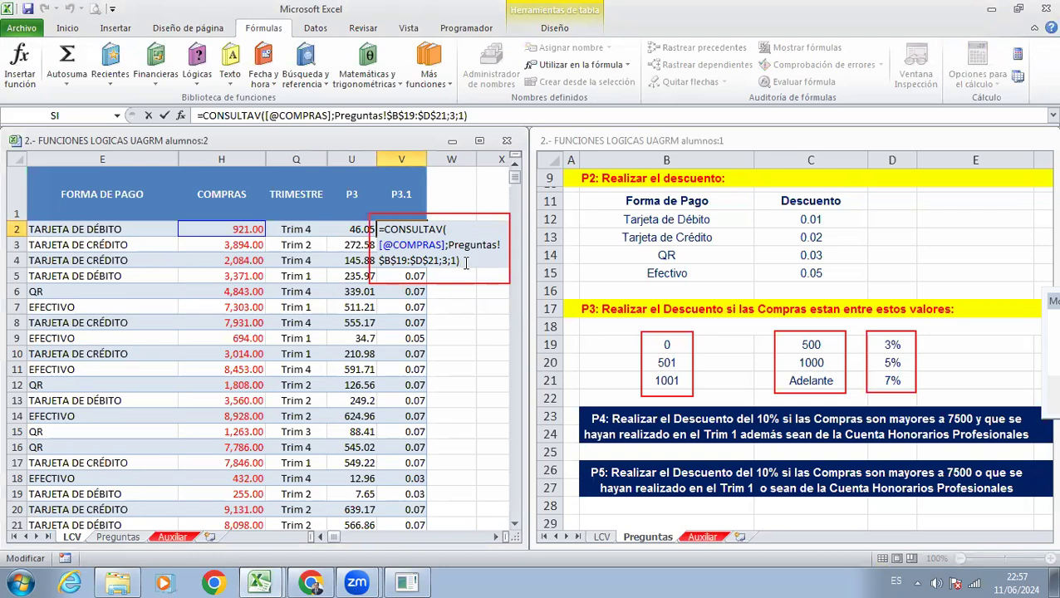
text(*)
click(245, 232)
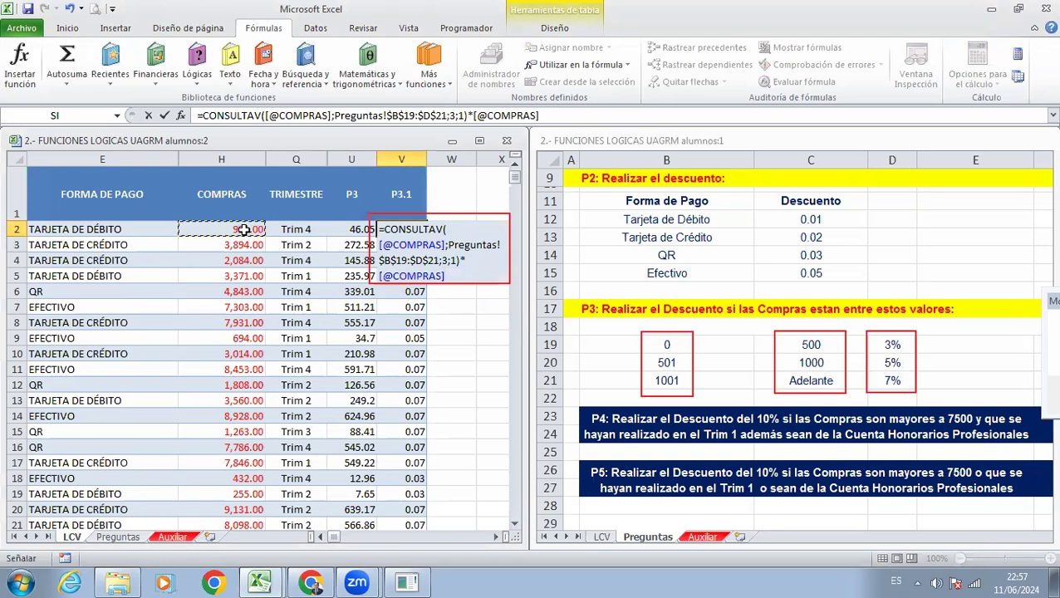
key(Return)
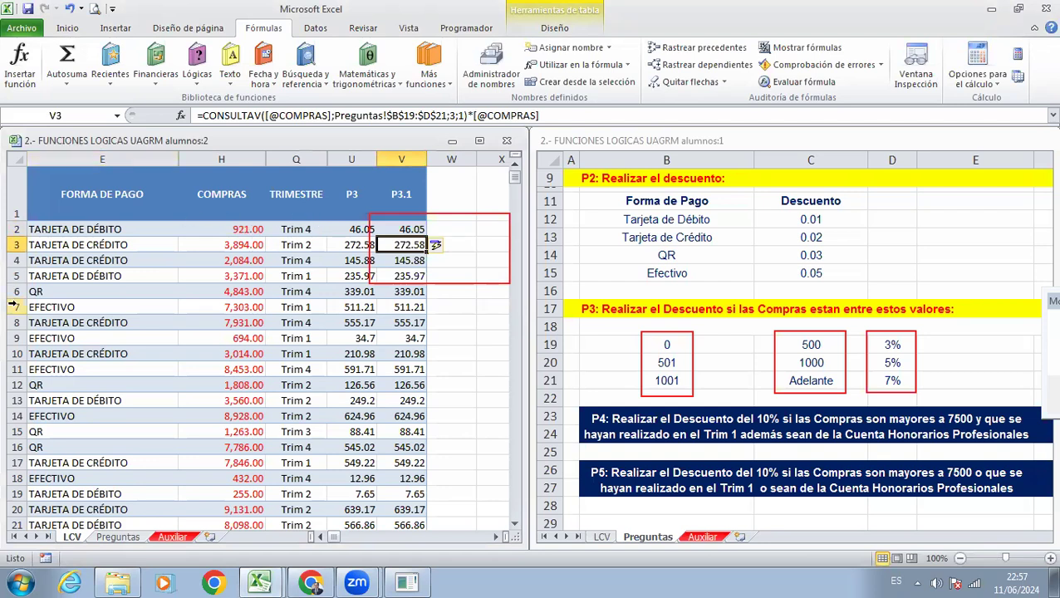
click(394, 214)
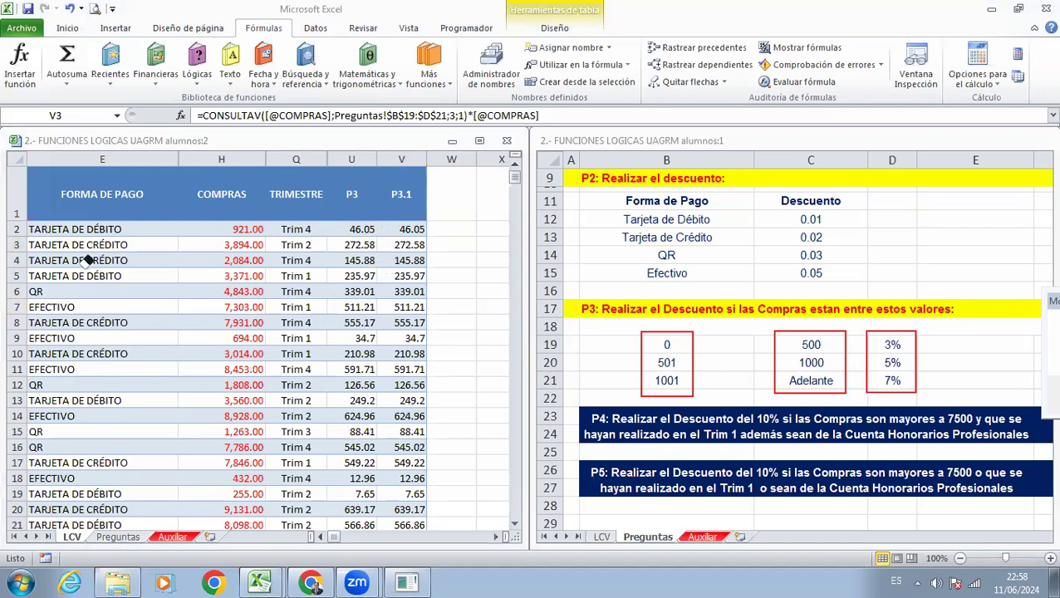
click(682, 333)
click(783, 332)
click(876, 330)
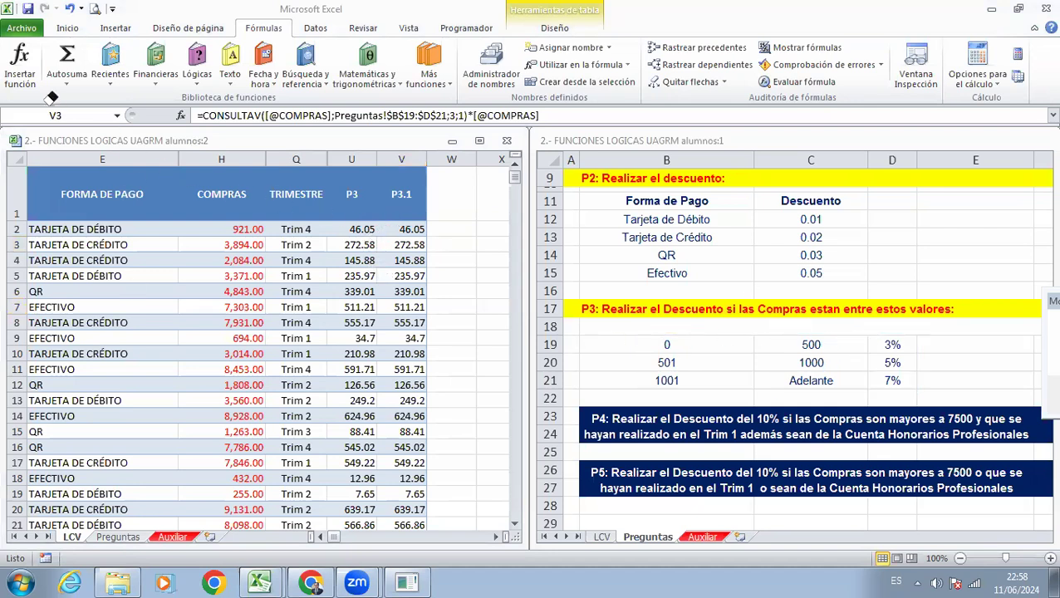
Step: Add a new table column headed P3.2 in cell W1 of the LCV sheet
key(F2)
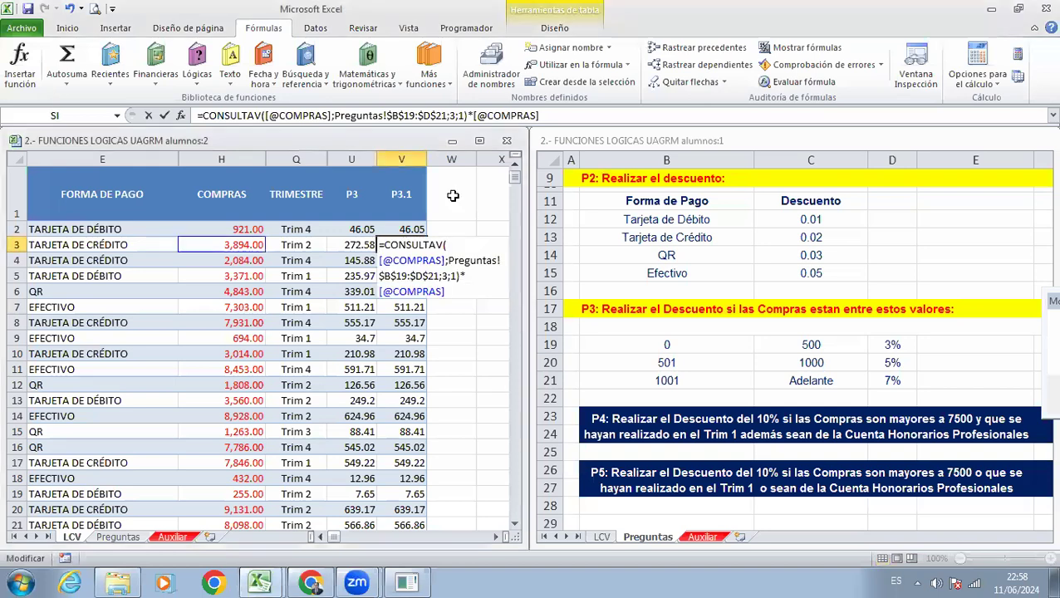
click(453, 195)
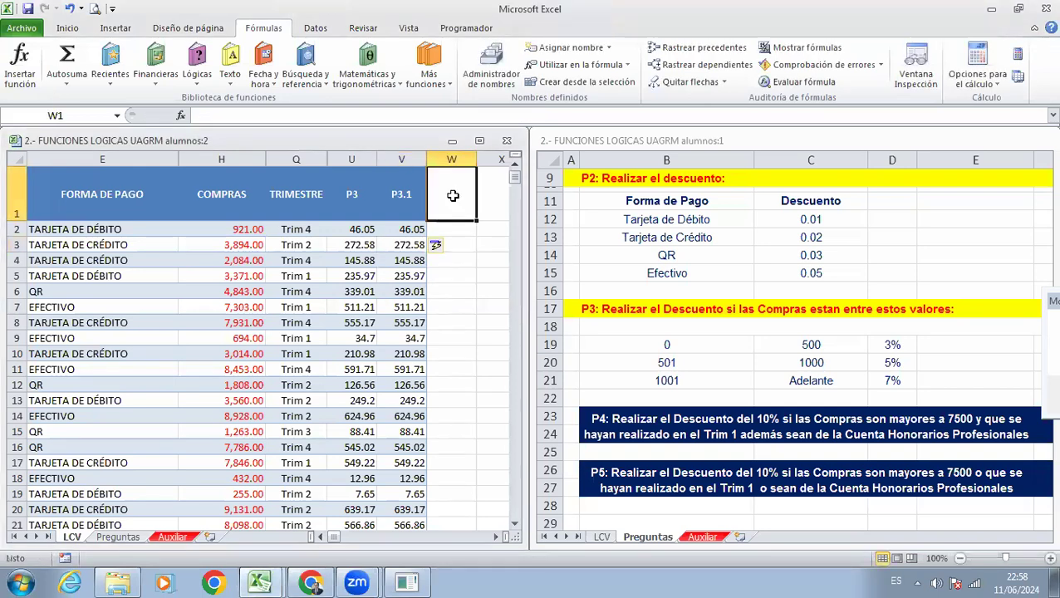
text(P3)
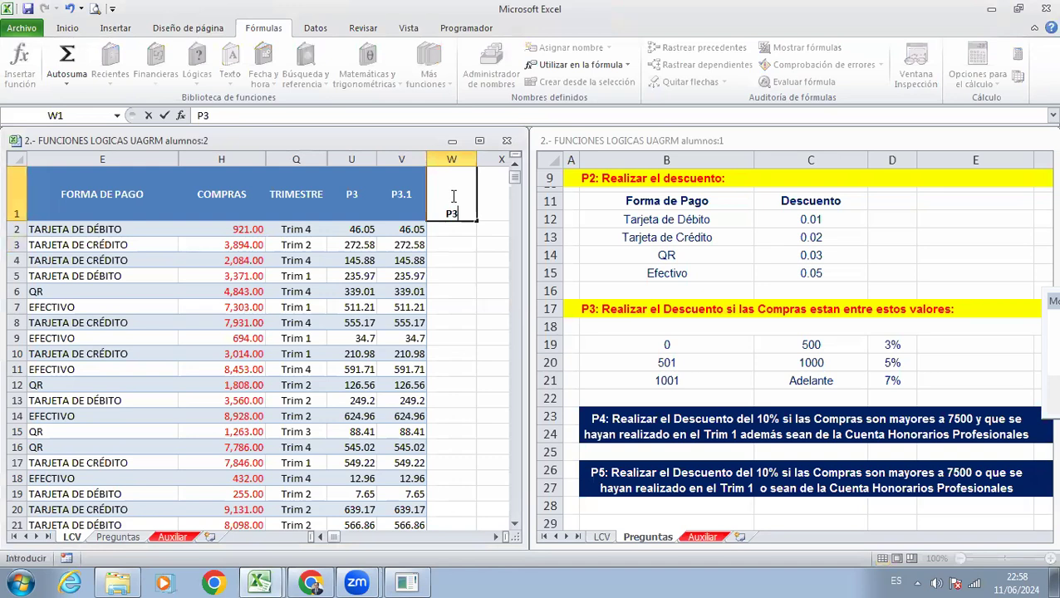
text(.2)
key(Return)
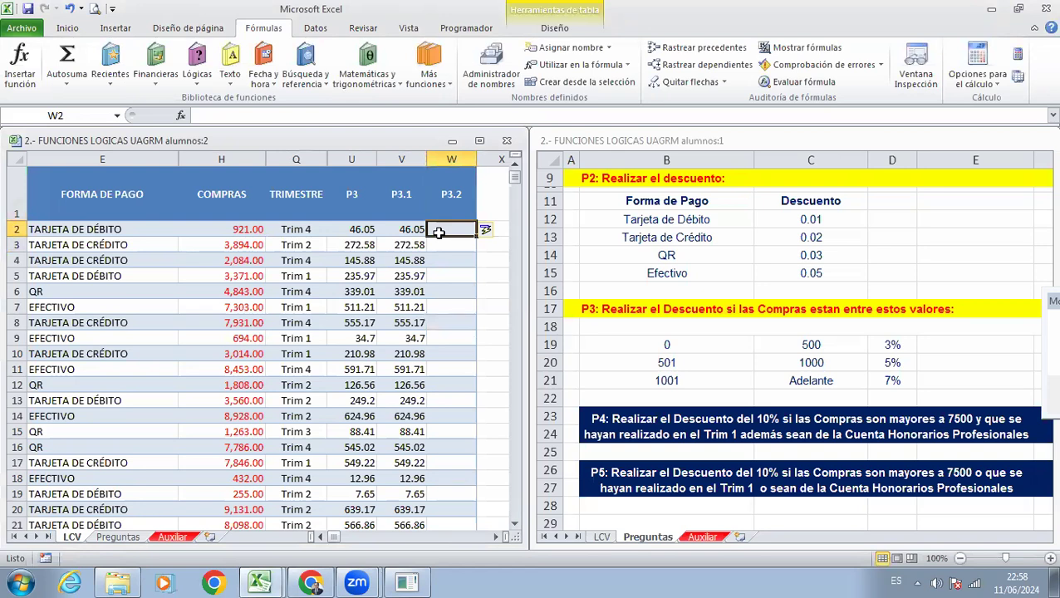
Step: Compare the P3 discount range B19:D21 on Preguntas with the absolute reference in the P3.1 formula in V2
click(632, 355)
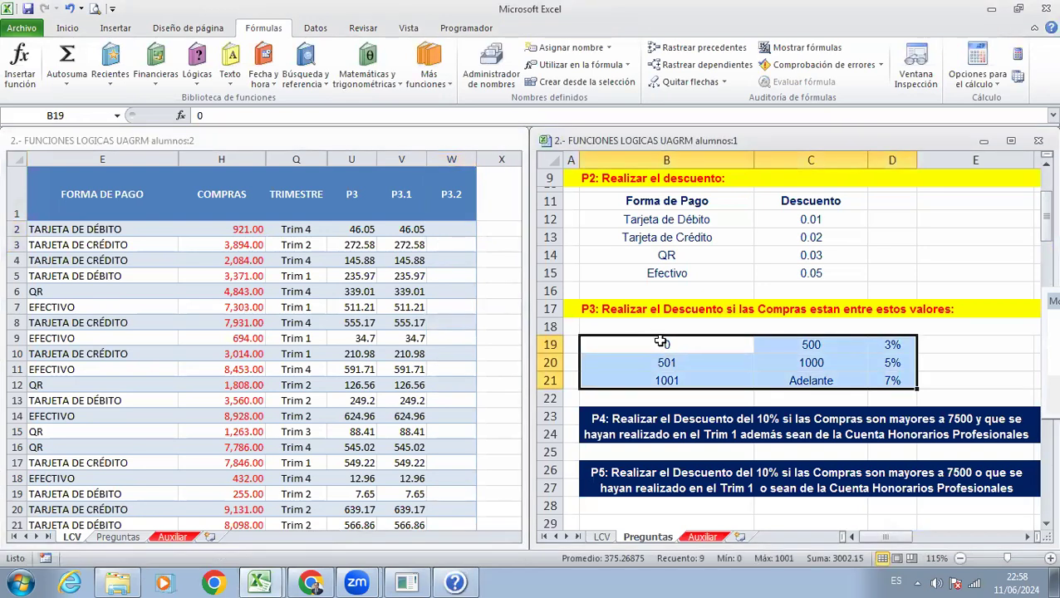
click(660, 342)
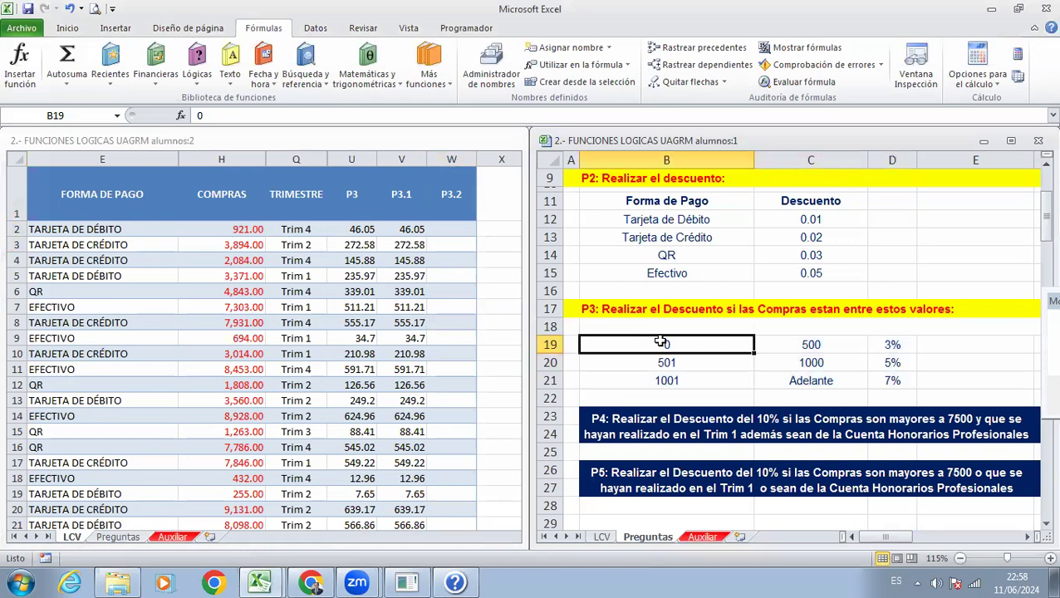
key(shift+Down)
key(shift+Down)
key(shift+Right)
key(shift+Right)
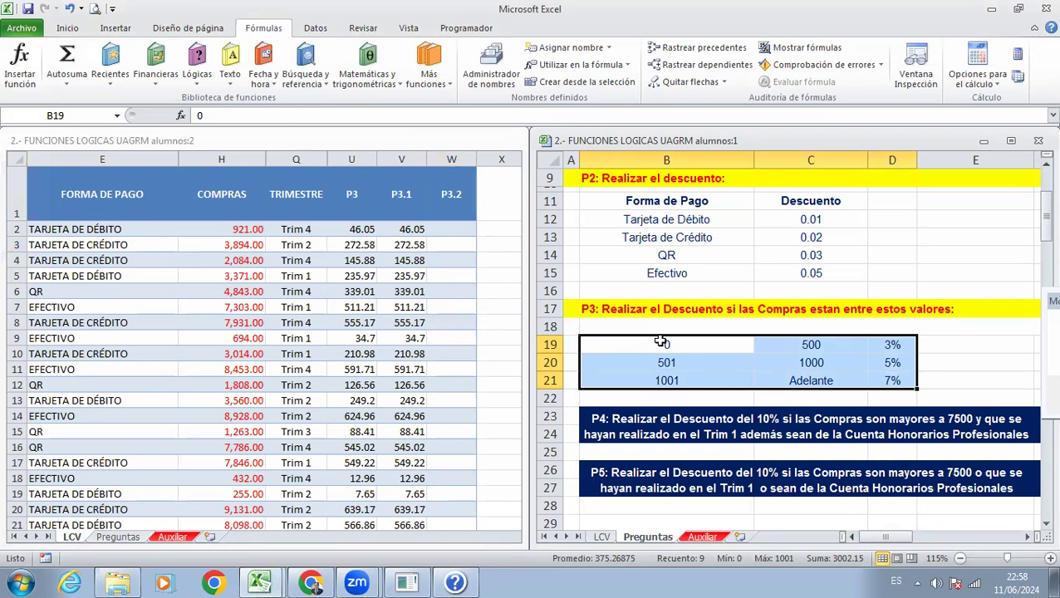
double_click(404, 229)
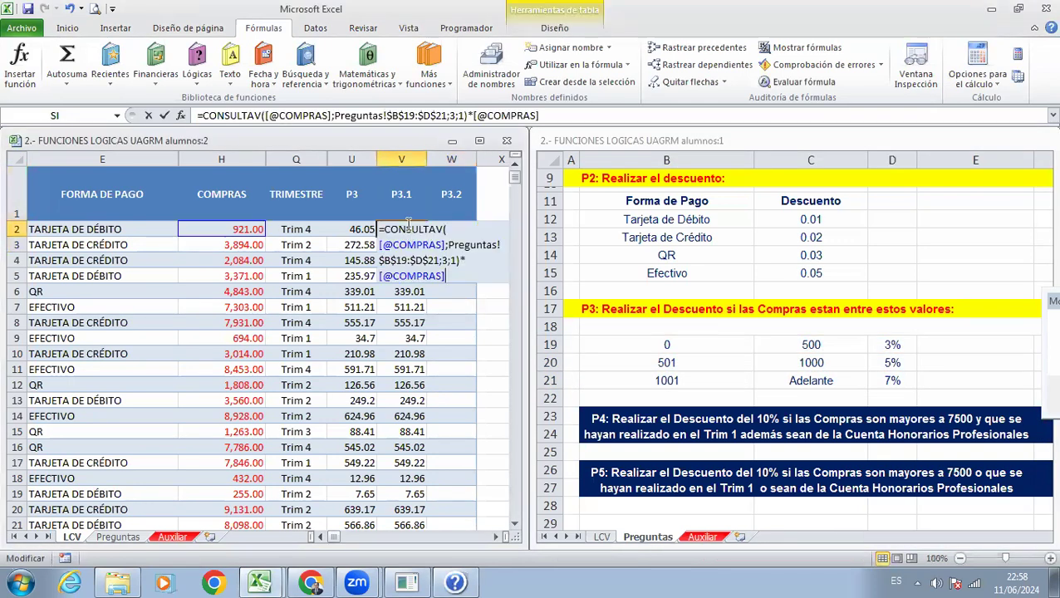
drag(385, 260, 401, 260)
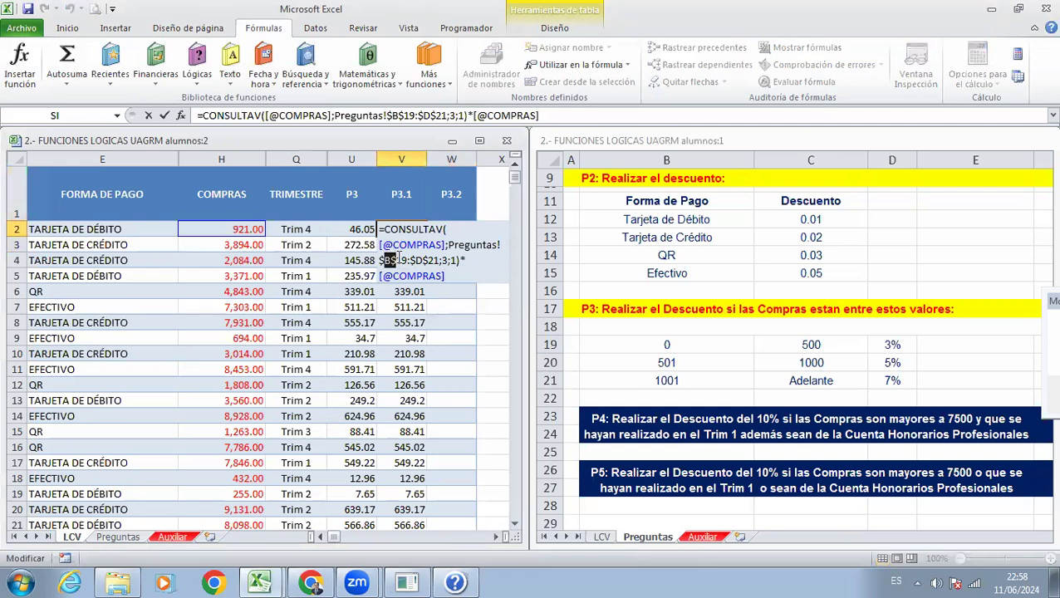
key(F1)
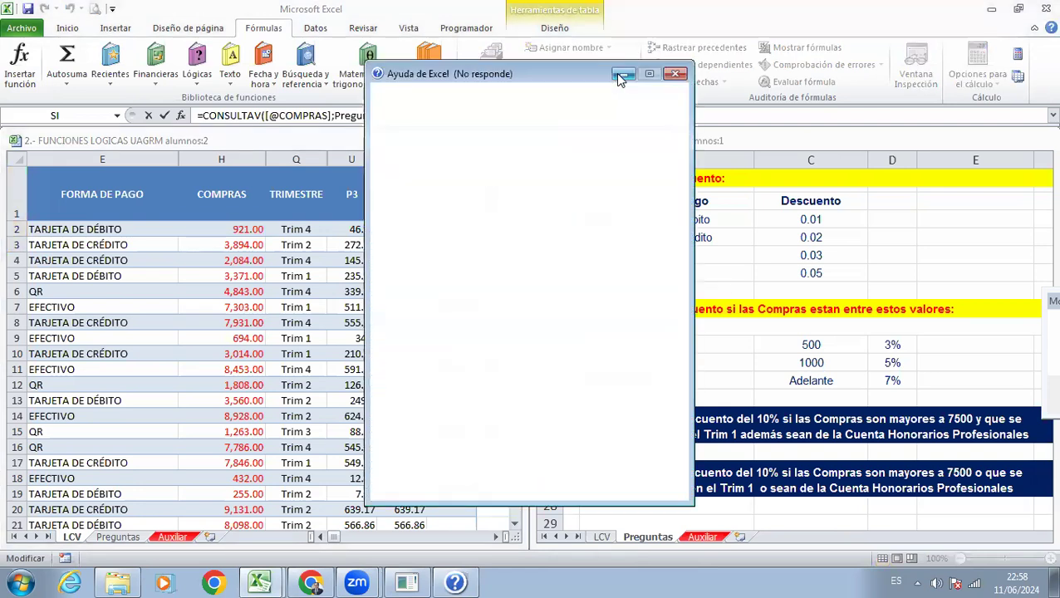
key(Escape)
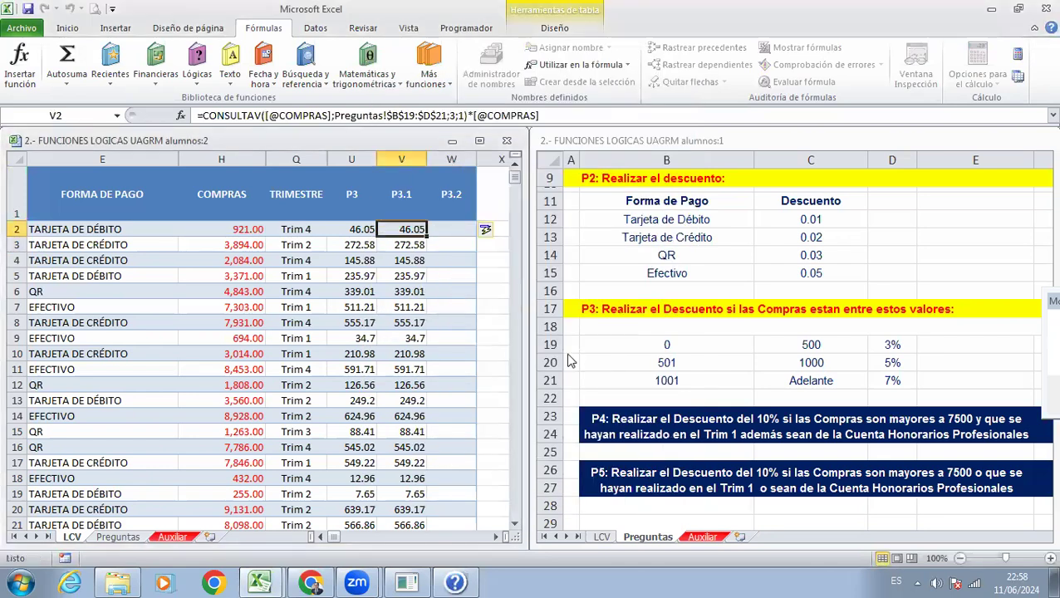
Step: Assign the workbook-level name MATRIZ_PREGUNTA3 to the range B19:D21 on Preguntas, and select cell W2 on LCV
click(675, 358)
drag(675, 356, 876, 375)
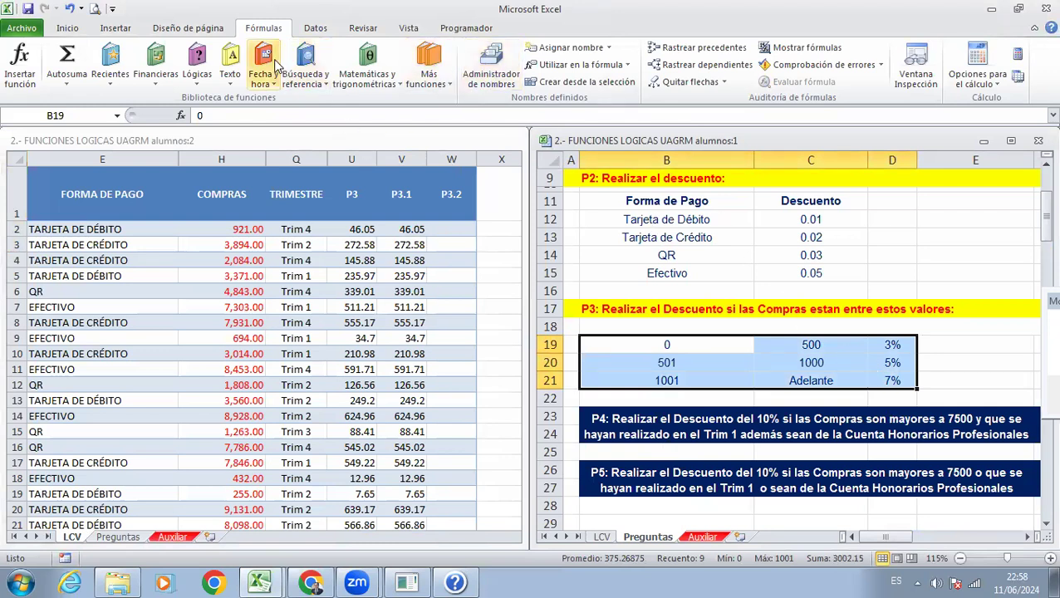
click(8, 194)
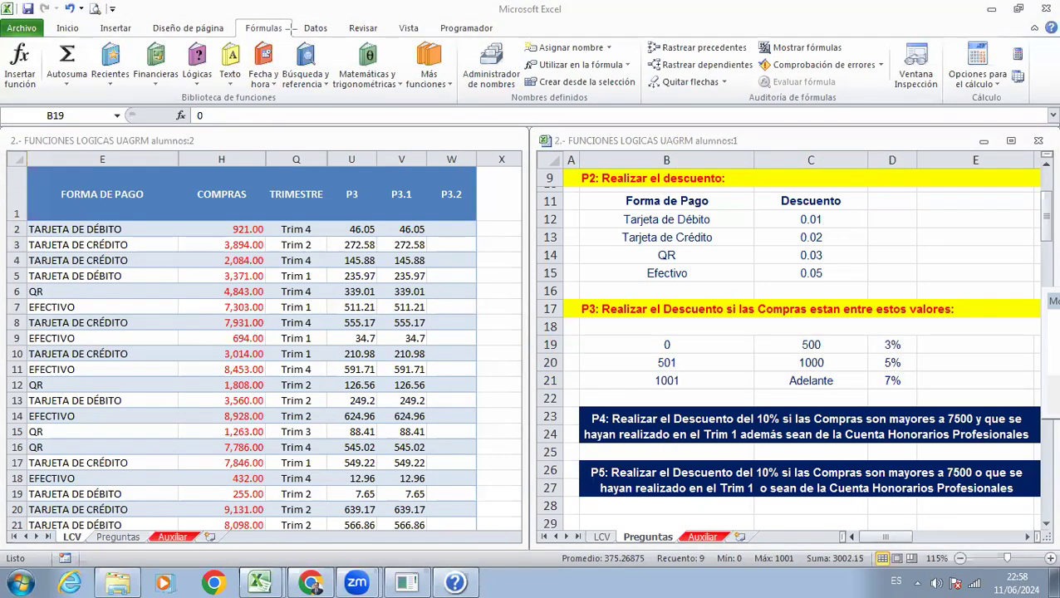
drag(234, 19, 293, 47)
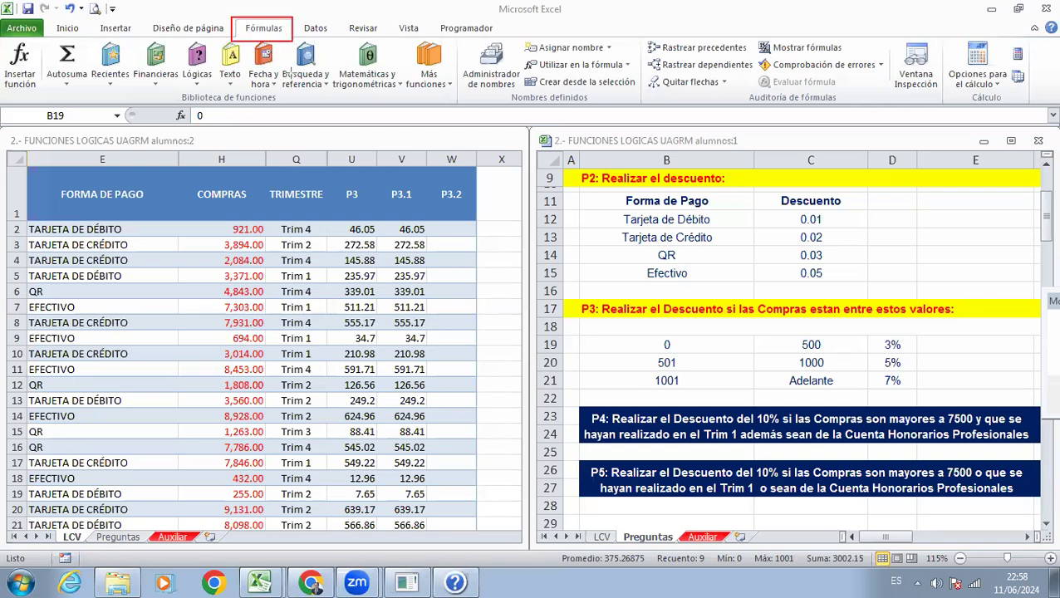
drag(520, 36, 621, 56)
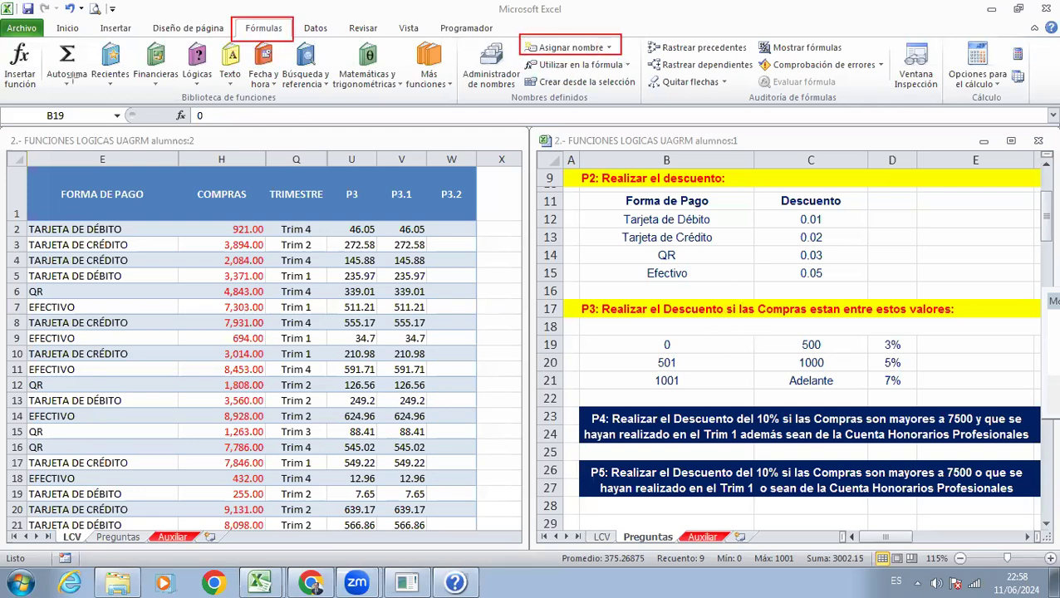
drag(673, 349, 875, 375)
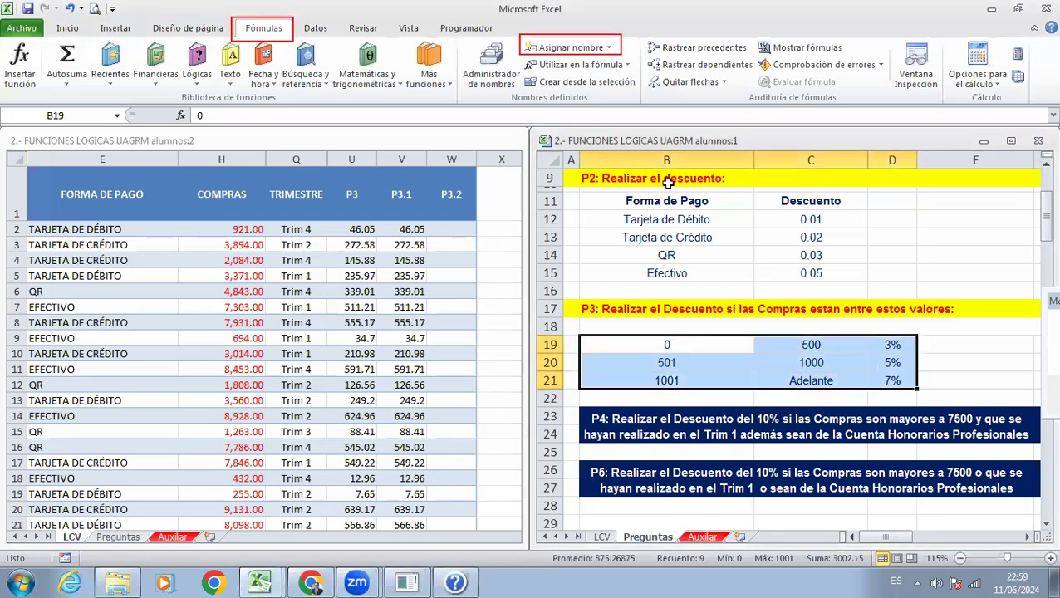
click(584, 49)
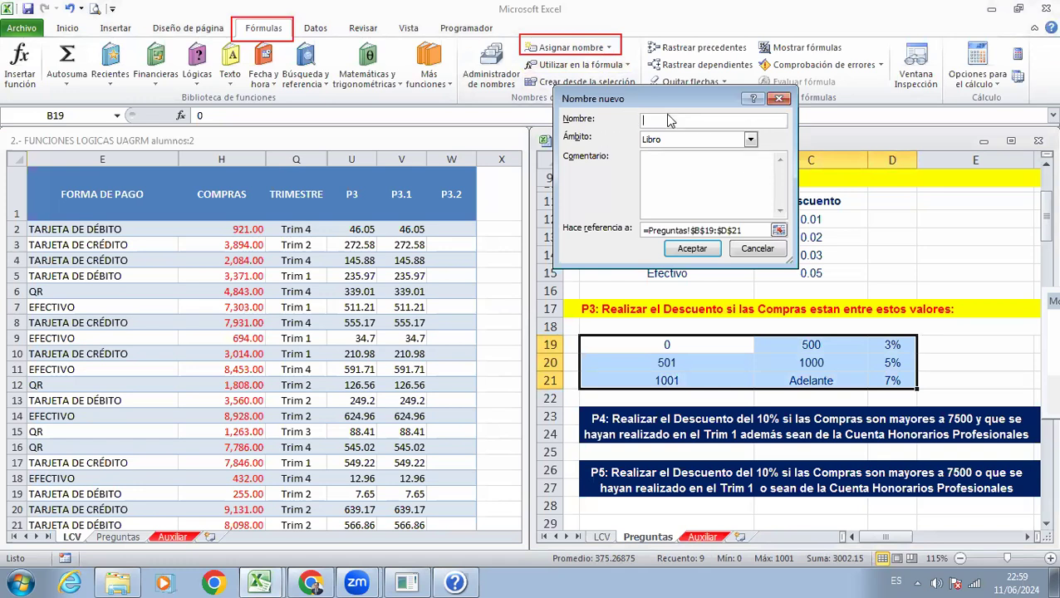
text(MATRIZ_PREGUNTA3)
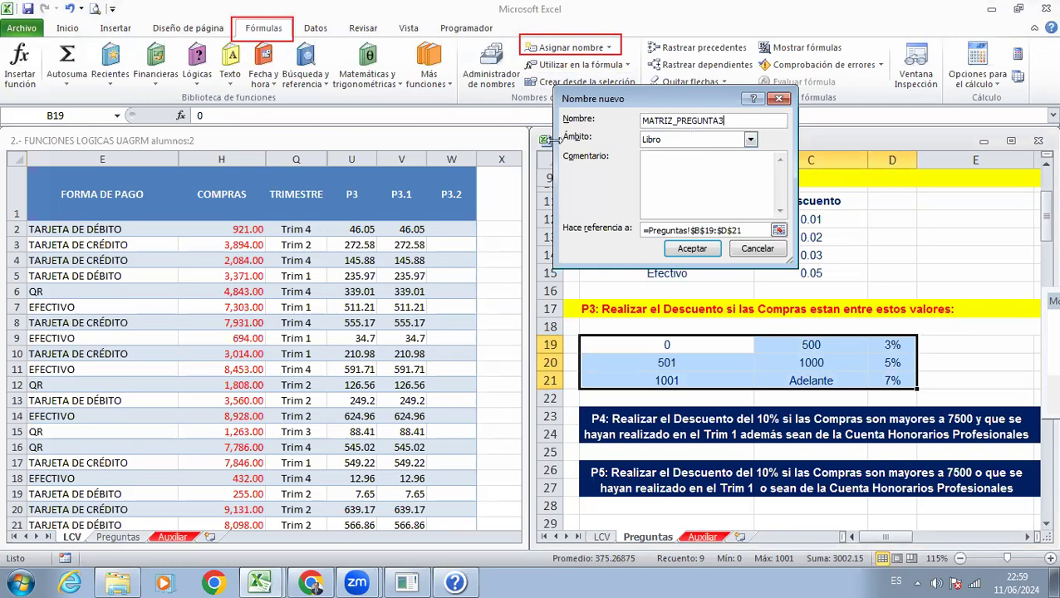
click(672, 248)
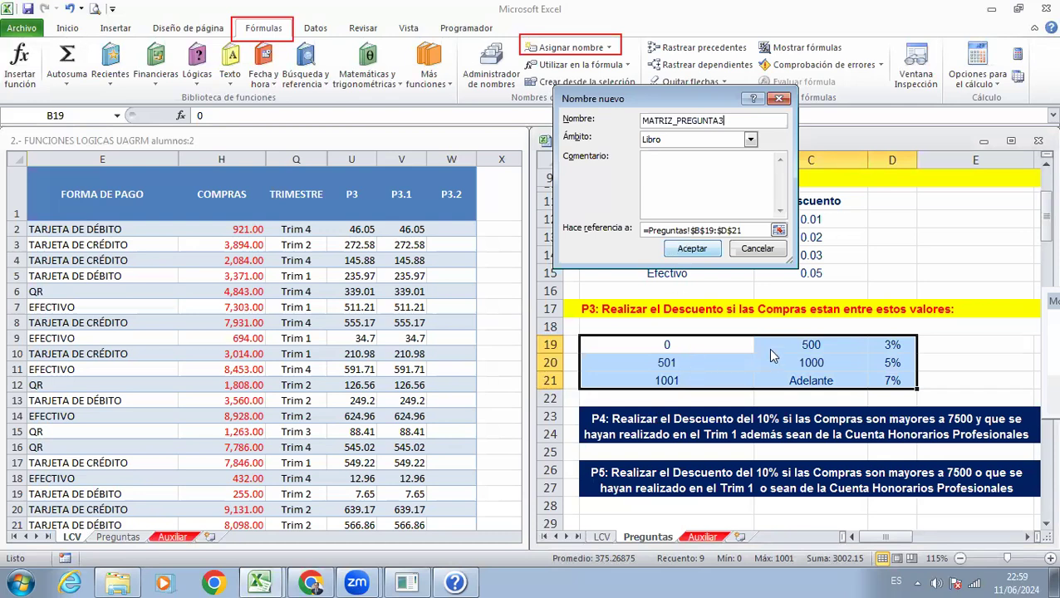
click(693, 250)
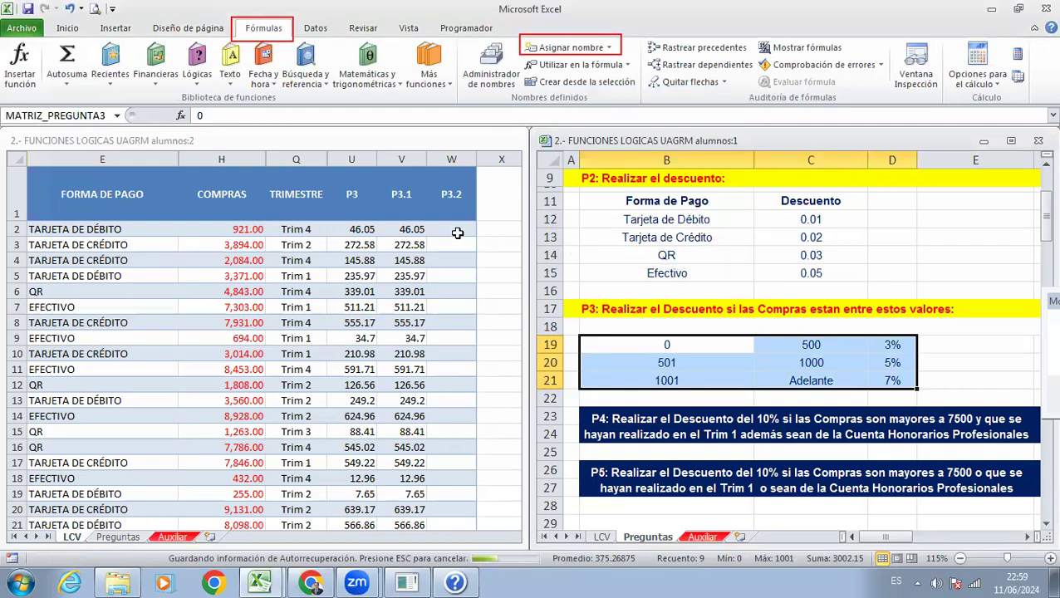
click(455, 229)
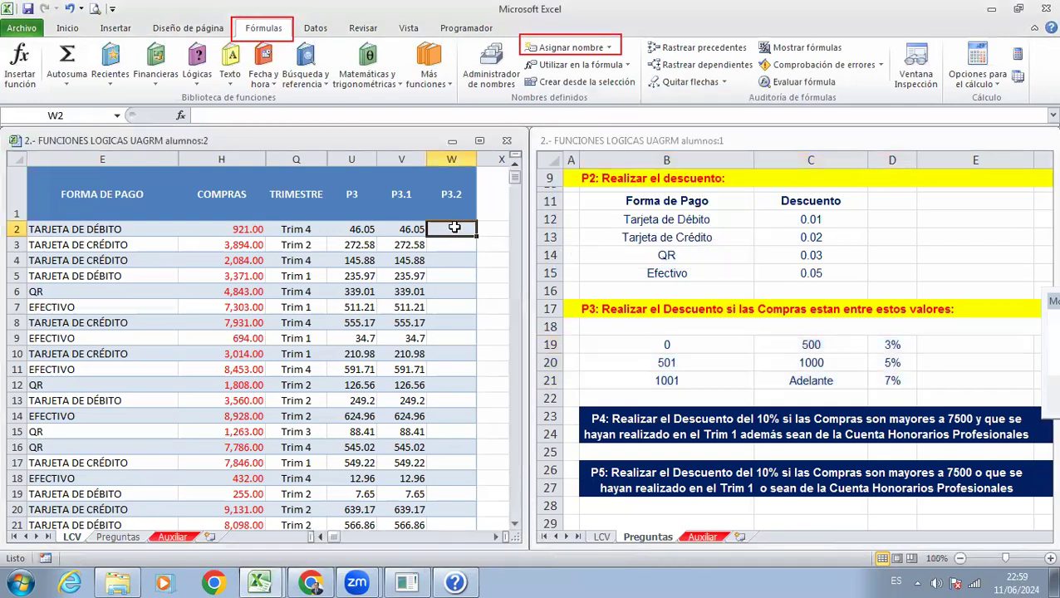
key(Right)
key(Left)
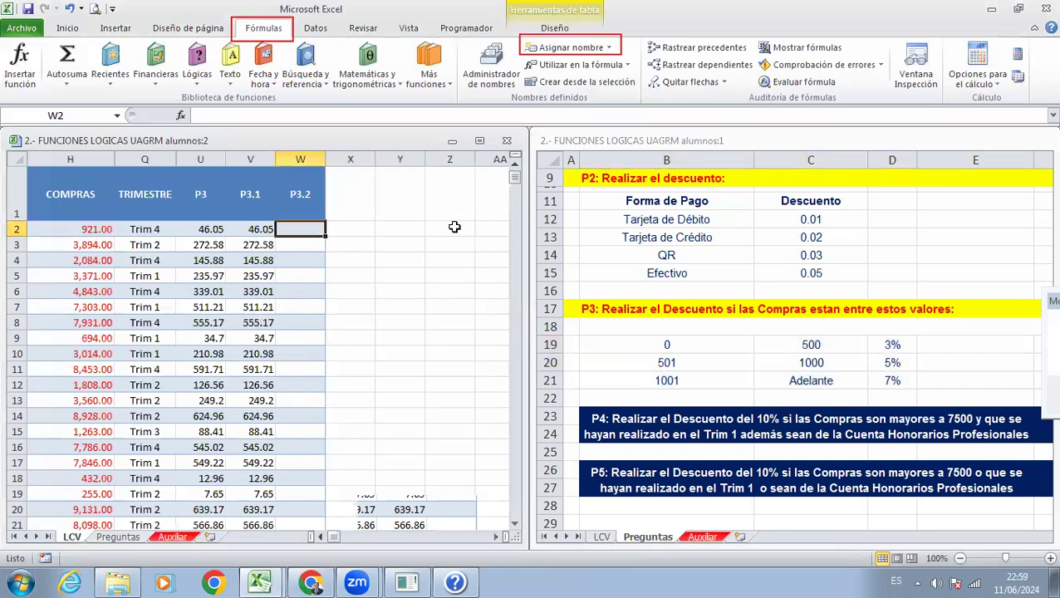
text(=)
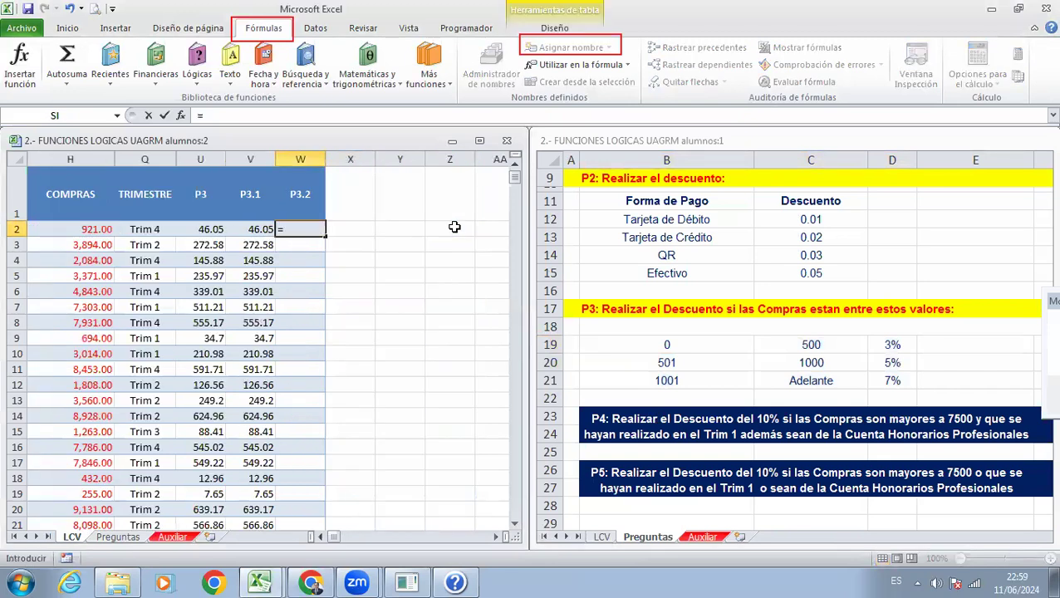
text(CONSULTAV()
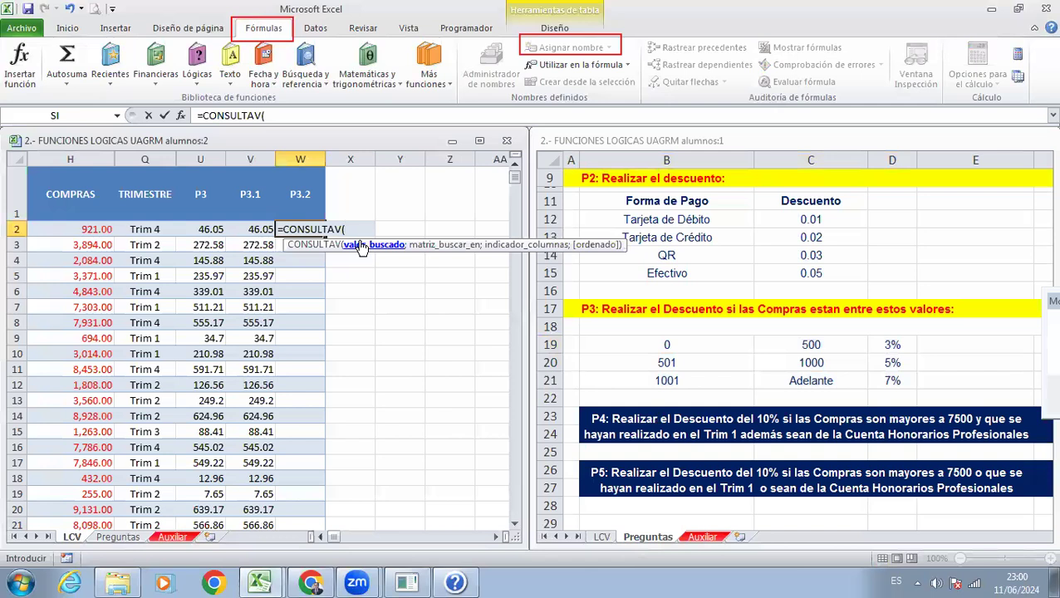
click(85, 231)
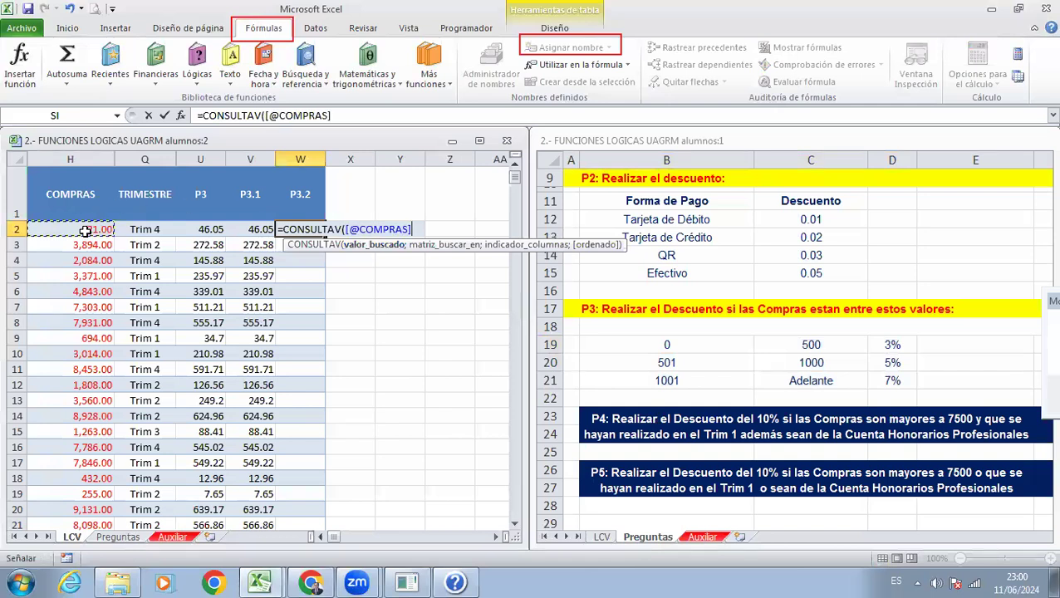
text(;)
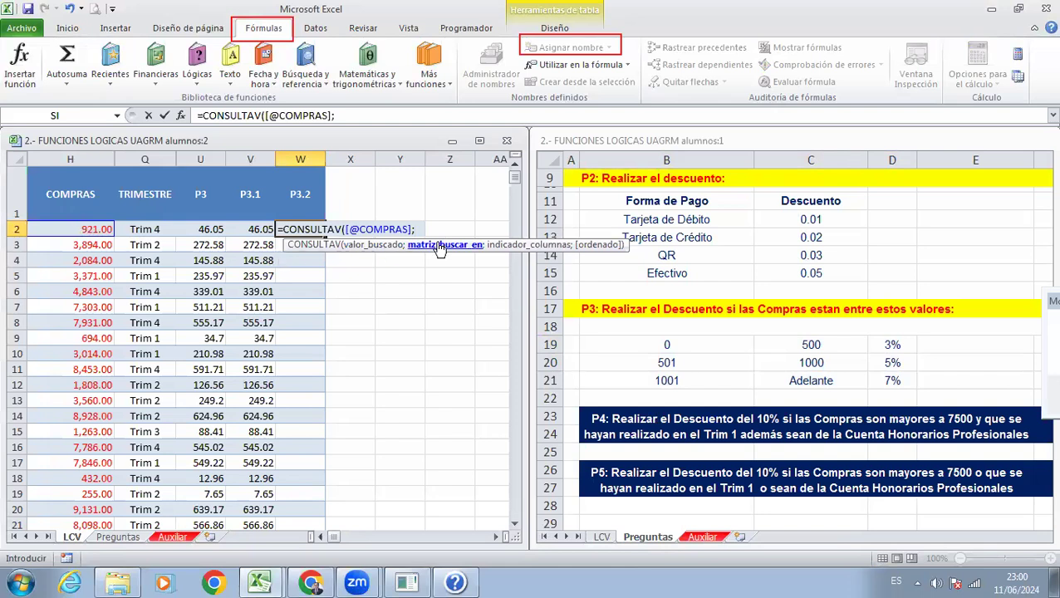
drag(666, 345, 863, 377)
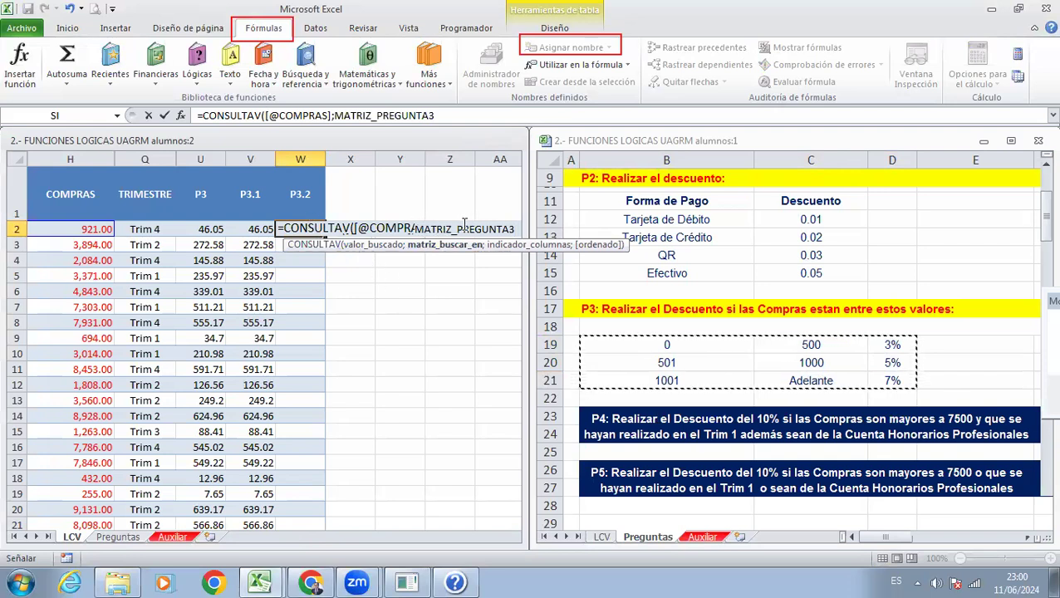
text(;)
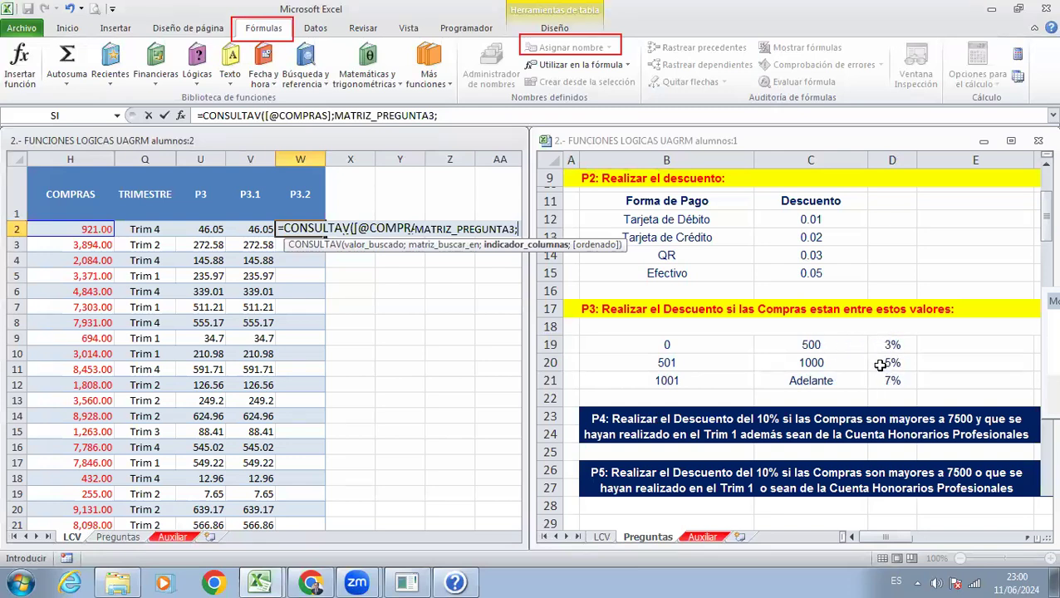
text(3)
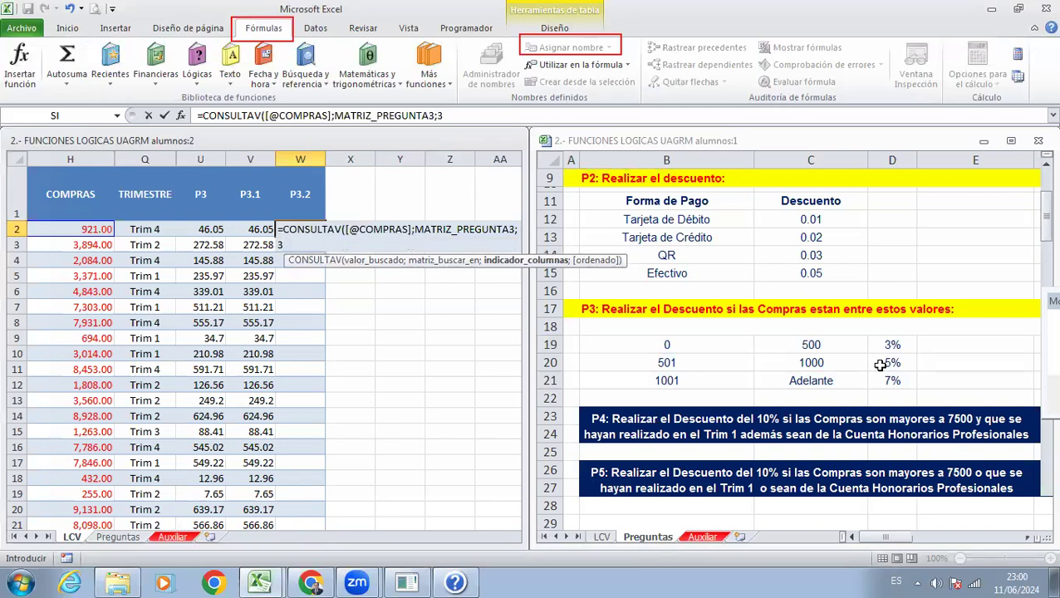
text(;)
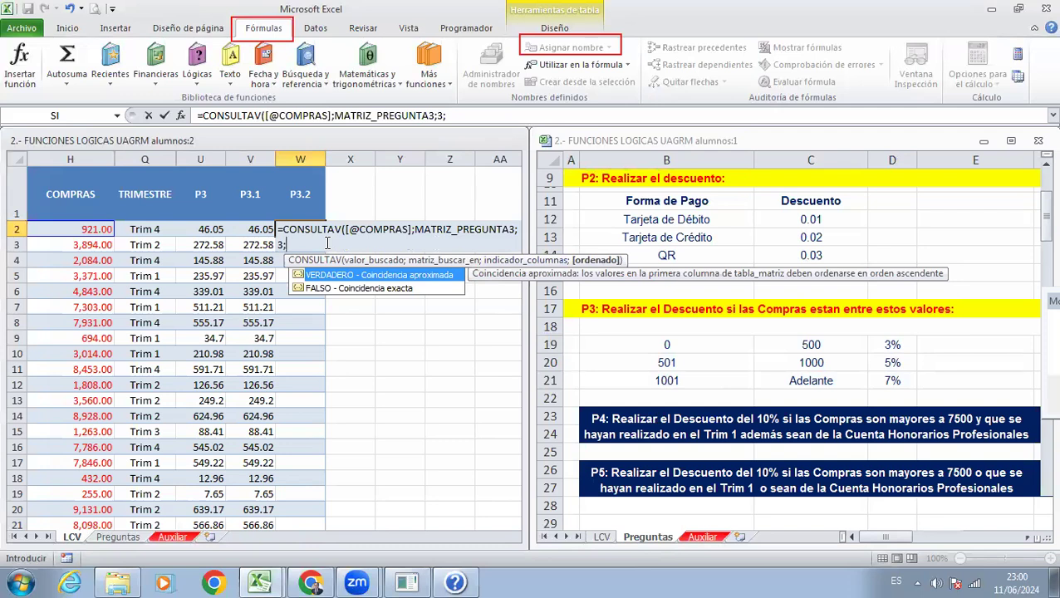
text(1))
key(Return)
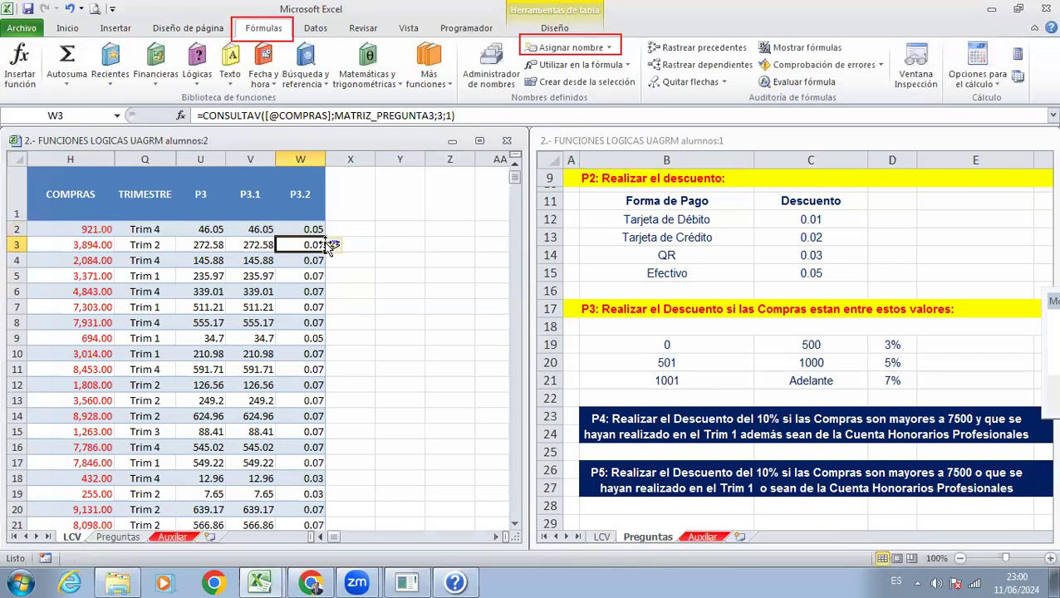
key(Up)
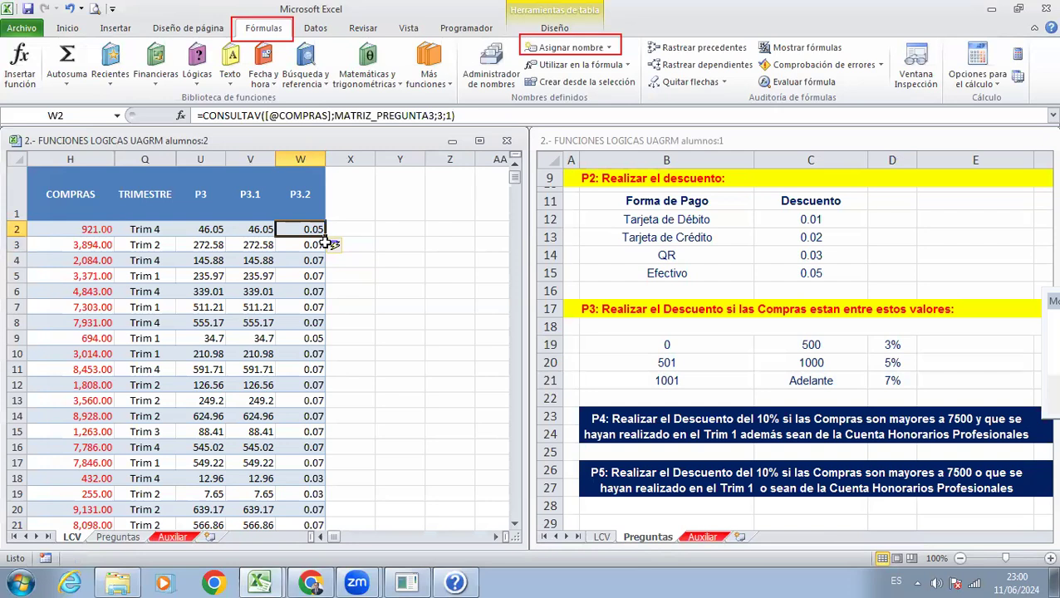
key(F2)
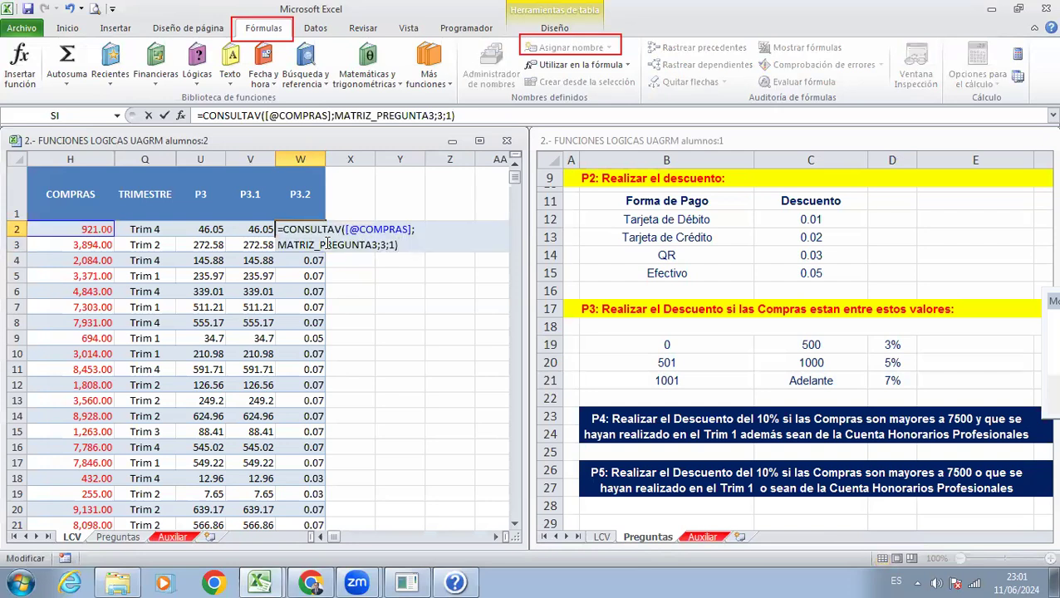
text(*)
click(100, 227)
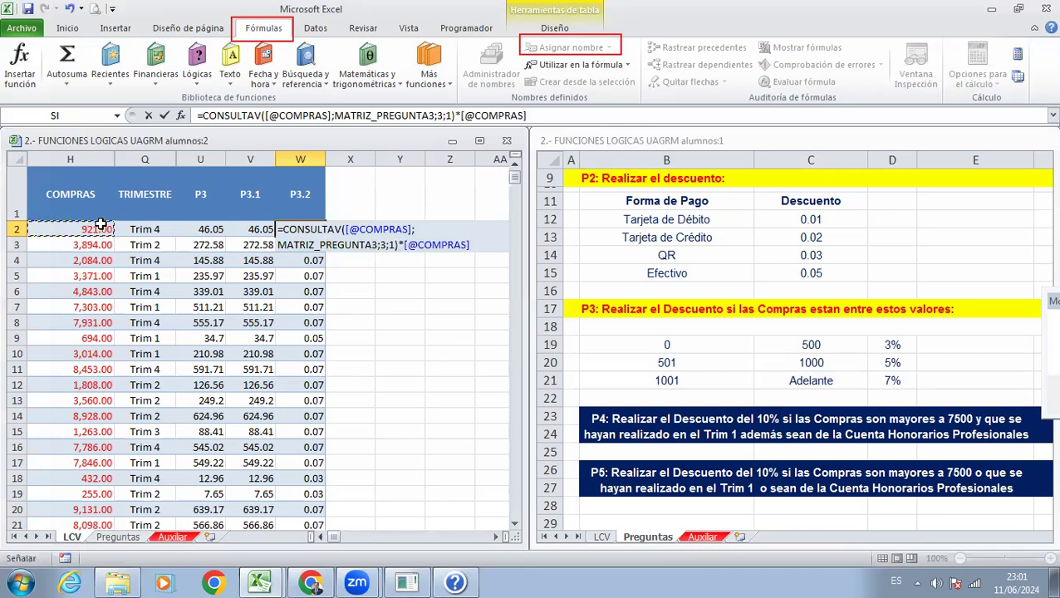
key(Return)
Step: Compare the P3, P3.1 and P3.2 discounts across the first rows, U2 to W8, on LCV
key(Up)
key(Left)
key(Left)
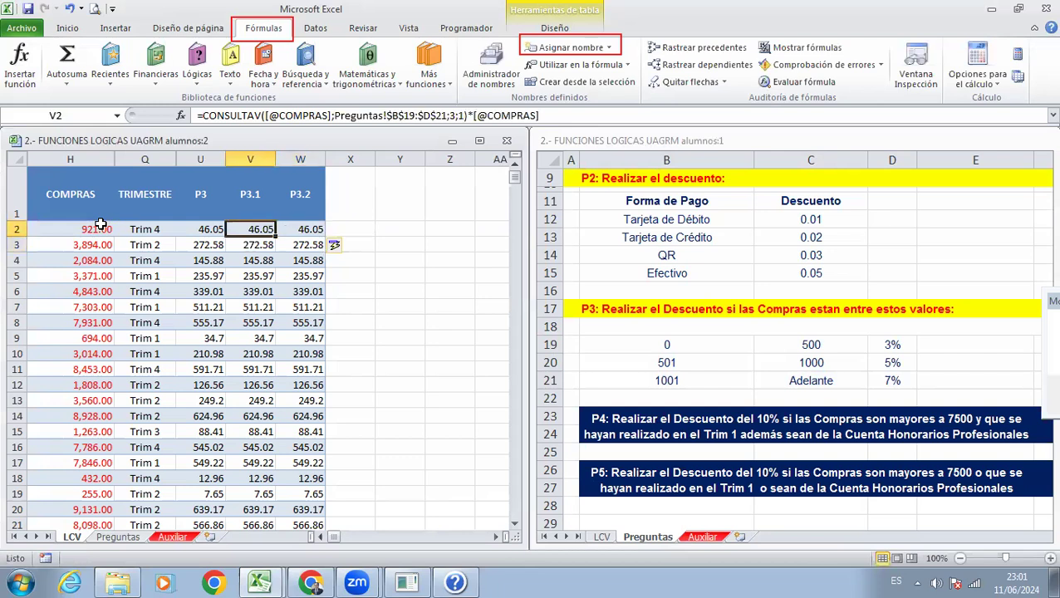
key(shift+Right)
key(shift+Right)
key(shift+Down)
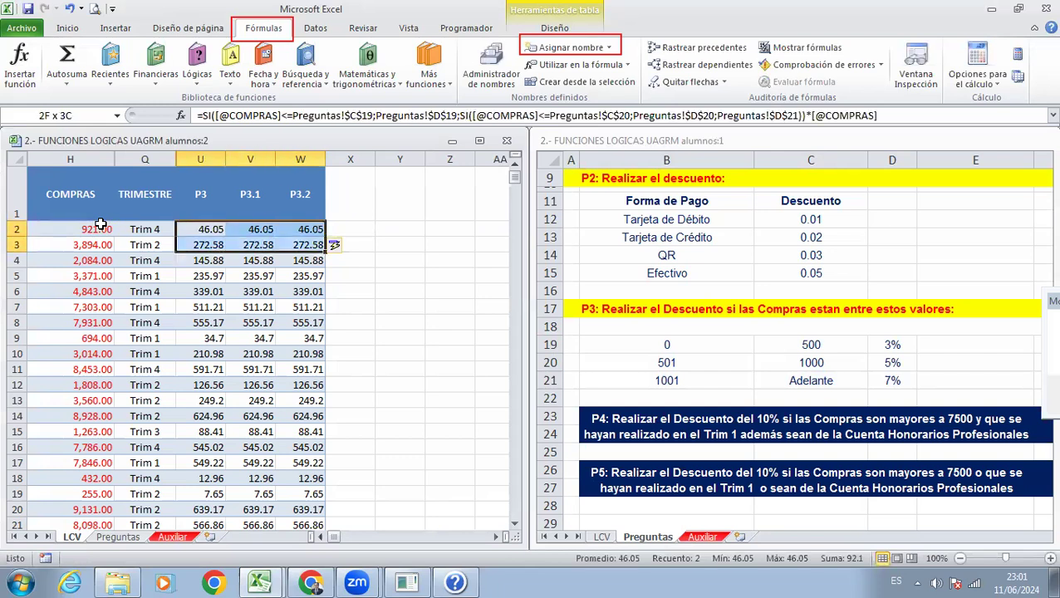
key(shift+Down)
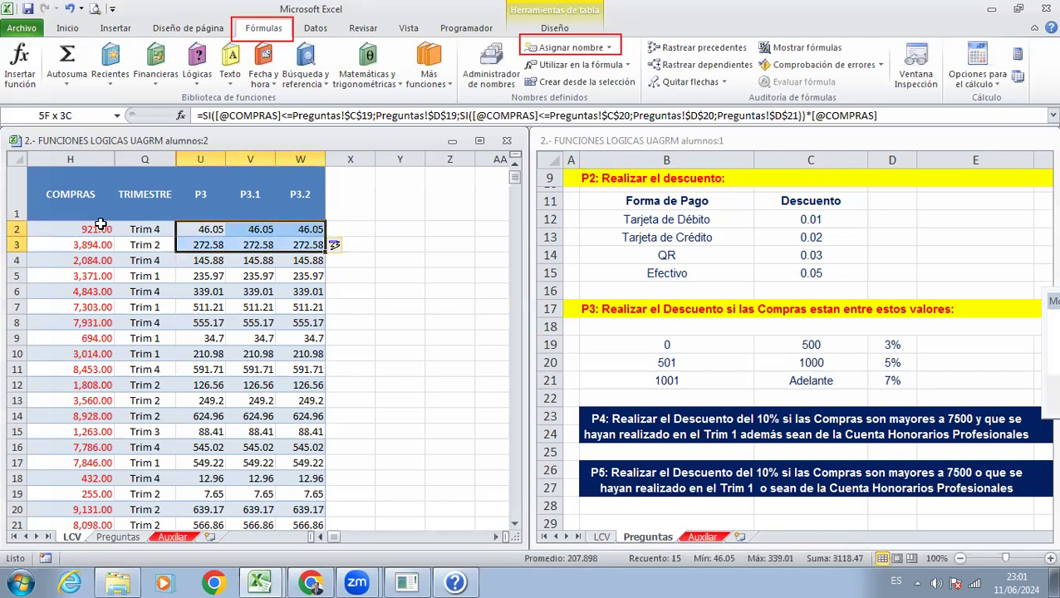
key(shift+Down)
key(shift+Down)
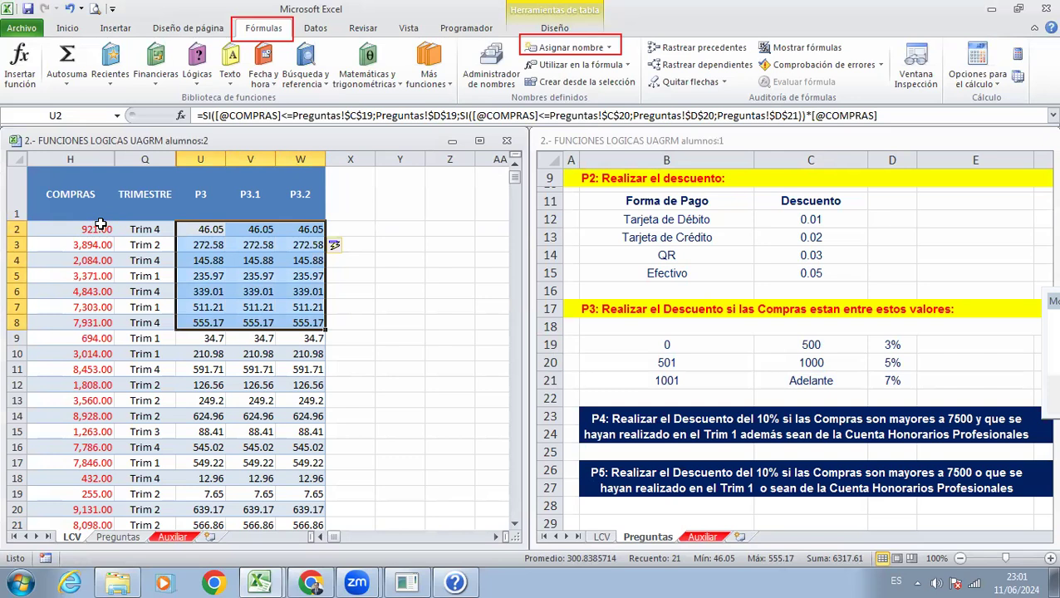
Step: Add a new table column headed P4 in cell X1 of the LCV sheet
key(Up)
key(Right)
key(Right)
key(Right)
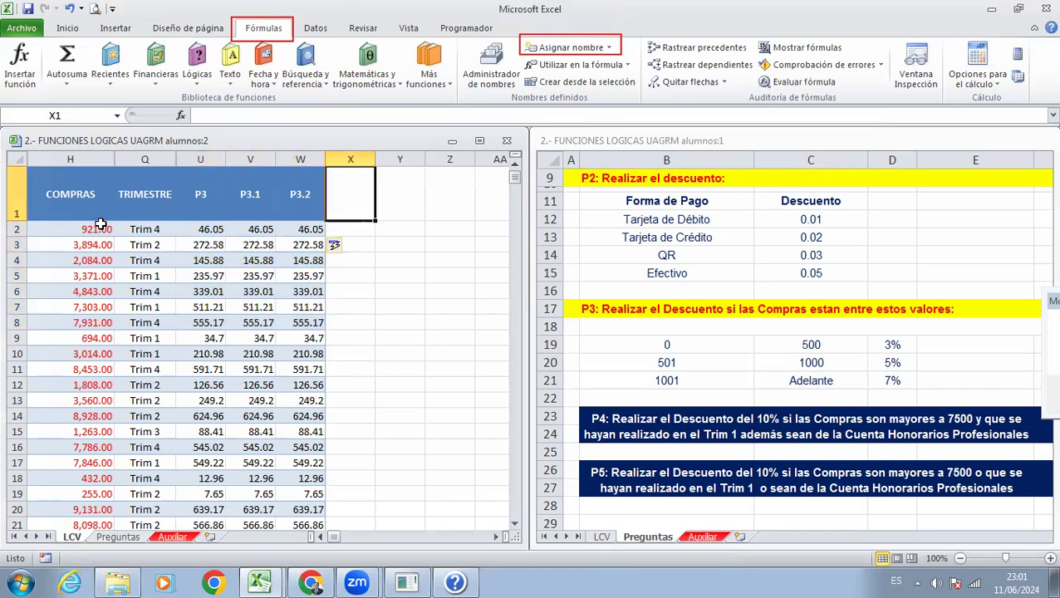
text(P4)
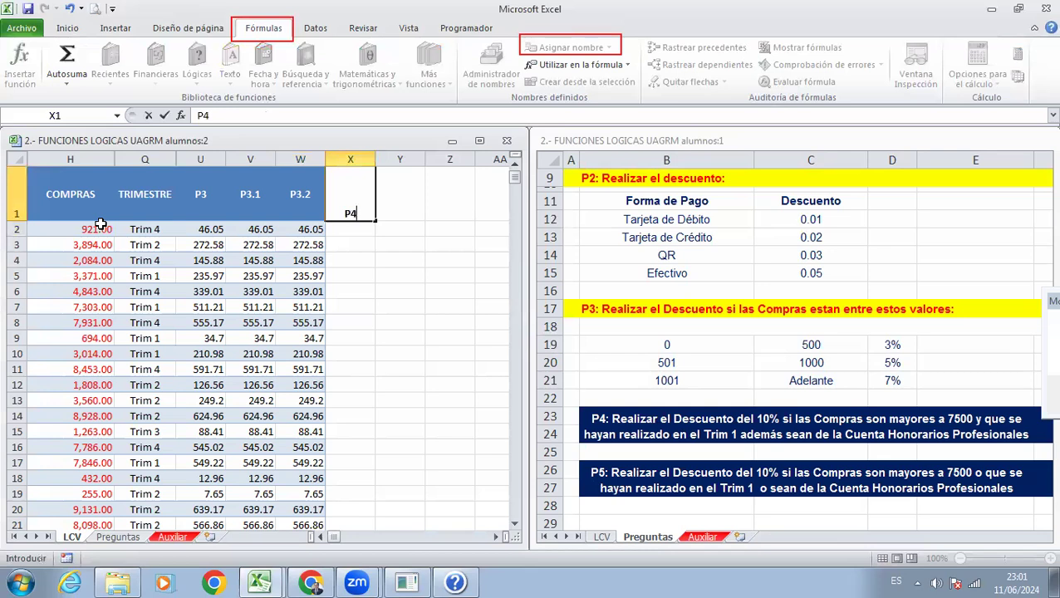
key(Return)
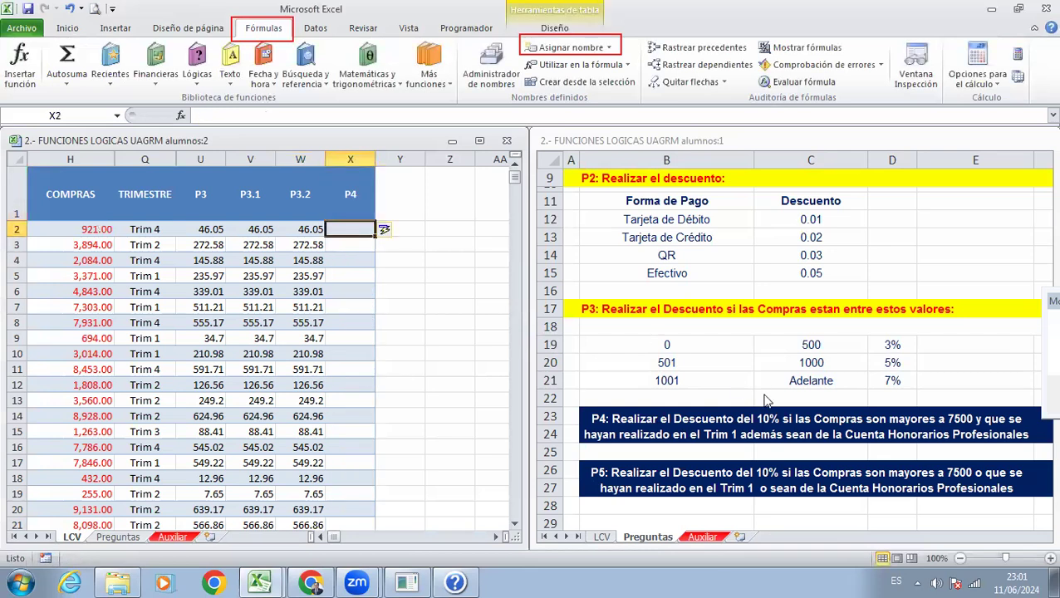
Step: Mark the P4 question in B23 on Preguntas with a yellow fill and red font
click(765, 399)
scroll(765, 395, down, 2)
click(642, 336)
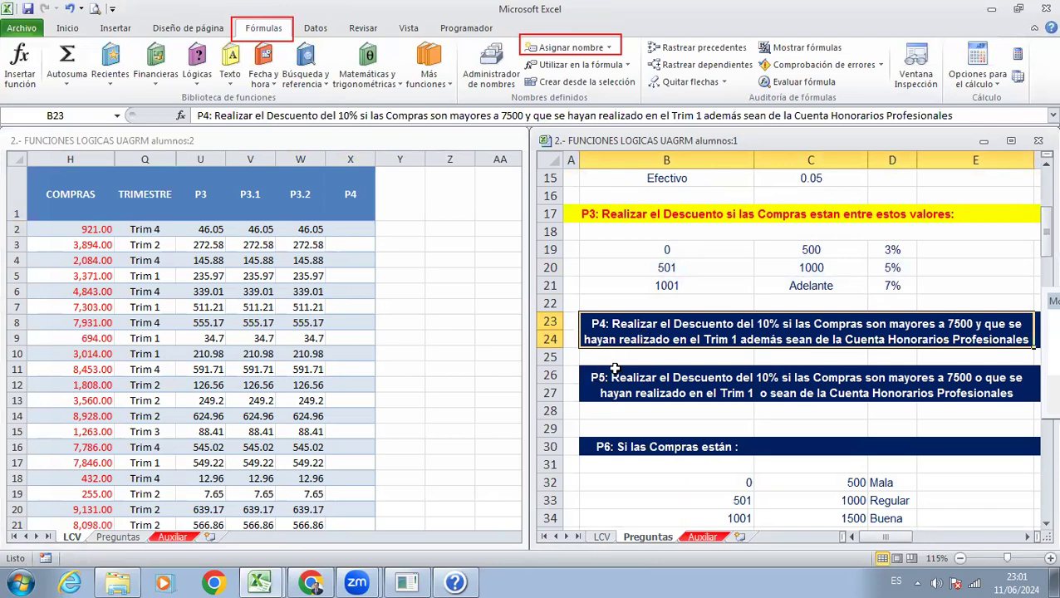
click(68, 27)
click(237, 75)
click(261, 76)
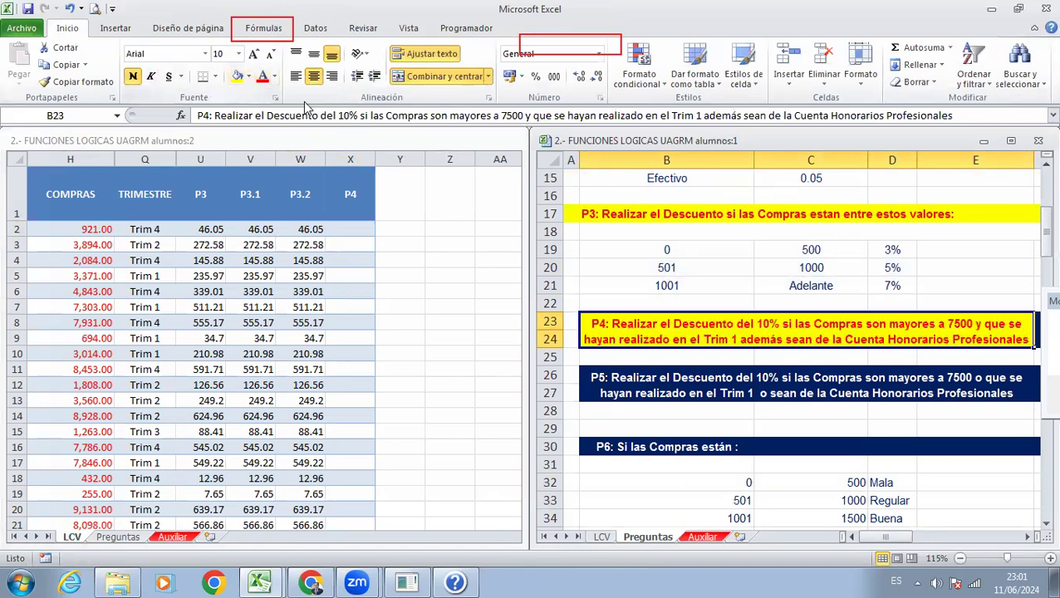
Step: Examine the P4 question's discount rate and its conditions on purchases, quarter and account in B23 on Preguntas
double_click(729, 333)
drag(755, 325, 779, 325)
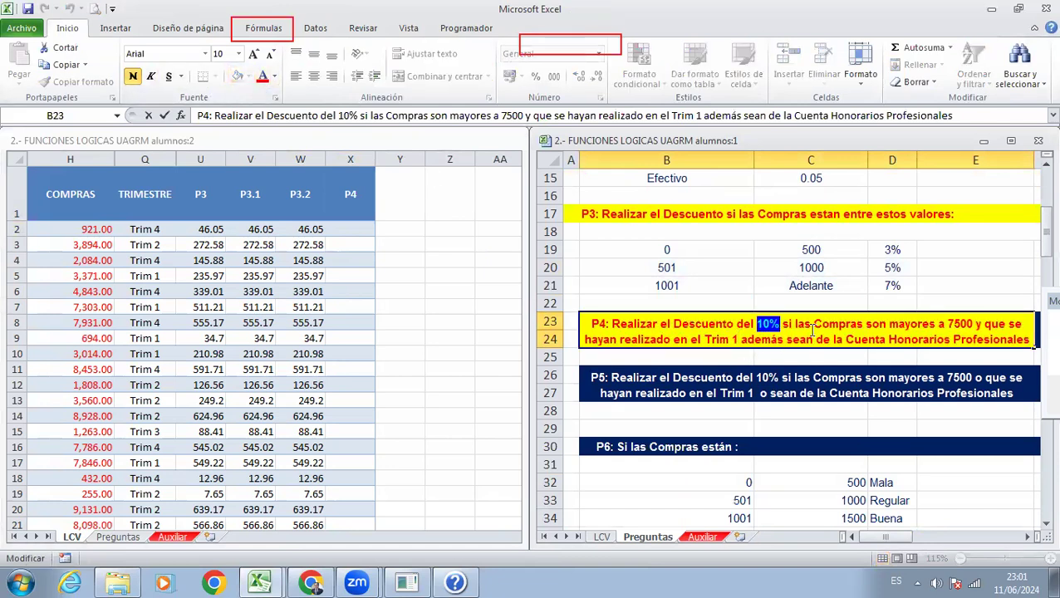
click(952, 325)
double_click(957, 325)
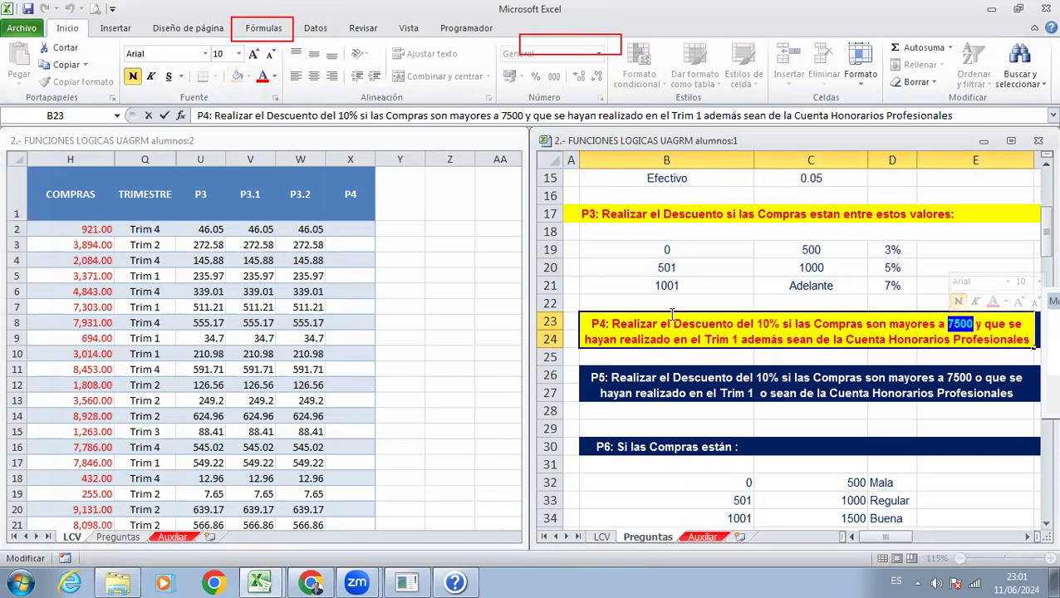
drag(608, 341, 644, 342)
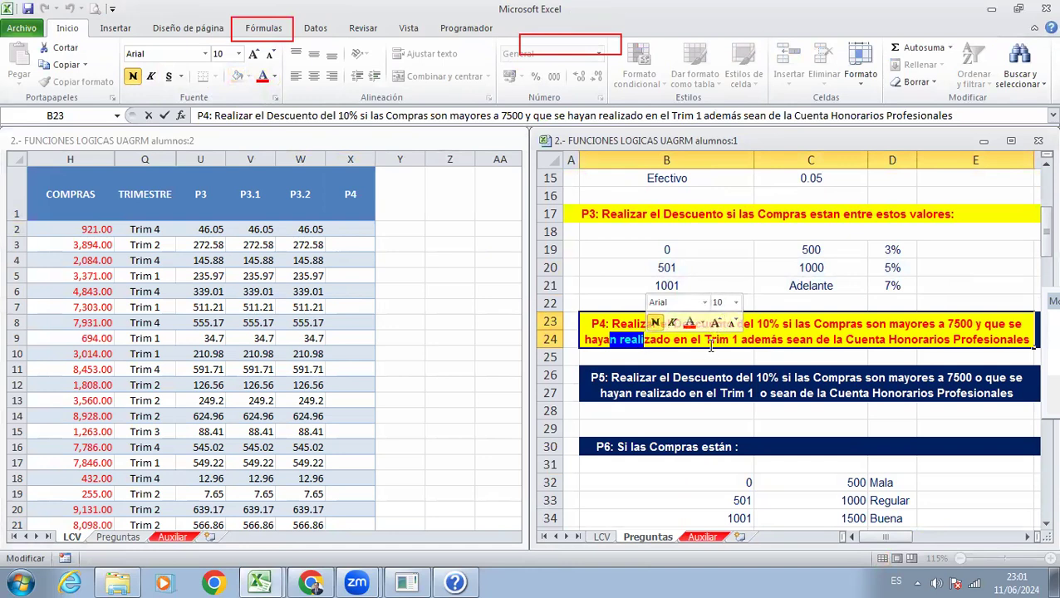
double_click(720, 340)
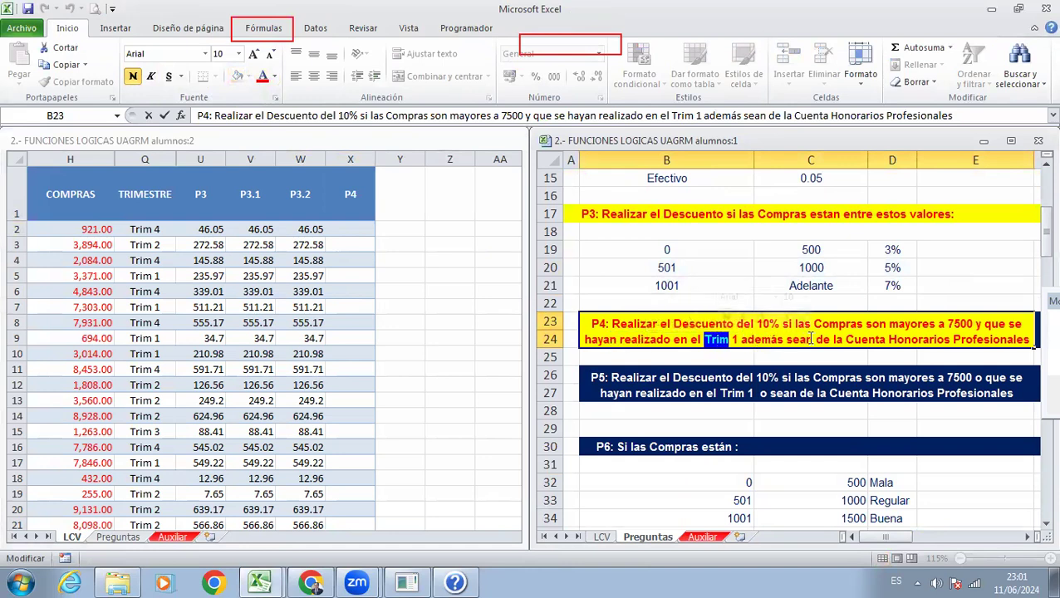
double_click(920, 340)
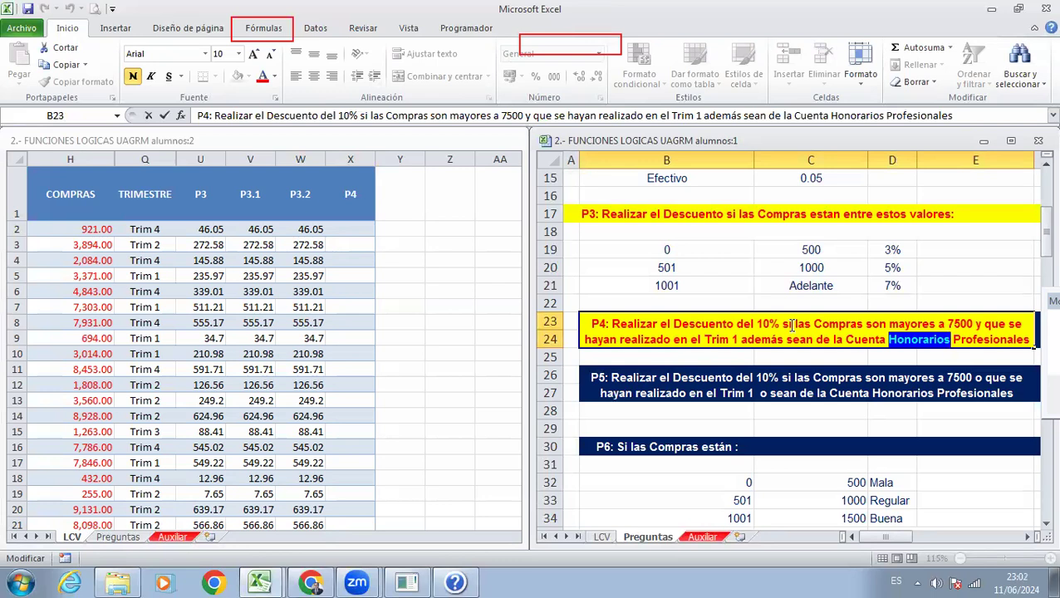
click(439, 254)
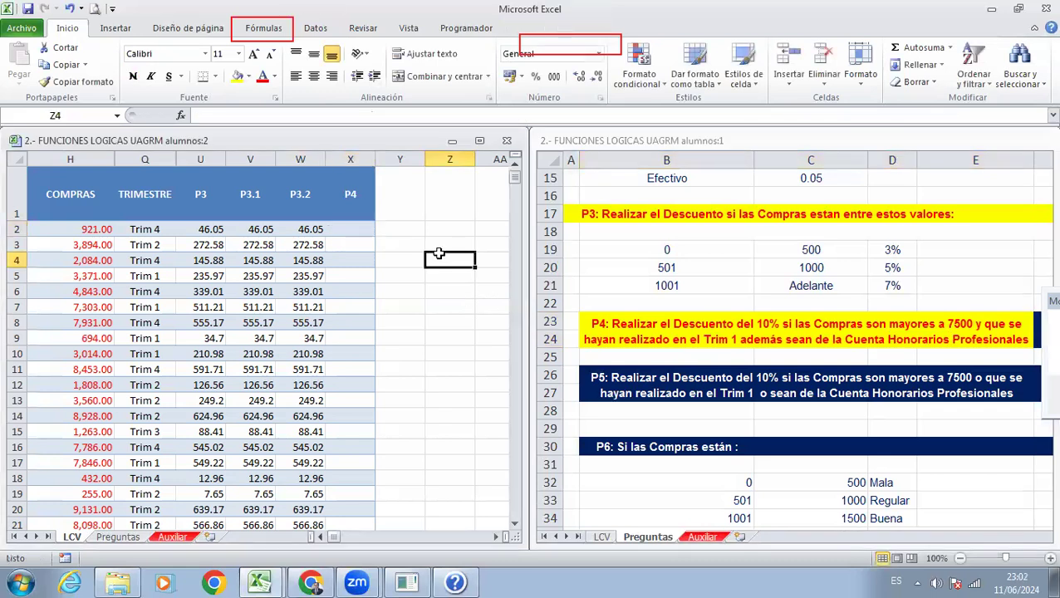
Step: Start a P4 notes block beside the LCV table with COMPRAS in Z2 and 10% in Z3
key(Right)
key(Right)
key(Up)
key(Left)
key(Left)
key(Up)
text(CP_NA)
key(Escape)
text(COMPRAS)
key(Return)
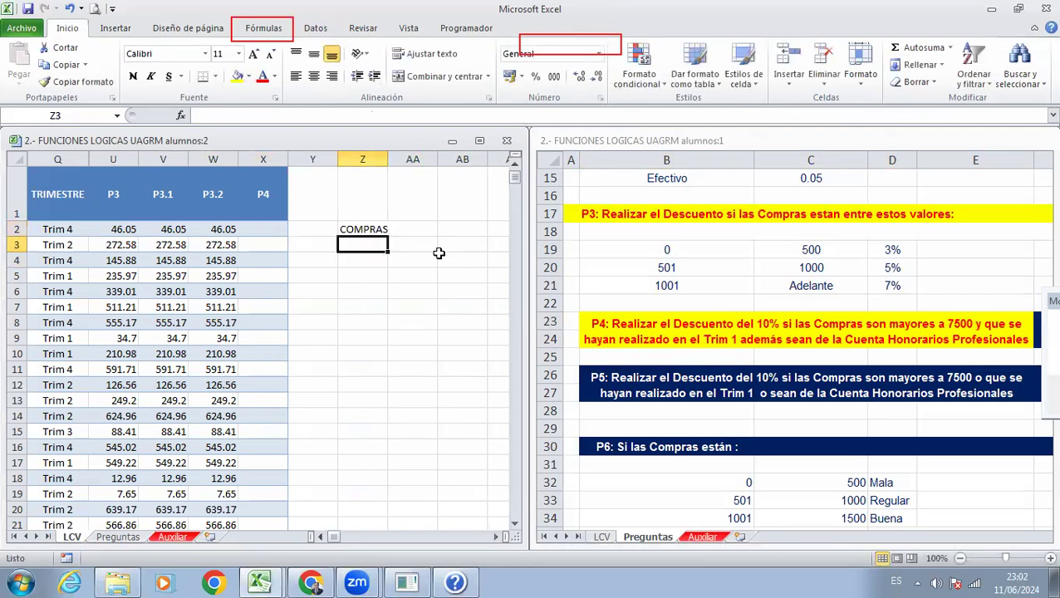
text(10%)
key(Return)
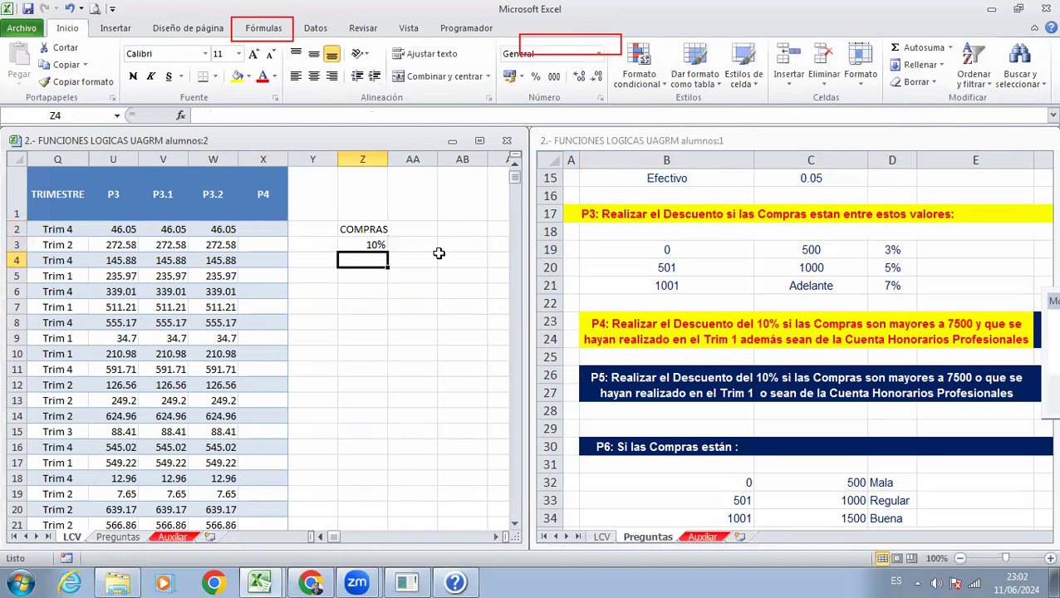
Step: List the P4 conditions >7500, TRIM 1 and H.P. in AA2:AA4 beside the COMPRAS note
key(Up)
key(Up)
key(Right)
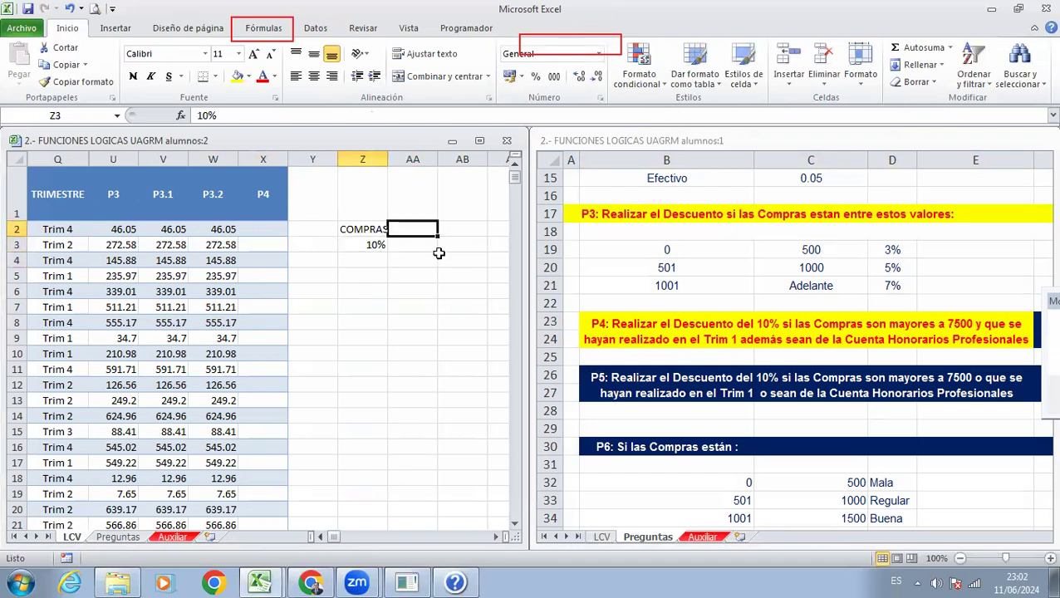
text(MAYORES)
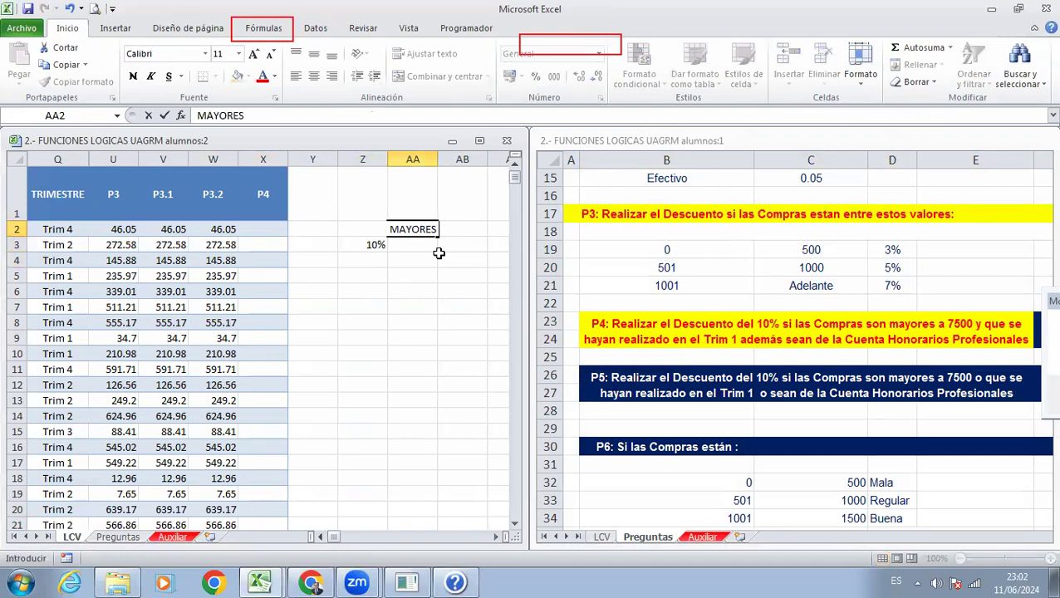
key(Escape)
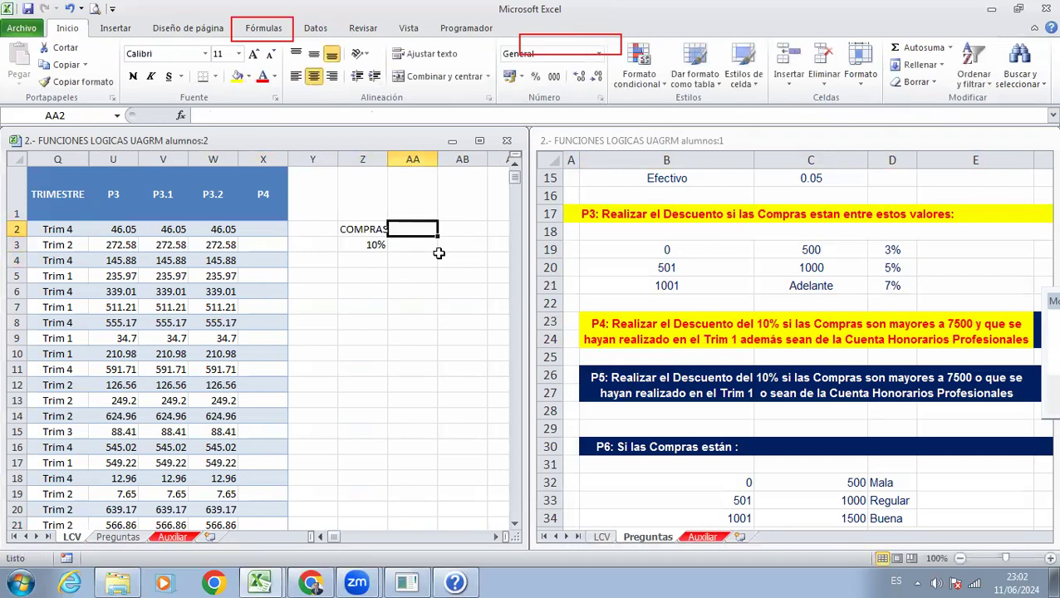
text(>7500)
key(Return)
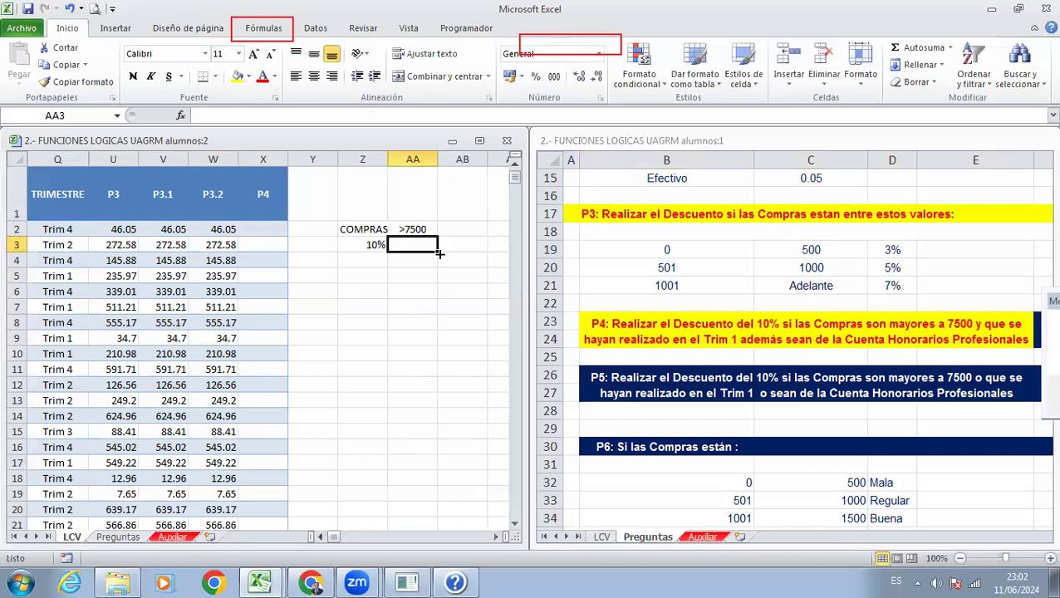
text(TRIM 1)
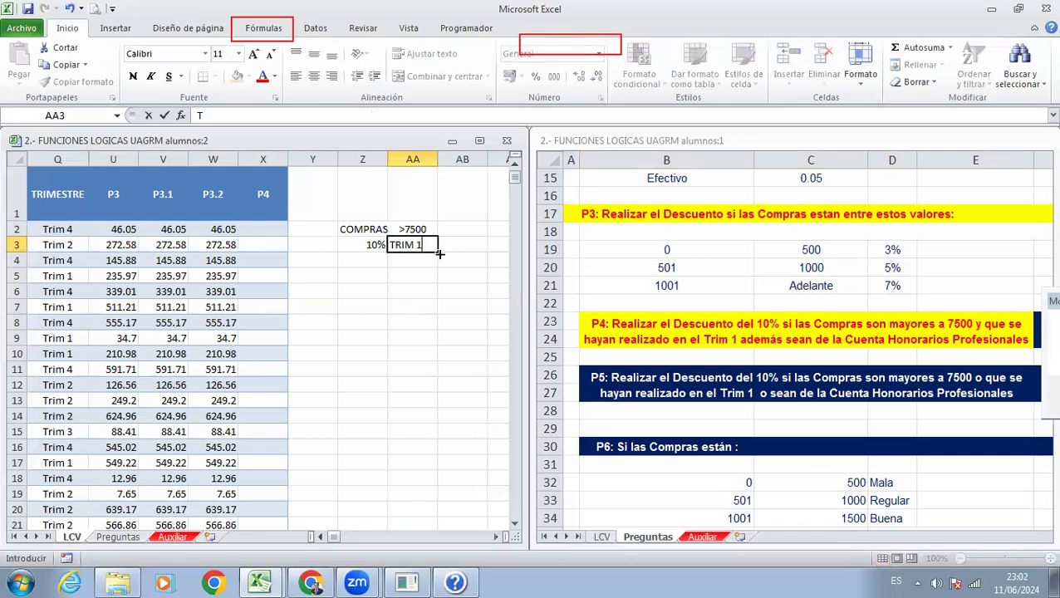
key(Return)
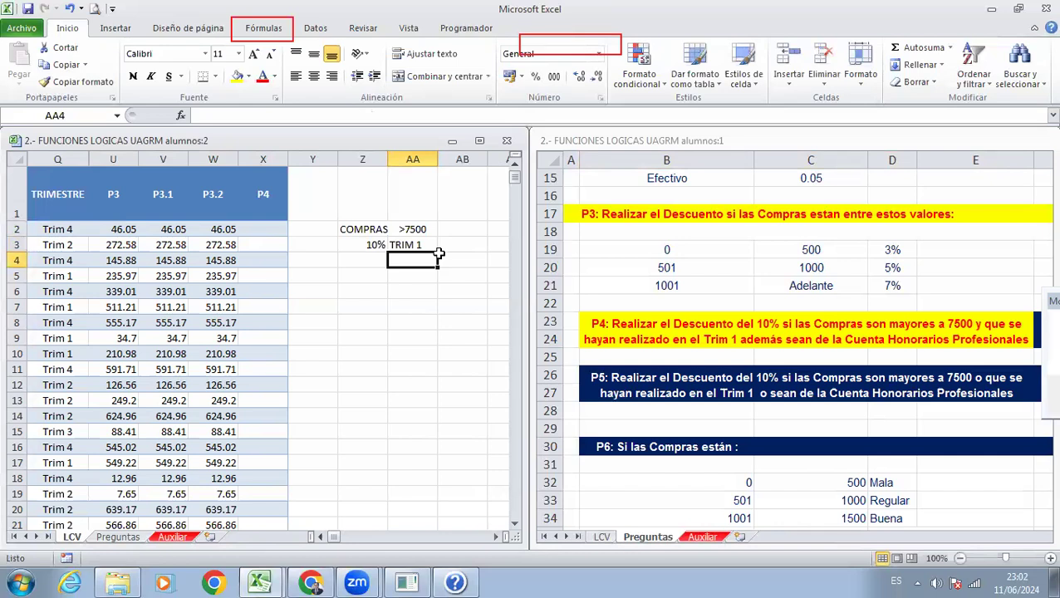
text(H.P.)
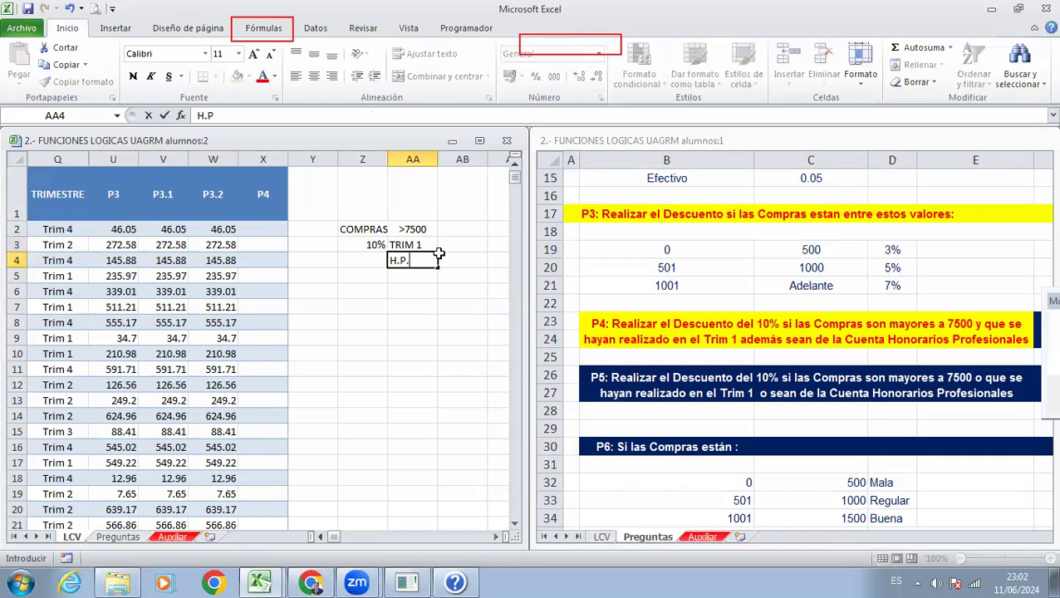
key(Return)
Step: Make the conditions in AA2:AA4 bold, red and centered
drag(413, 230, 415, 263)
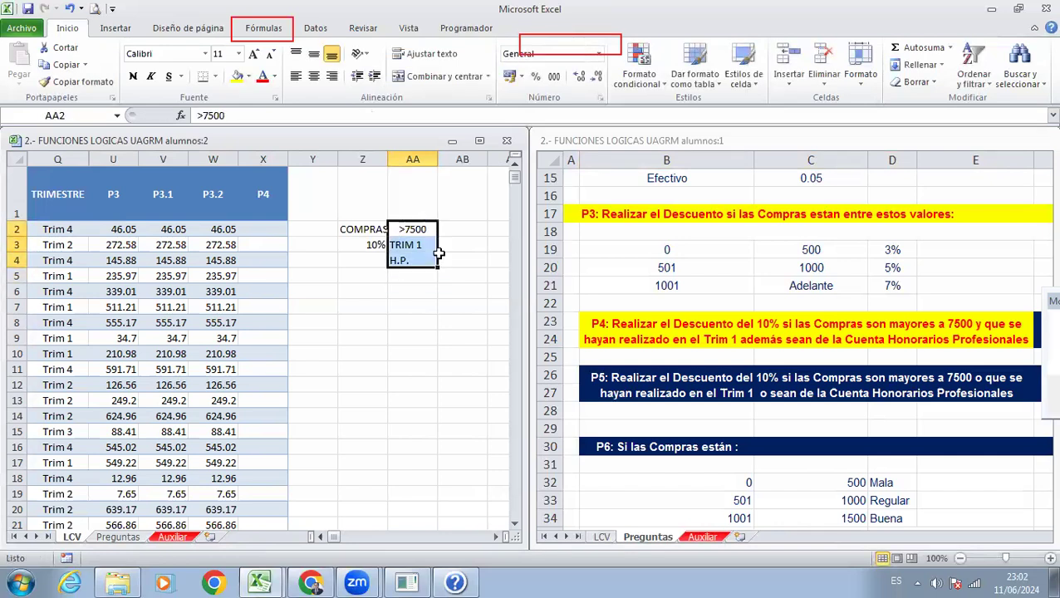
click(133, 76)
click(262, 76)
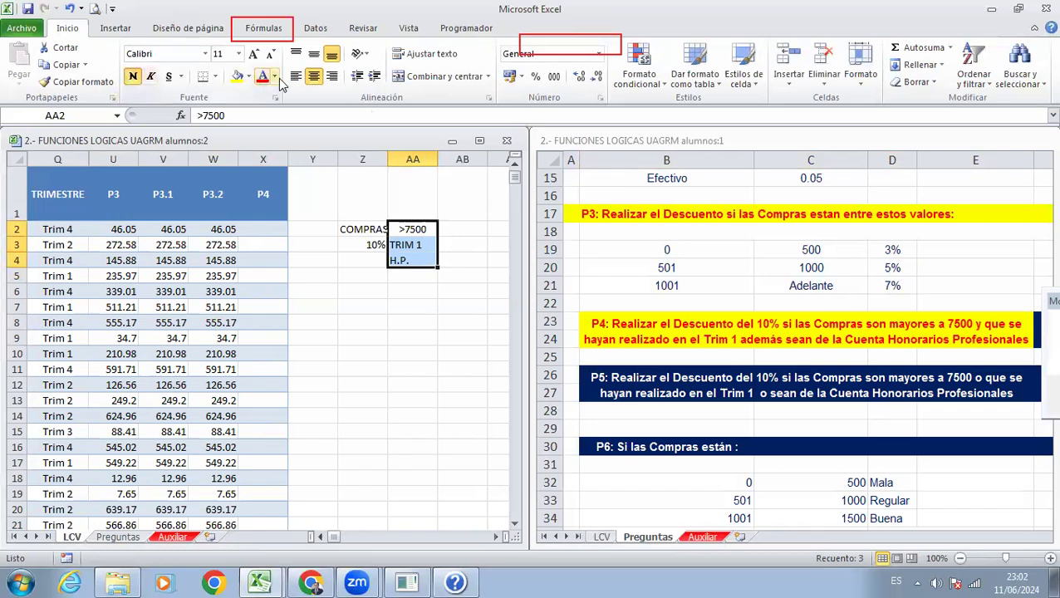
click(314, 76)
click(419, 289)
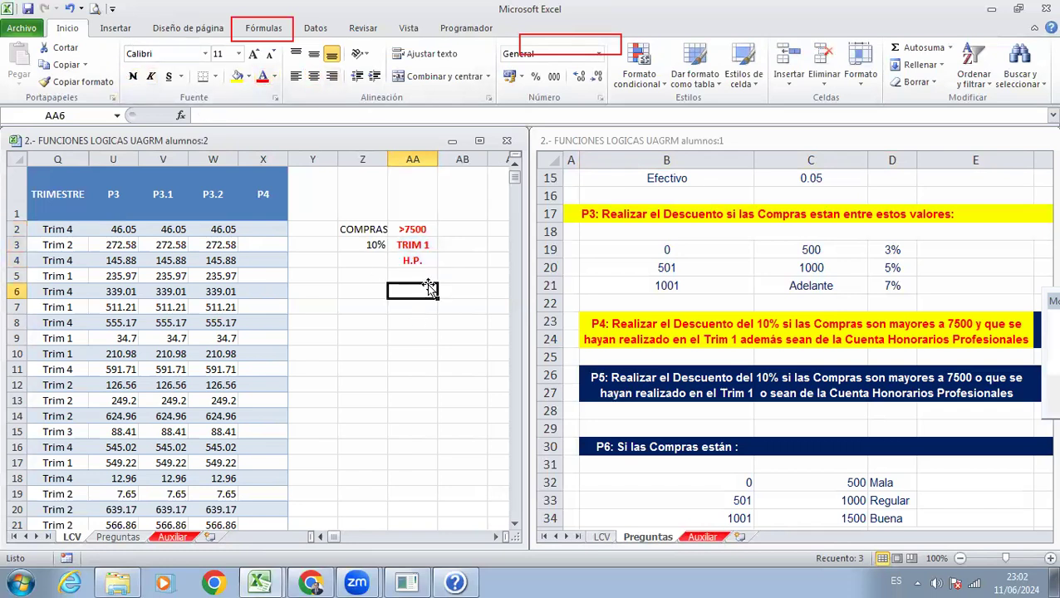
Step: Fill the 10% cell Z3 with yellow and slightly widen column Z
drag(416, 229, 424, 268)
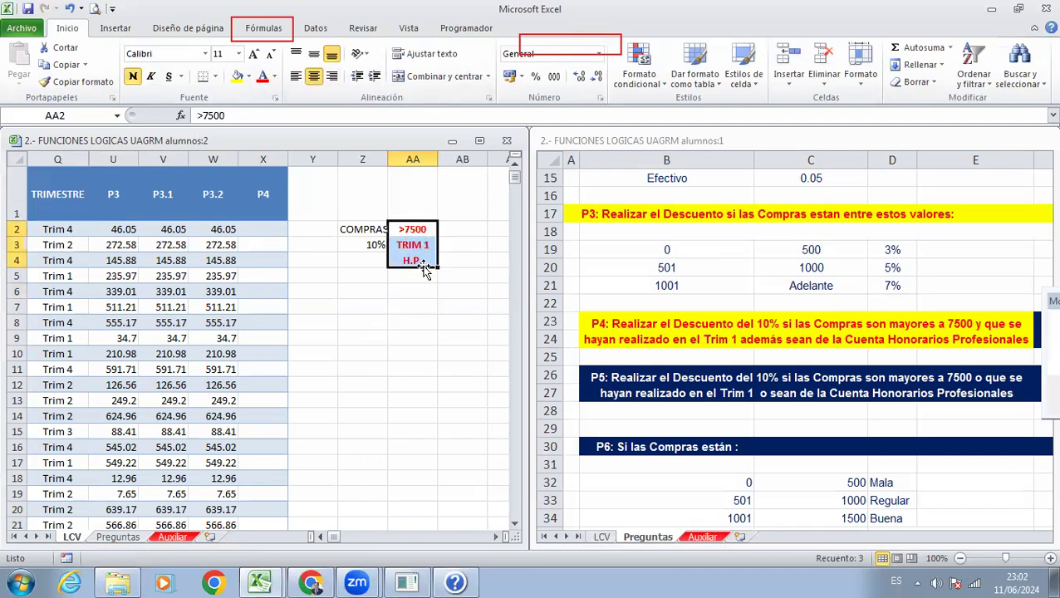
click(363, 247)
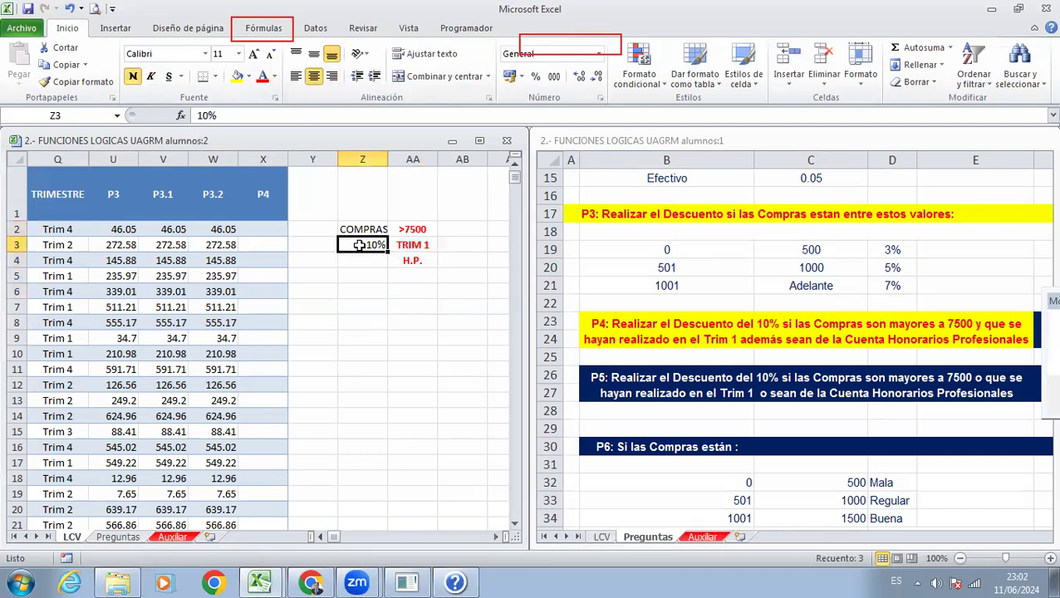
click(239, 78)
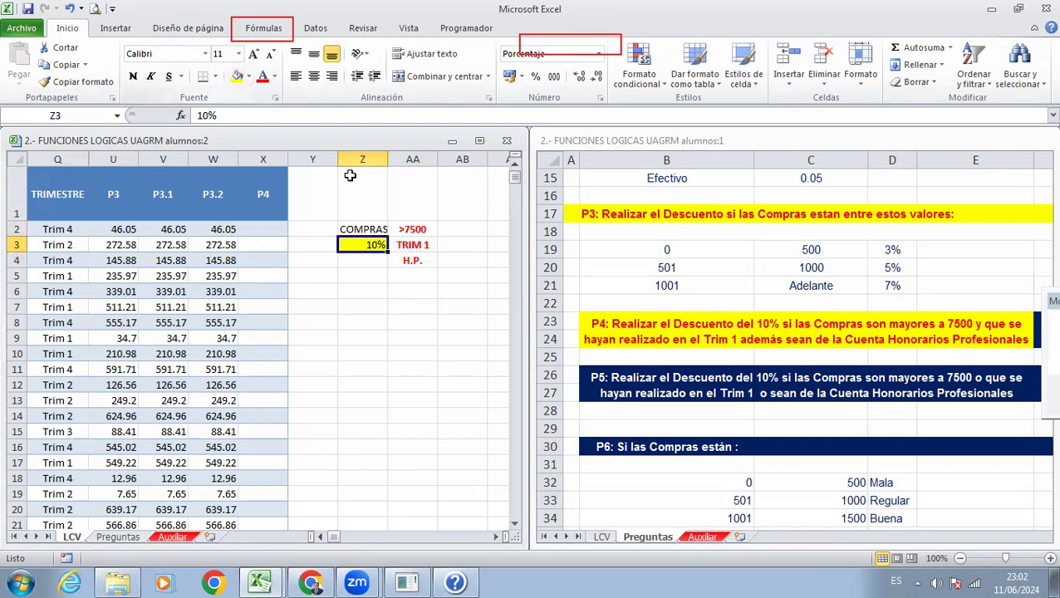
drag(388, 159, 398, 158)
click(416, 288)
click(419, 258)
drag(418, 231, 422, 265)
click(407, 292)
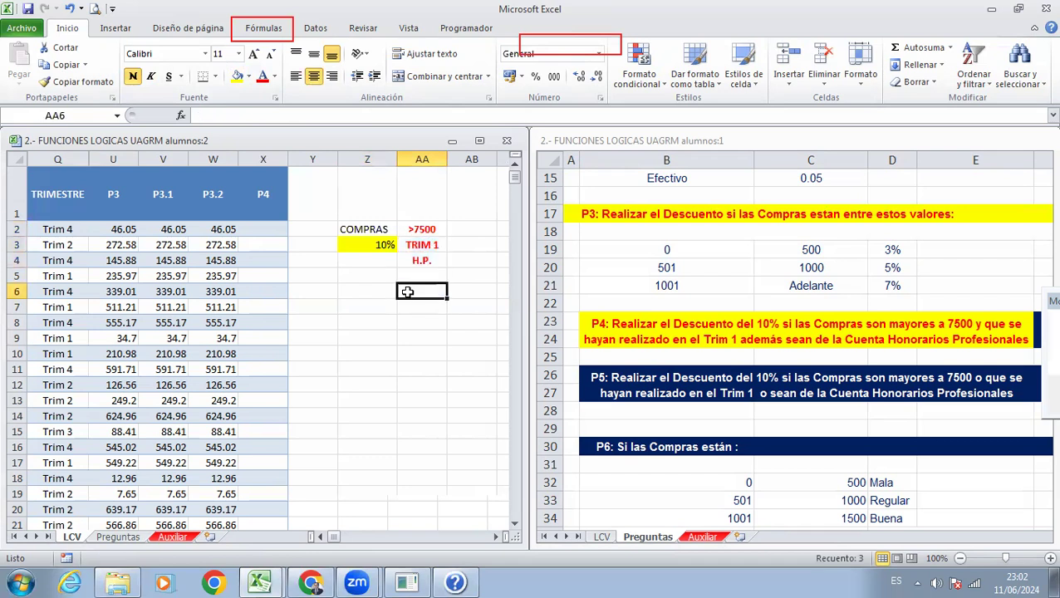
Step: Start an example list with VENCEN LA MATERIA in Z6 and EXAMENES in Z7
click(388, 287)
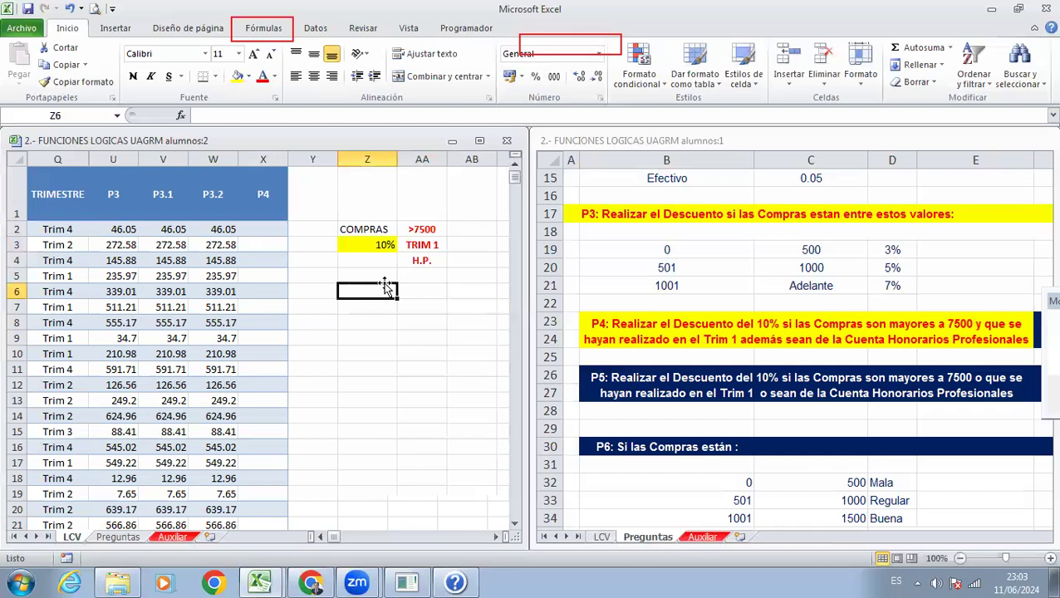
text(VENCE)
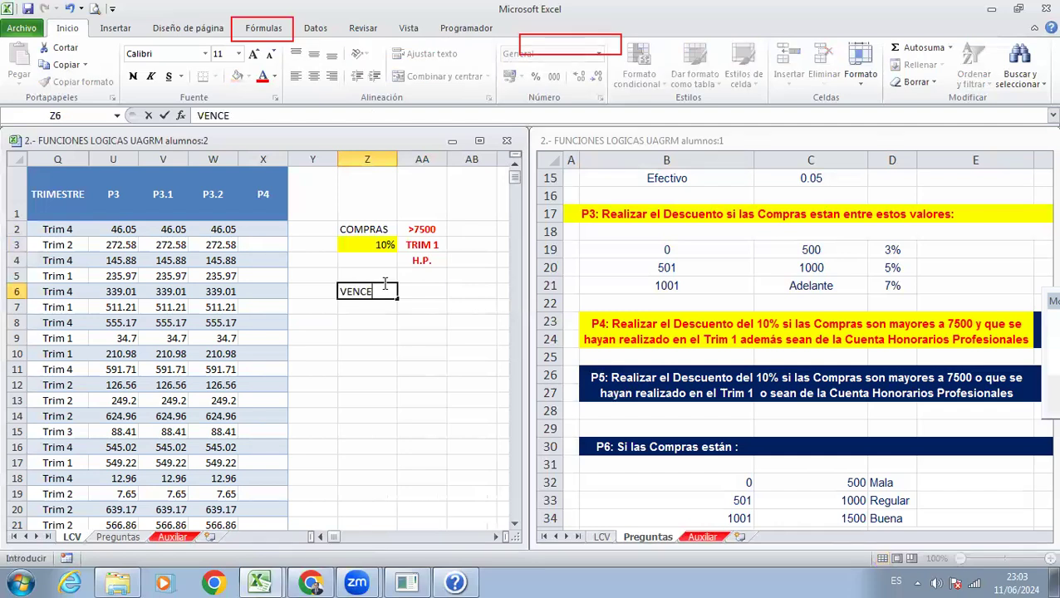
text(N LA MATERIA)
key(Return)
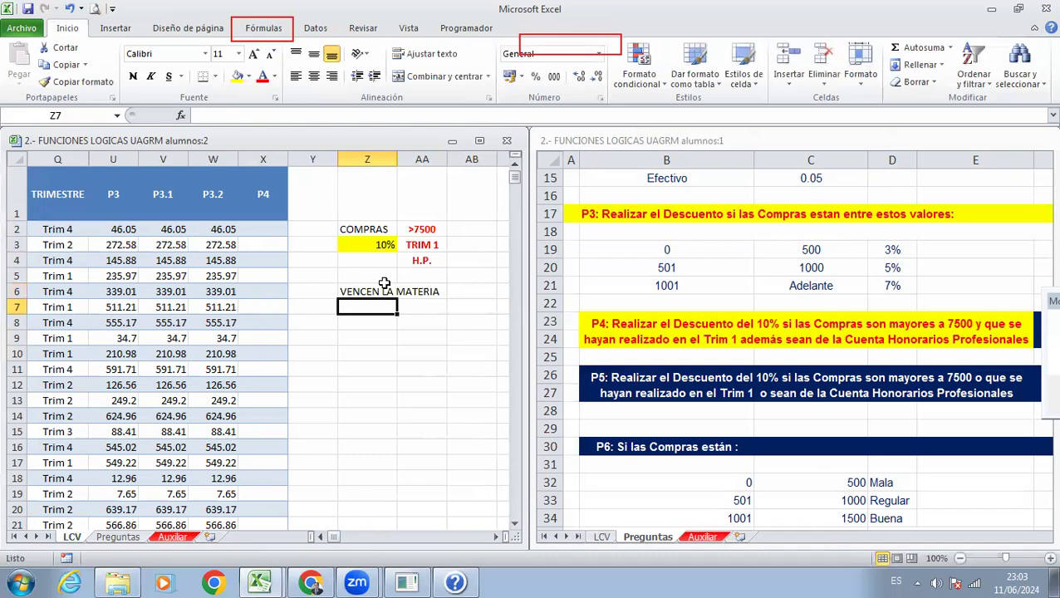
text(EXAMENES)
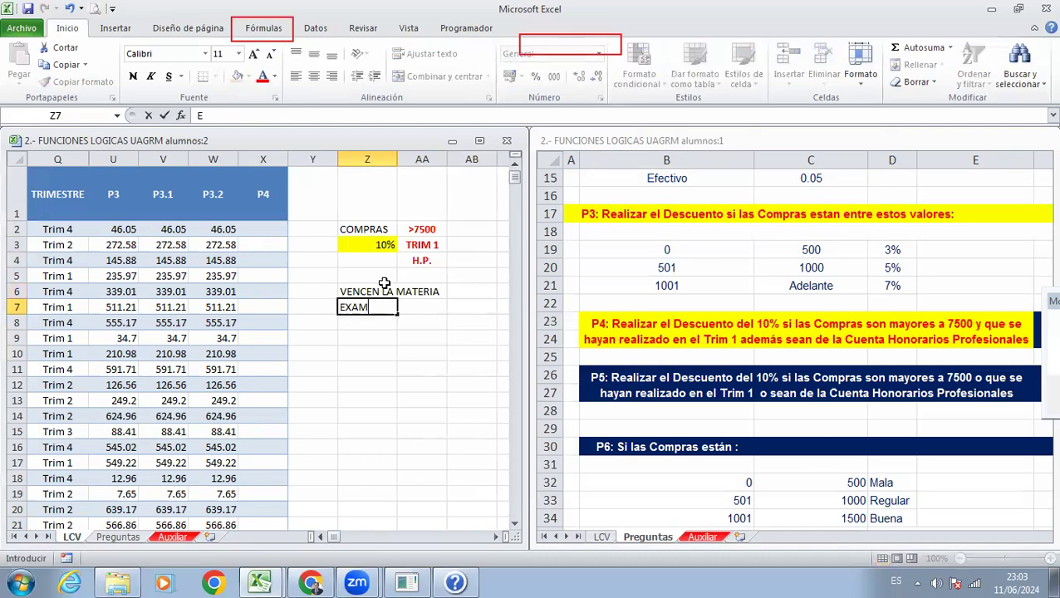
key(Return)
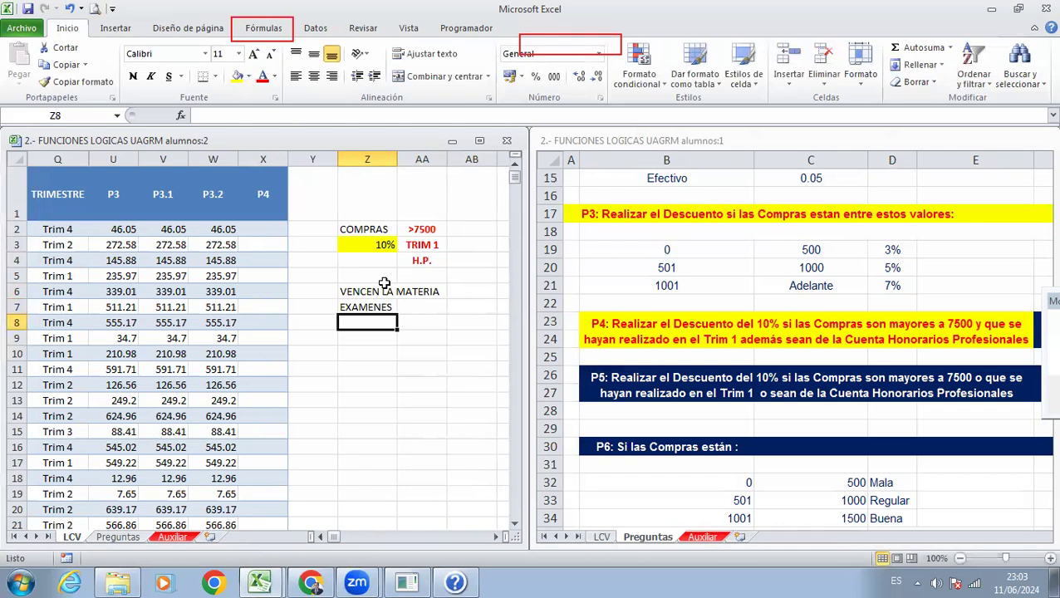
Step: Add the requirements ASISTIDO A CLASES in Z8 and PRESENTADO PRACTICOS in Z9
text(ASISTIDO A CLASES)
key(BackSpace)
key(BackSpace)
text(ES)
key(Return)
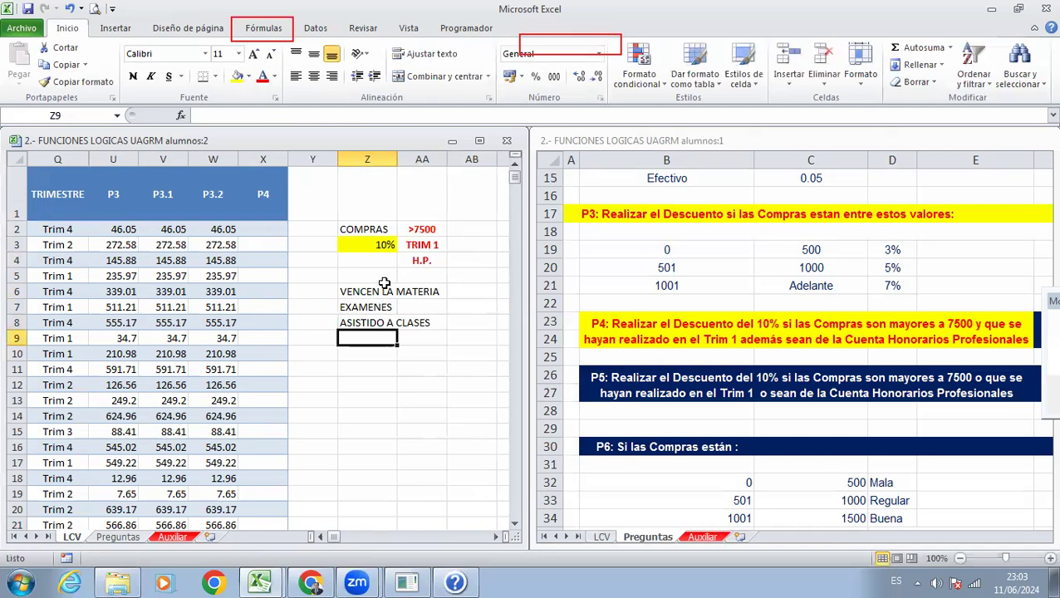
text(PRESENTADO PRA)
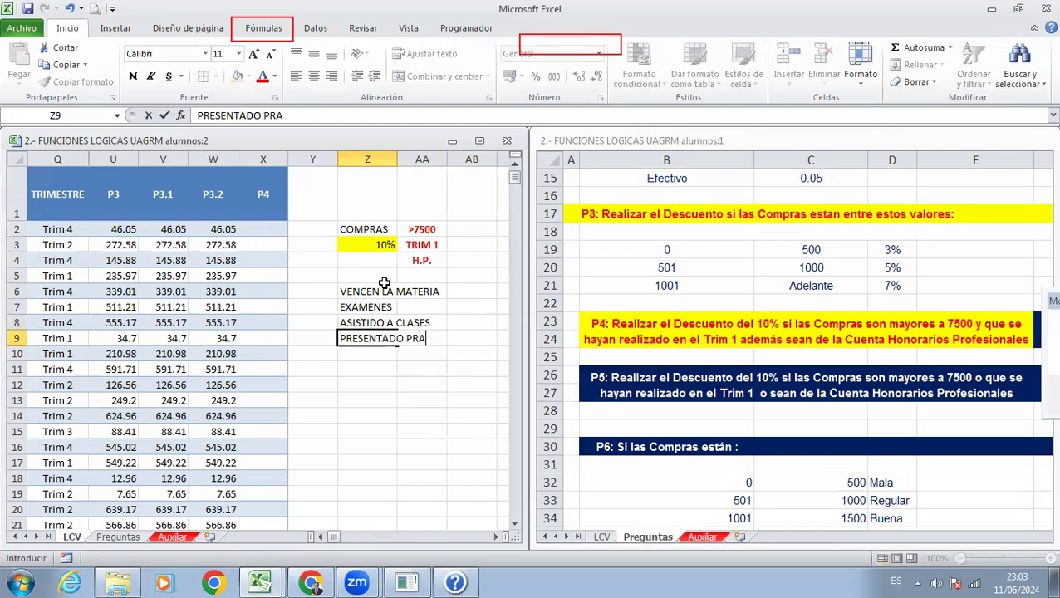
text(CTICOS)
key(Return)
Step: Make the VENCEN LA MATERIA heading in Z6 bold and underlined
key(Up)
key(Up)
key(Up)
key(Up)
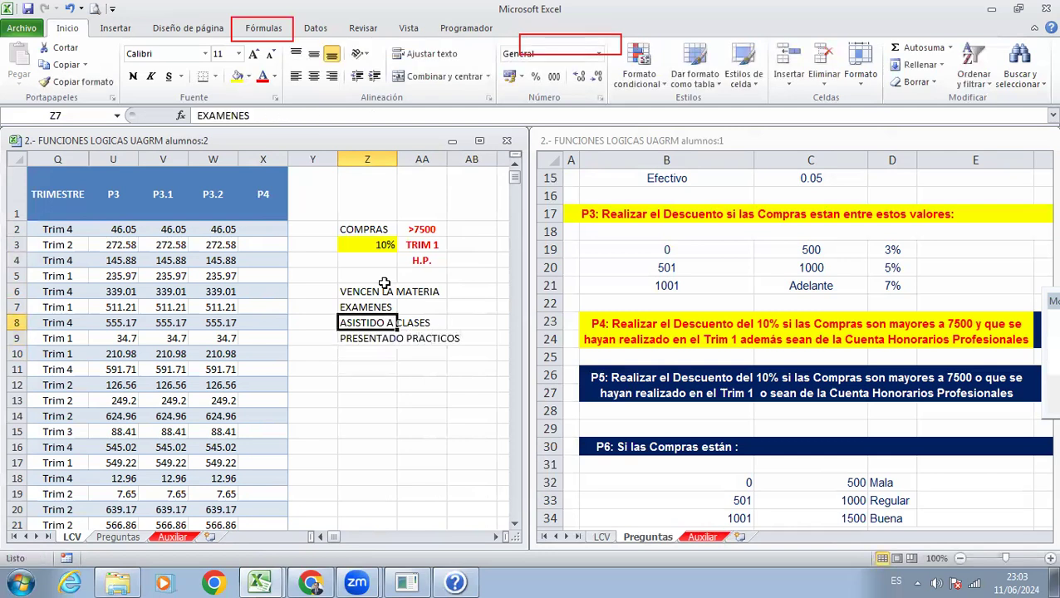
key(ctrl+n)
key(ctrl+s)
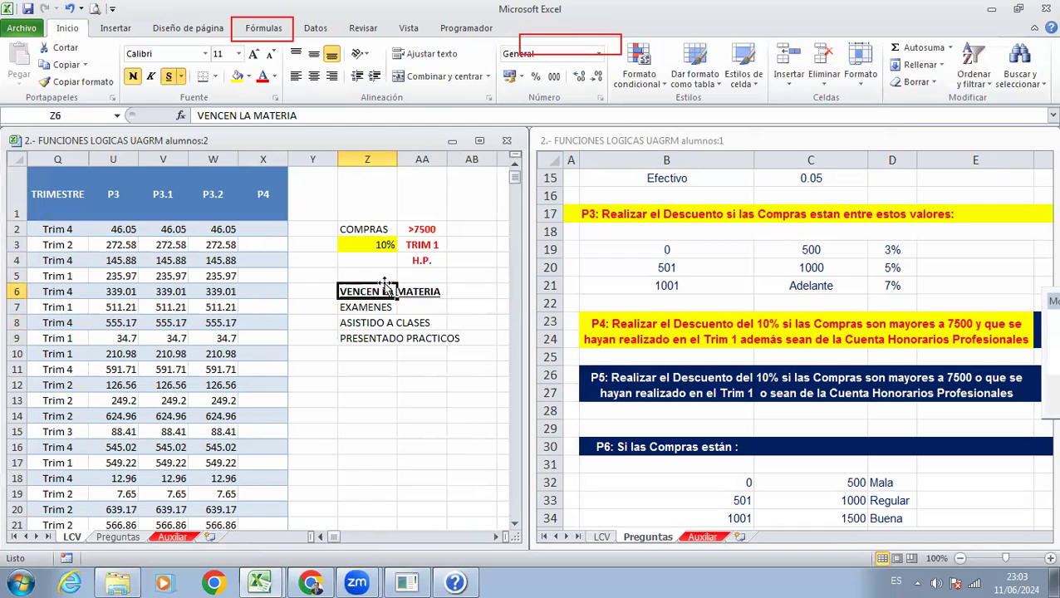
Step: Review the requirements in Z7:Z9 and enter the connector Y in Z10 beneath them
key(Down)
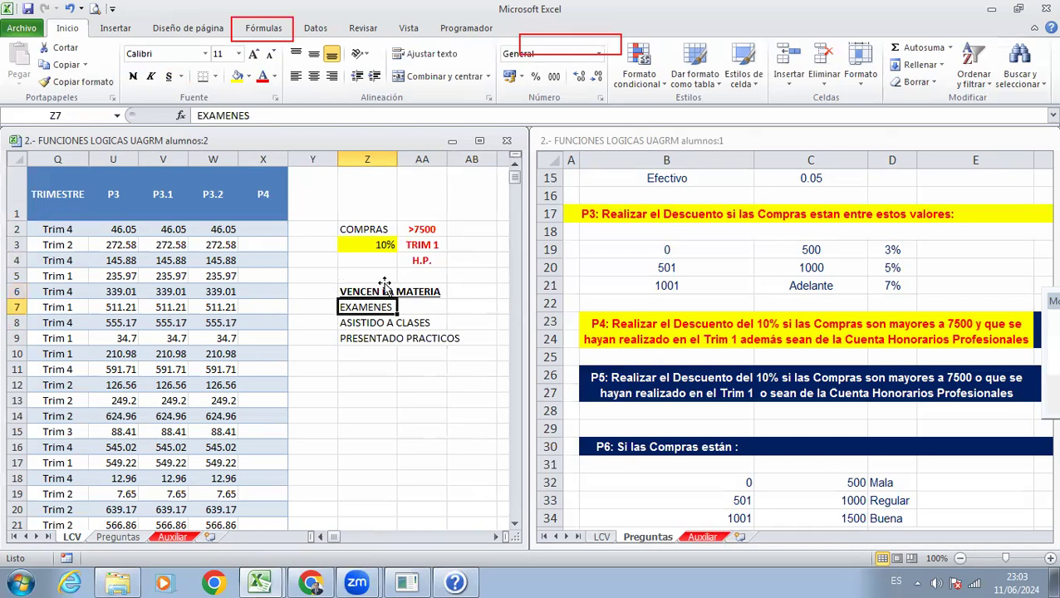
key(shift+Down)
key(shift+Down)
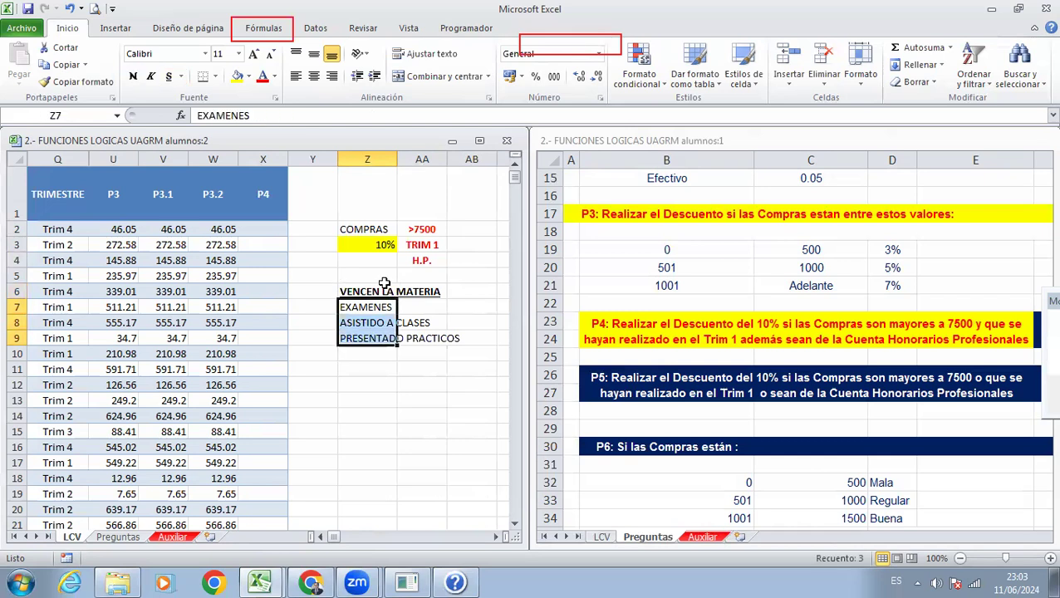
key(Down)
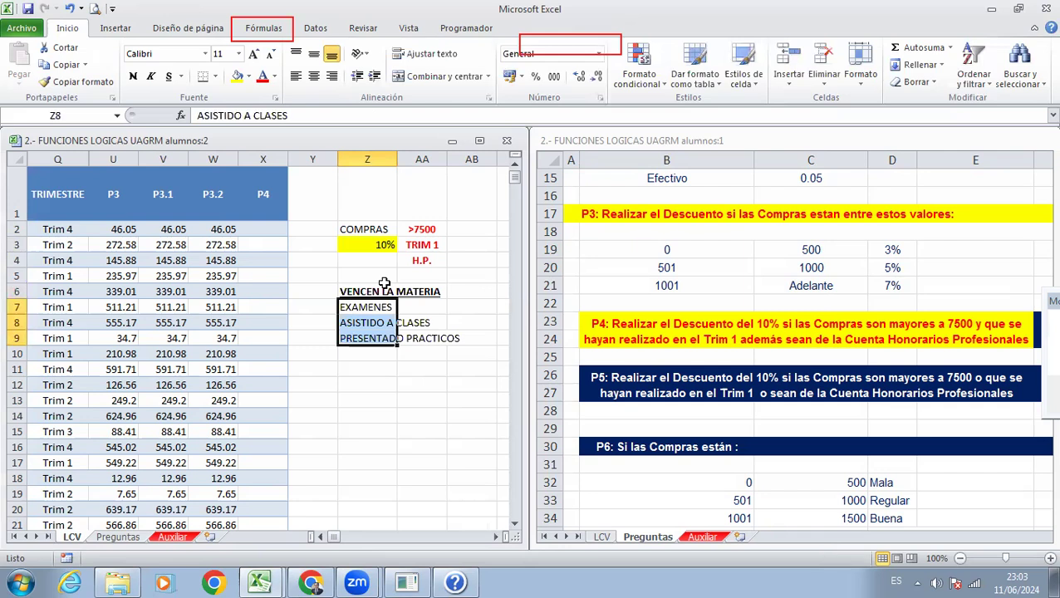
key(Up)
key(Up)
key(Down)
key(Down)
key(Down)
key(Down)
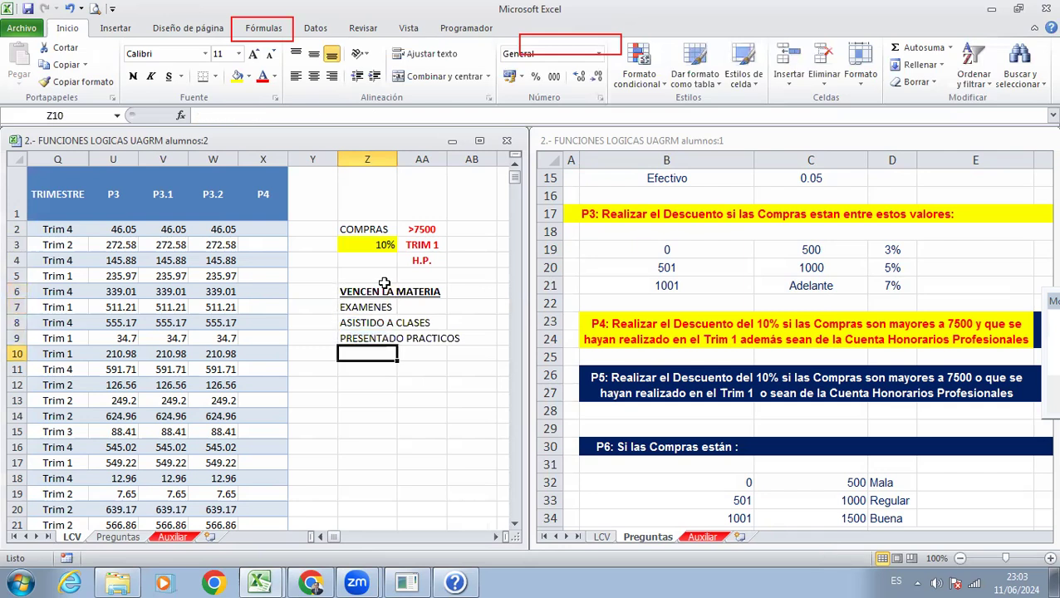
text(Y)
key(Return)
Step: Append the connector Y to the EXAMENES text in Z7 and the ASISTIDO A CLASES text in Z8
key(Up)
key(Up)
key(Up)
key(Up)
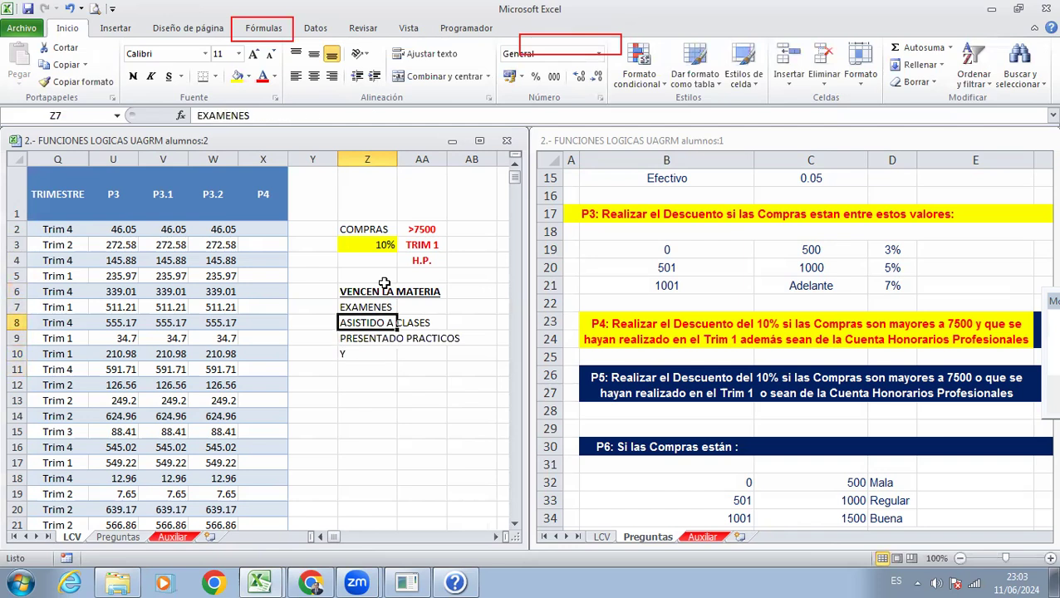
key(Up)
key(Down)
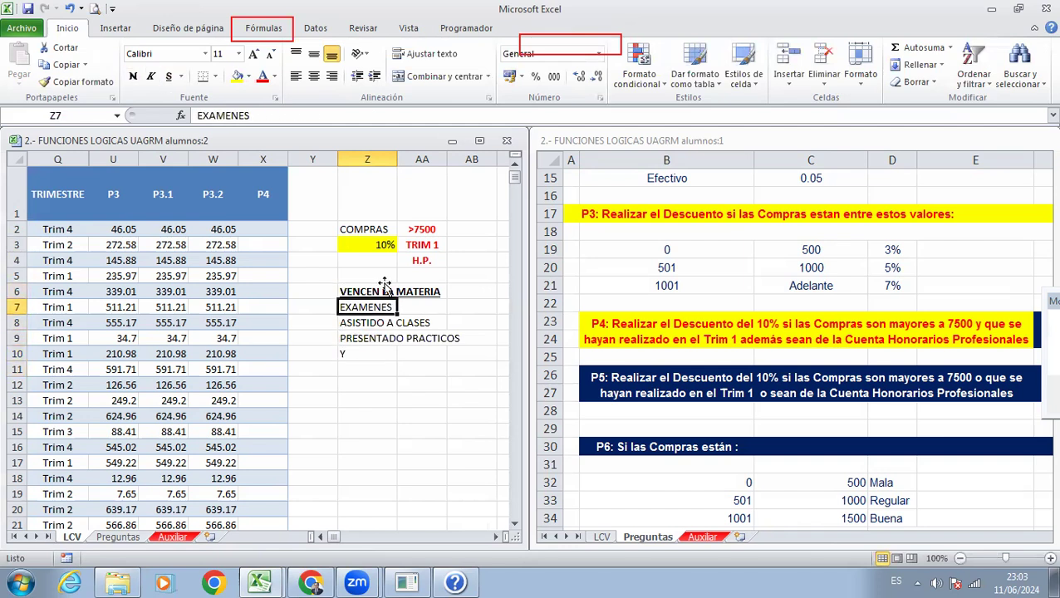
key(F2)
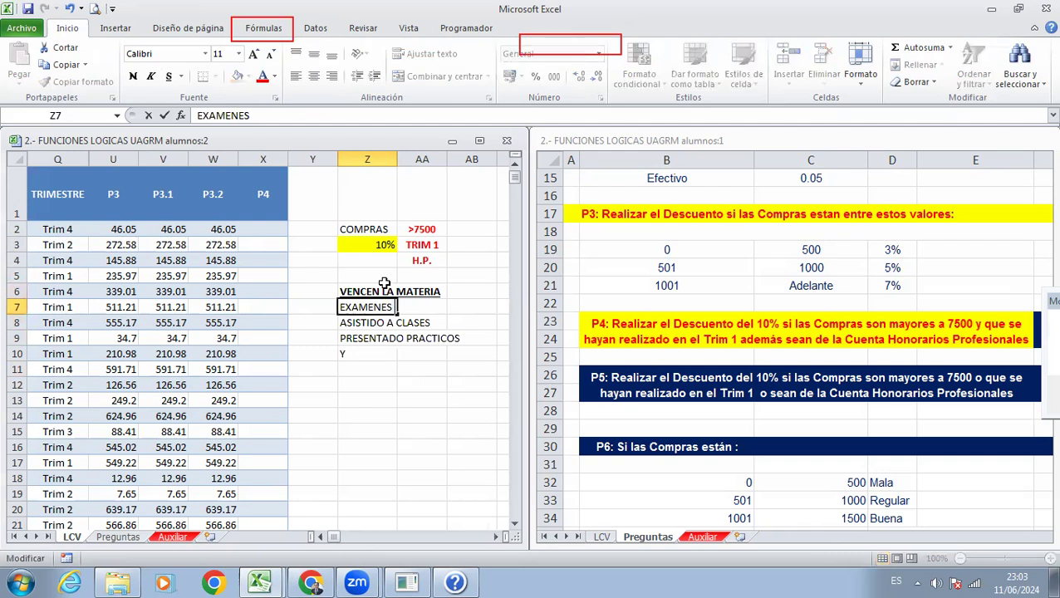
text(Y)
key(Return)
key(F2)
text(Y)
key(Return)
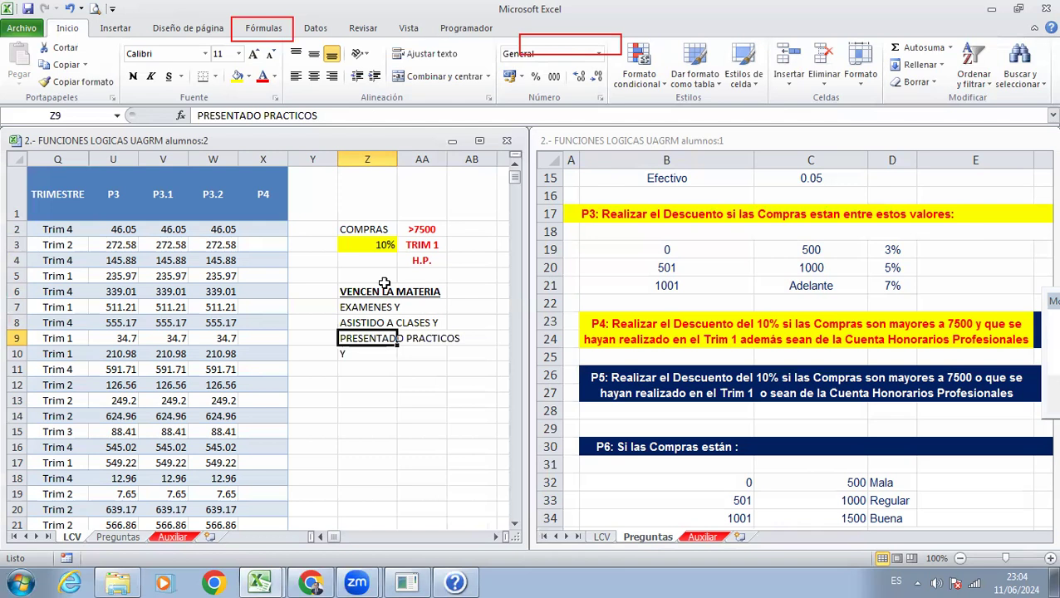
Step: Italicize the three P4 conditions >7500, TRIM 1 and H.P. in AA2:AA4
key(Up)
key(Up)
key(Up)
key(Up)
key(Up)
key(Up)
key(Right)
key(Up)
key(Left)
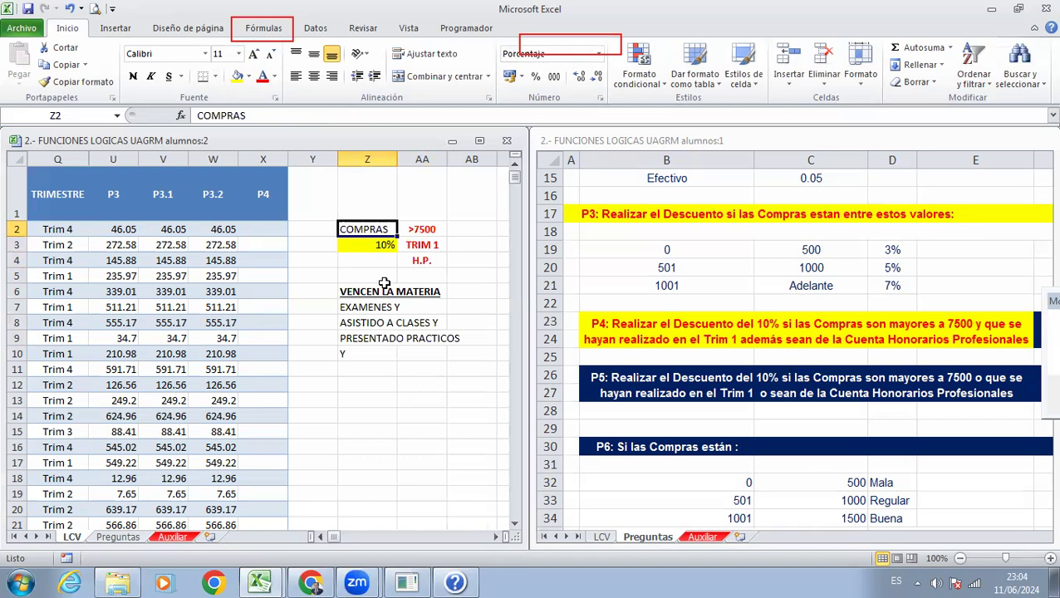
key(Right)
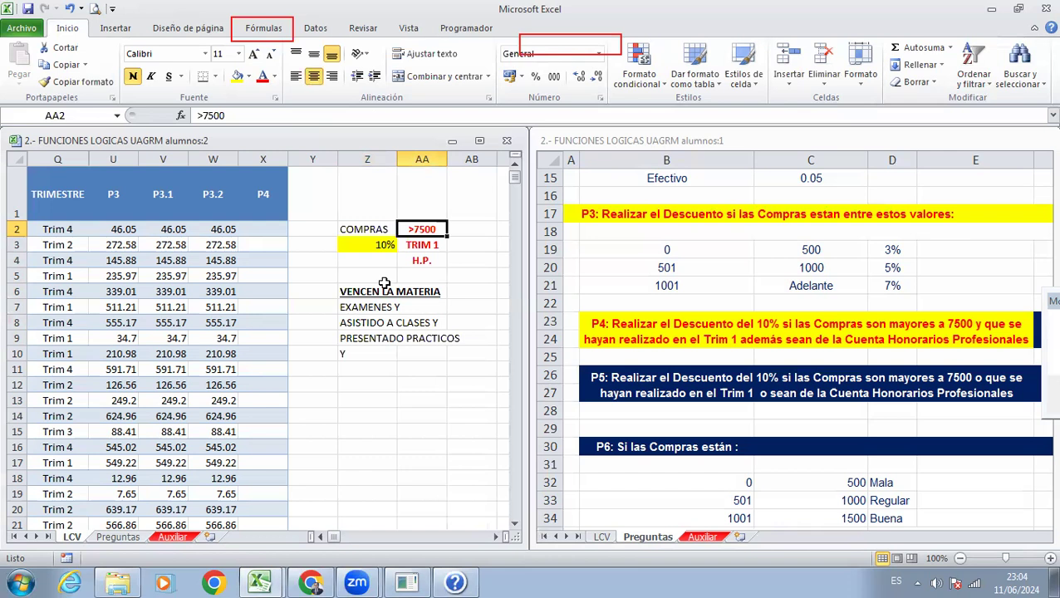
key(ctrl+k)
key(Down)
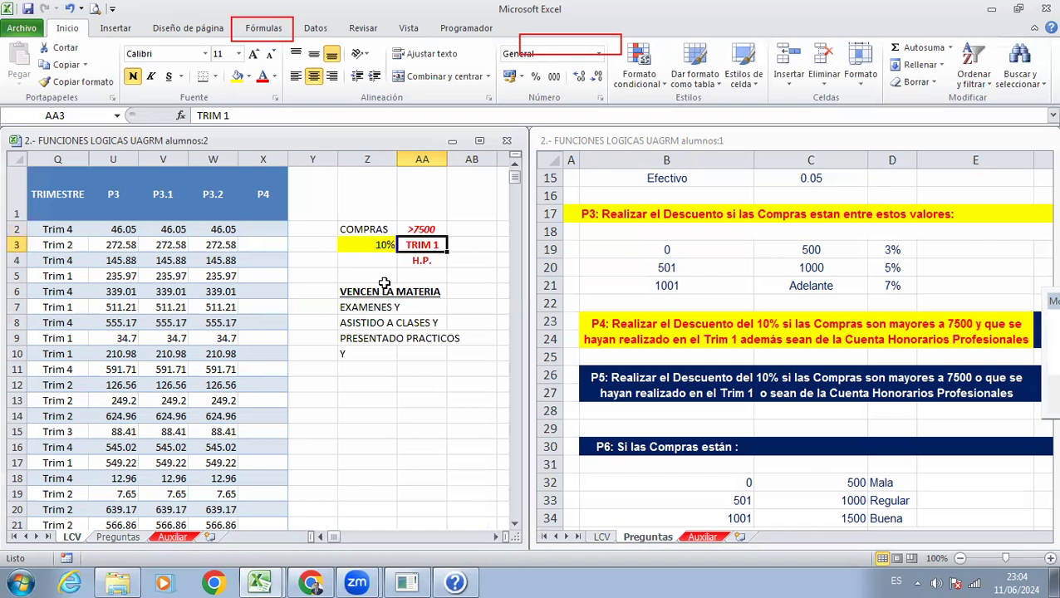
key(ctrl+k)
key(Down)
key(ctrl+k)
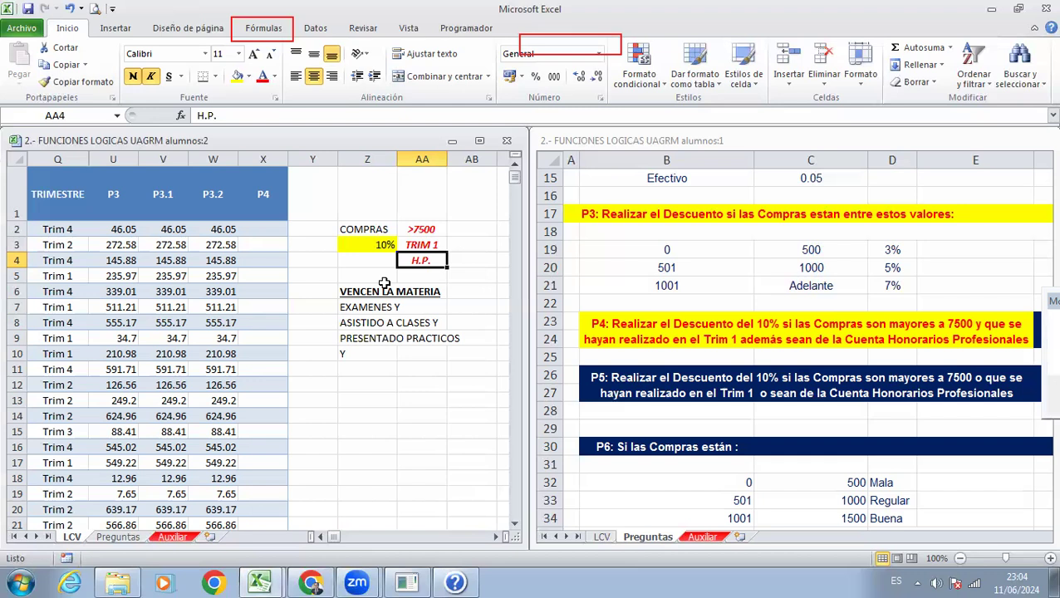
Step: Replace the third P4 condition in AA4 with EFECTIVO
text(EFECTIVO)
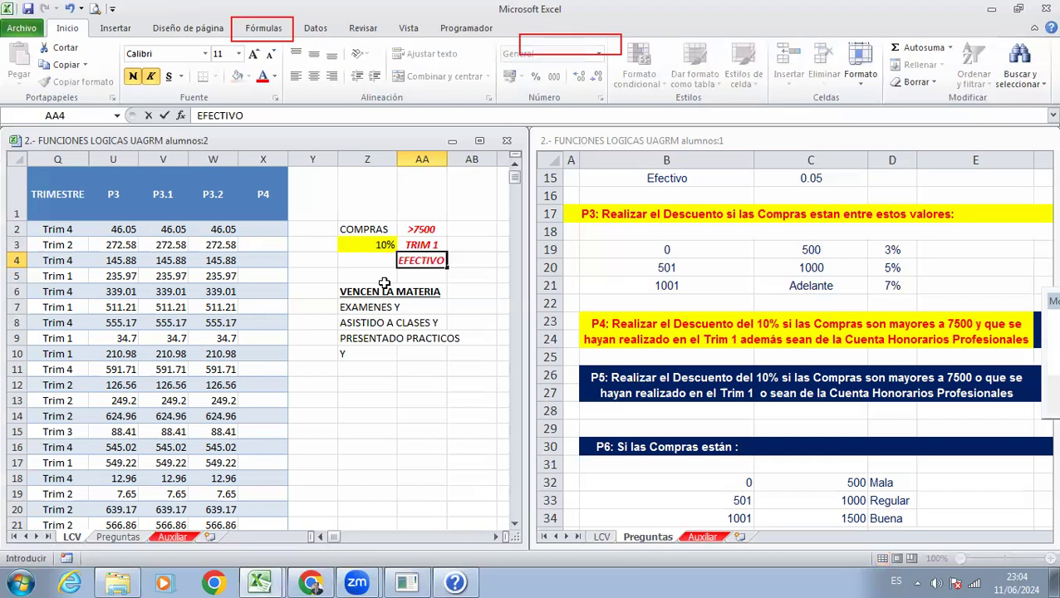
key(Return)
Step: Reword the end of the P4 question in B23 to "además se haya pagado en efectivo"
double_click(652, 335)
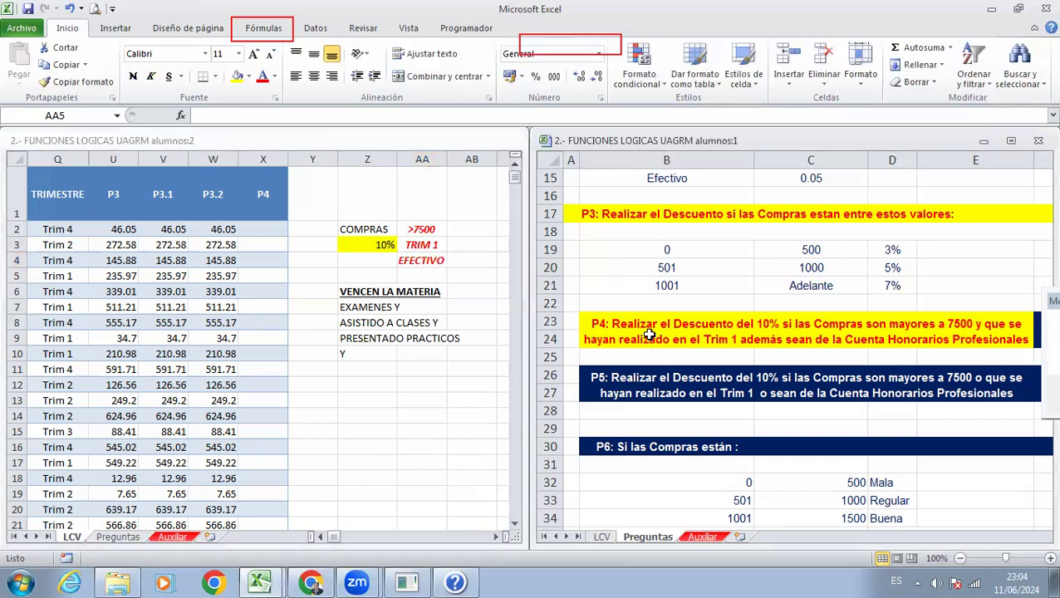
key(ctrl+shift+Left)
key(ctrl+shift+Left)
key(ctrl+shift+Left)
key(ctrl+shift+Left)
key(ctrl+shift+Left)
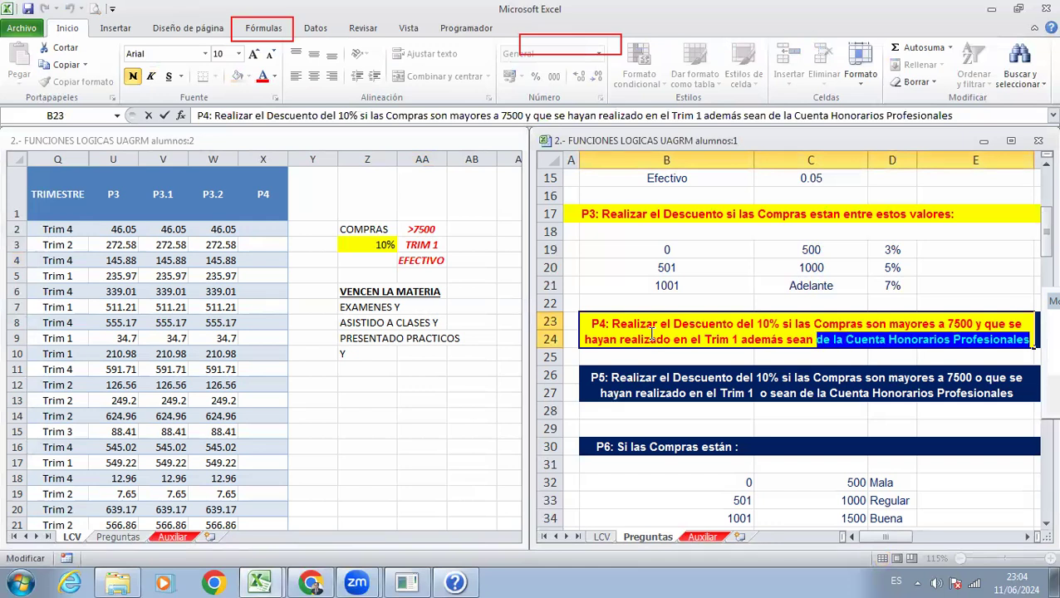
key(BackSpace)
key(BackSpace)
key(BackSpace)
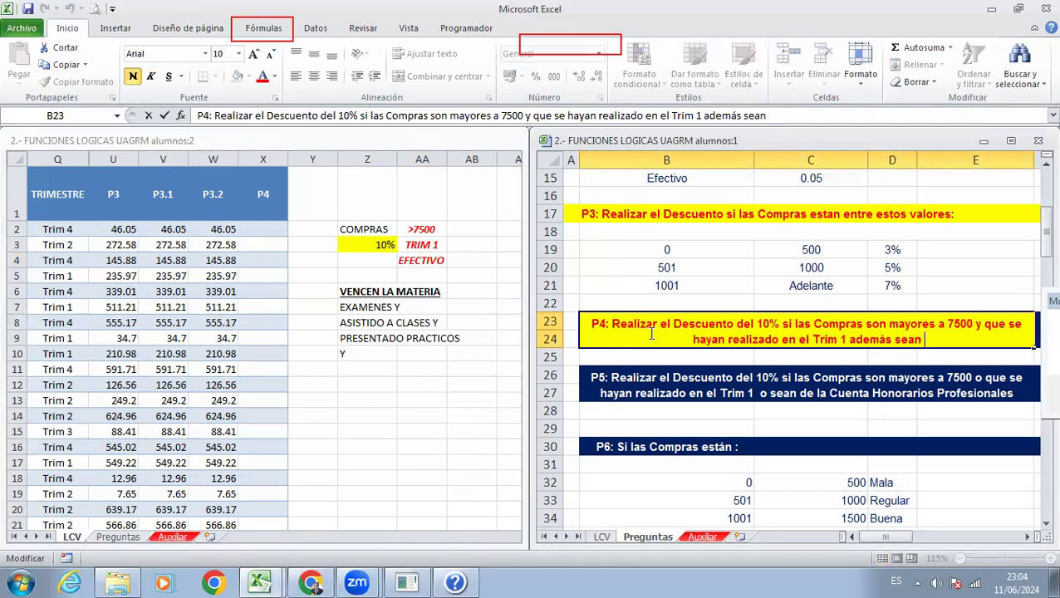
key(BackSpace)
text(haya pagado en efectivo)
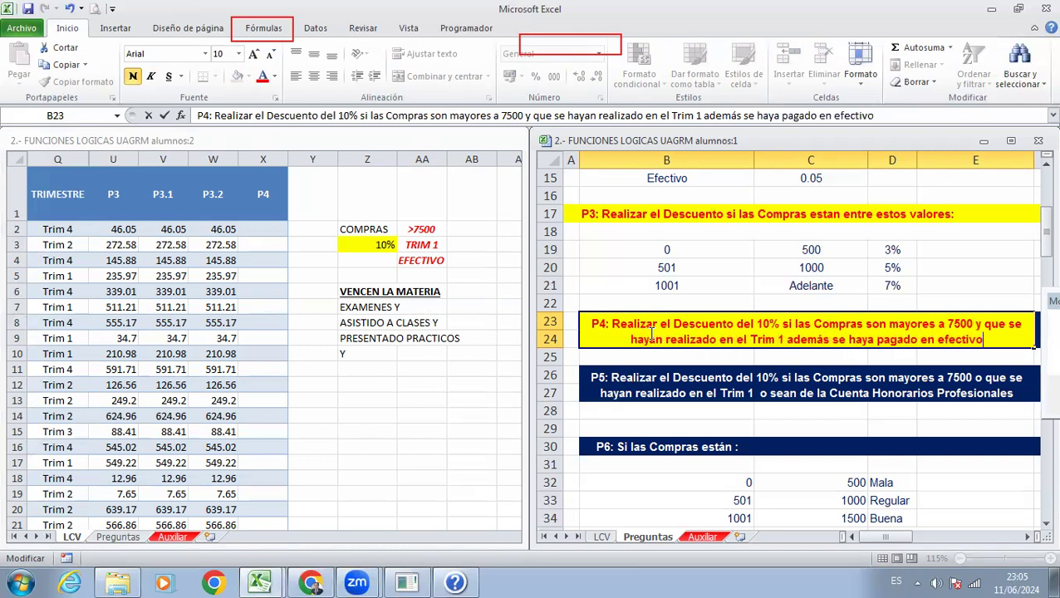
key(Return)
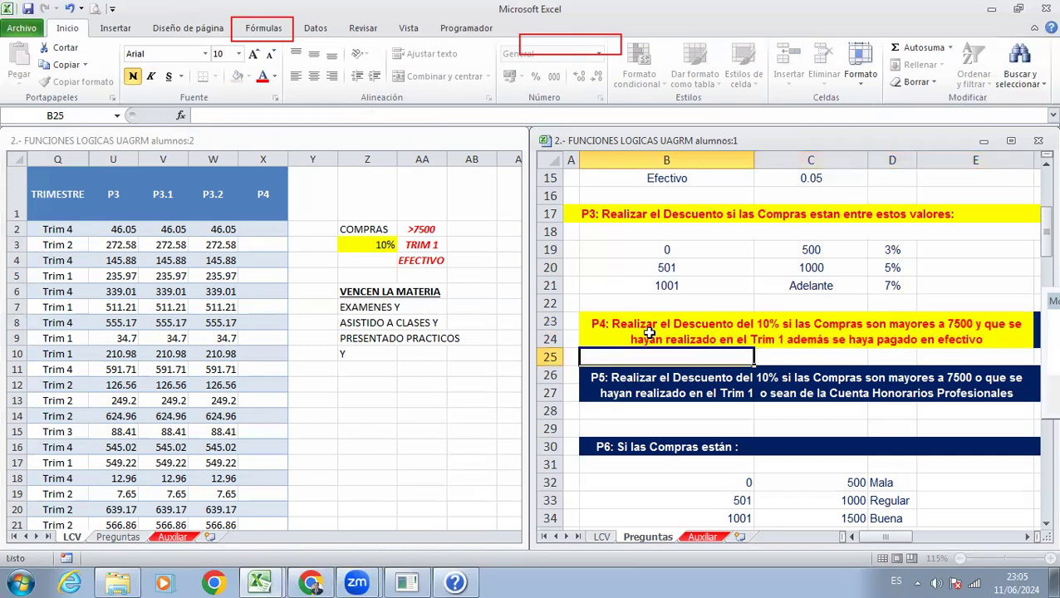
Step: Delete the VENCEN LA MATERIA example from Z6:Z10
click(438, 262)
drag(369, 291, 363, 350)
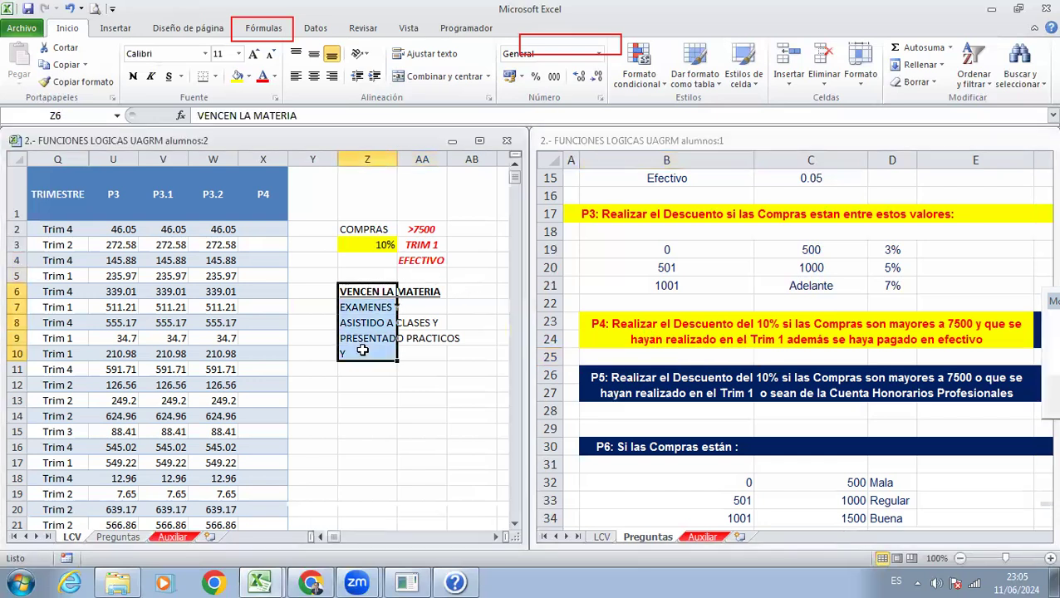
key(Delete)
Step: Move the COMPRAS, 10% and condition notes from Z2:AA4 down to Z8:AA10
key(Up)
key(Up)
key(Up)
key(Up)
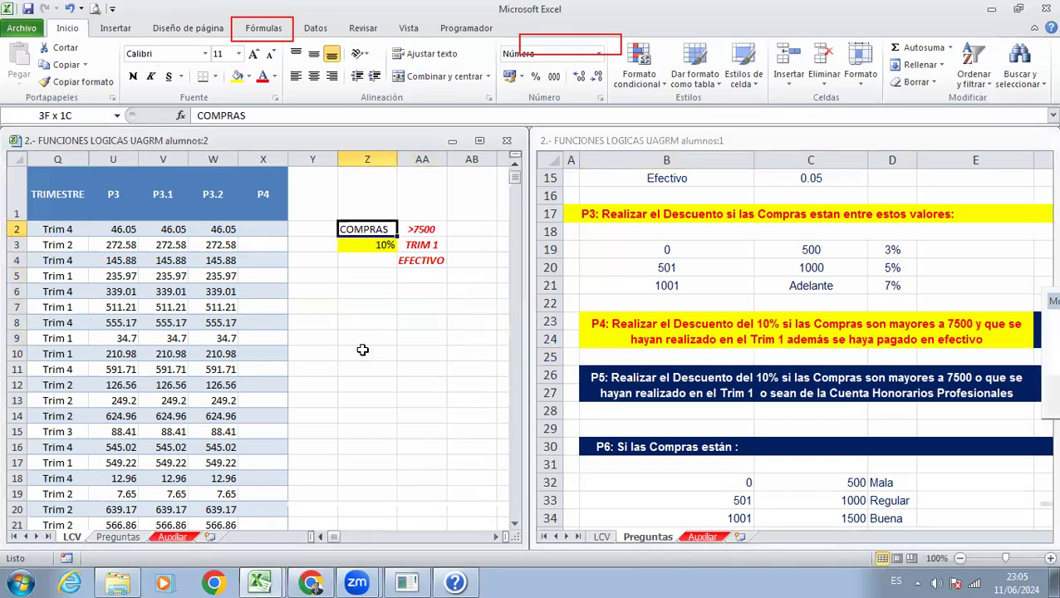
key(shift+Right)
key(ctrl+x)
key(Down)
key(Down)
key(Down)
key(Down)
key(Down)
key(Down)
key(ctrl+v)
Step: Review the CUENTA, FORMA DE PAGO, COMPRAS and TRIMESTRE columns across row 2 up to the empty P4 column
key(Up)
key(Up)
key(Left)
key(Up)
key(Up)
key(Up)
key(Up)
key(Left)
key(Left)
key(Left)
key(Left)
key(Left)
key(Left)
key(Left)
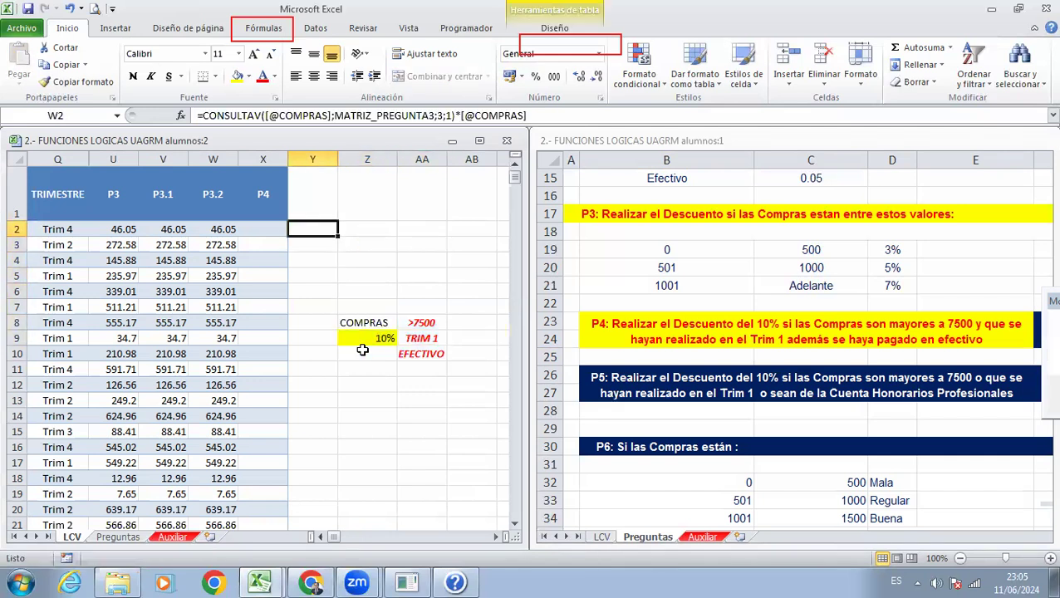
key(Left)
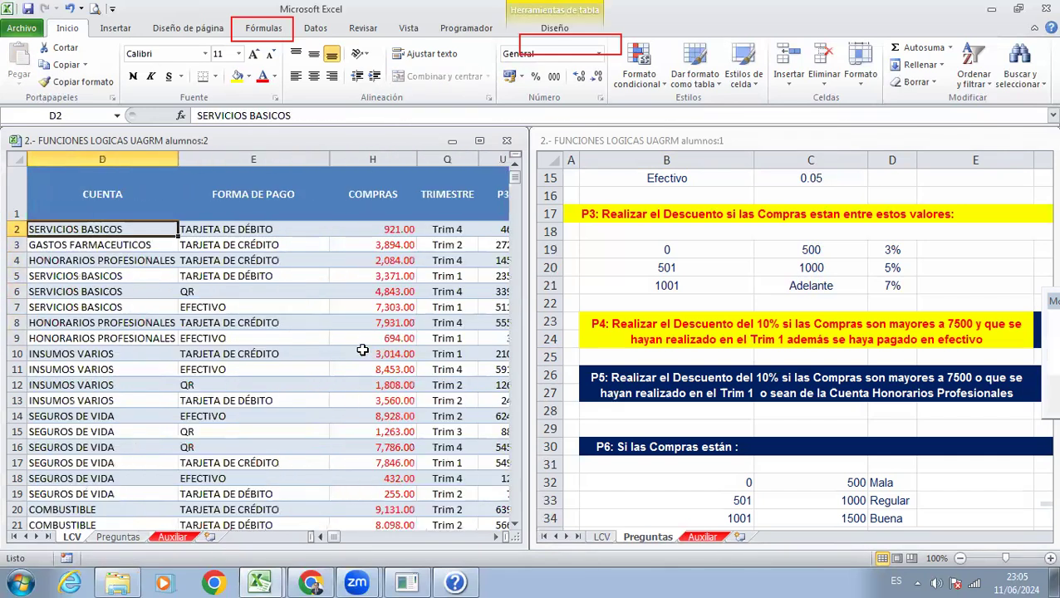
key(Right)
key(Right)
key(Right)
key(Right)
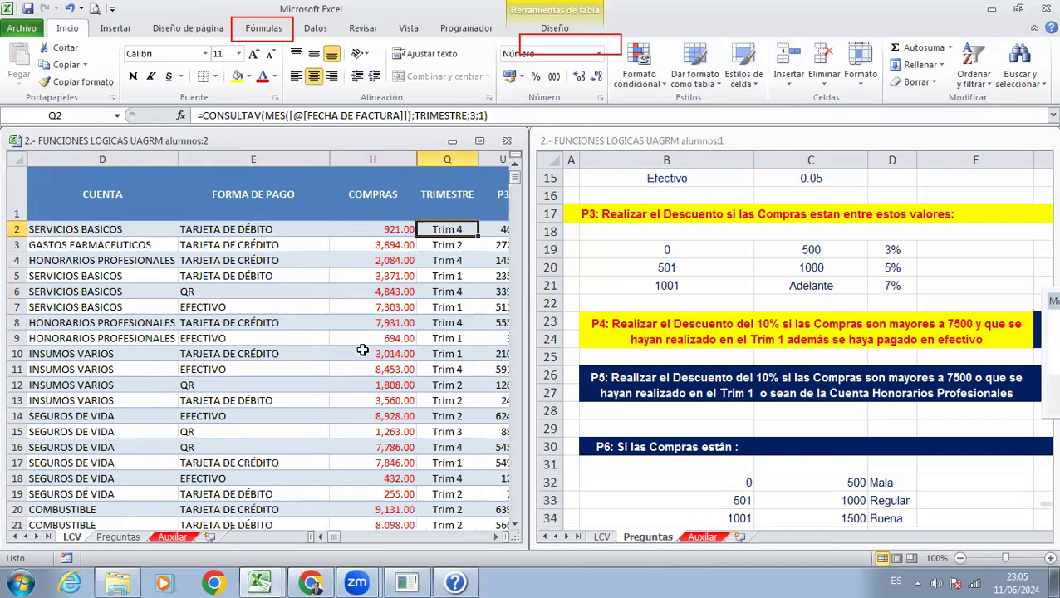
key(Right)
key(Right)
key(Right)
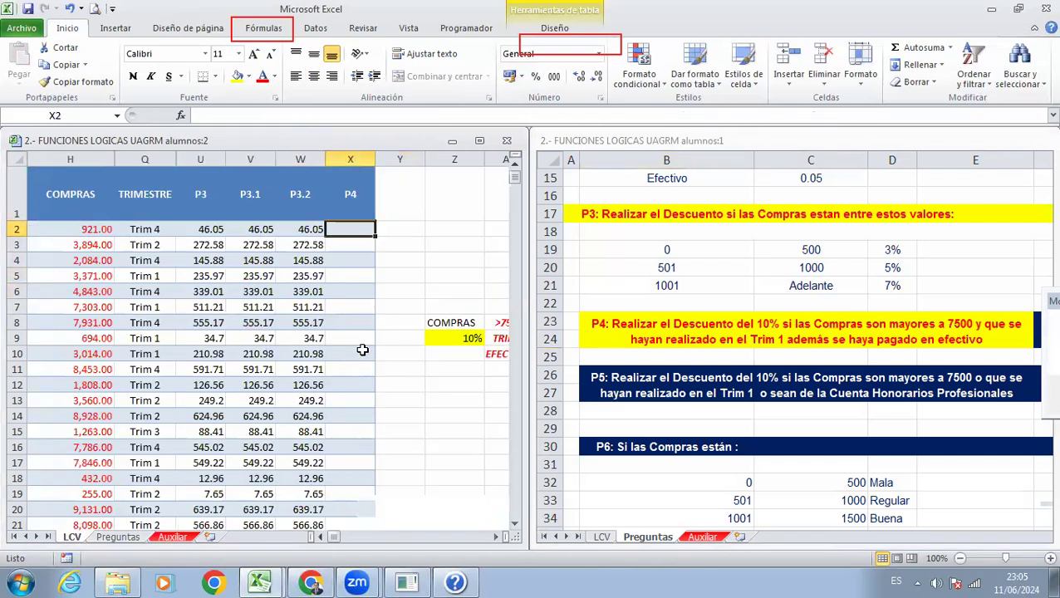
Step: Hide columns U to W holding P3, P3.1 and P3.2
key(Left)
key(Left)
key(Left)
drag(198, 162, 278, 172)
right_click(305, 160)
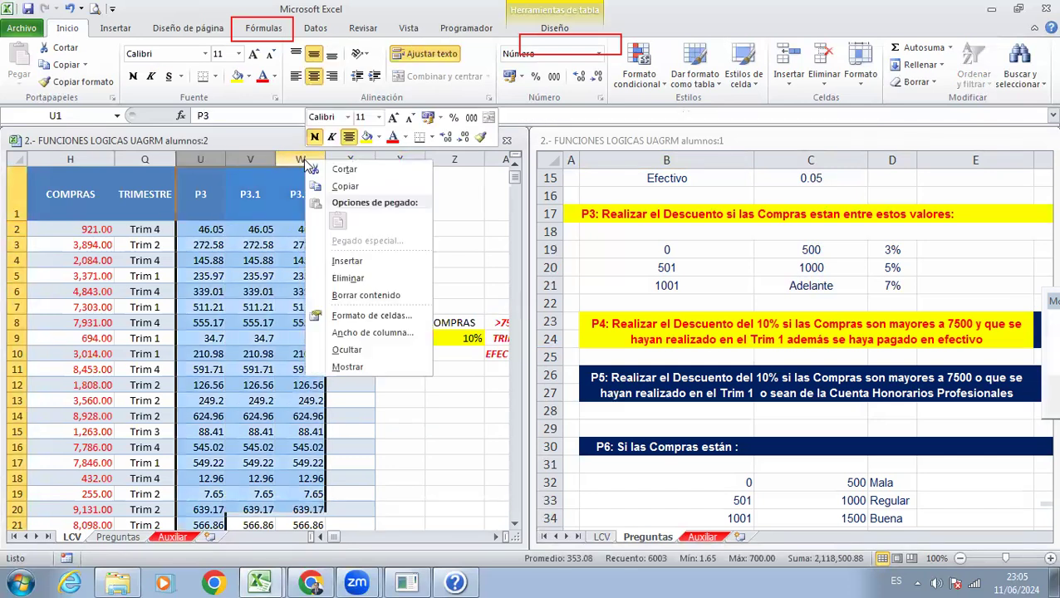
click(343, 355)
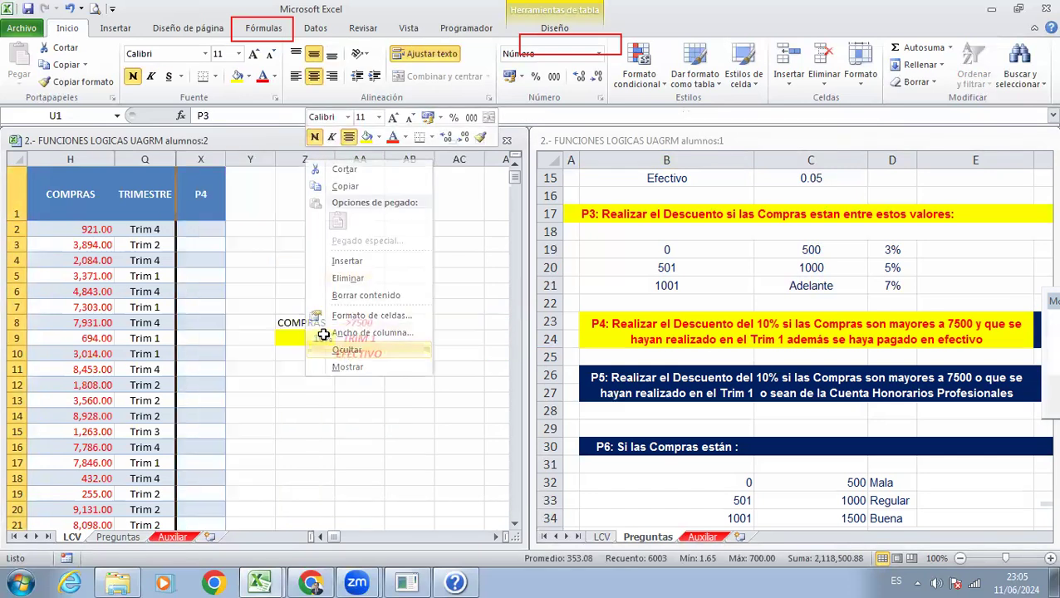
Step: Begin the P4 formula in X2 with =Y
click(202, 234)
key(Left)
key(Left)
key(Left)
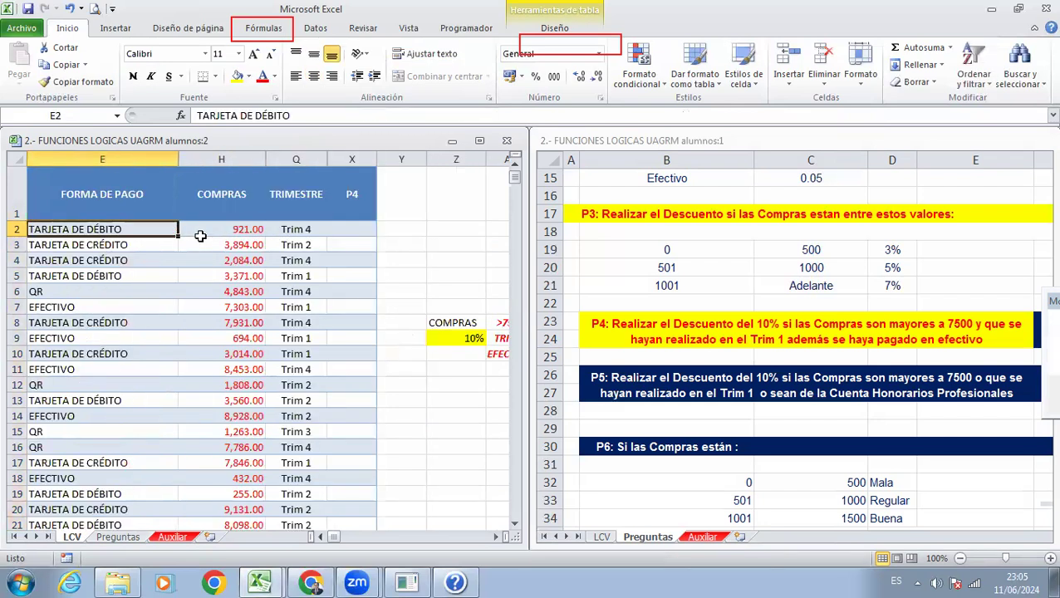
key(Right)
key(Right)
key(Right)
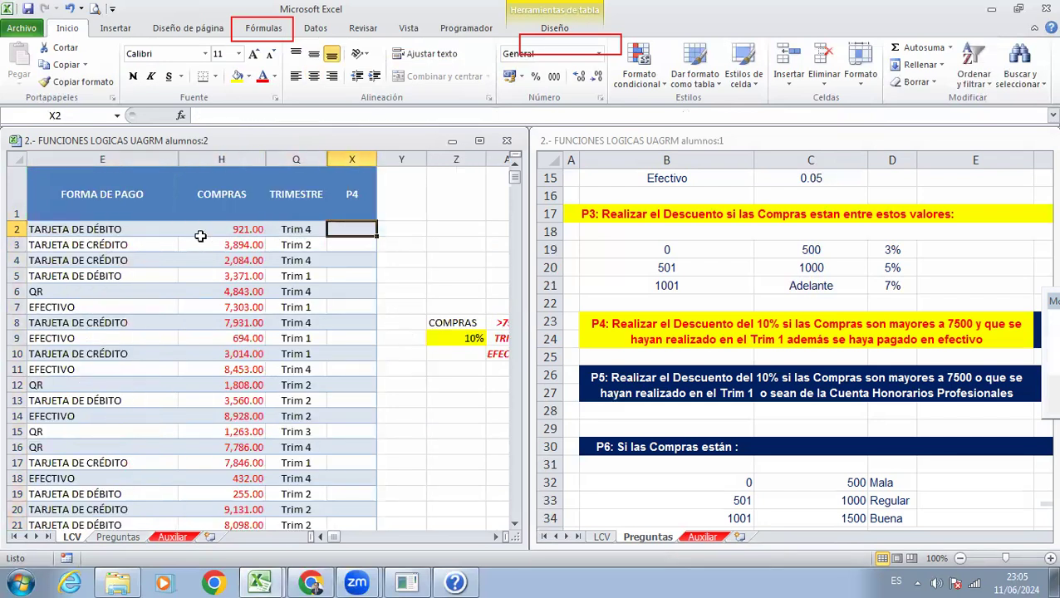
text(=)
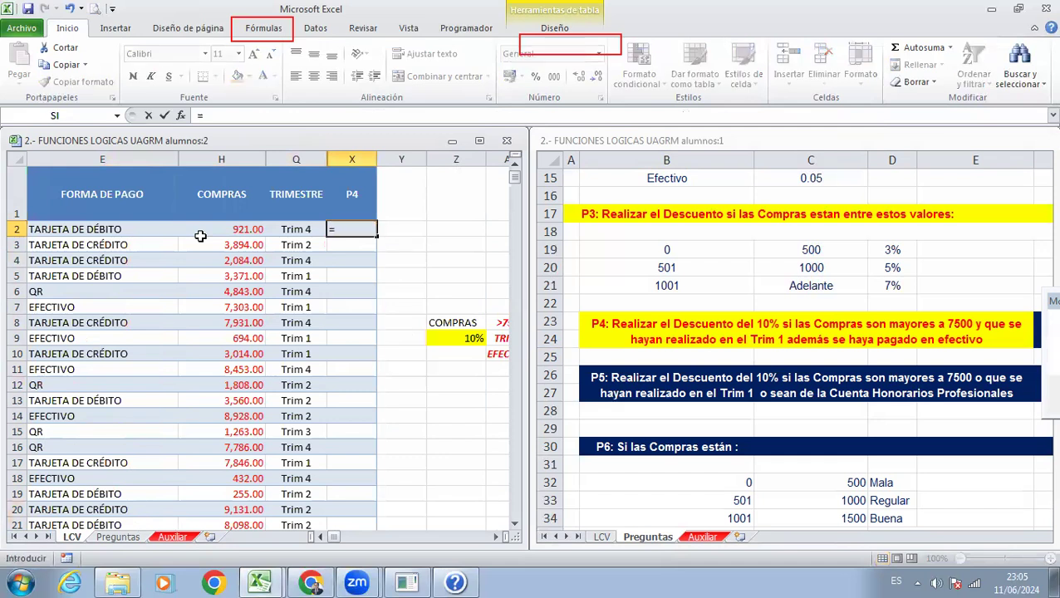
text(y)
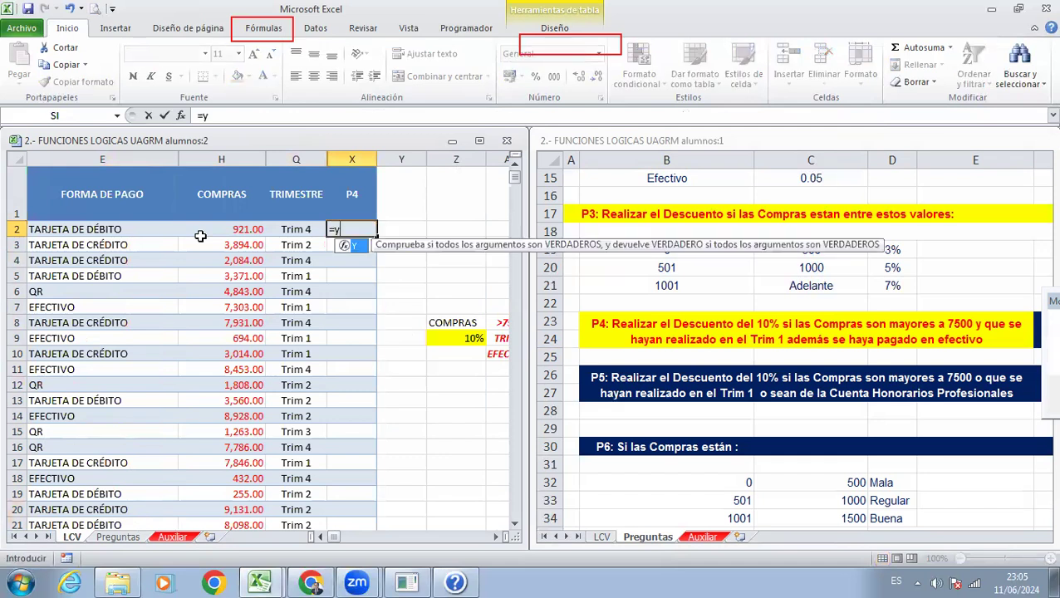
key(BackSpace)
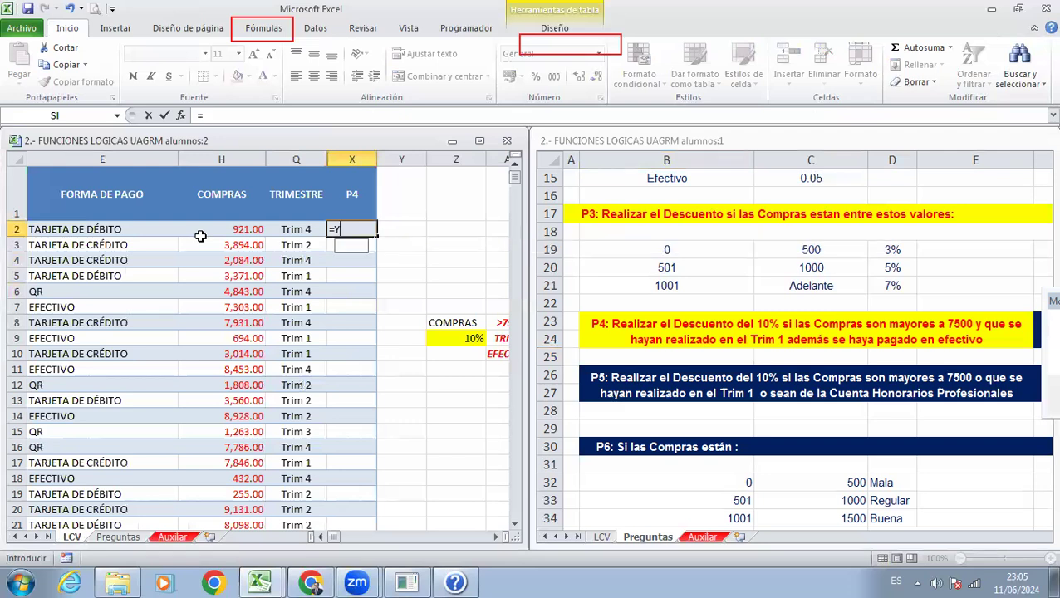
text(Y)
Step: Insert the Y function from the Lógica category and bring up its function arguments
key(shift+F3)
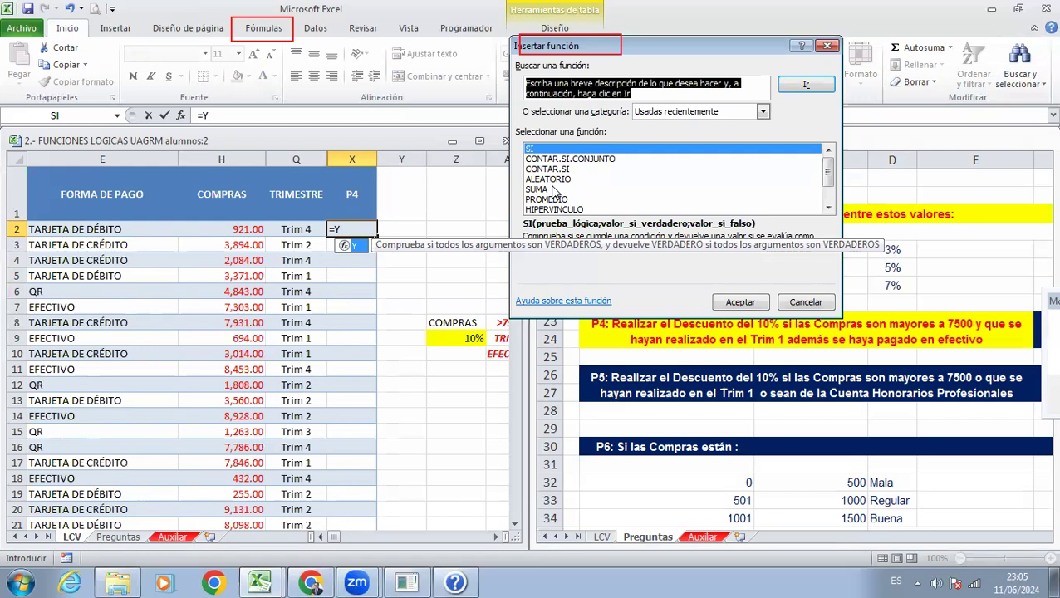
scroll(575, 201, down, 1)
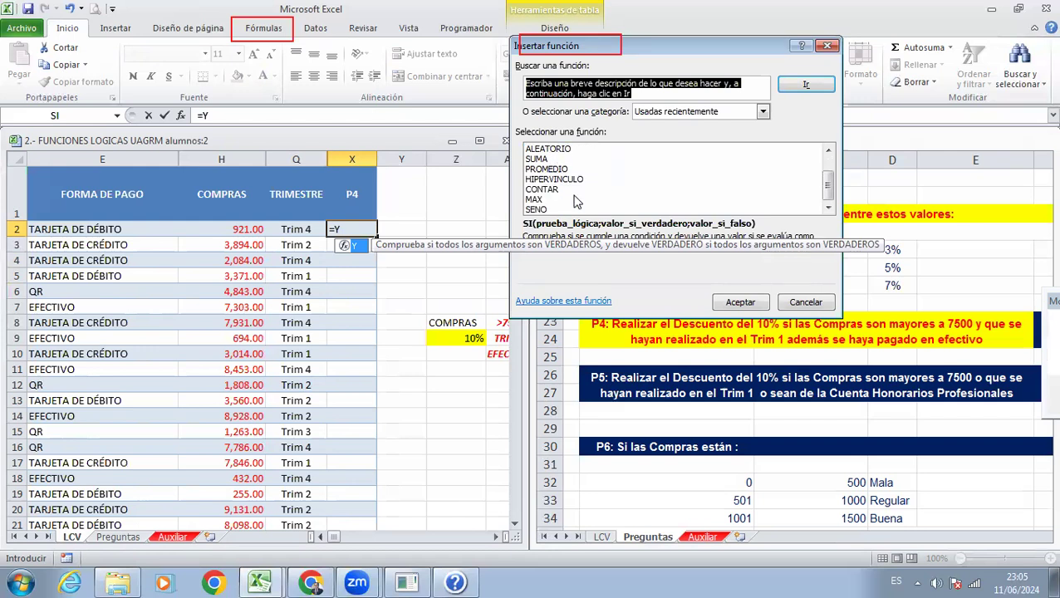
scroll(576, 201, up, 1)
click(680, 114)
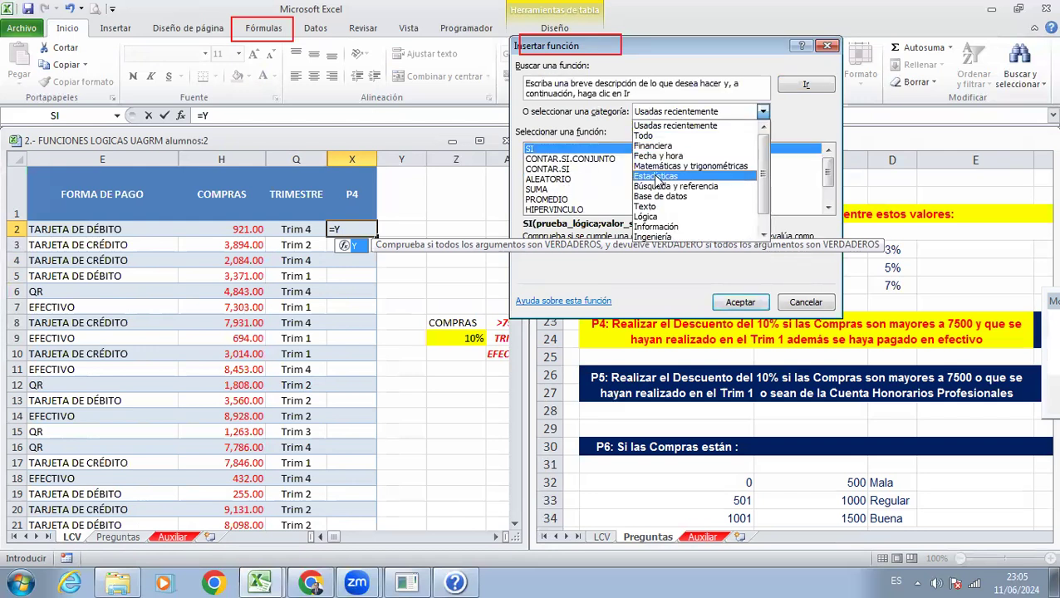
click(663, 217)
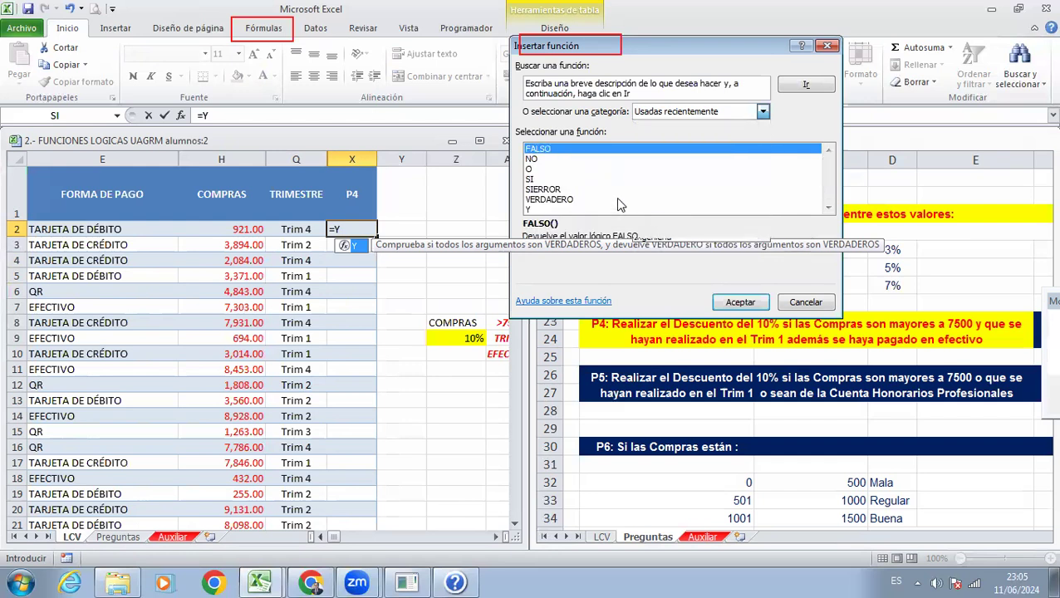
click(532, 209)
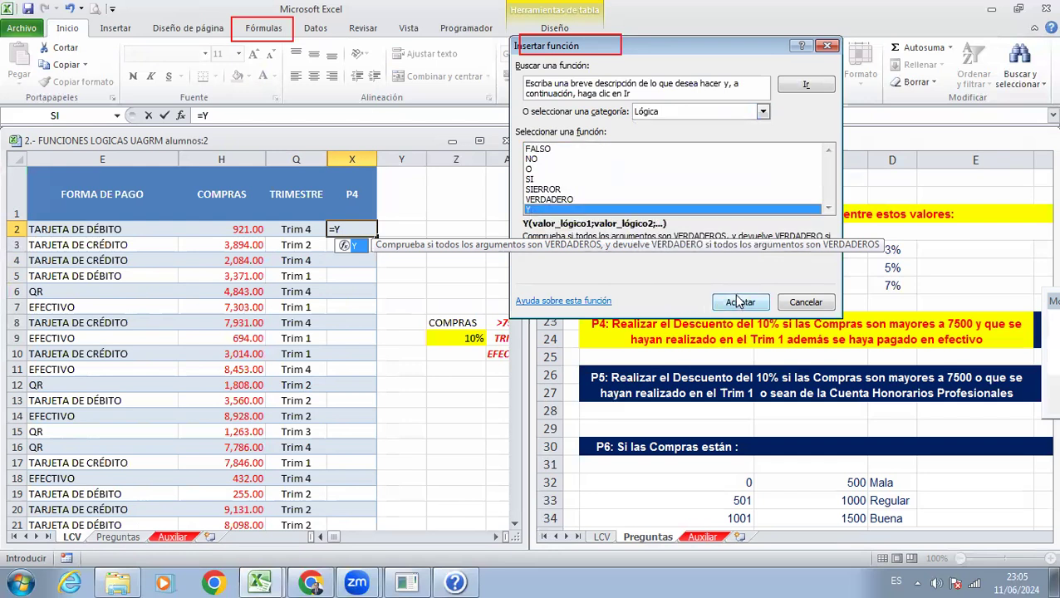
click(762, 112)
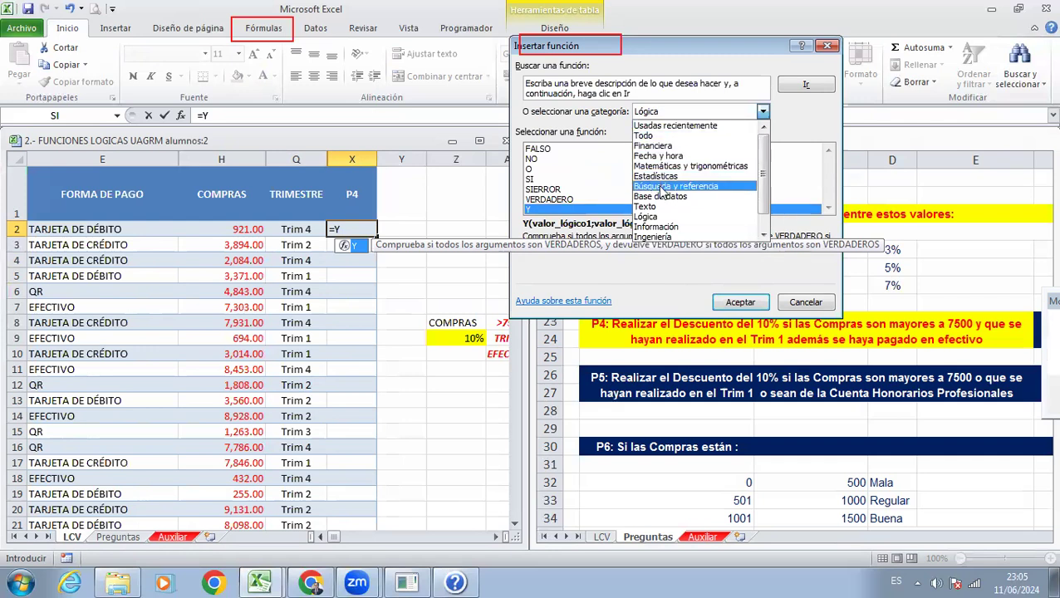
click(653, 216)
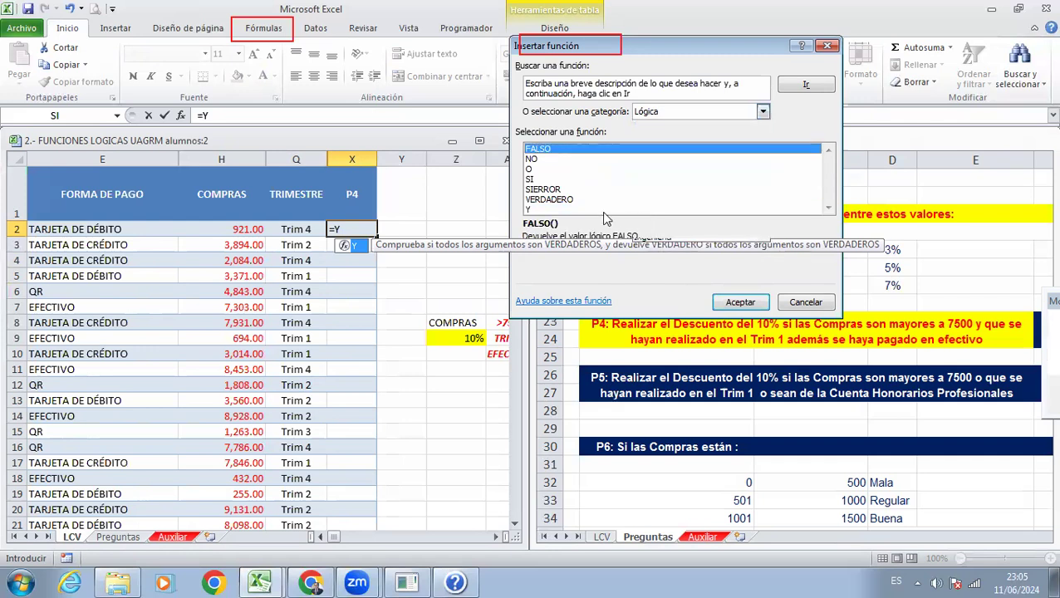
click(536, 181)
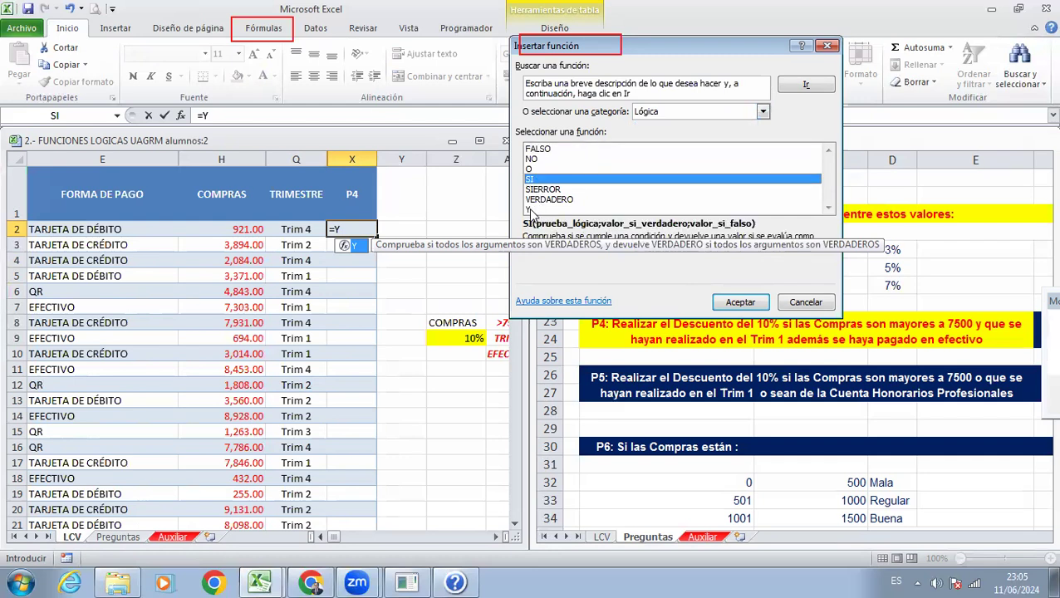
click(532, 210)
click(740, 301)
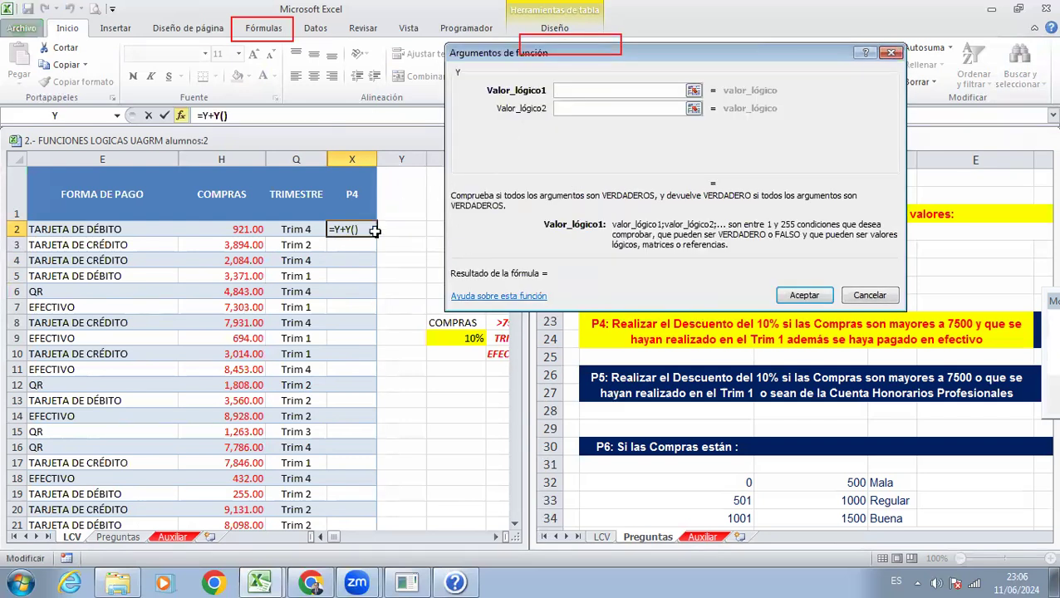
Step: Remove the extra Y+ from the X2 formula so it reads =Y()
click(226, 116)
click(214, 117)
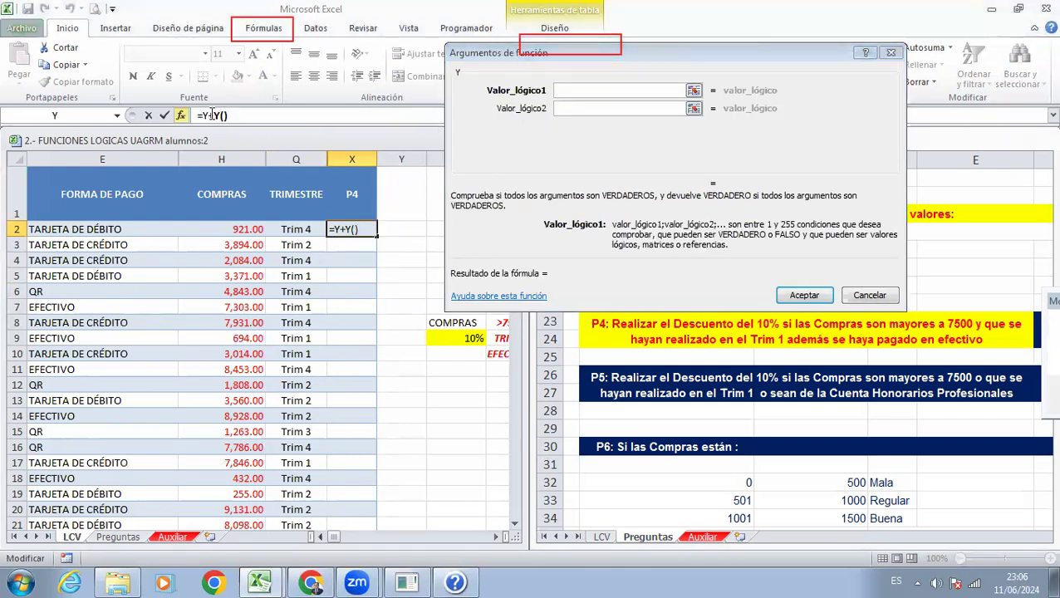
key(BackSpace)
key(BackSpace)
click(599, 92)
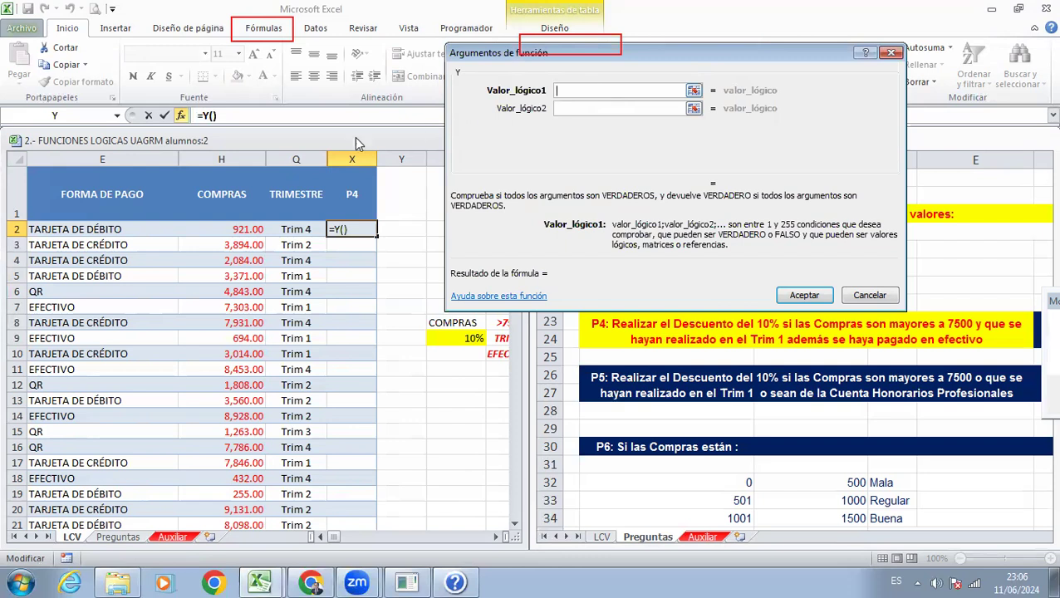
click(249, 228)
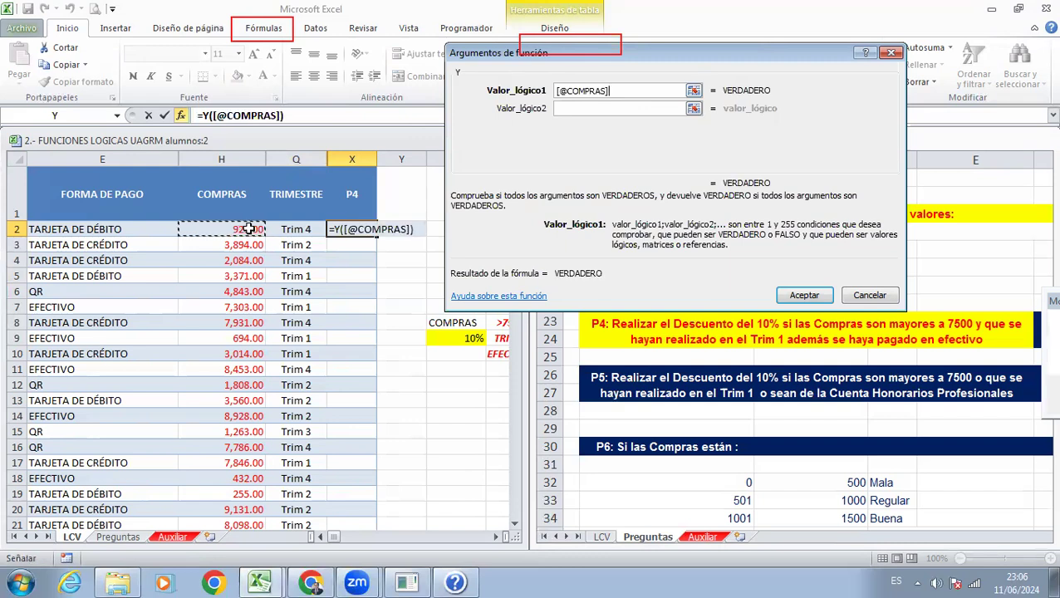
text(>=)
key(BackSpace)
text(7500)
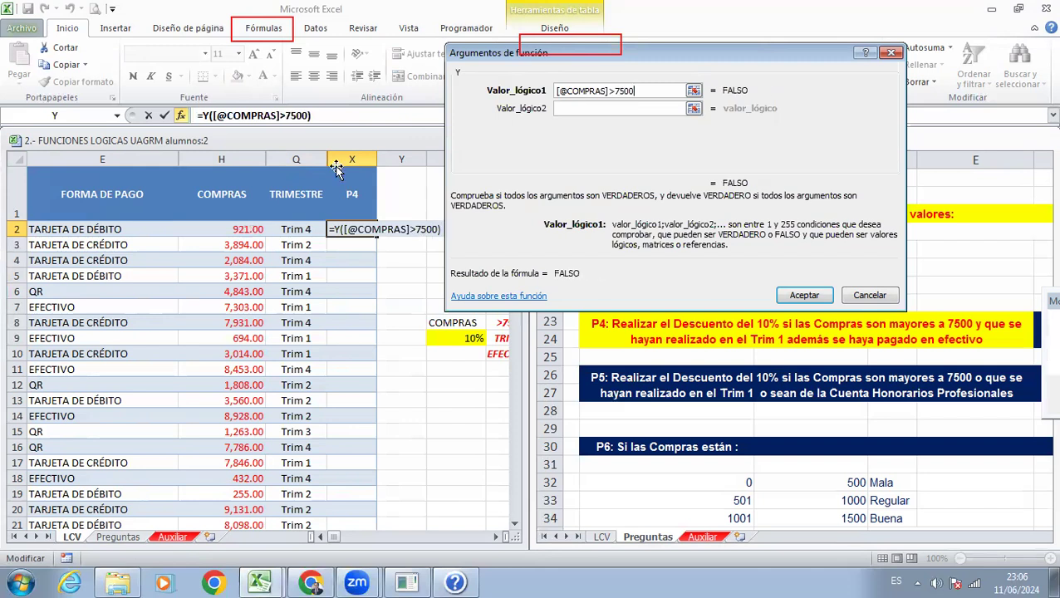
click(564, 108)
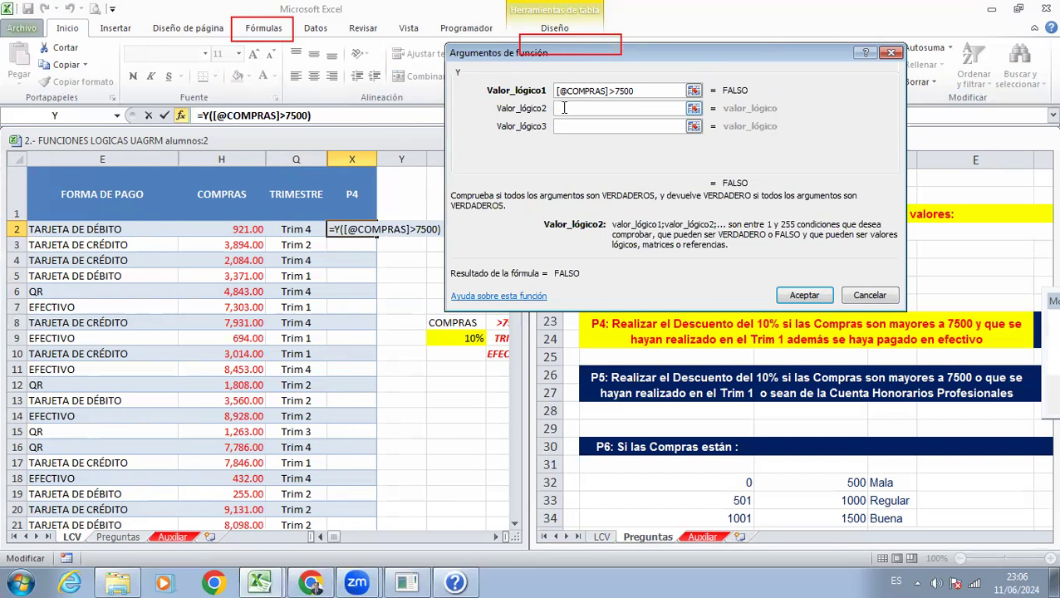
click(284, 228)
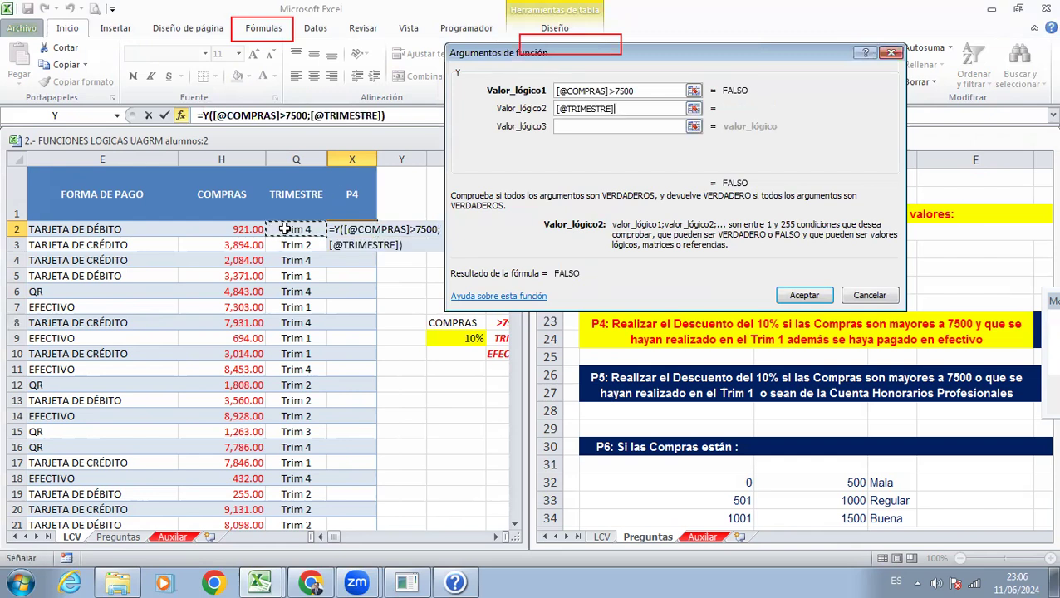
text(="TRIM 1")
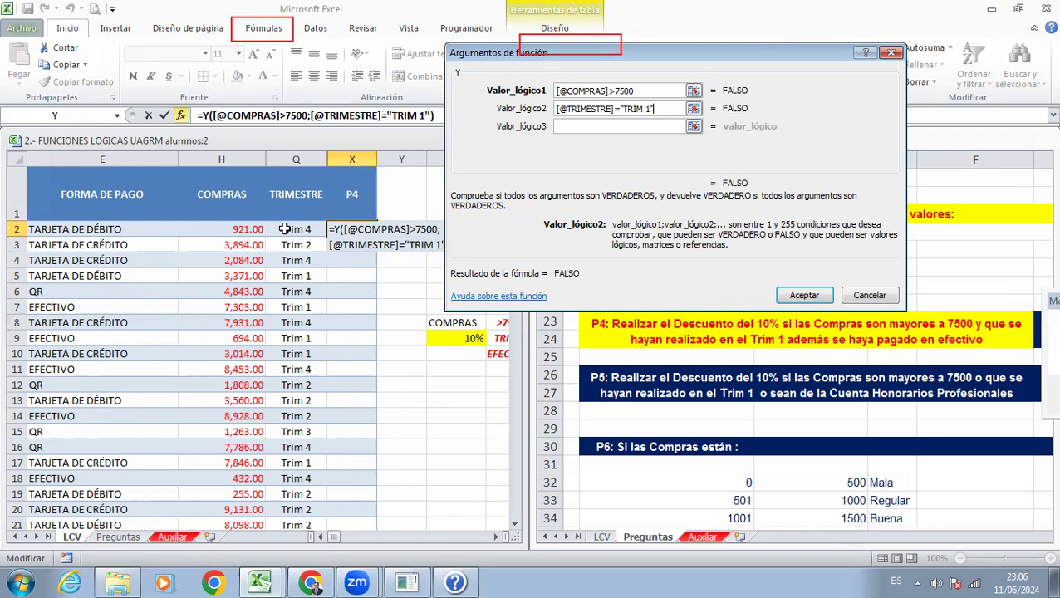
key(BackSpace)
key(BackSpace)
key(BackSpace)
key(BackSpace)
key(BackSpace)
key(BackSpace)
key(BackSpace)
key(BackSpace)
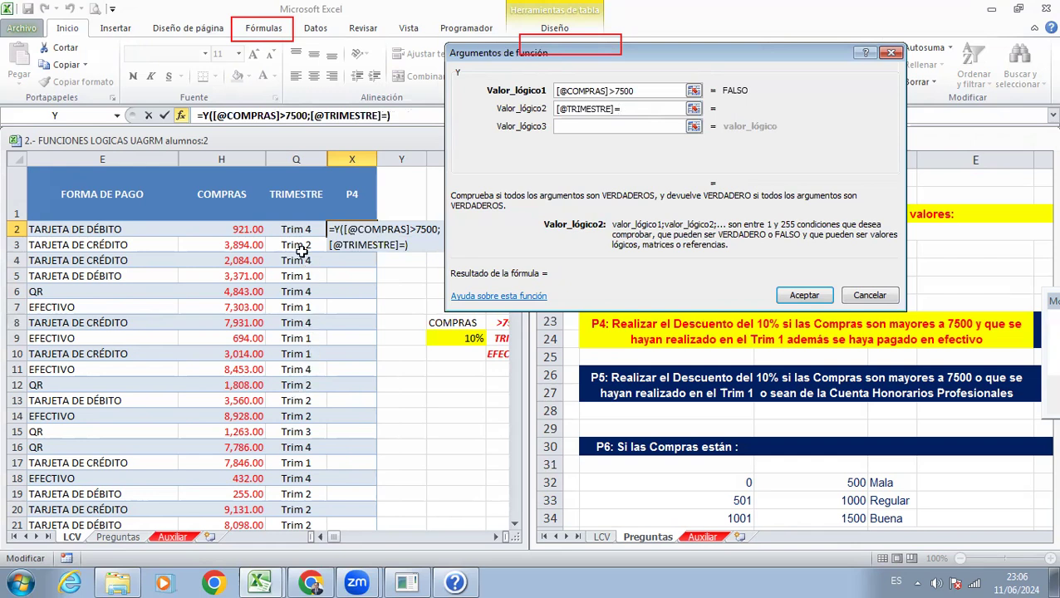
click(286, 275)
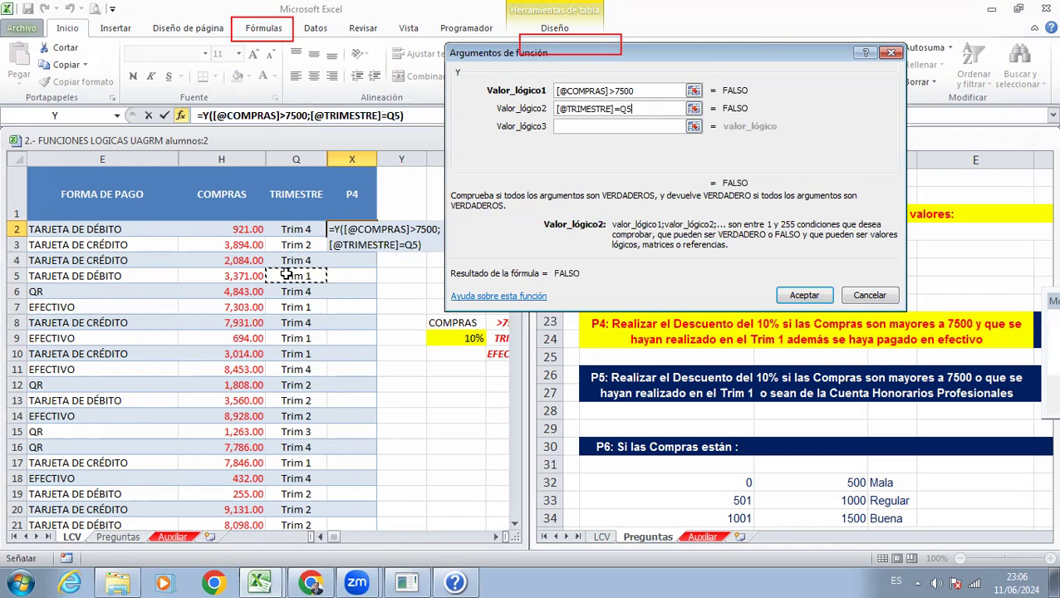
key(F4)
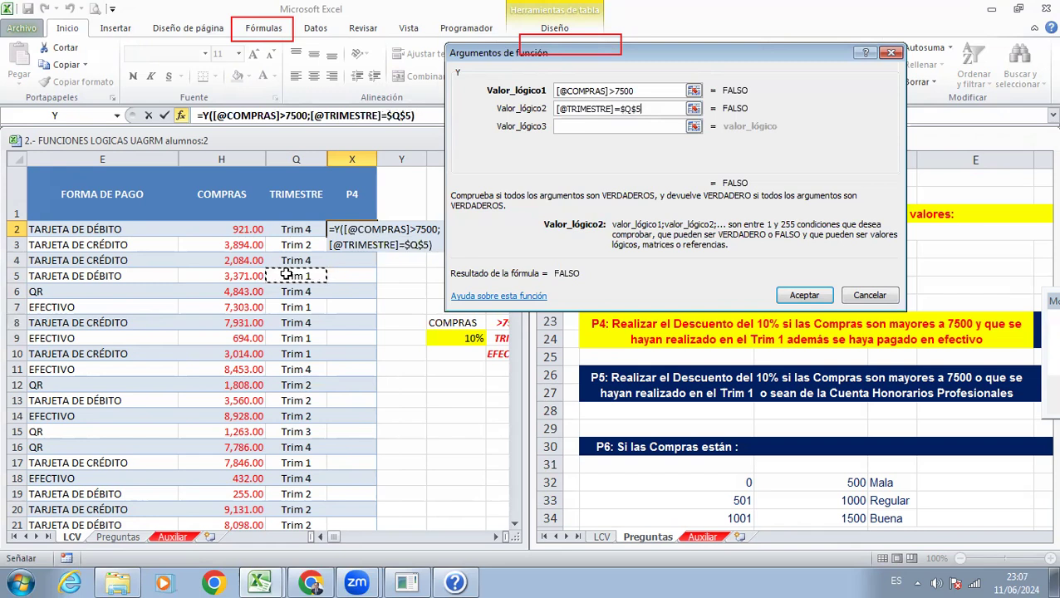
Step: Add [@[FORMA DE PAGO]]="EFECTIVO" as the Y function's third condition and accept the formula
click(563, 129)
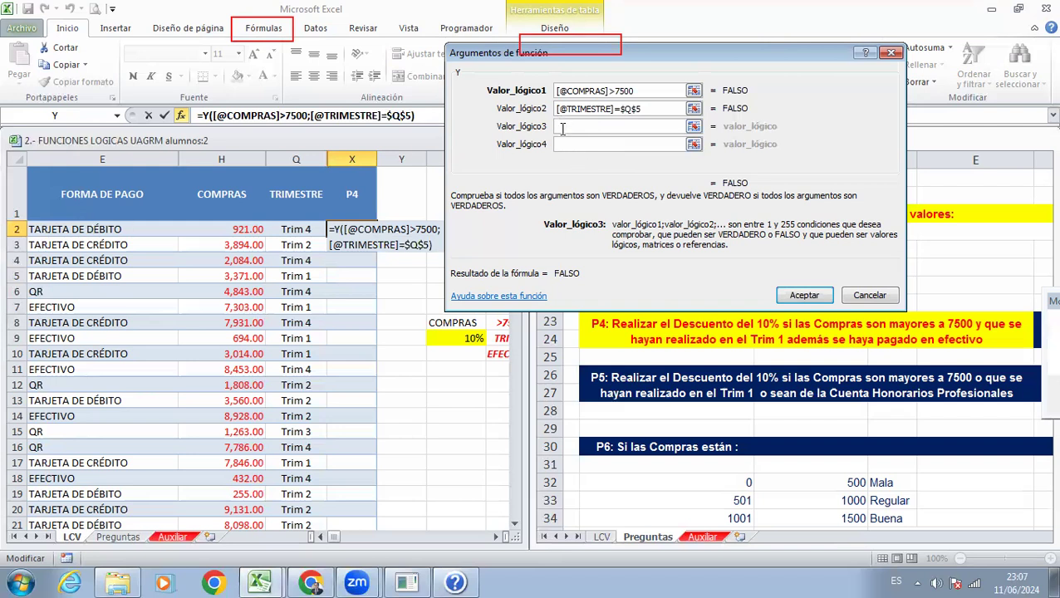
click(131, 231)
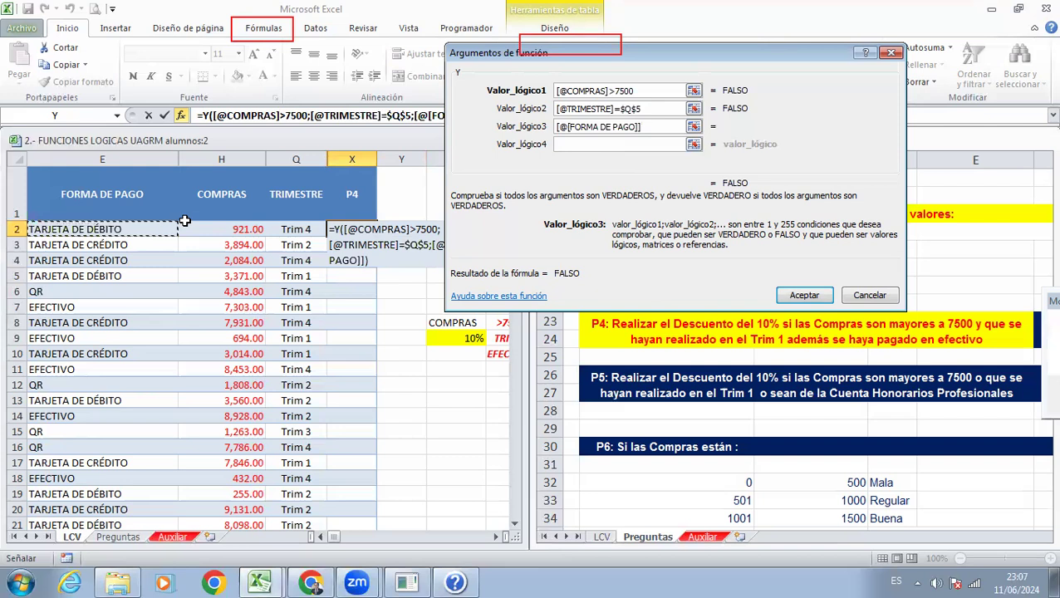
text(=)
click(79, 307)
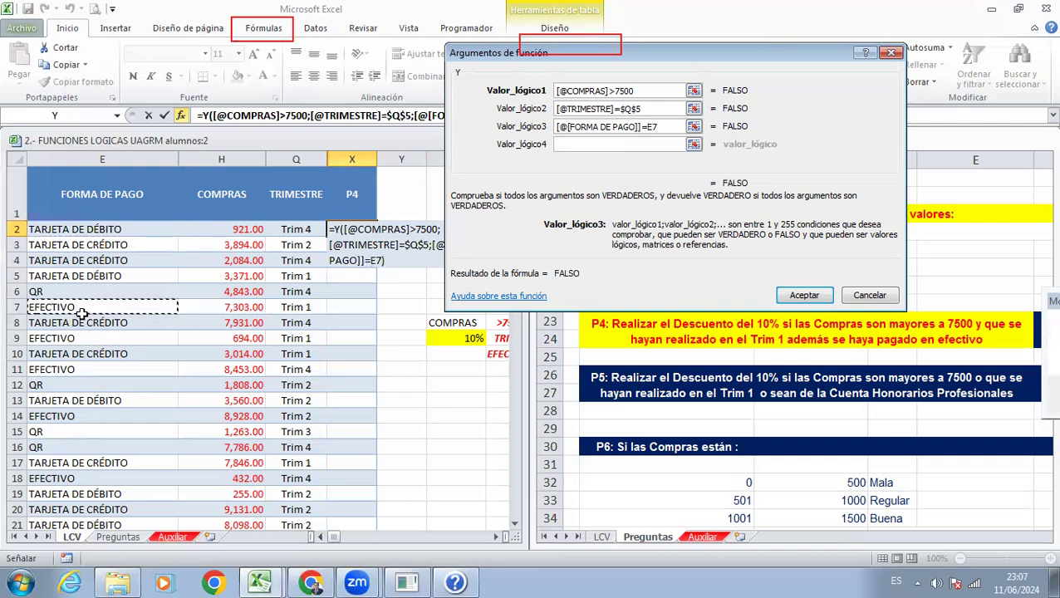
key(BackSpace)
key(BackSpace)
text("EFECTIVO")
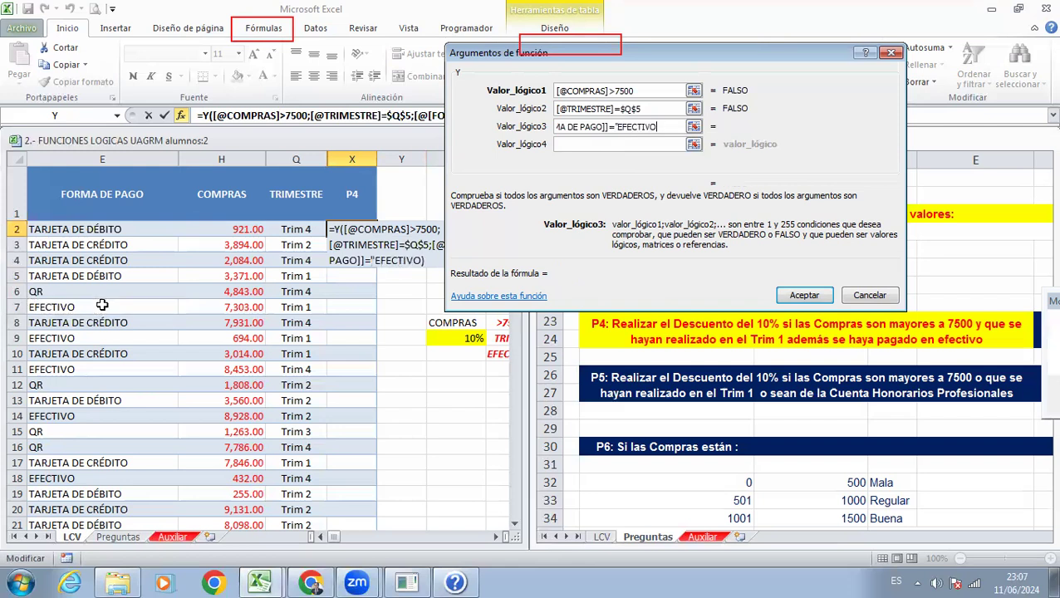
click(785, 296)
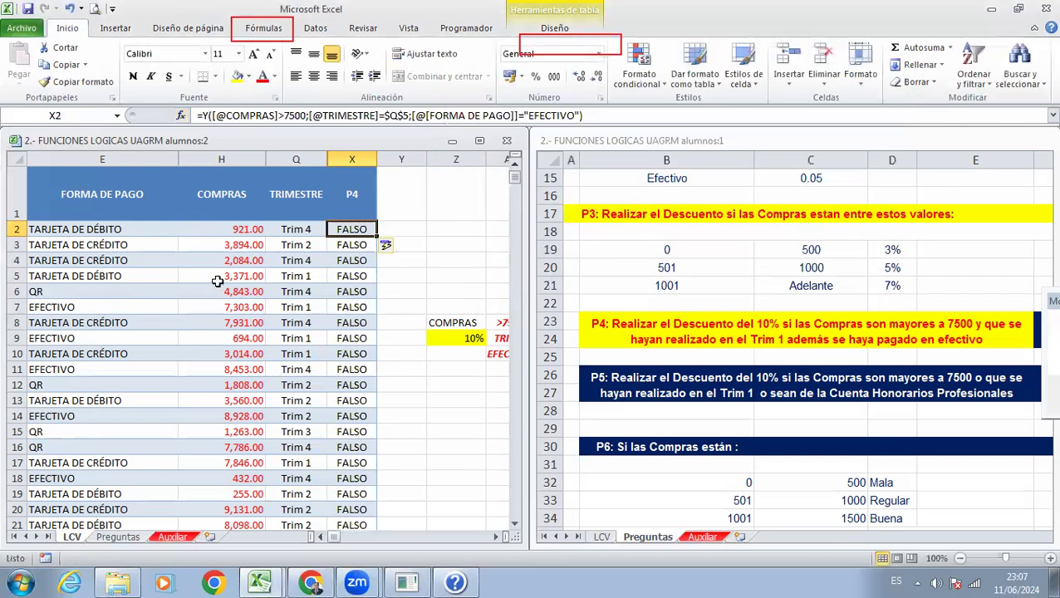
Step: Widen the P4 column slightly and select its results in X2:X12
drag(376, 159, 393, 159)
click(344, 286)
drag(355, 230, 357, 382)
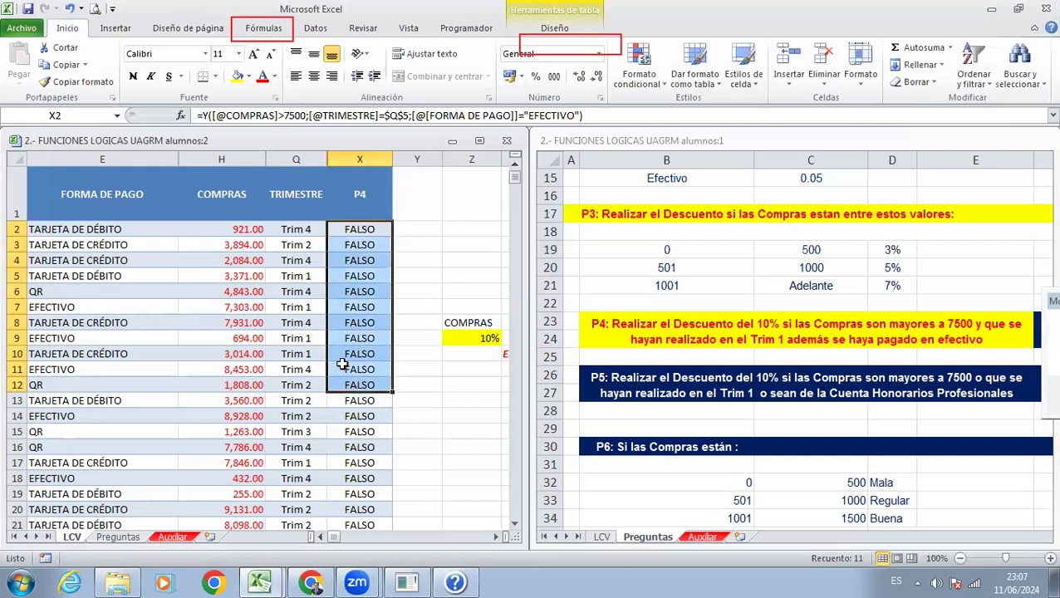
Step: Fill the COMPRAS cell H8 with yellow and check row 8's quarter and payment method against the conditions
click(231, 323)
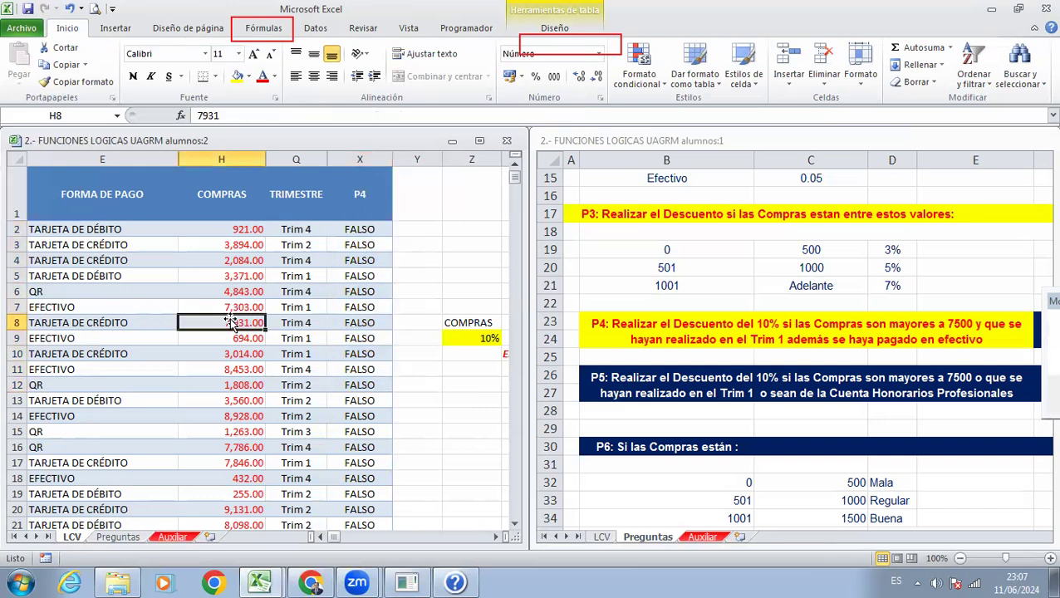
click(235, 77)
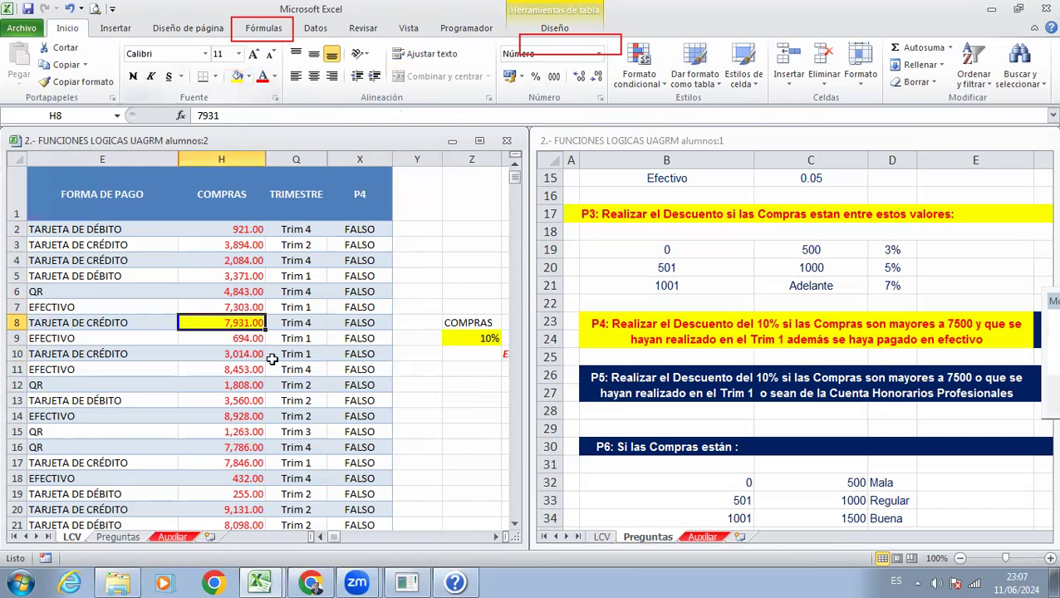
click(301, 323)
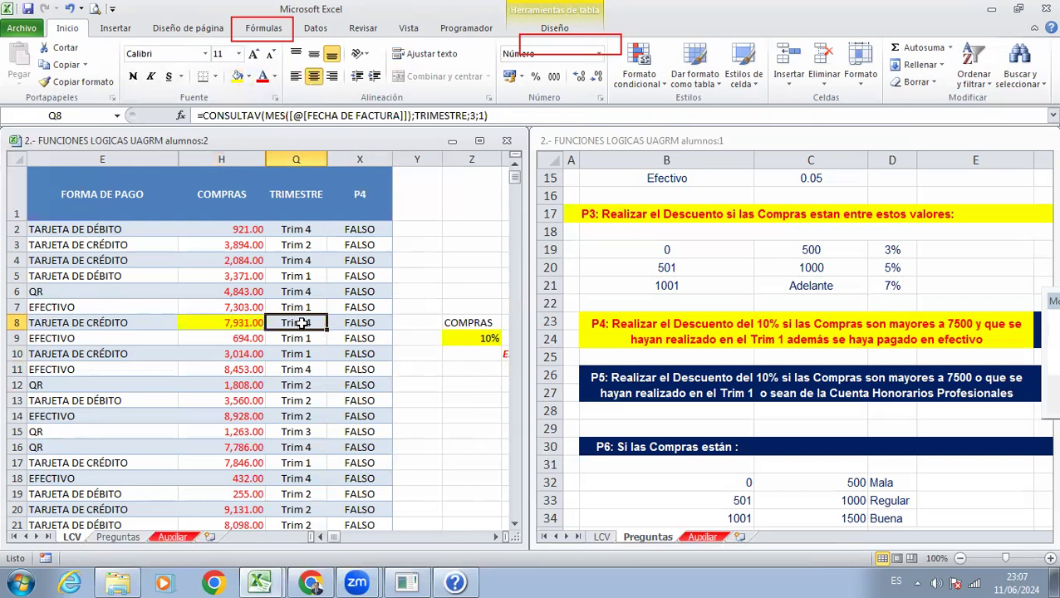
click(138, 324)
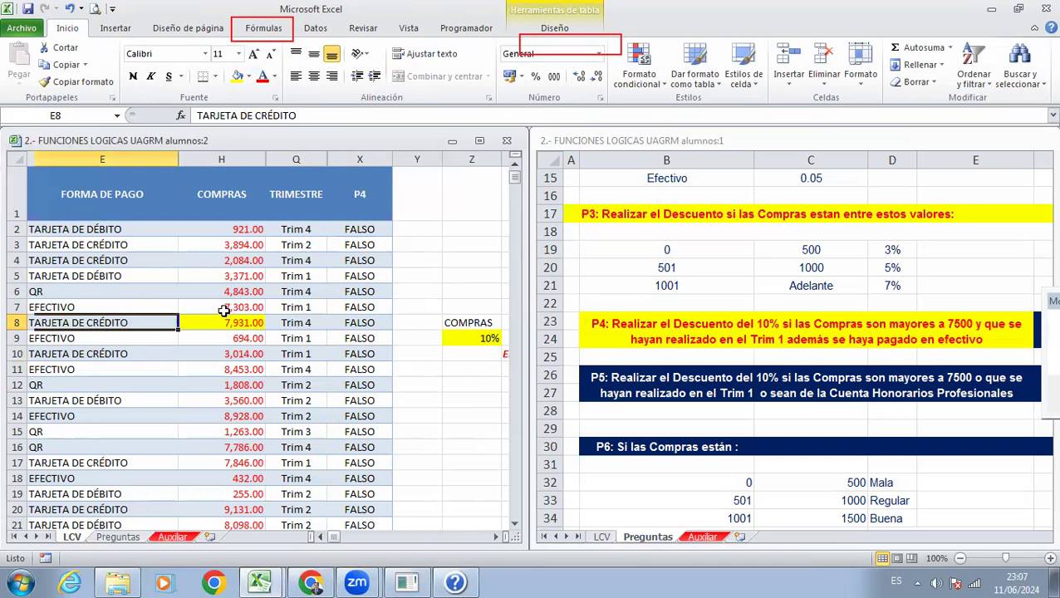
click(231, 321)
drag(287, 322, 163, 318)
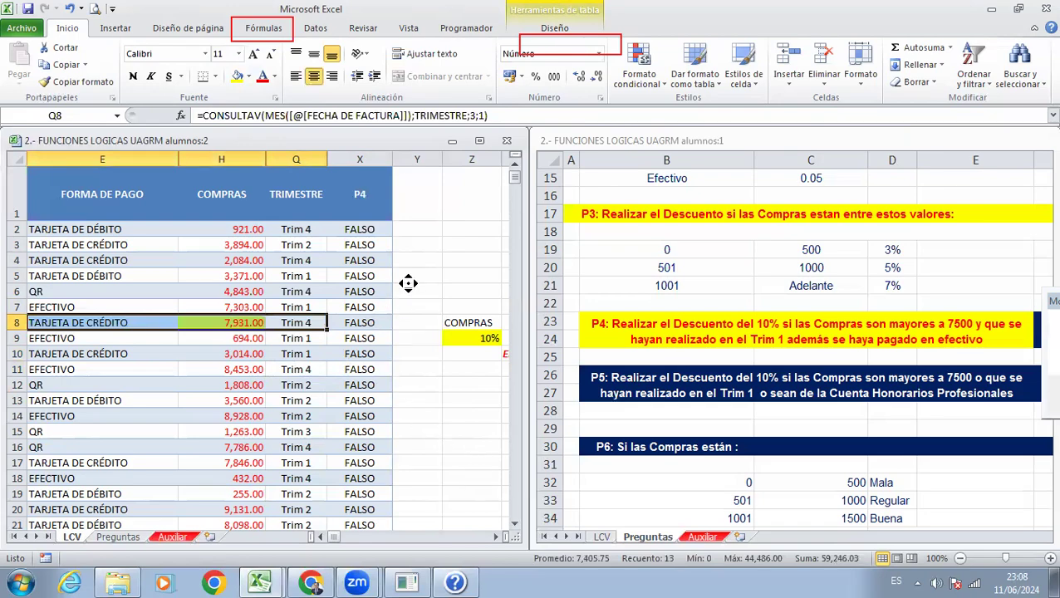
Step: Find a VERDADERO result further down the P4 column and check that row's purchase amount, payment method and quarter
scroll(408, 284, down, 4)
scroll(408, 283, down, 10)
scroll(408, 284, down, 7)
click(384, 349)
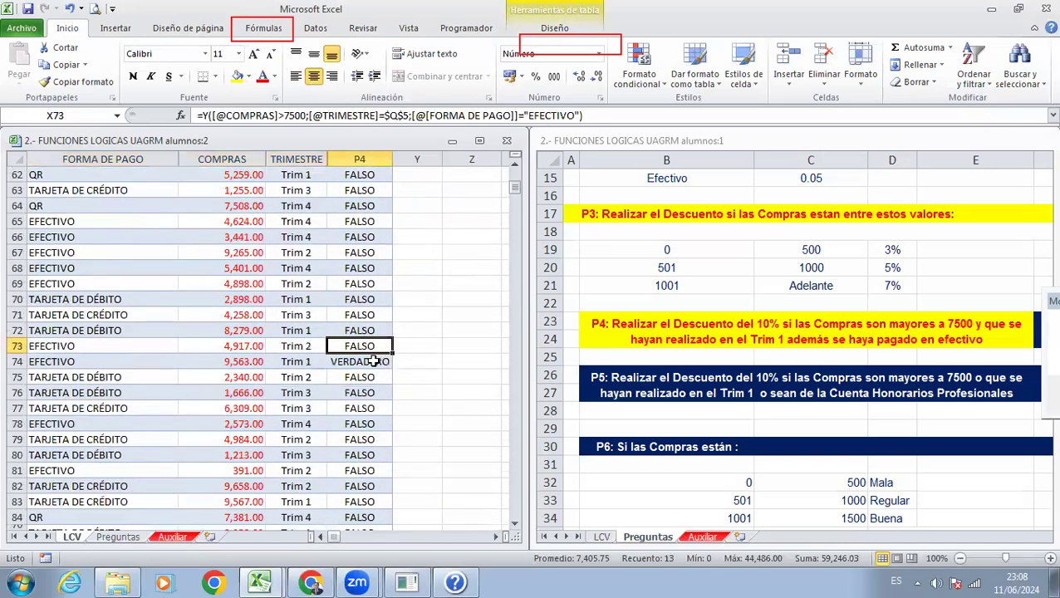
click(375, 360)
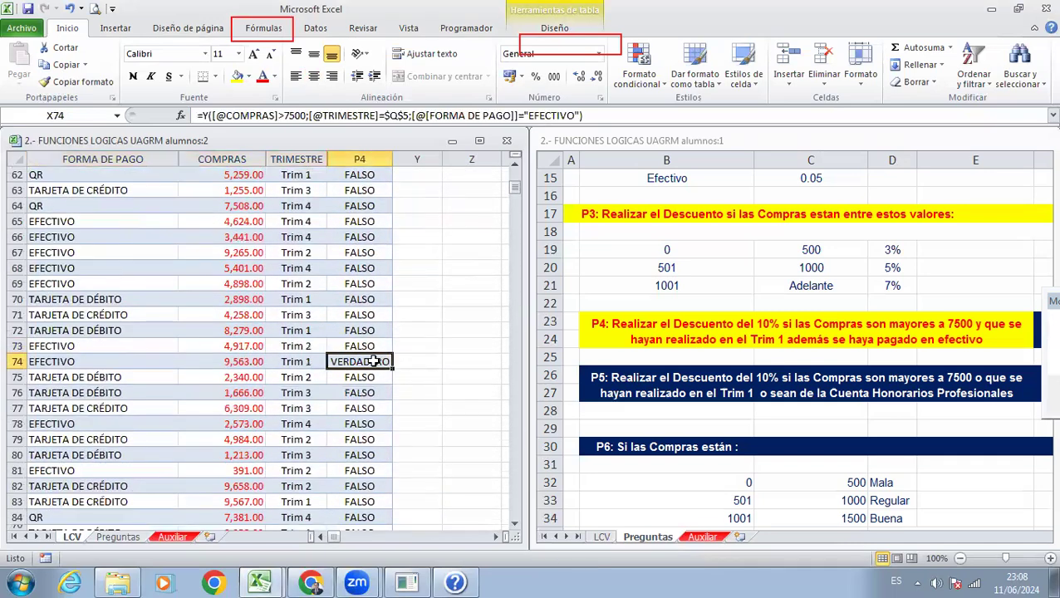
click(233, 359)
click(143, 363)
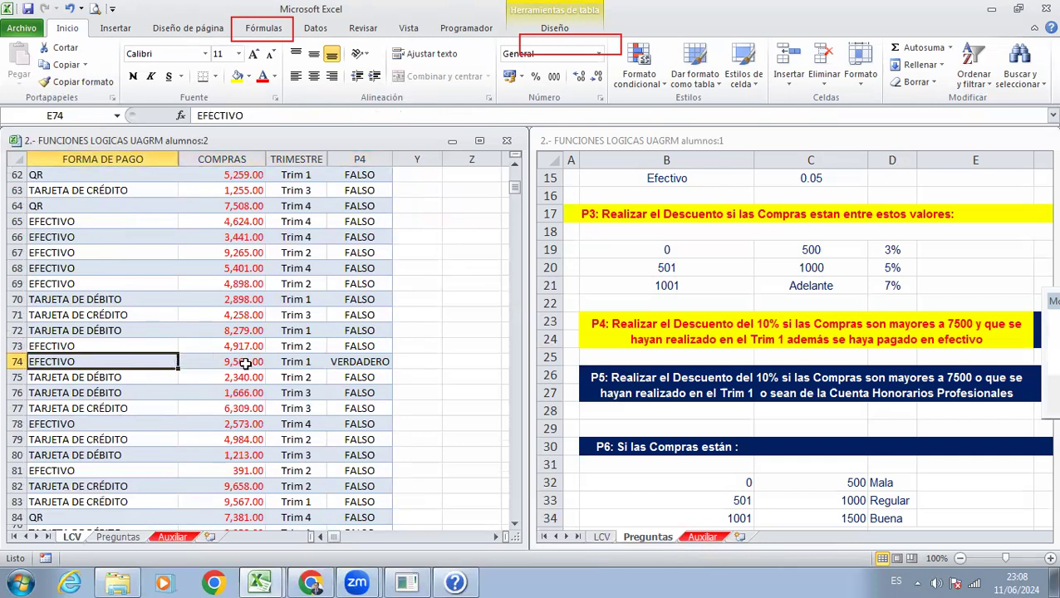
click(296, 364)
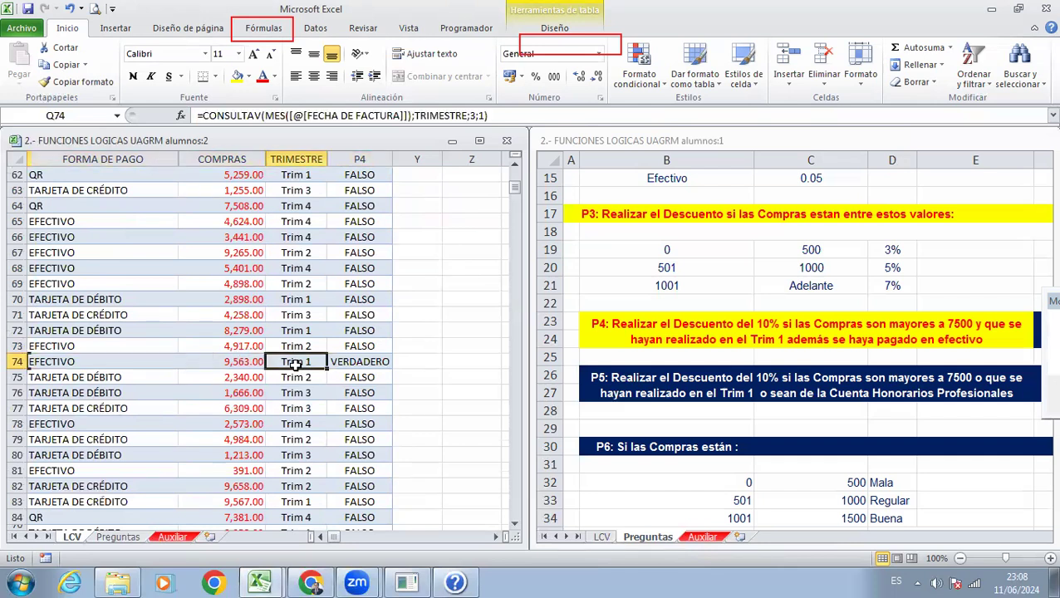
click(362, 364)
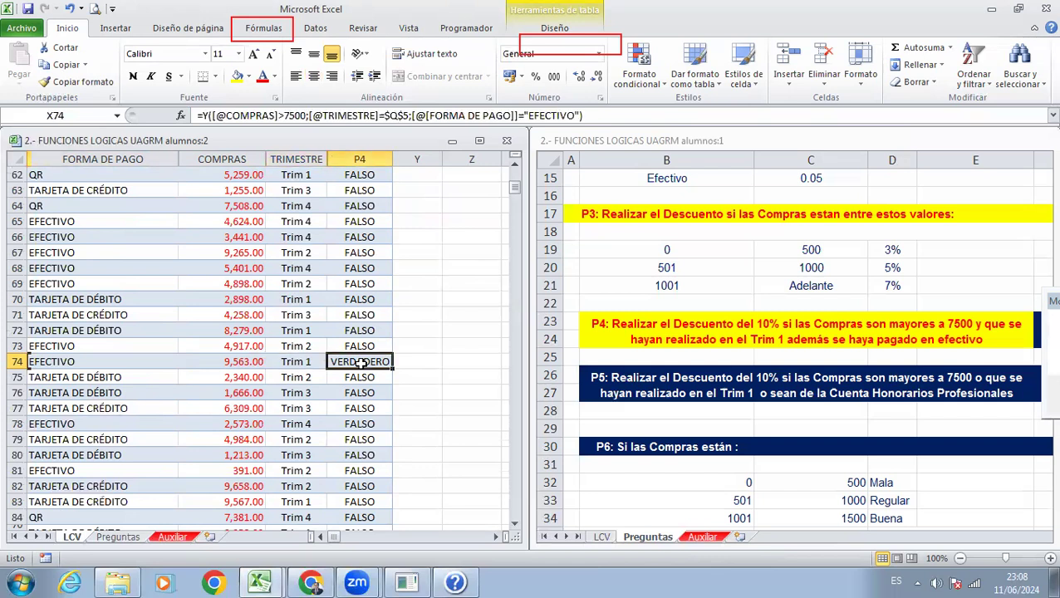
Step: Edit the formula in X2 to start an SI function around the existing Y function by inserting SI( before it
scroll(359, 364, up, 20)
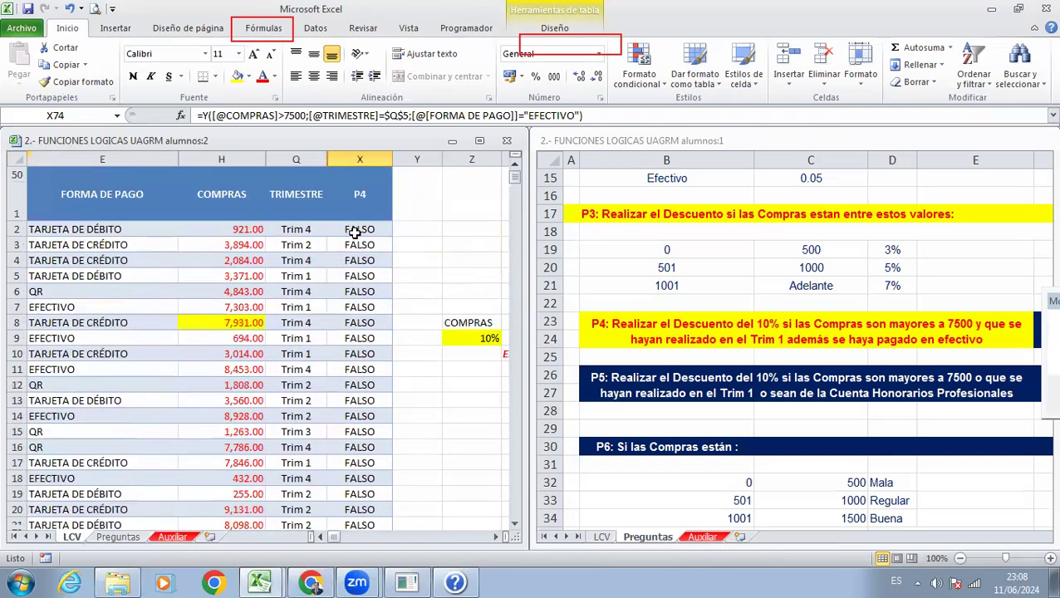
double_click(355, 234)
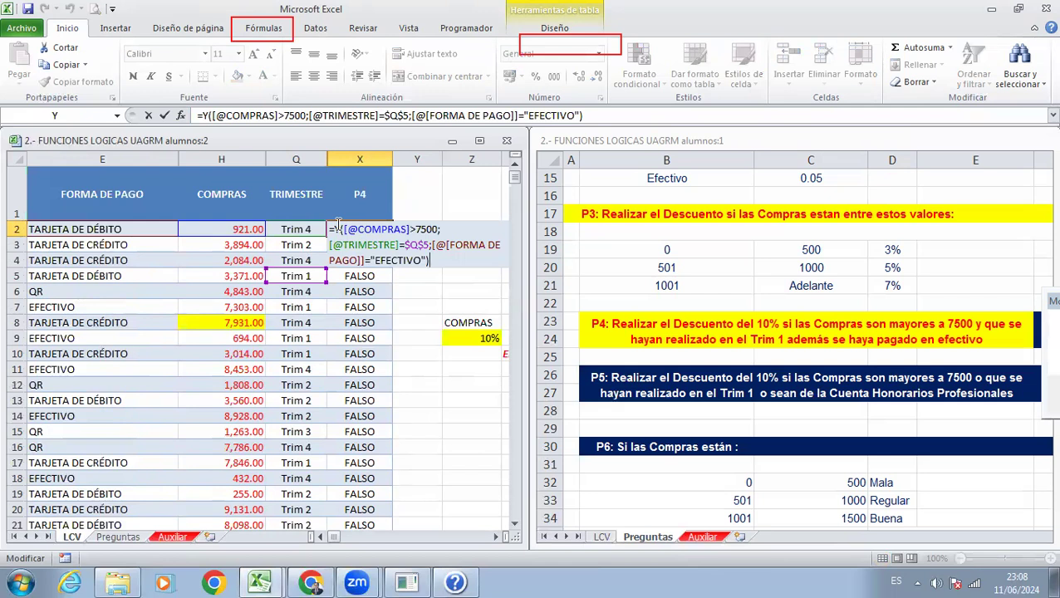
key(Escape)
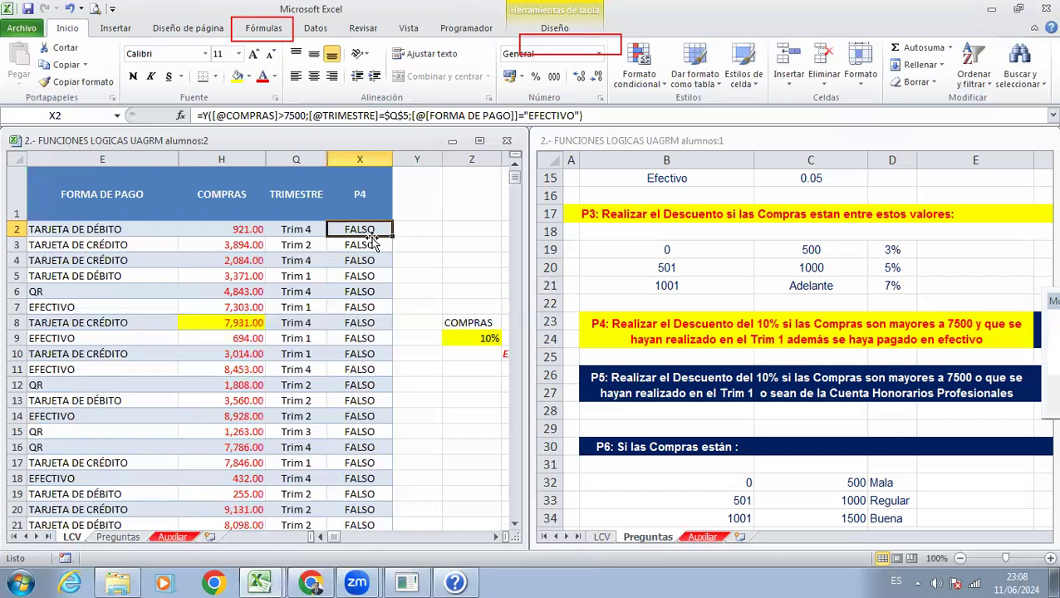
double_click(372, 236)
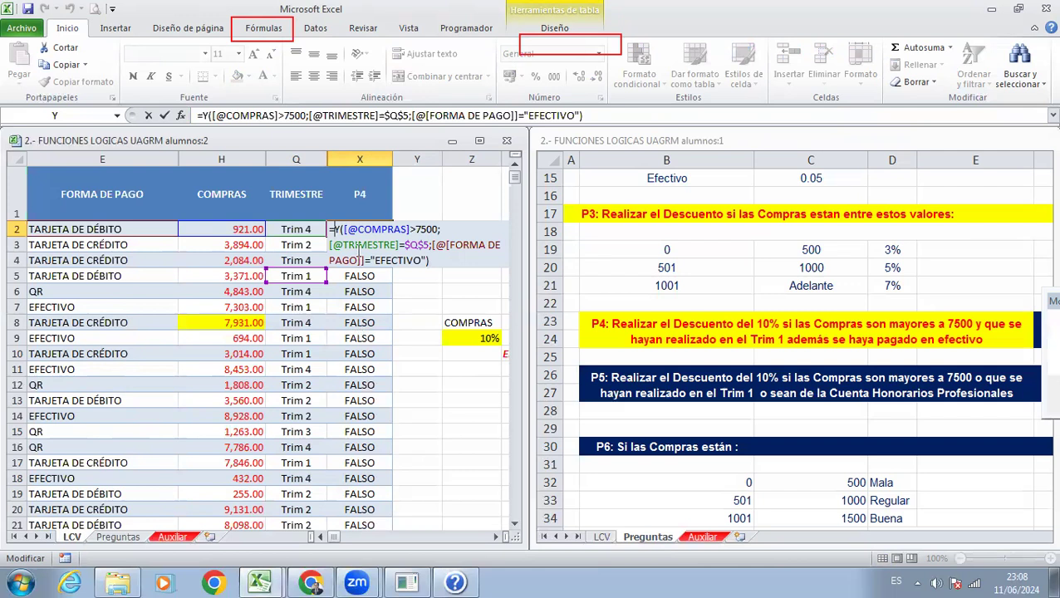
mouse_move(312, 205)
mouse_down()
mouse_move(436, 307)
mouse_move(529, 318)
mouse_move(538, 297)
mouse_up()
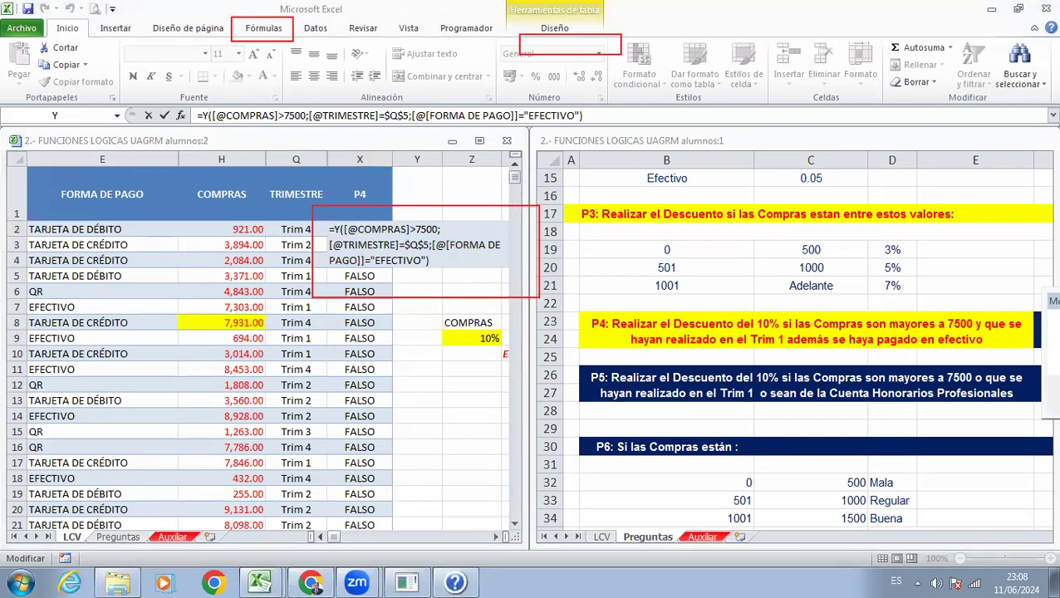
click(334, 231)
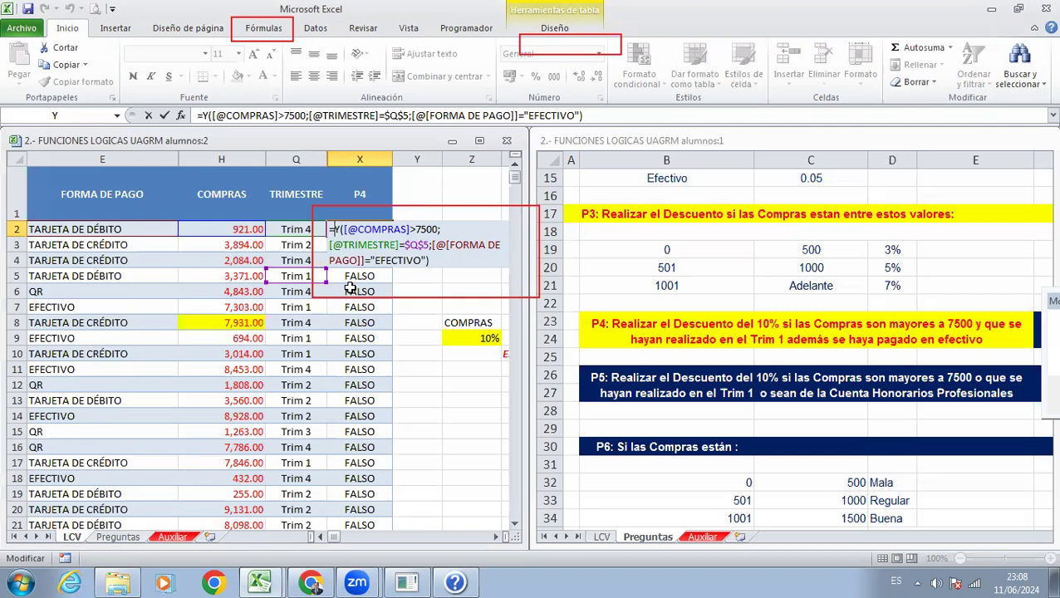
text(SI()
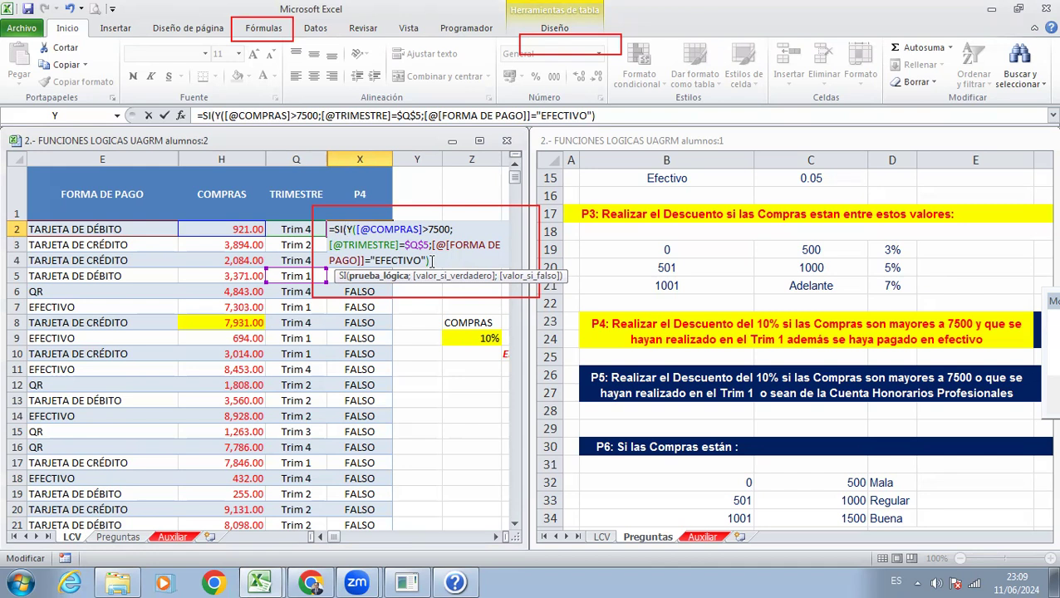
Step: Open the function arguments for the X2 formula and switch them from the nested Y function to the outer SI function
key(ctrl+a)
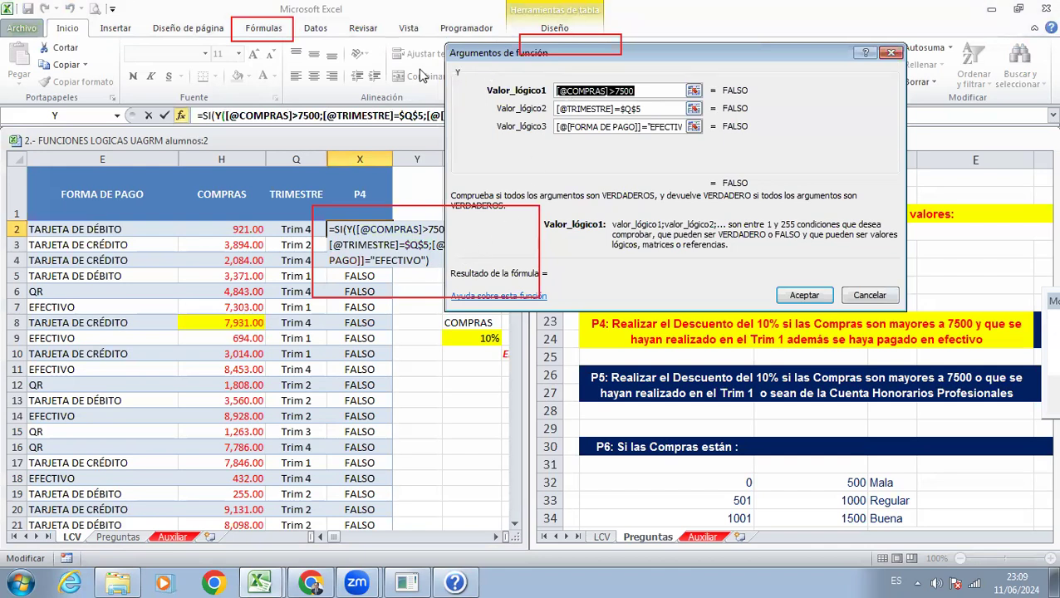
click(49, 200)
click(273, 38)
click(542, 36)
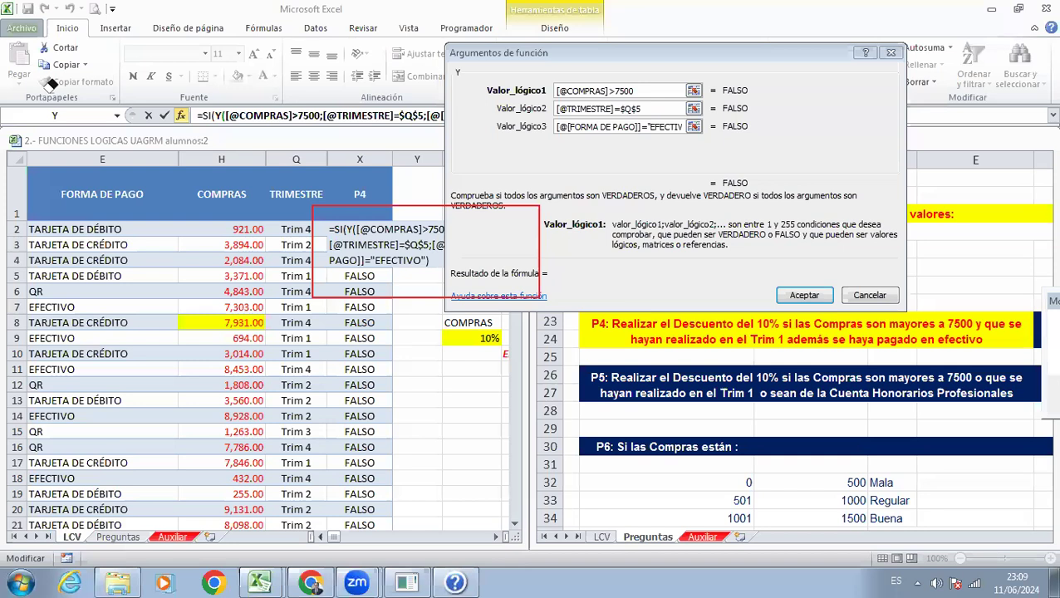
drag(436, 50, 484, 99)
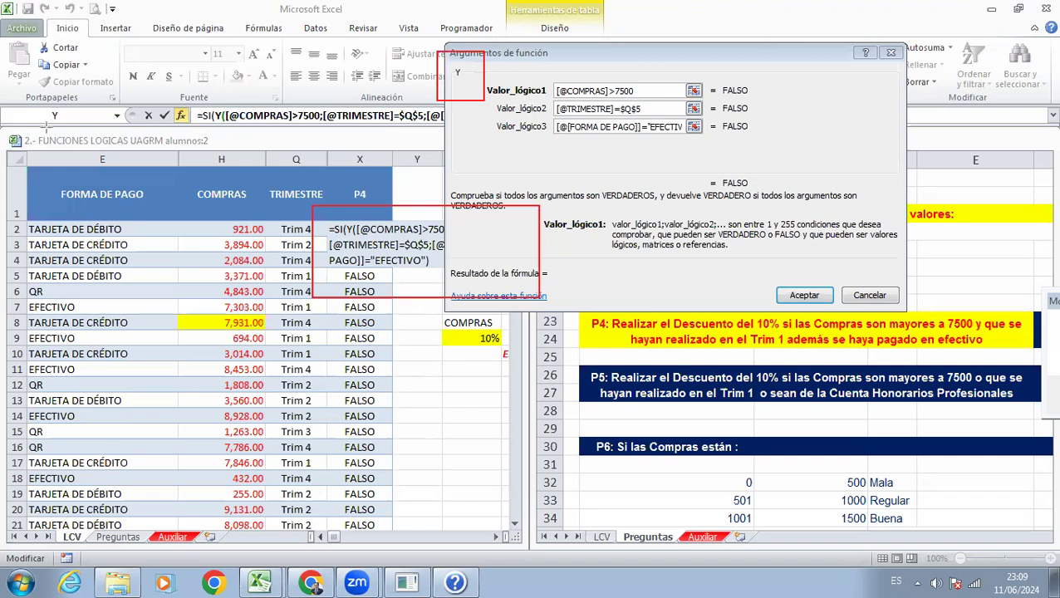
click(208, 116)
click(205, 115)
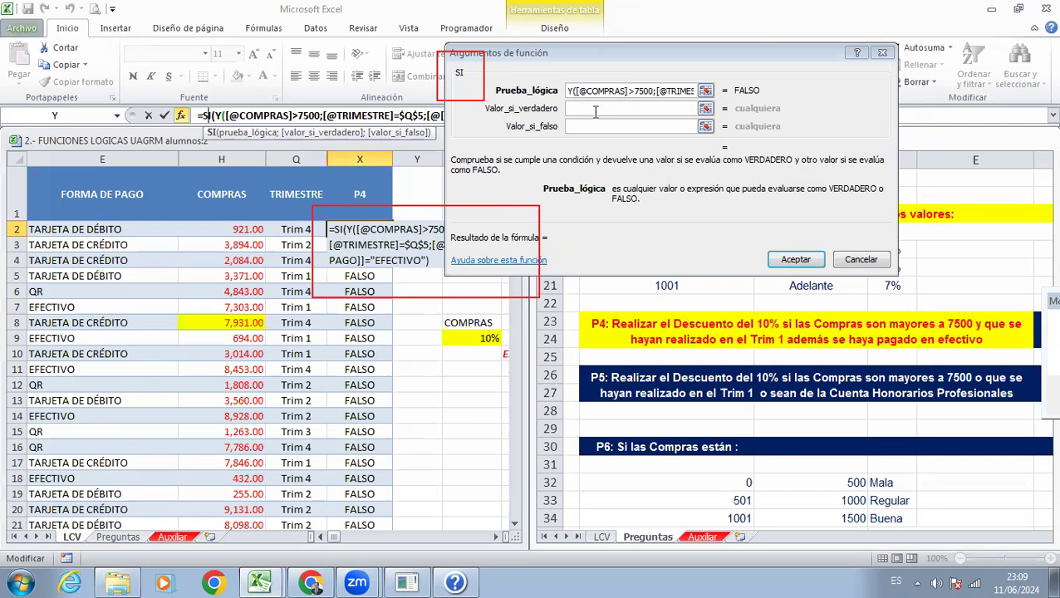
click(595, 112)
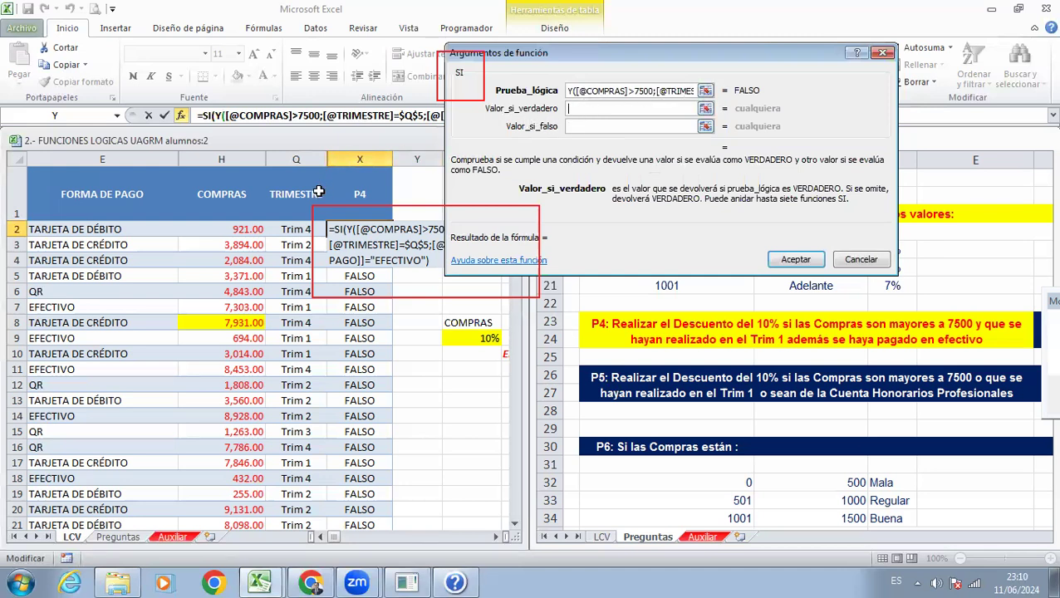
click(248, 232)
text(*10)
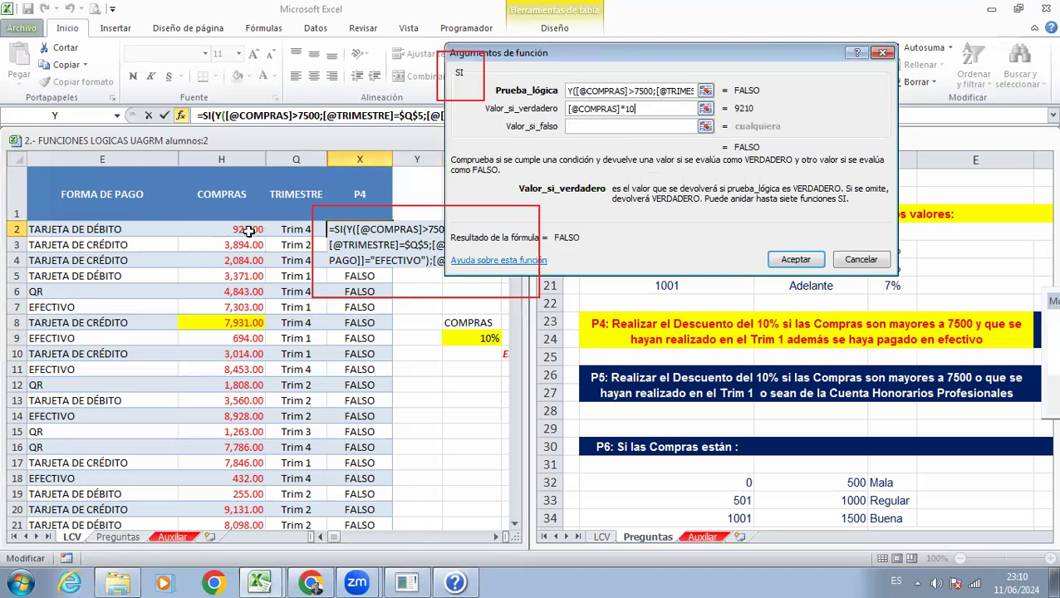
text(%)
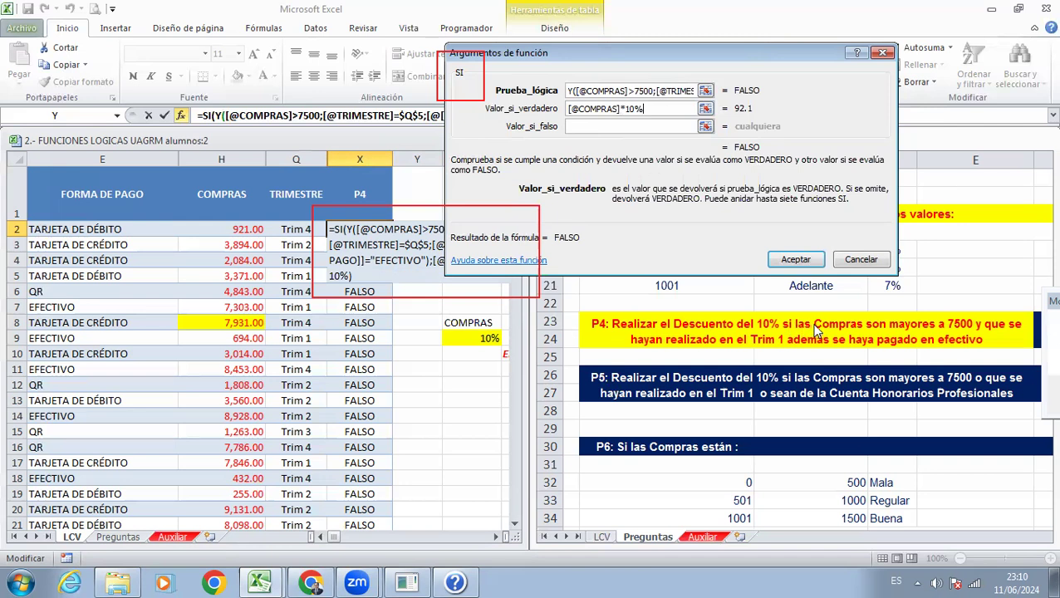
click(602, 125)
text(0)
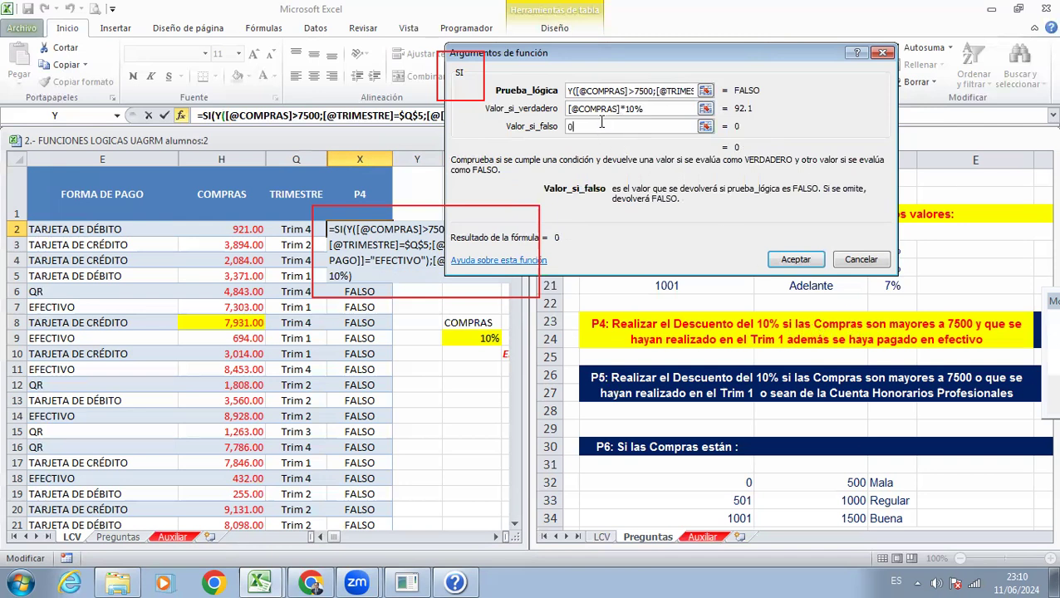
Step: Confirm the completed SI formula with the nested Y function so that it fills the P4 column
click(796, 259)
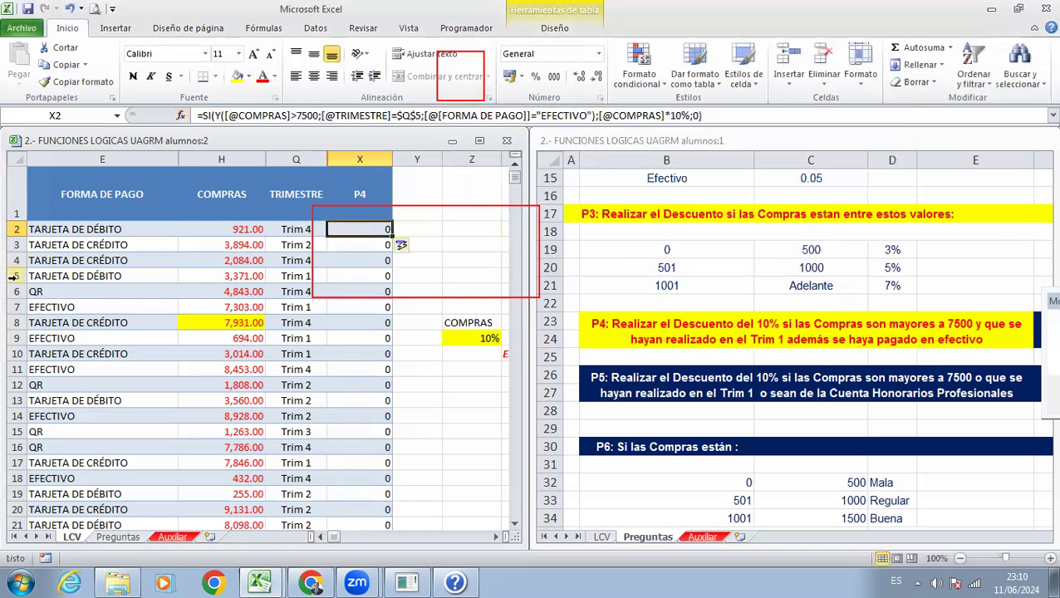
click(12, 278)
click(358, 216)
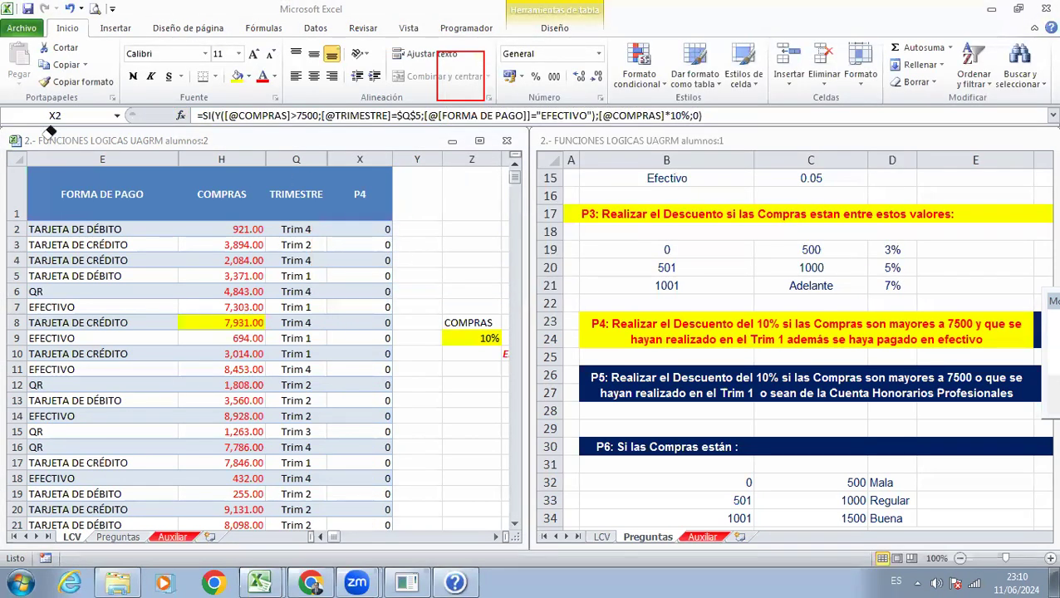
click(379, 296)
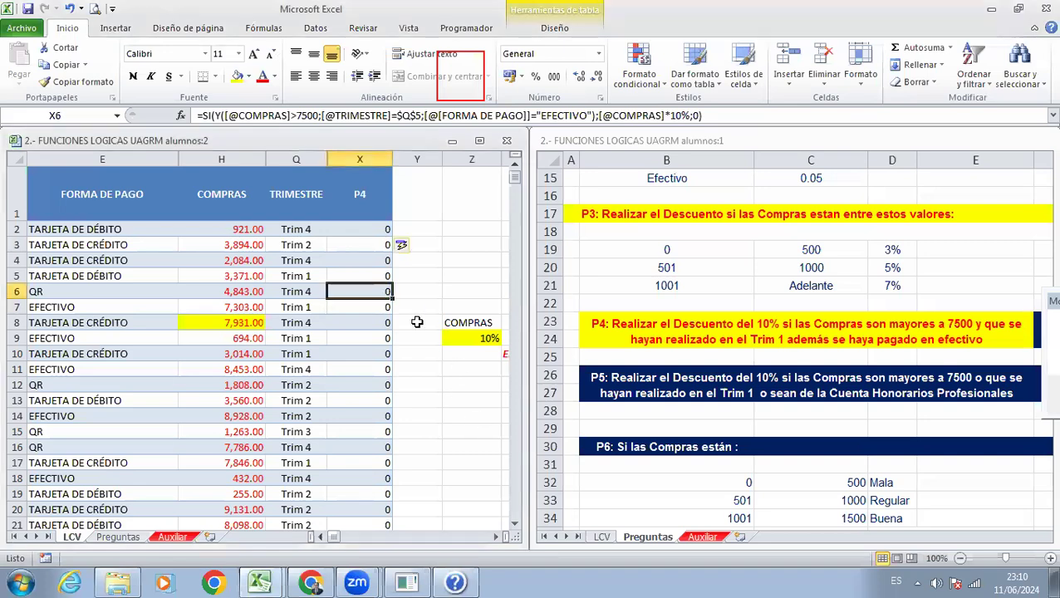
Step: Find a nonzero discount further down the P4 column and check that row's purchase amount, quarter and payment method
scroll(417, 323, down, 2)
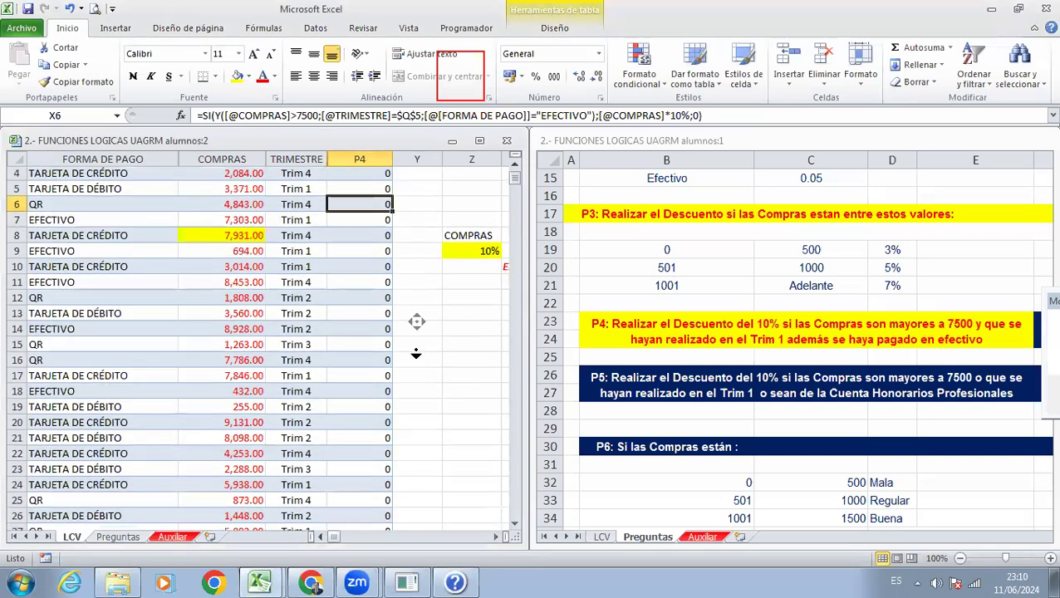
scroll(417, 360, down, 5)
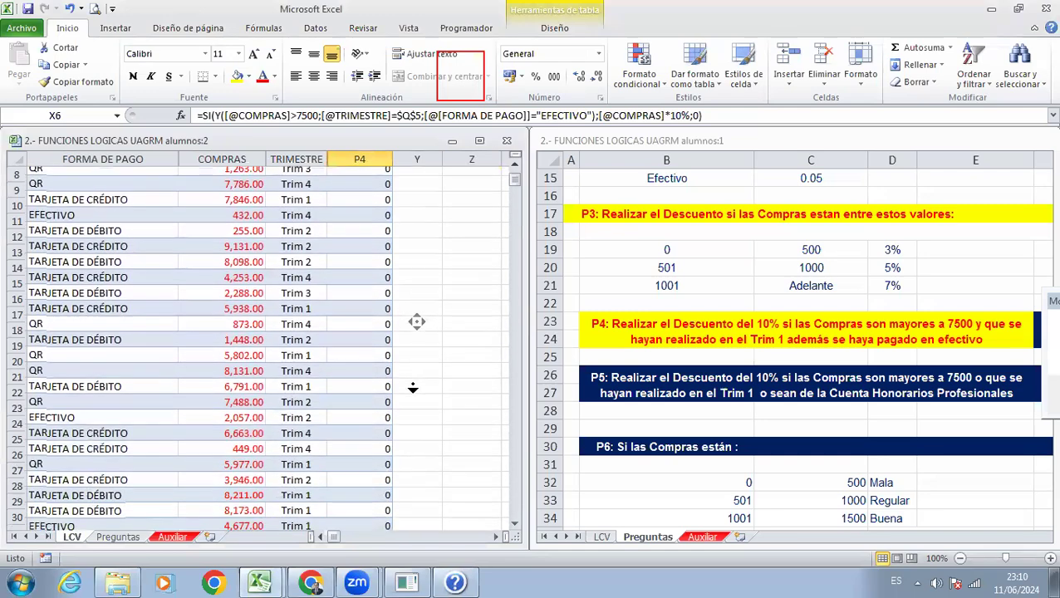
scroll(413, 388, down, 5)
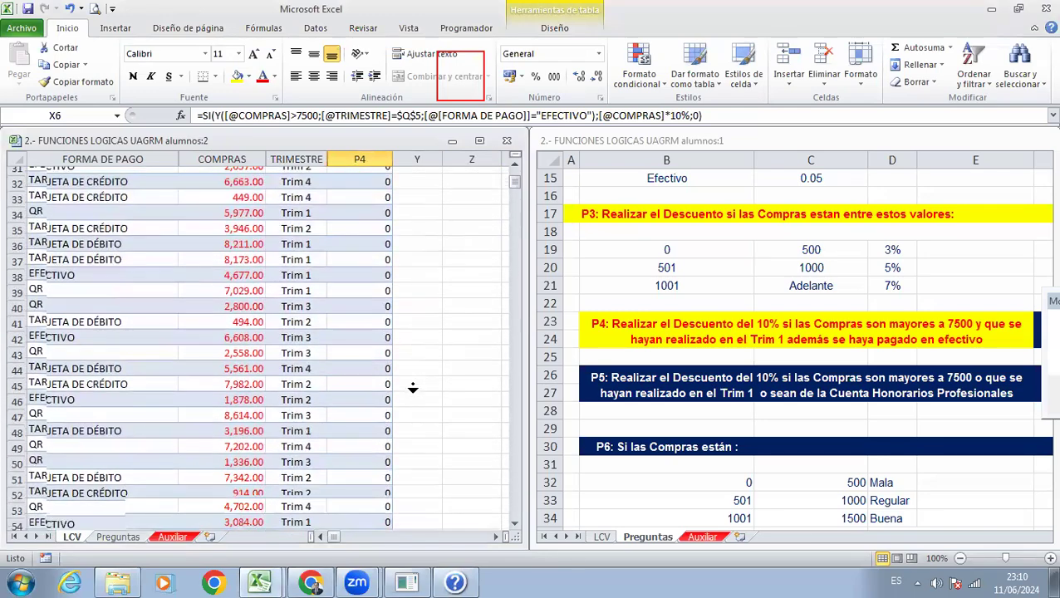
scroll(413, 388, down, 6)
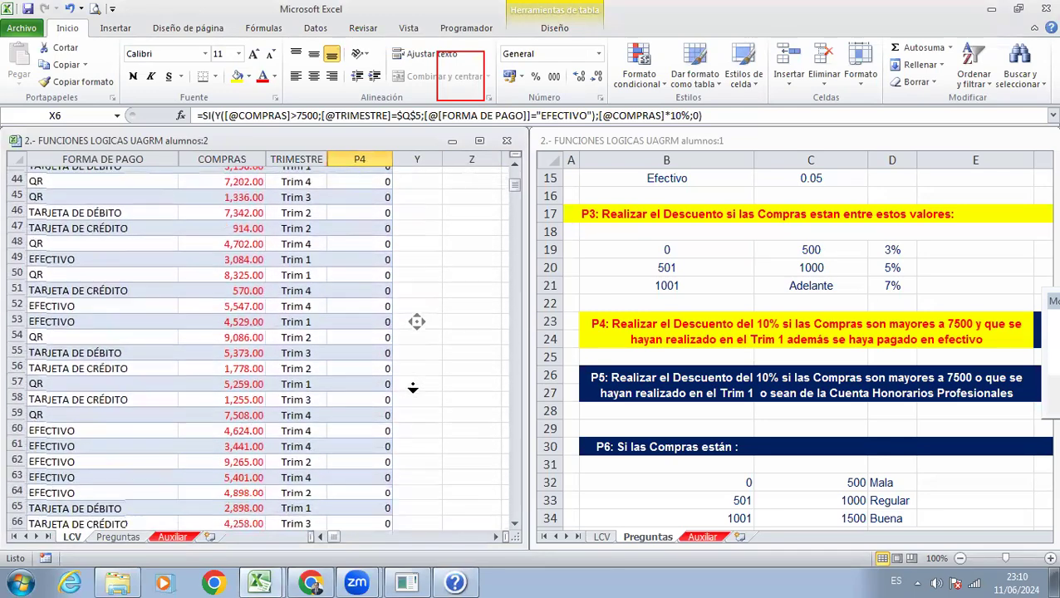
scroll(413, 388, down, 3)
click(371, 341)
click(359, 331)
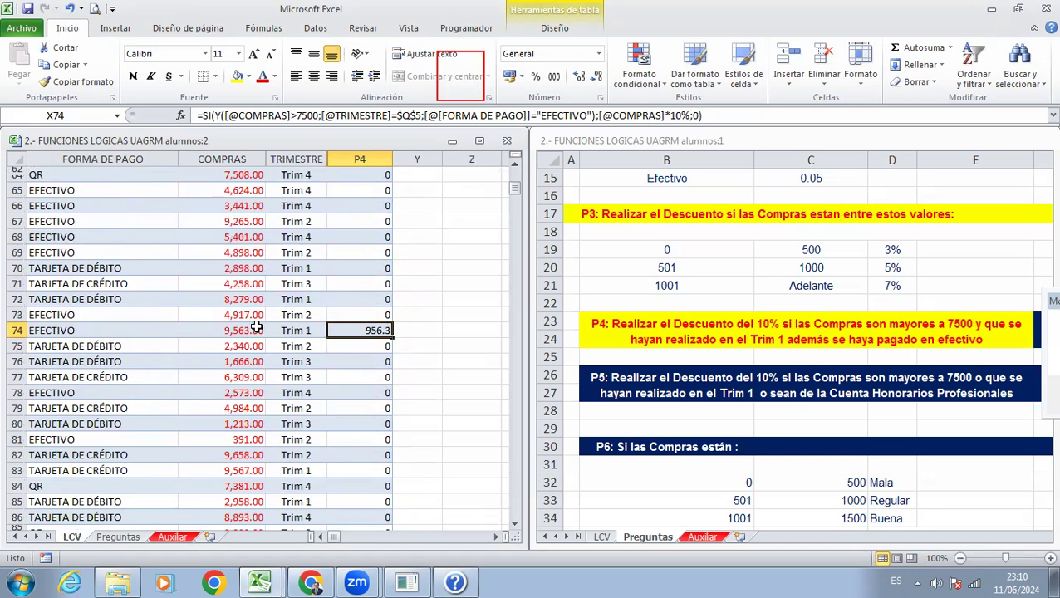
click(223, 327)
click(333, 328)
click(299, 330)
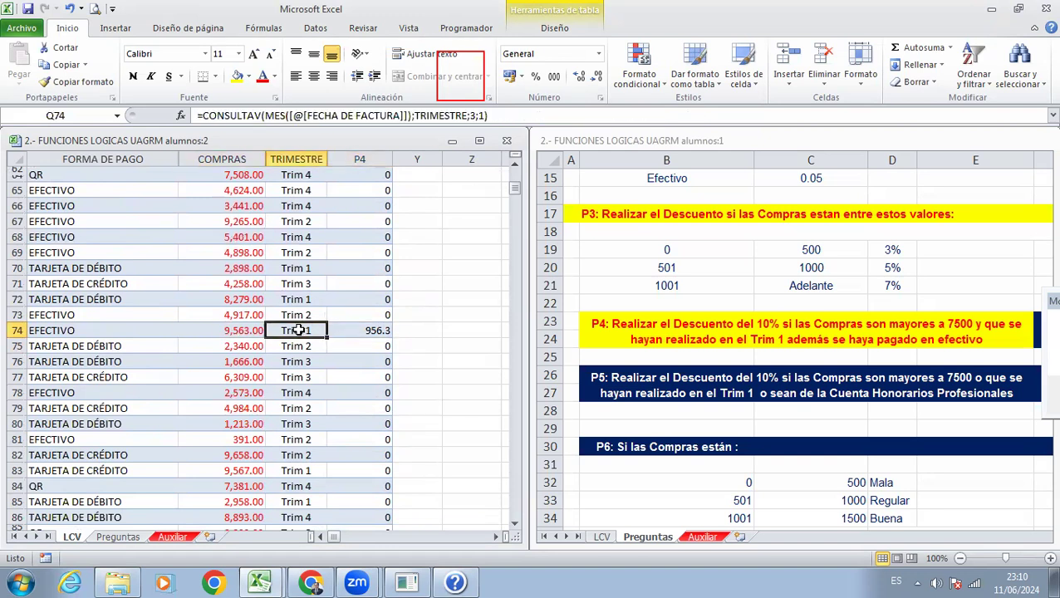
click(158, 330)
click(226, 329)
Step: Look for the next discounted row in P4 and compare its quarter, purchase amount and payment method with the conditions
scroll(324, 345, down, 4)
scroll(329, 346, down, 4)
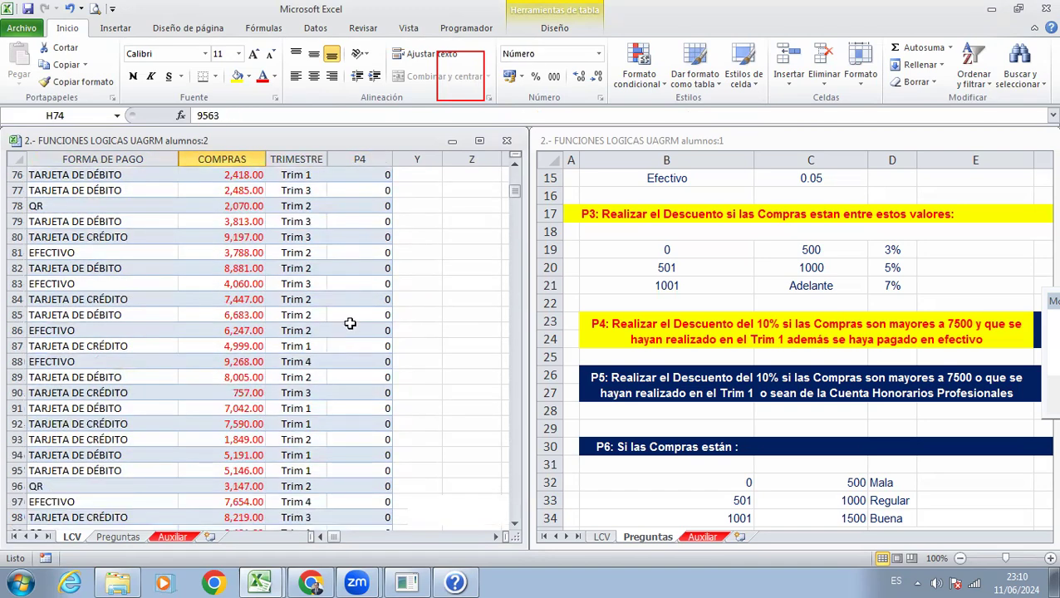
scroll(378, 297, down, 7)
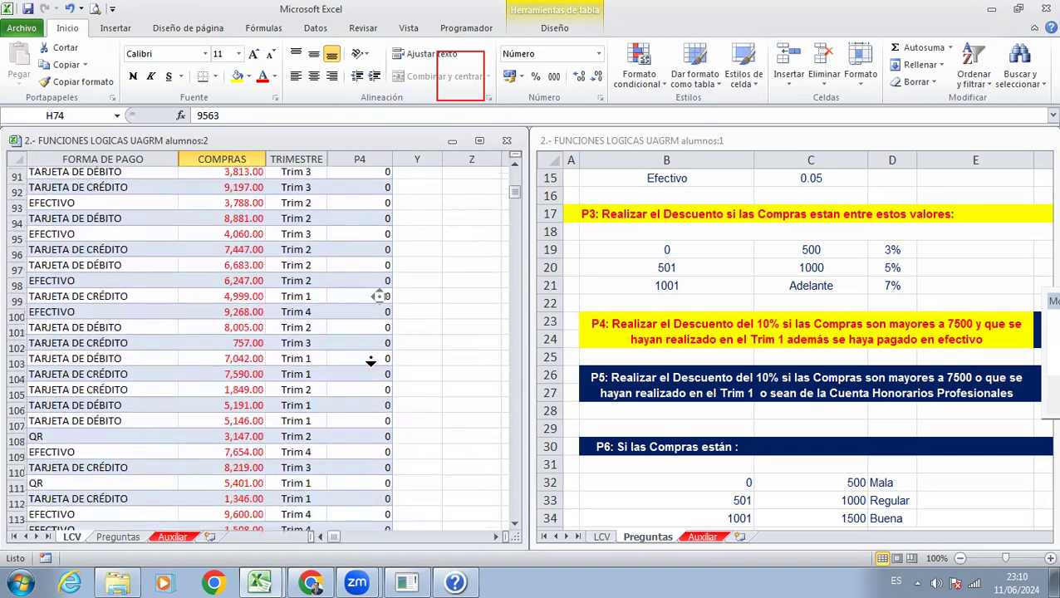
scroll(361, 370, down, 5)
click(356, 281)
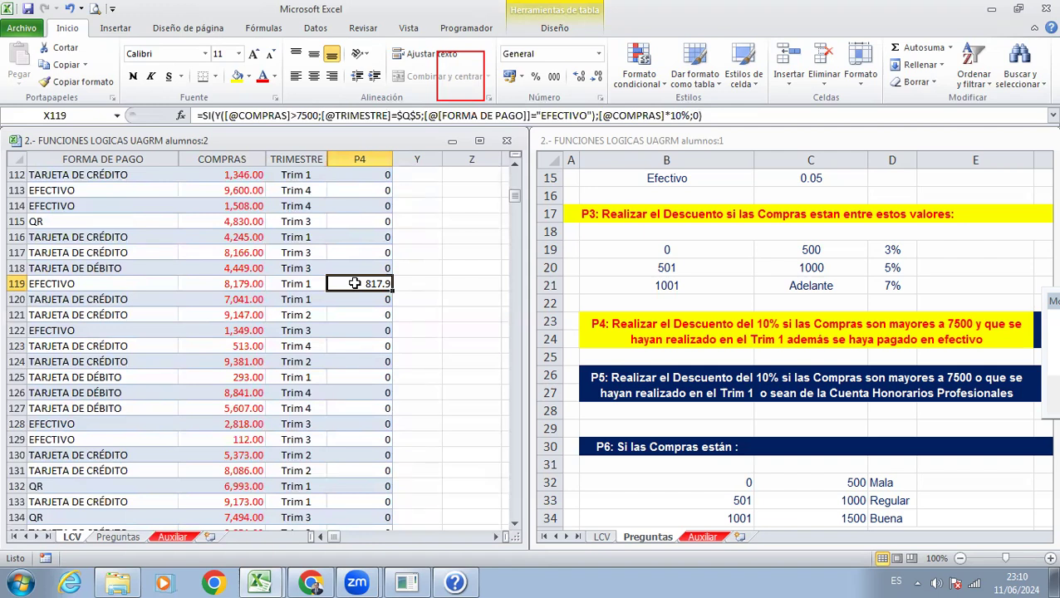
key(Left)
key(Left)
key(Left)
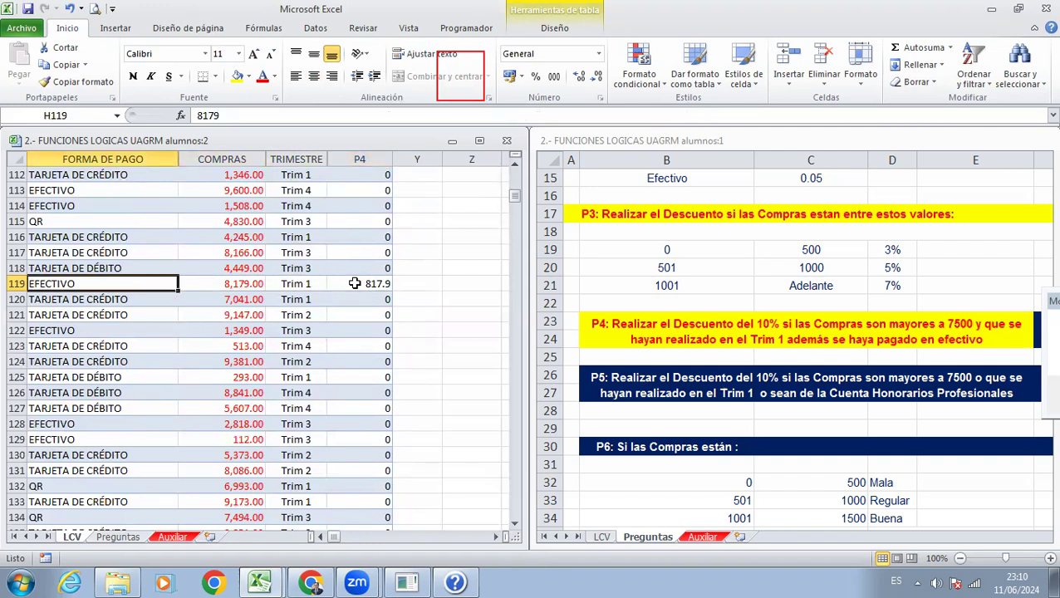
key(Right)
key(Right)
key(Right)
Step: Enter the example heading VENCEN LA MATERIA in Z13, below the P4 condition notes
key(ctrl+Up)
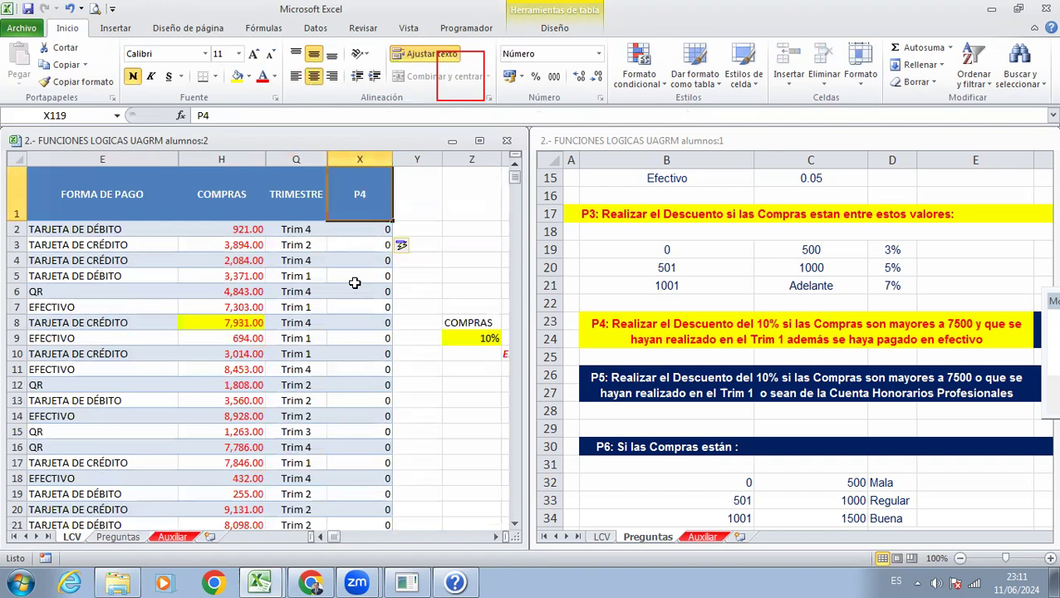
key(Right)
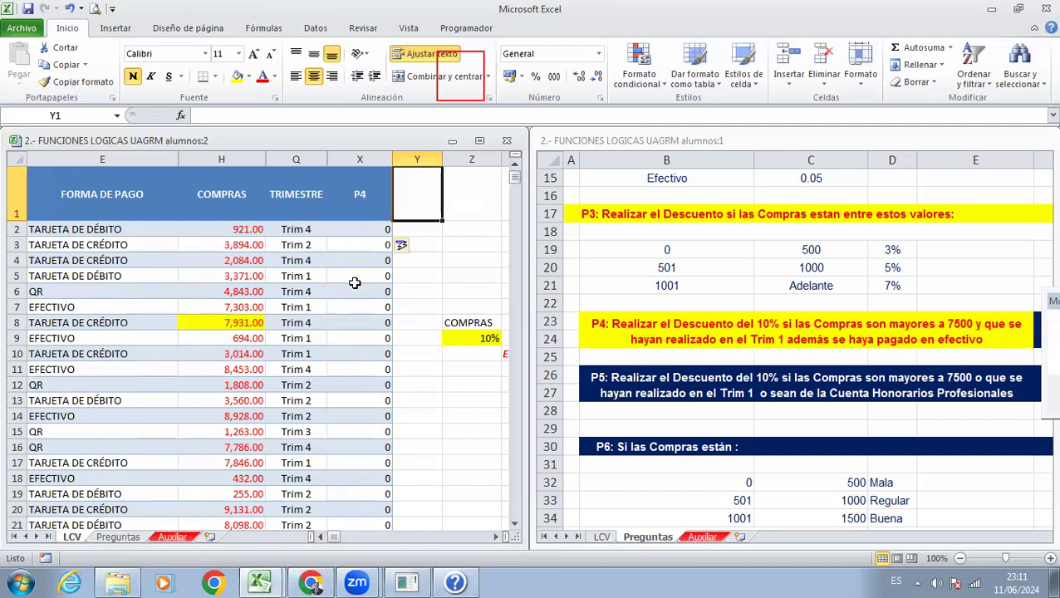
key(Right)
key(Right)
key(Right)
key(Down)
key(Down)
key(Down)
key(Down)
key(Down)
key(Down)
key(Down)
key(Down)
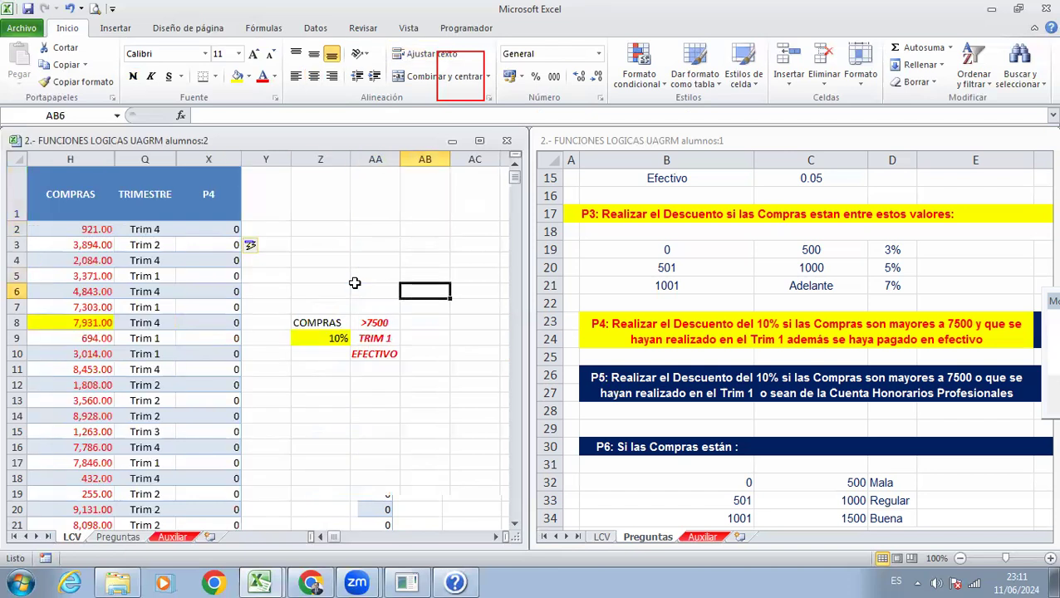
key(Left)
key(Down)
key(Down)
key(Down)
key(Left)
key(Down)
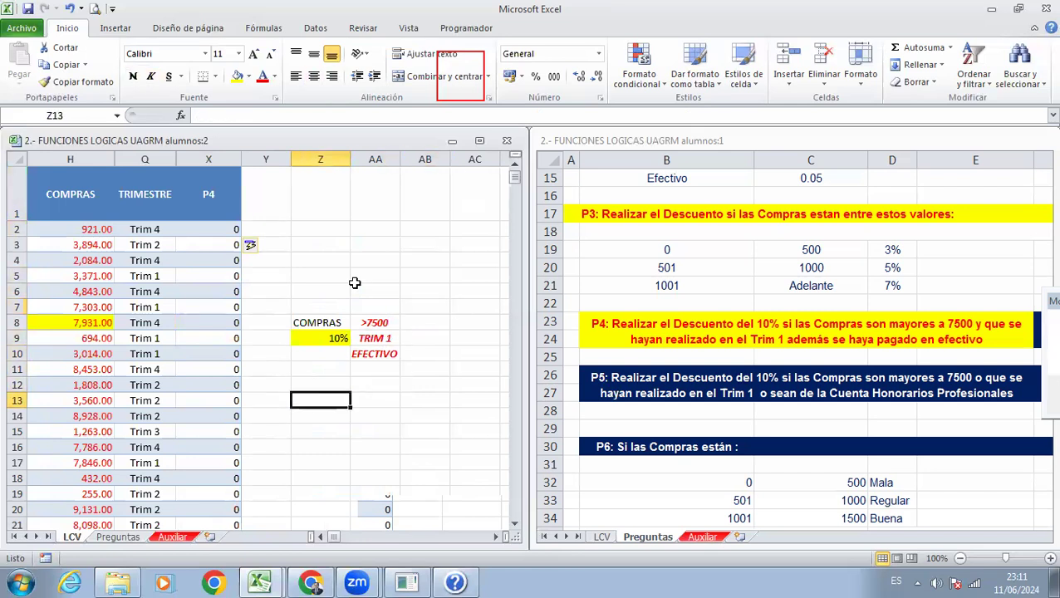
text(VENCEN LA MATERIA)
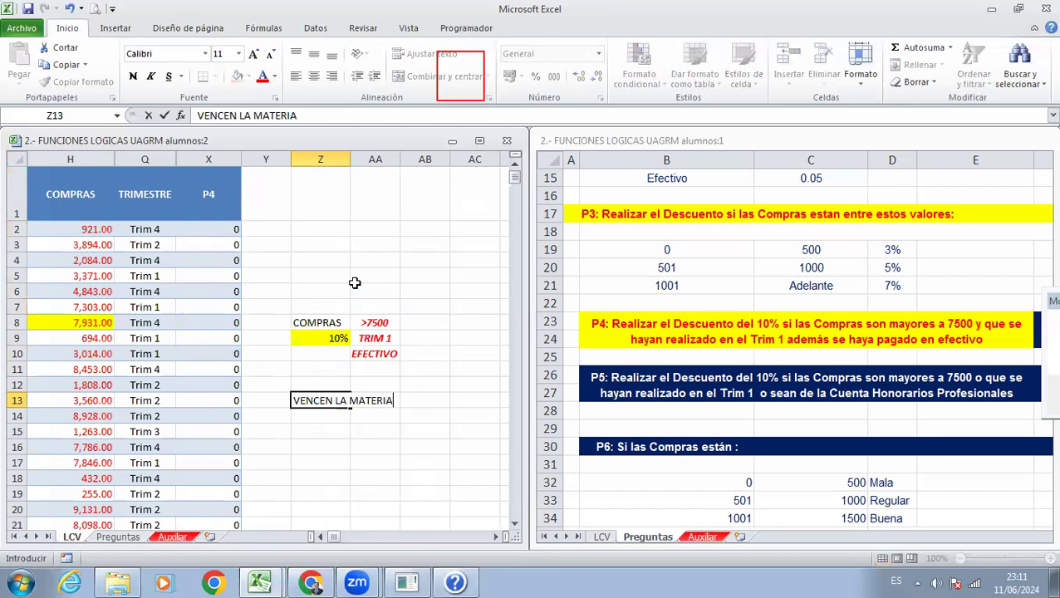
key(Return)
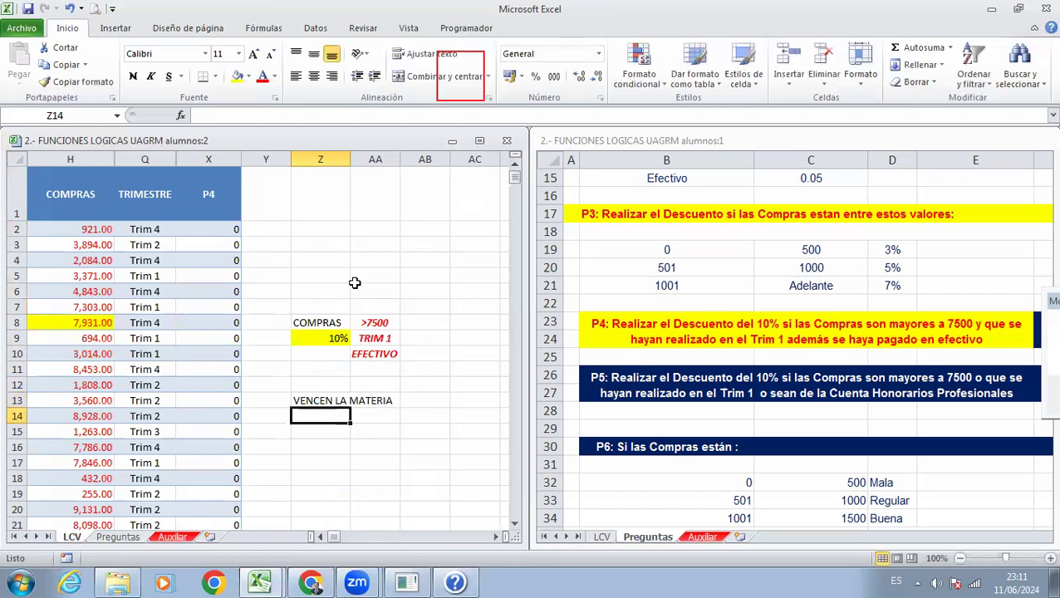
Step: List the example conditions EXAMENES O, ASISTIDO A CLASES O and PRESENTADO PRACTICOS in Z14 to Z16
text(EXAMENES O)
key(BackSpace)
key(BackSpace)
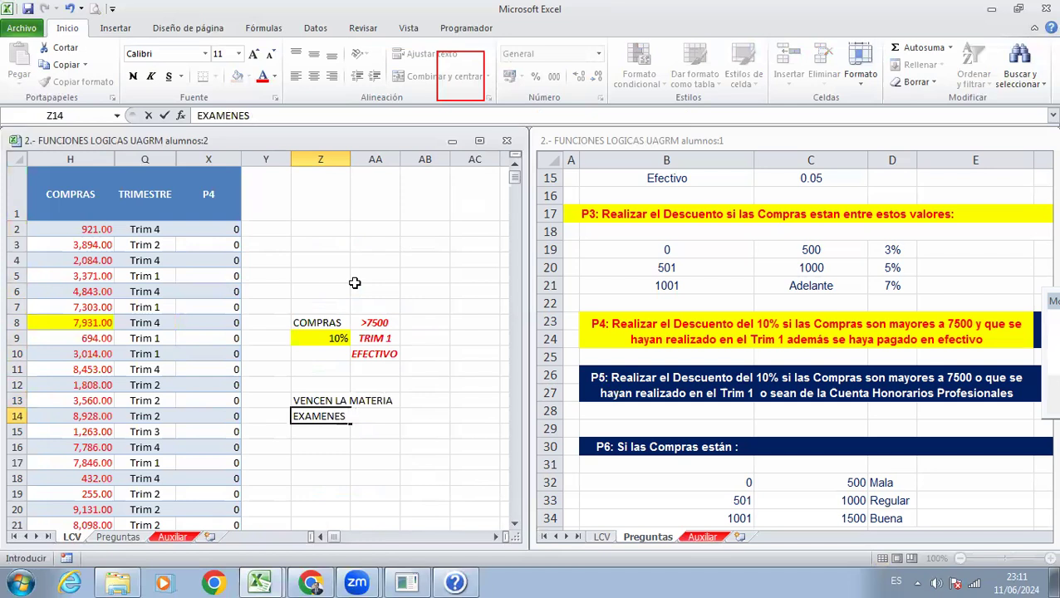
text(O)
key(Return)
text(ASIS)
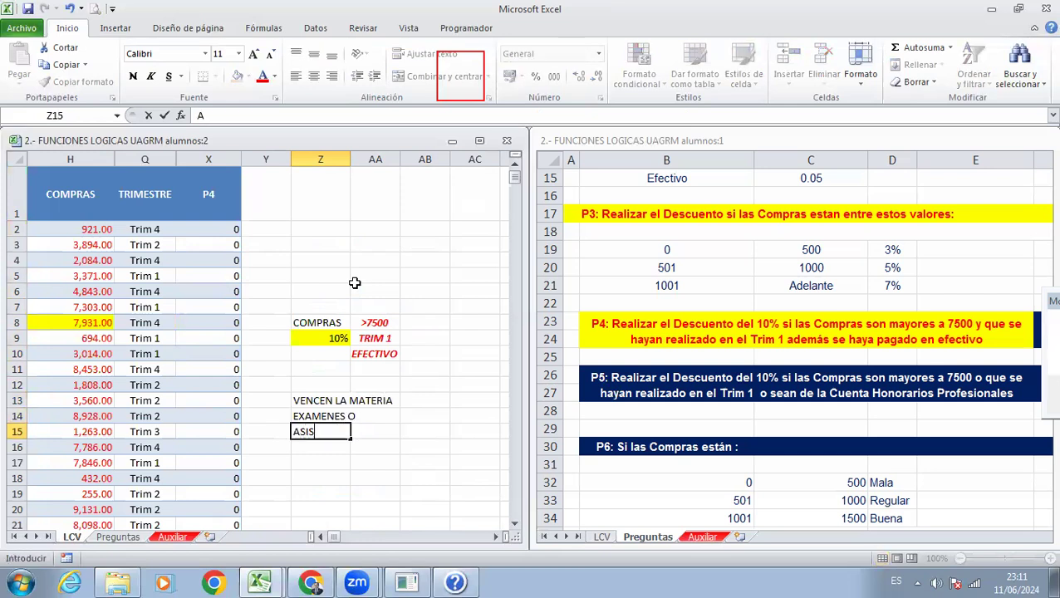
text(TIDO A CLASES O)
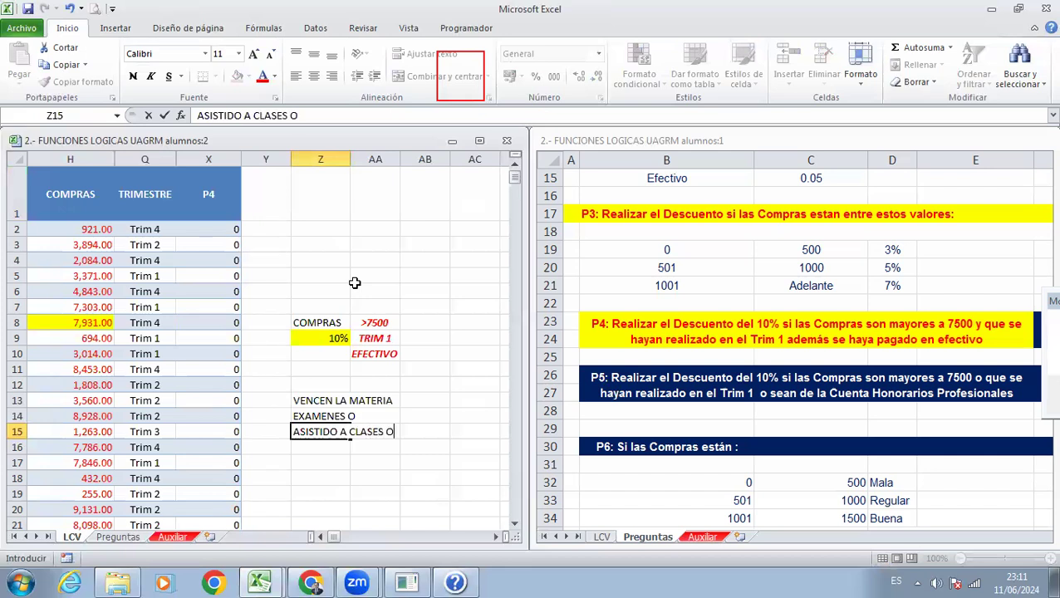
key(Return)
text(PRESENTA)
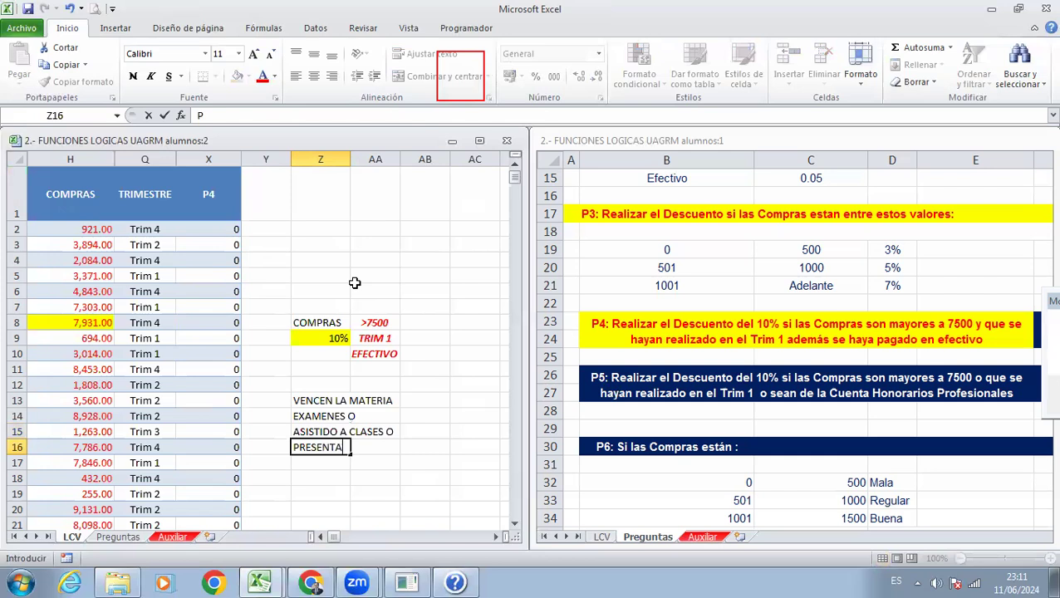
text(DO PRACTICOS)
key(Return)
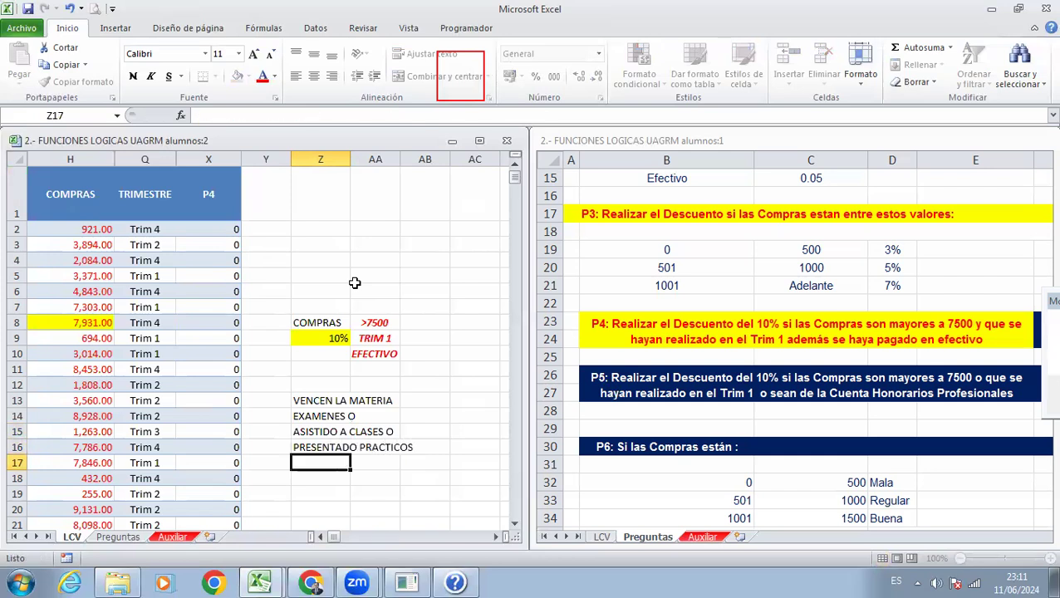
Step: Turn bold on and off for the example conditions in Z14 and Z15, one after the other
key(Up)
key(Up)
key(Up)
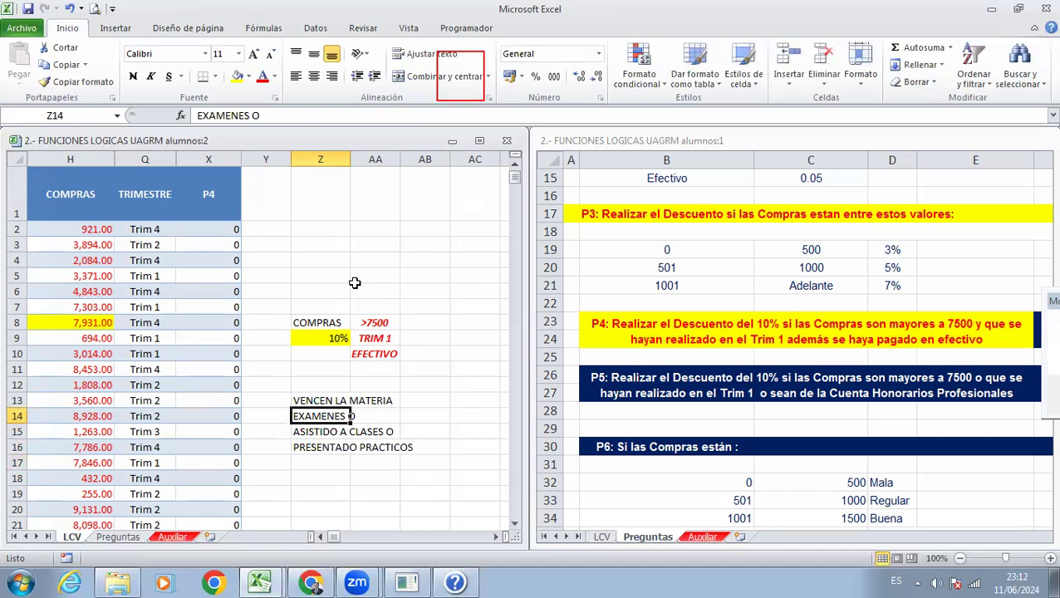
key(ctrl+n)
key(Down)
key(Up)
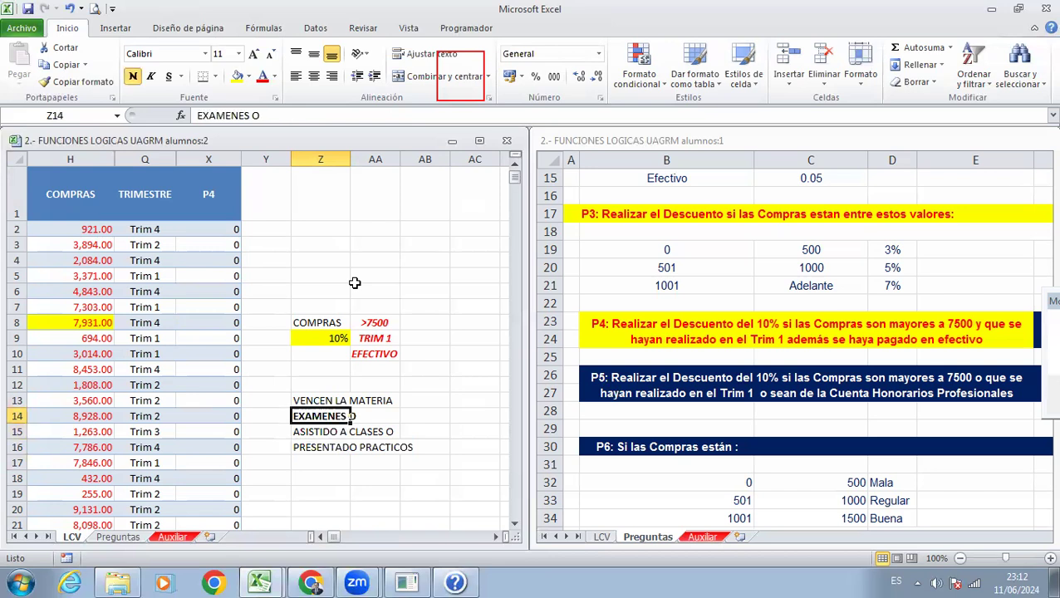
key(ctrl+n)
key(Down)
key(ctrl+n)
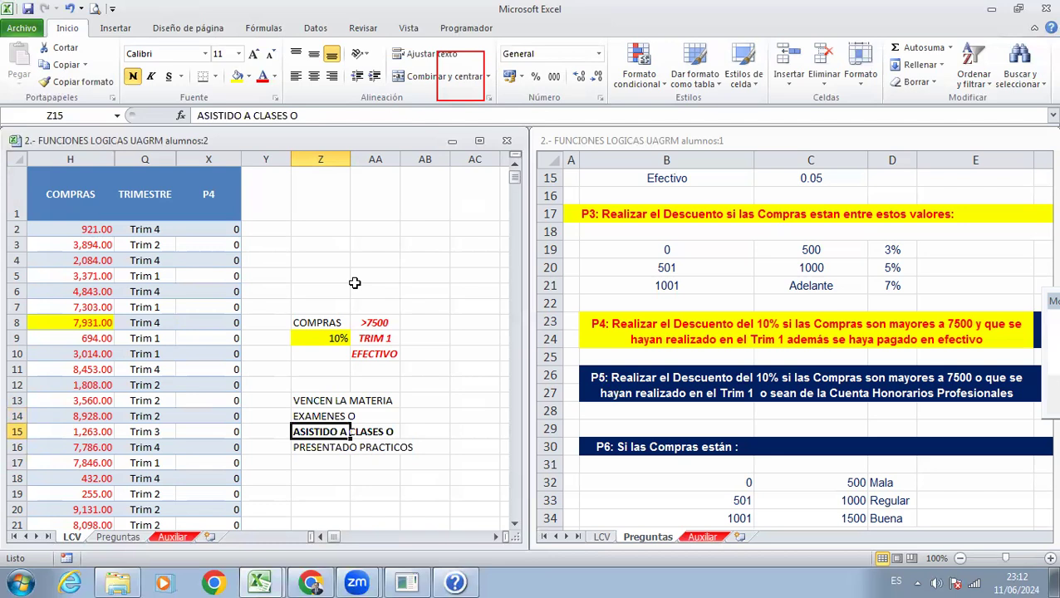
key(ctrl+n)
Step: Make the PRESENTADO PRACTICOS condition in Z16 bold
key(Down)
key(ctrl+n)
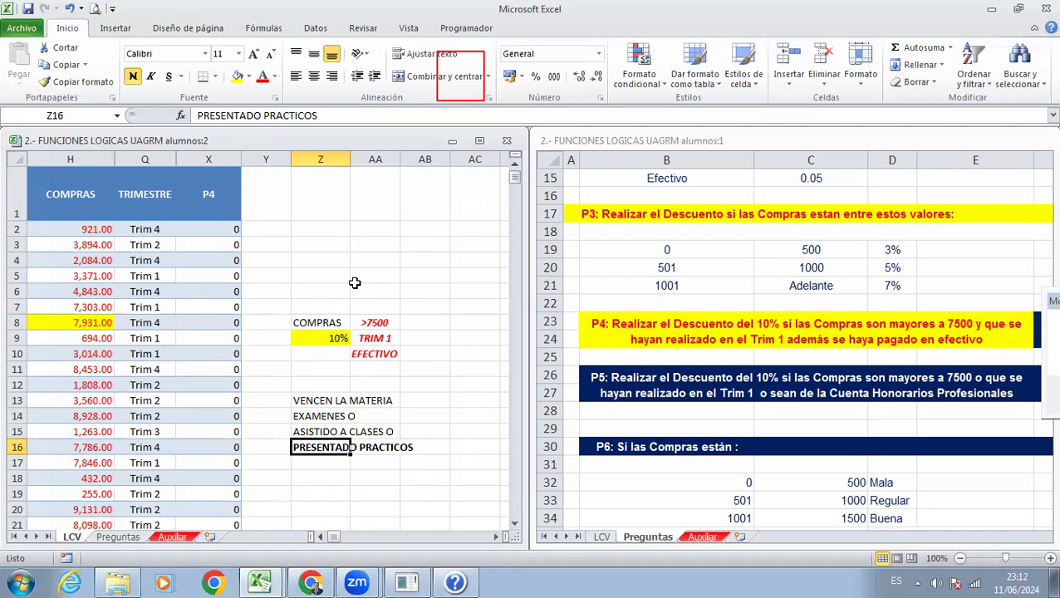
key(Up)
key(Up)
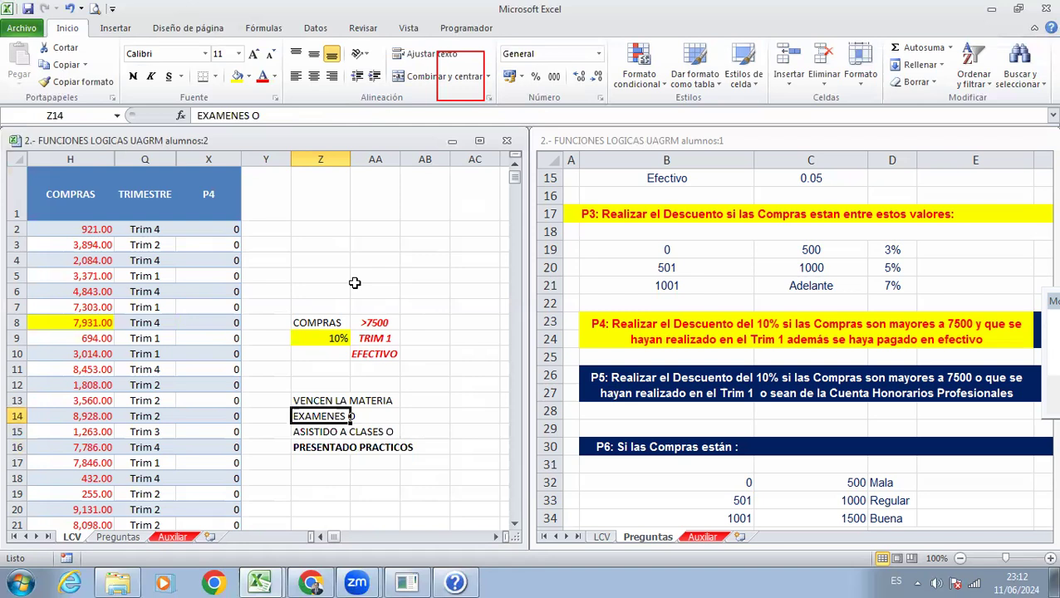
Step: Enter the function note =O in Z17, directly below the example conditions
key(Down)
key(Down)
key(Down)
text(=O)
key(Return)
Step: Insert an entire column at Y1, directly after the P4 column
key(Up)
key(Up)
key(Up)
key(Up)
key(Up)
key(Up)
key(Up)
key(Up)
key(Up)
key(Up)
key(Up)
key(Up)
key(Left)
key(Up)
key(Up)
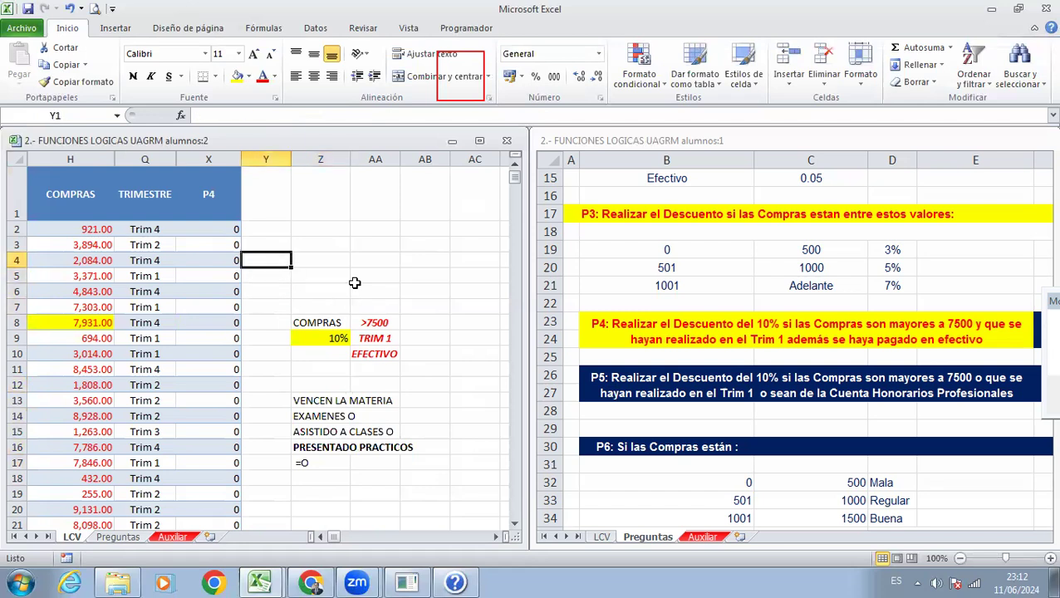
key(Up)
key(Up)
key(Up)
key(ctrl+plus)
key(Down)
key(Down)
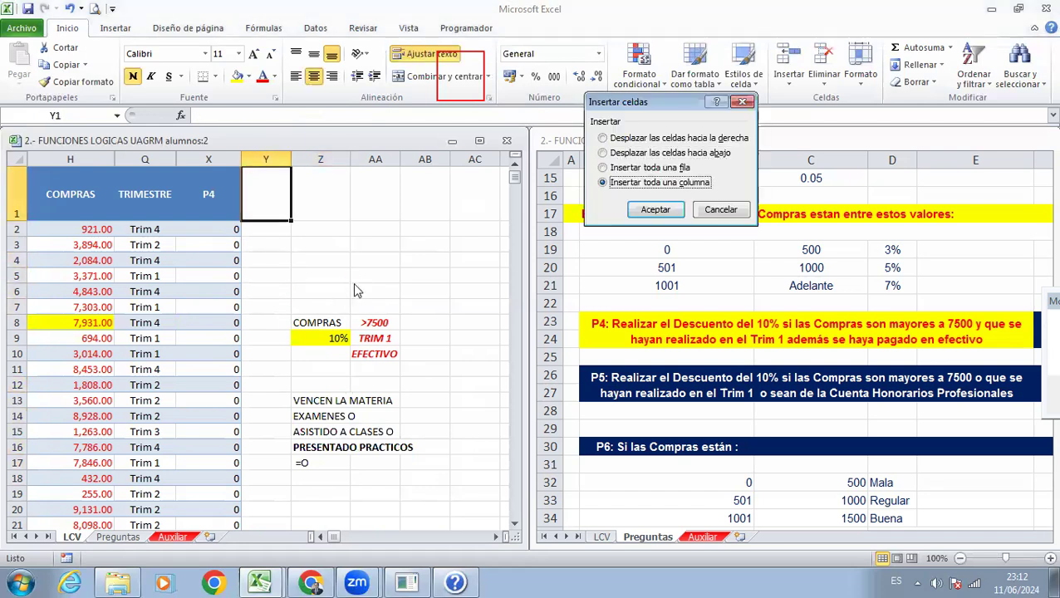
key(Return)
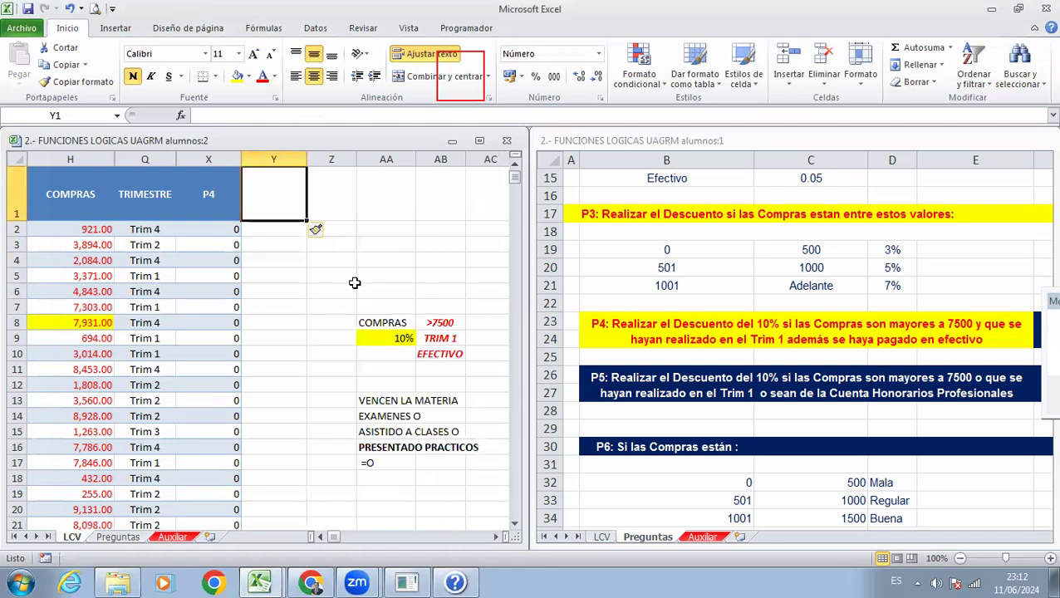
Step: Add the header P5 in Y1 to extend the table with a new column beside P4
key(Left)
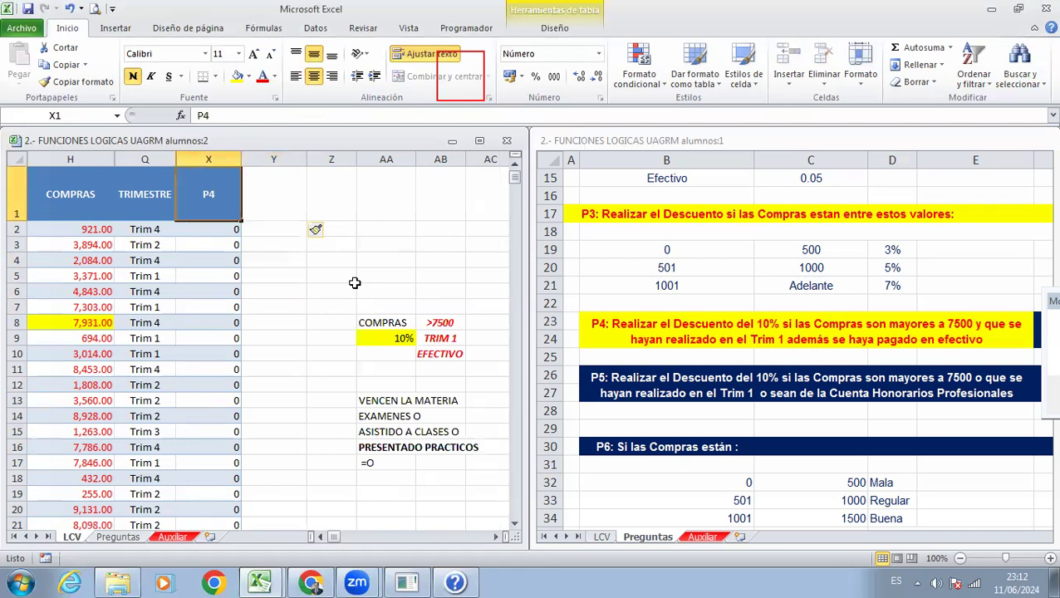
key(Right)
text(P5)
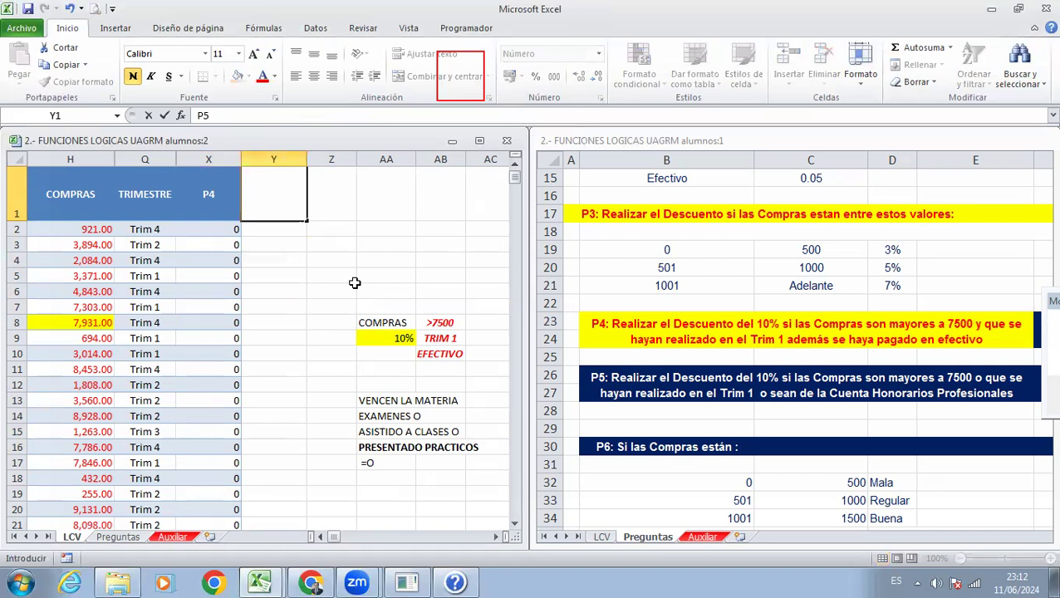
key(Return)
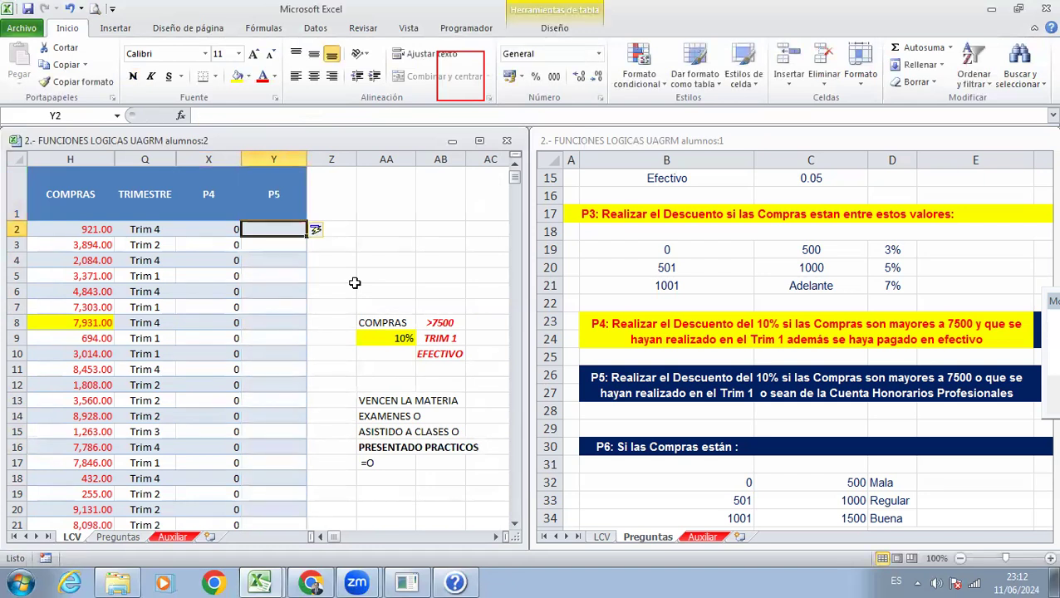
Step: Give the P5 question in B26 a yellow fill and red text, matching the P4 question
click(636, 373)
click(636, 378)
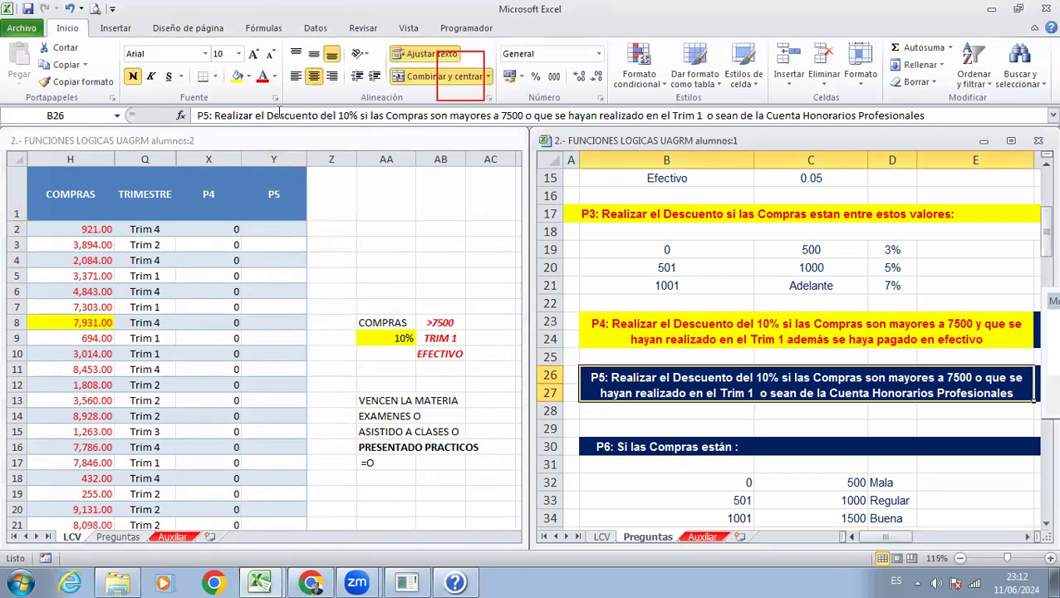
click(237, 76)
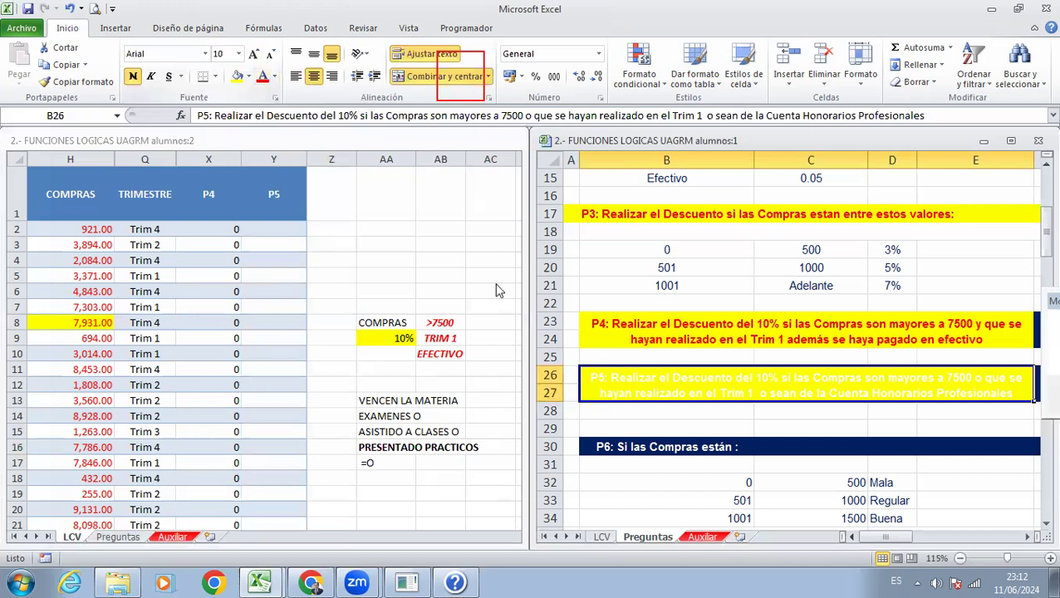
click(873, 424)
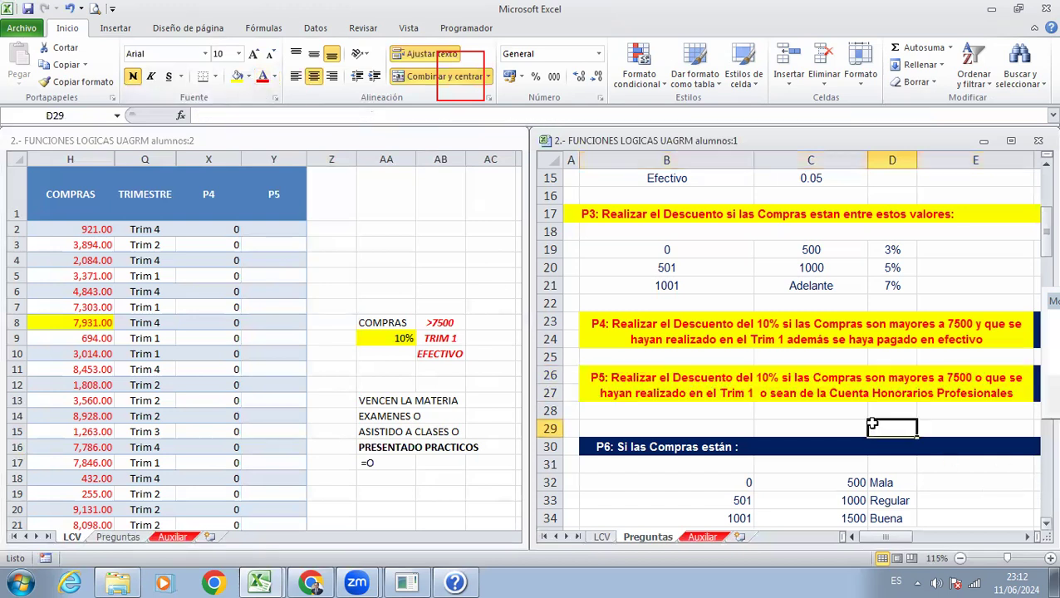
Step: Examine the P6 purchase ranges and ratings below, and return to the P5 question in B26
key(Down)
key(Down)
key(Down)
key(Down)
key(Down)
key(Down)
key(Down)
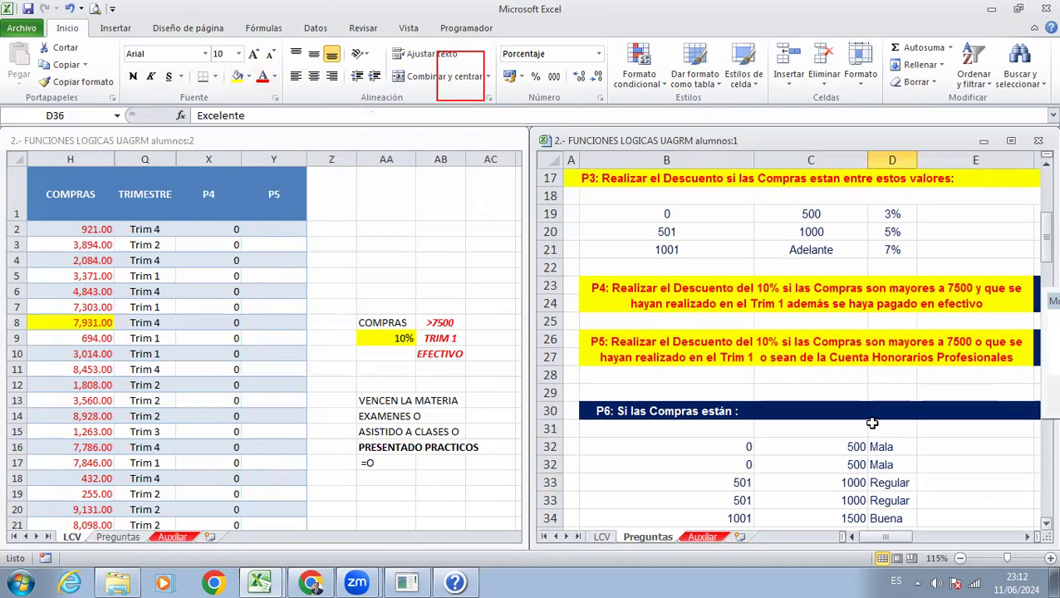
key(Up)
key(Up)
key(Up)
key(Up)
key(Up)
key(Up)
key(Up)
key(Up)
key(Up)
key(Up)
key(Down)
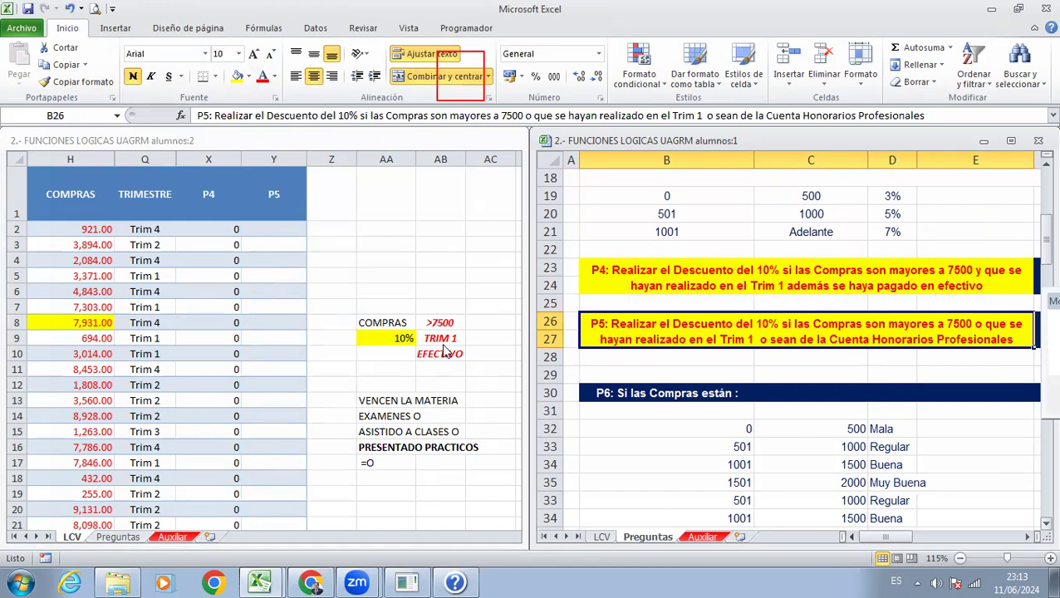
Step: Clear the contents and formatting of the P4 helper notes in AA7:AB11
click(388, 307)
drag(387, 307, 449, 370)
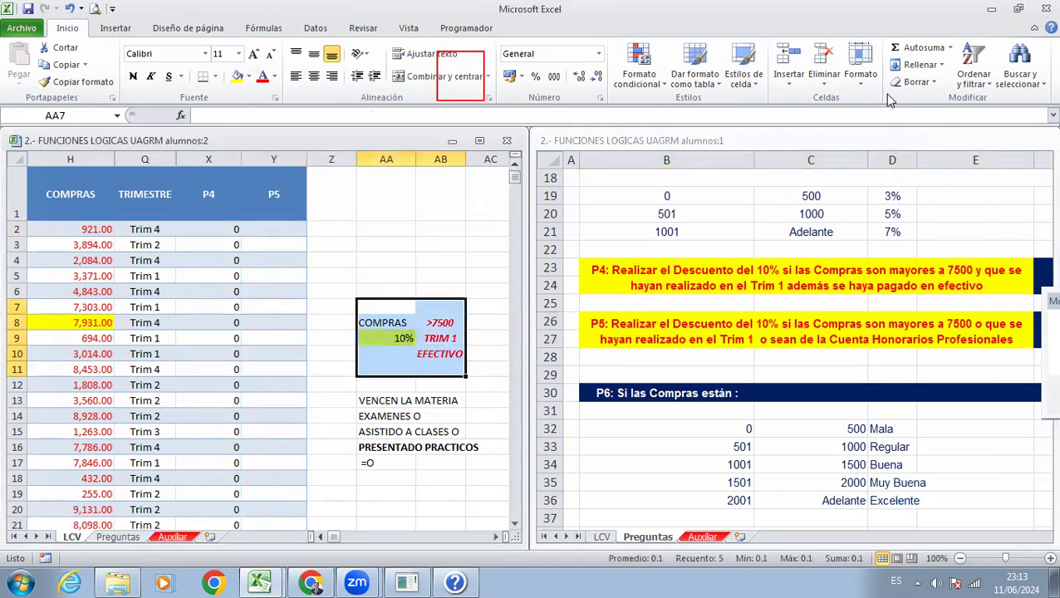
click(914, 81)
click(918, 103)
Step: Start an O function in Y2 of the P5 column and bring up its function arguments
click(259, 239)
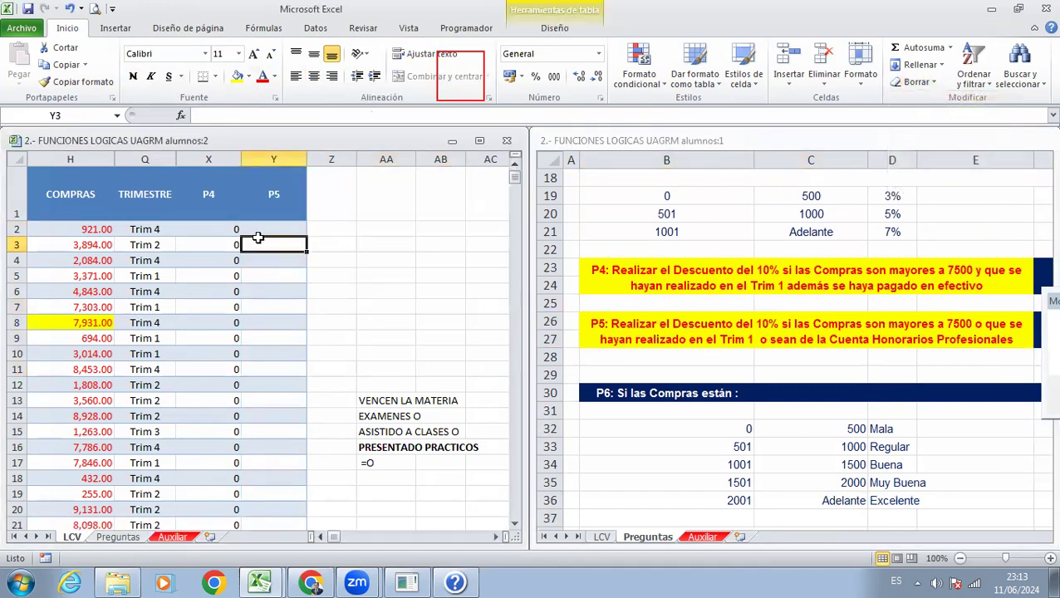
key(Up)
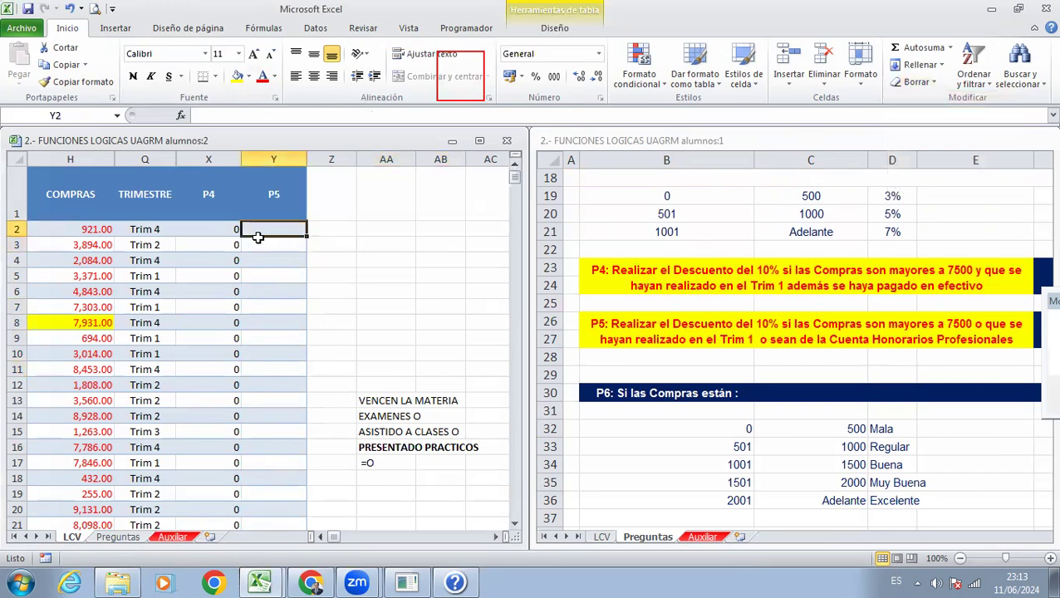
text(=O)
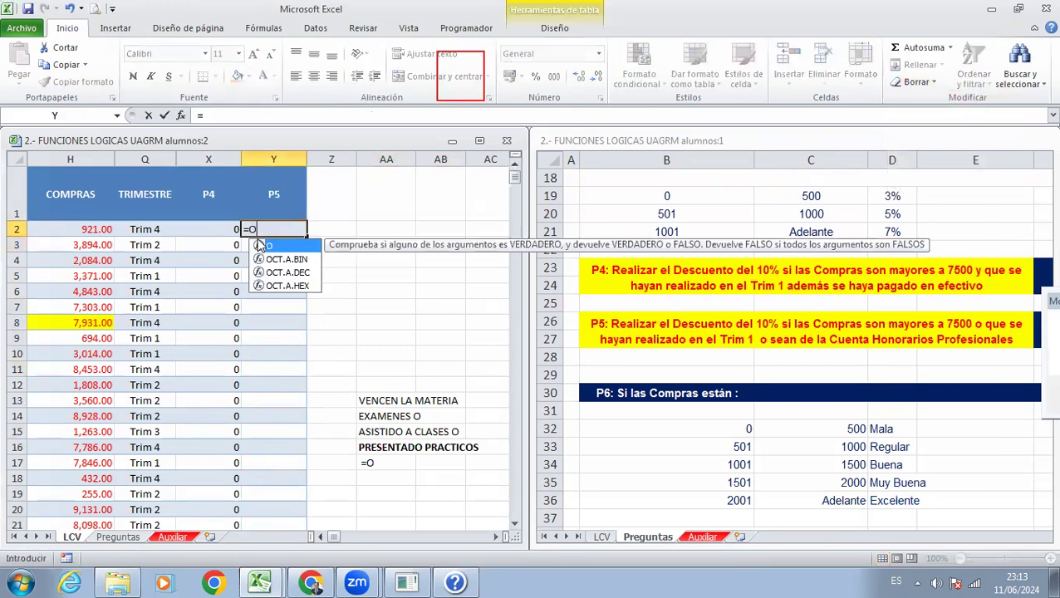
text(()
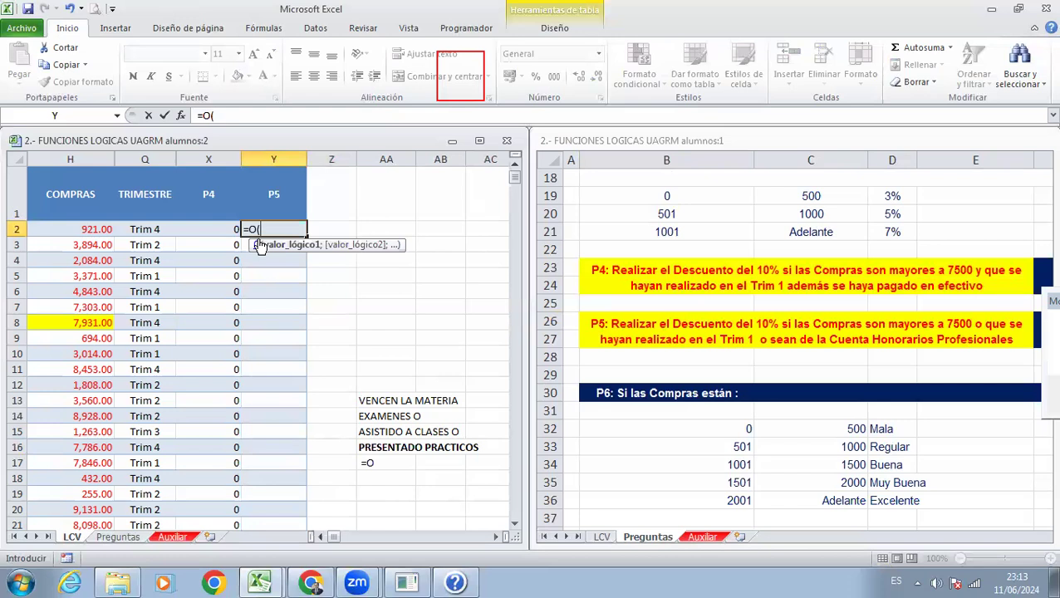
key(ctrl+a)
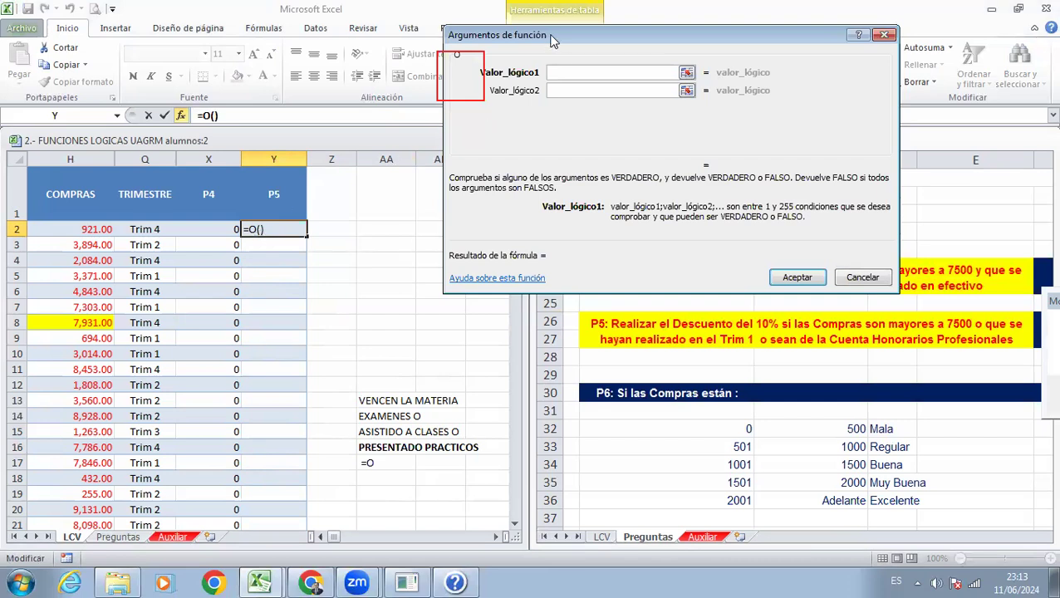
drag(549, 42, 555, 70)
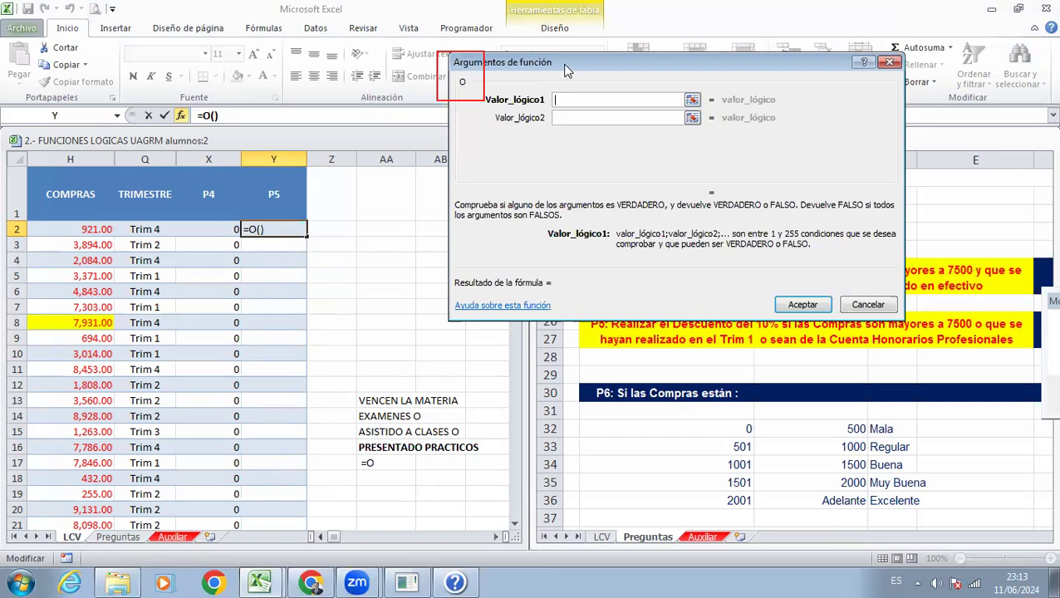
drag(568, 77, 565, 73)
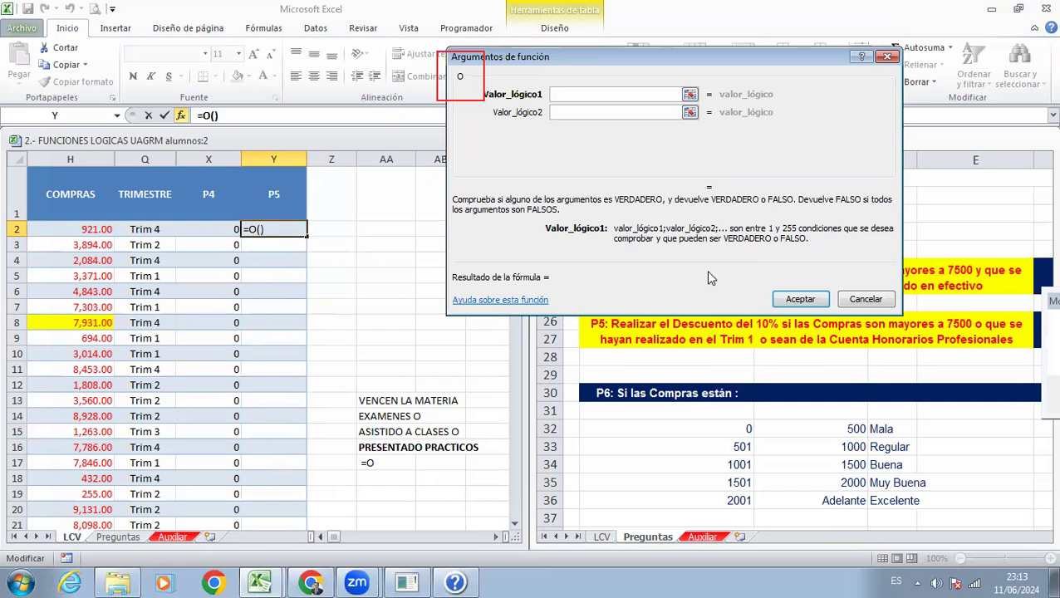
click(91, 226)
text(>7500)
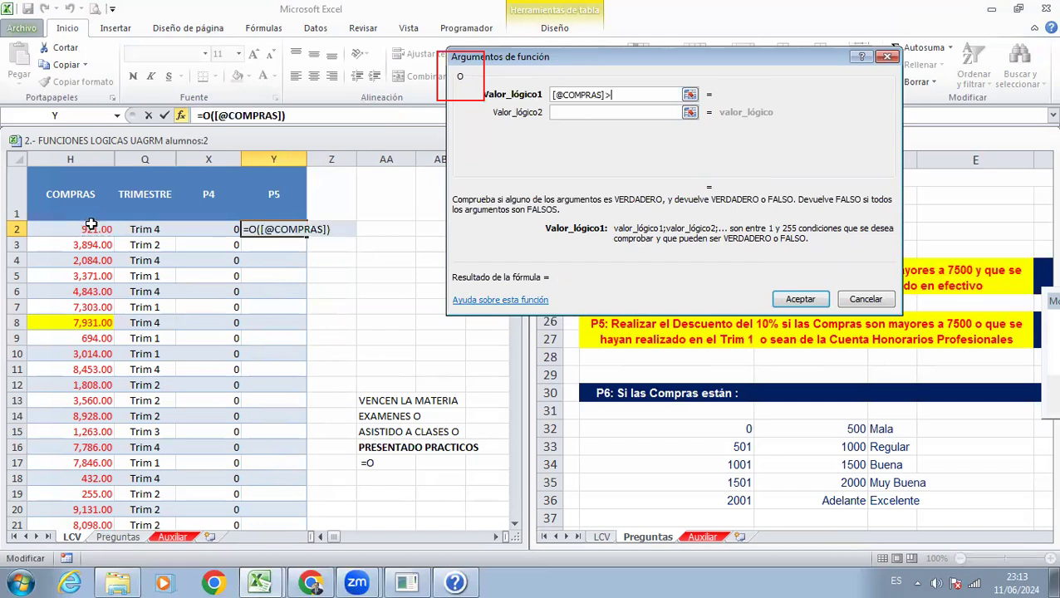
key(Tab)
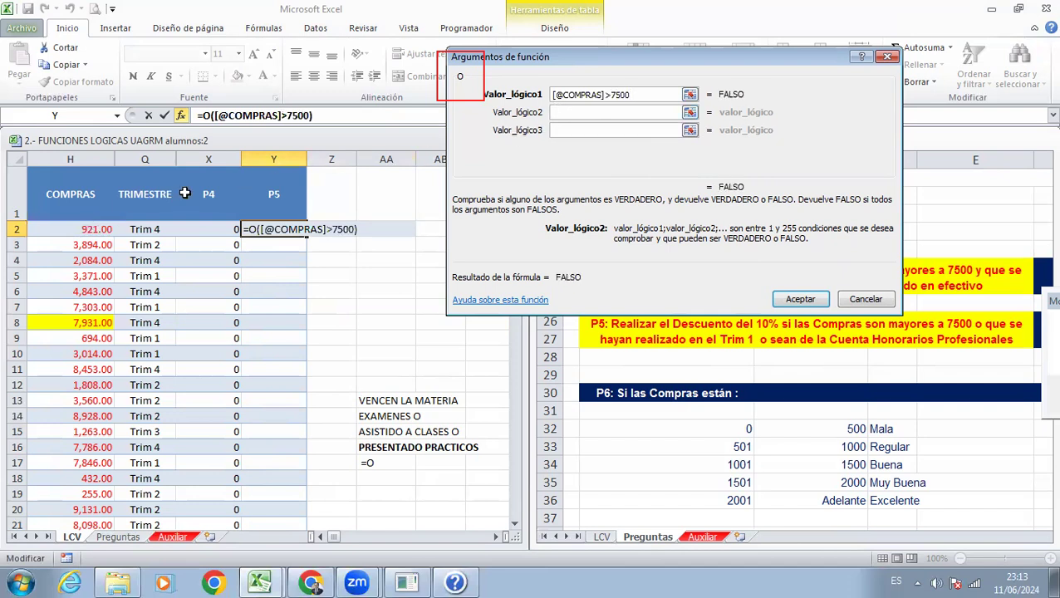
click(135, 229)
text(="T)
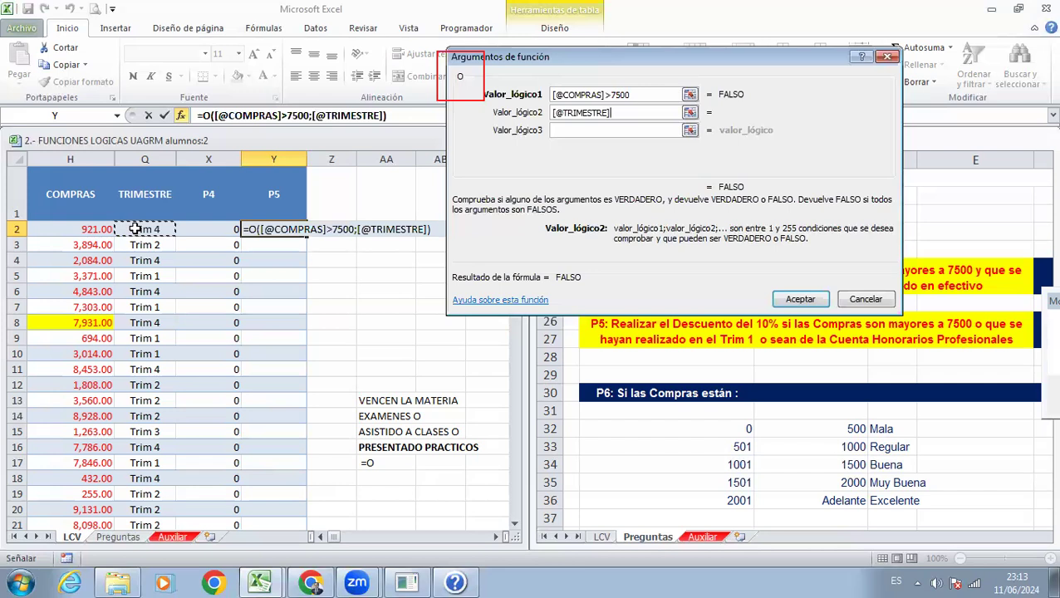
text(RIM 1")
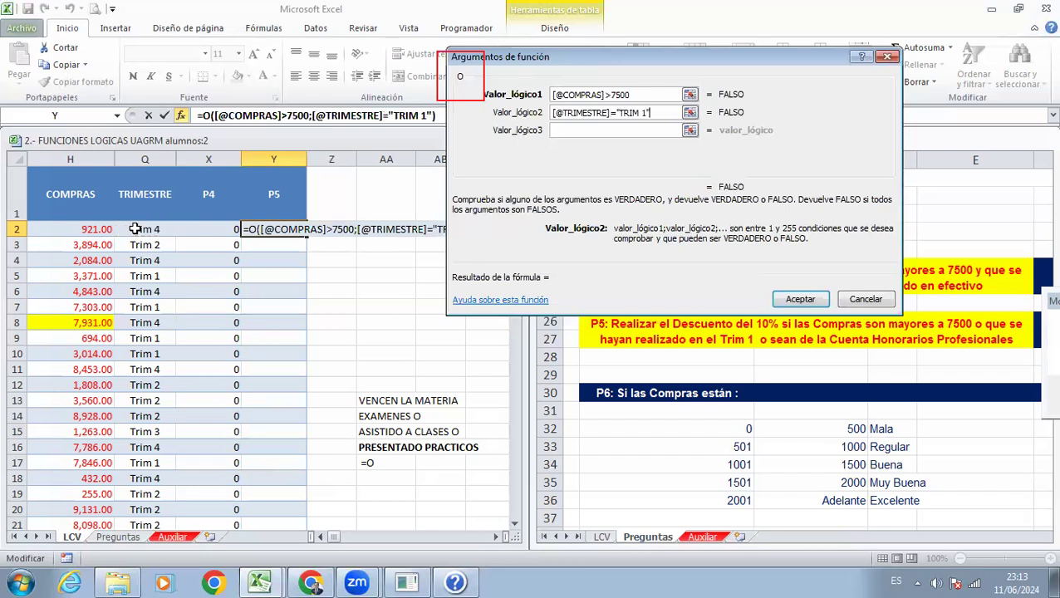
key(Tab)
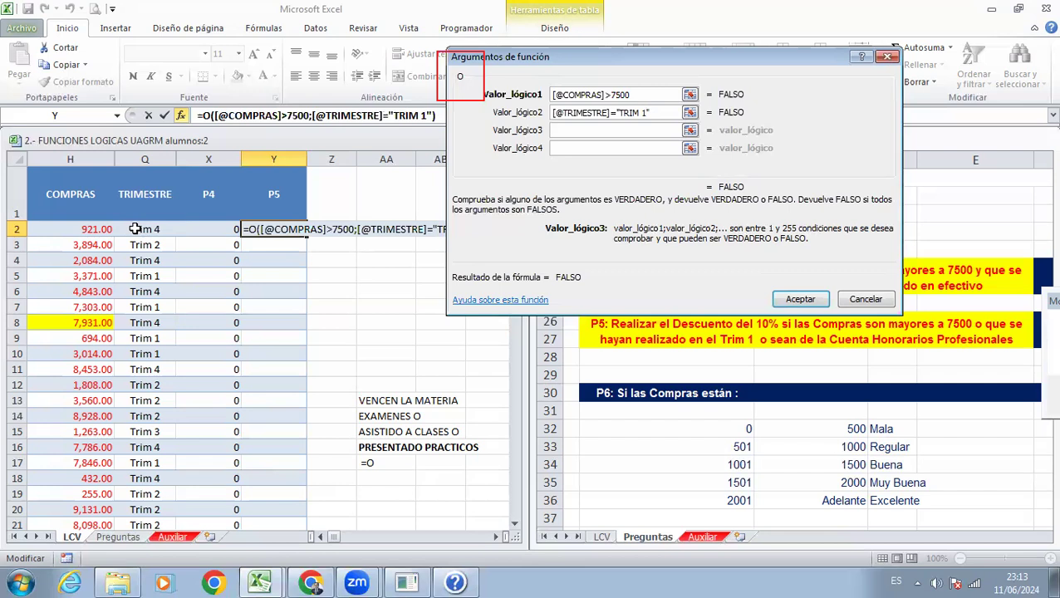
click(275, 402)
key(Left)
key(Left)
key(Left)
key(Left)
key(Left)
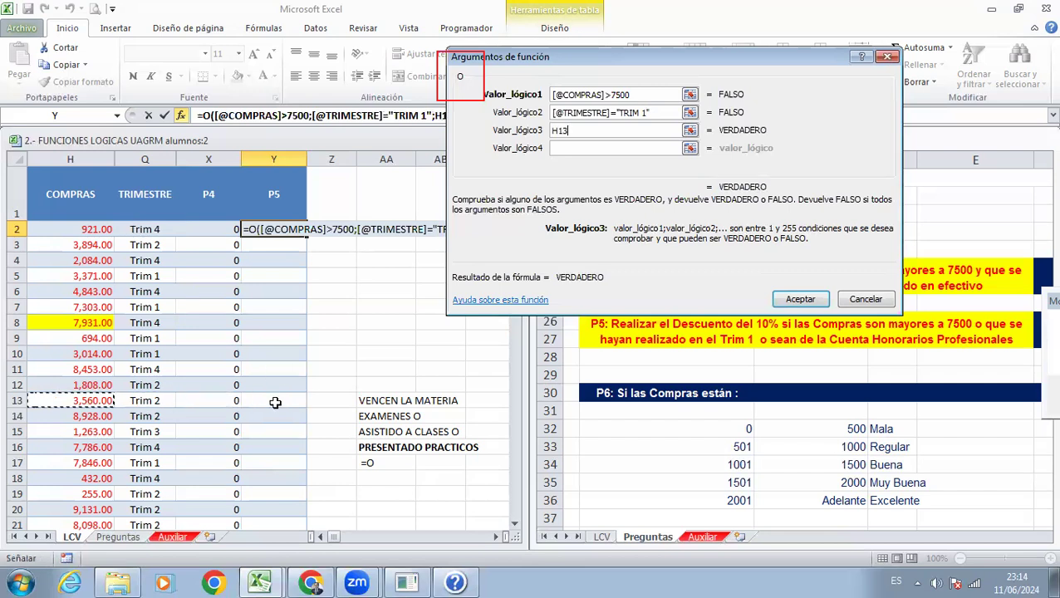
key(Up)
key(Up)
key(Up)
key(Up)
key(Up)
key(Up)
key(Up)
key(Up)
key(Up)
key(Up)
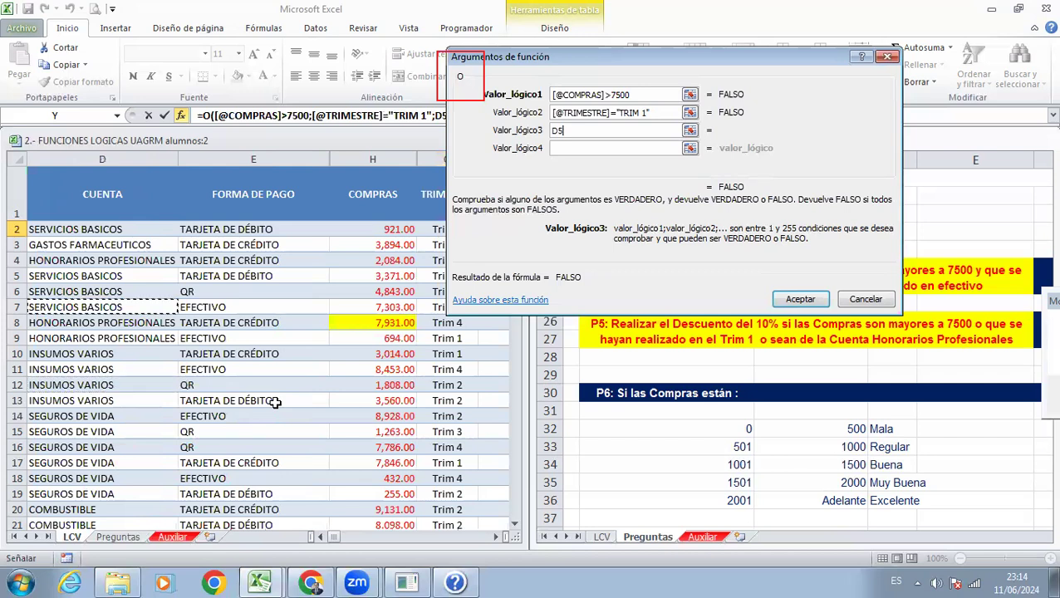
key(Up)
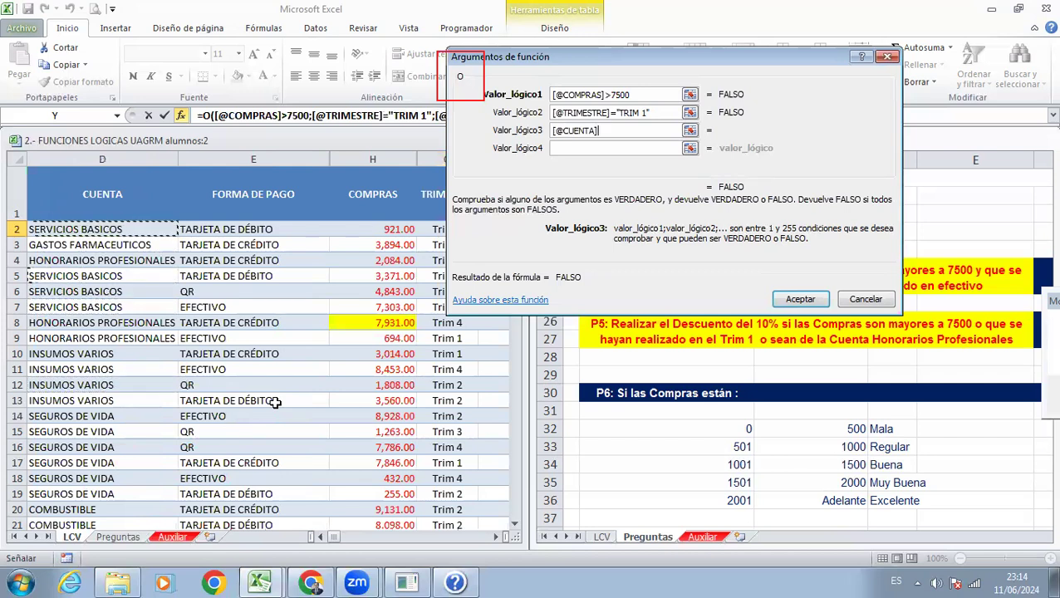
text(=)
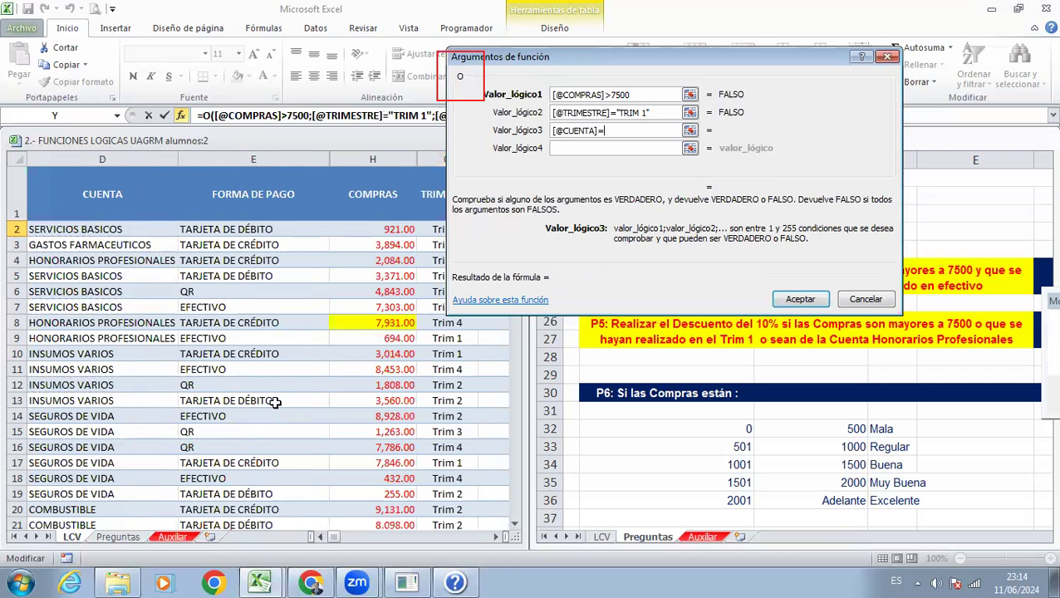
text("HONORARIOS)
key(BackSpace)
key(BackSpace)
key(BackSpace)
key(BackSpace)
key(BackSpace)
key(BackSpace)
key(BackSpace)
key(BackSpace)
key(BackSpace)
key(BackSpace)
key(BackSpace)
Step: Compare CUENTA with the absolute reference $D$8, which holds HONORARIOS PROFESIONALES, and accept the O formula
click(125, 322)
key(F4)
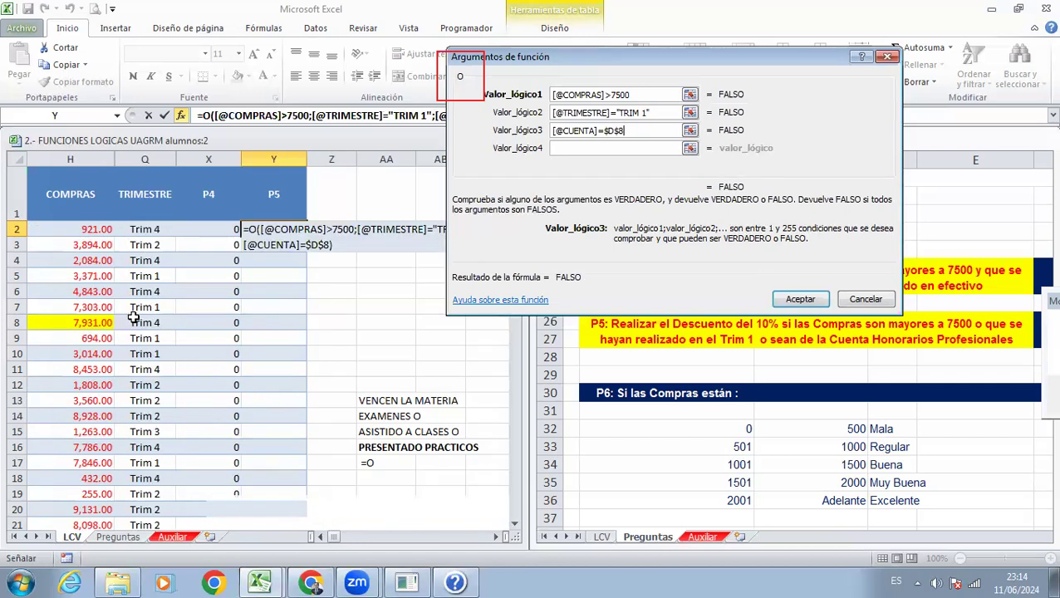
click(800, 299)
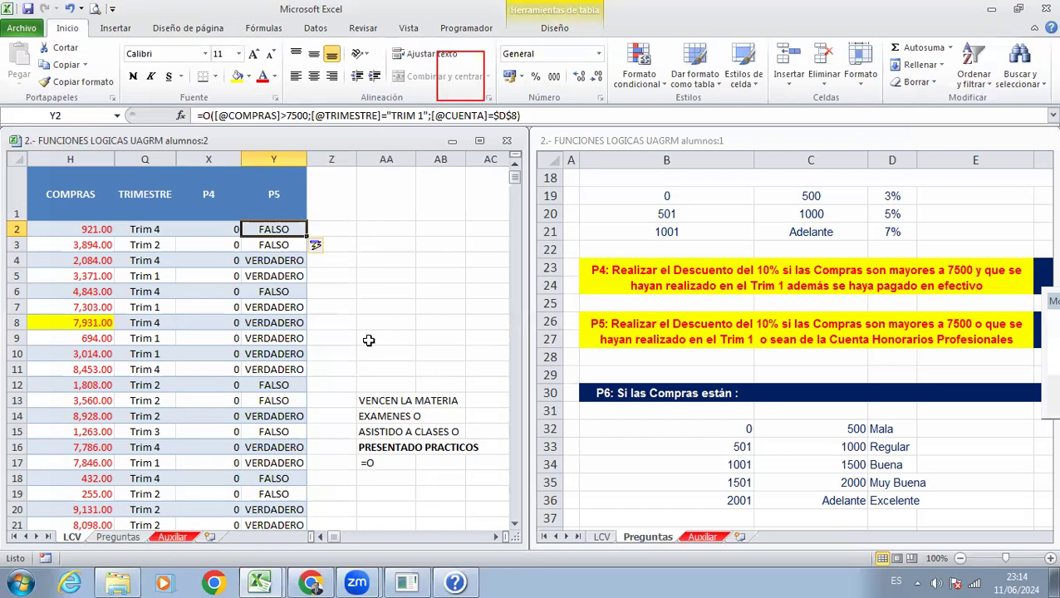
Step: Nest the O formula in Y2 inside an SI function by inserting SI( before it, and bring up the function arguments
key(F2)
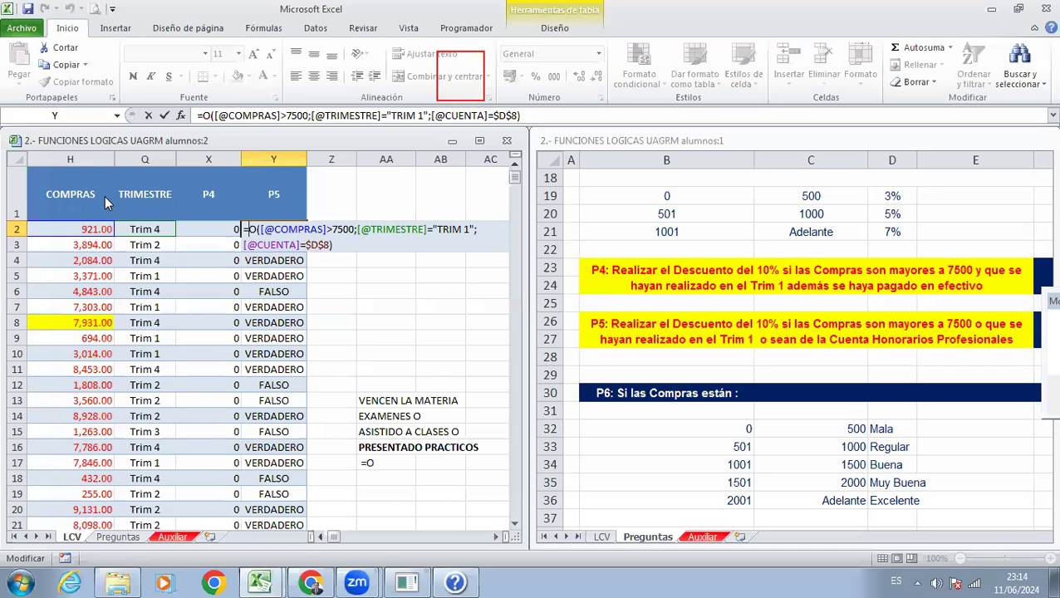
mouse_move(218, 209)
mouse_down()
mouse_move(515, 271)
mouse_move(496, 267)
mouse_up()
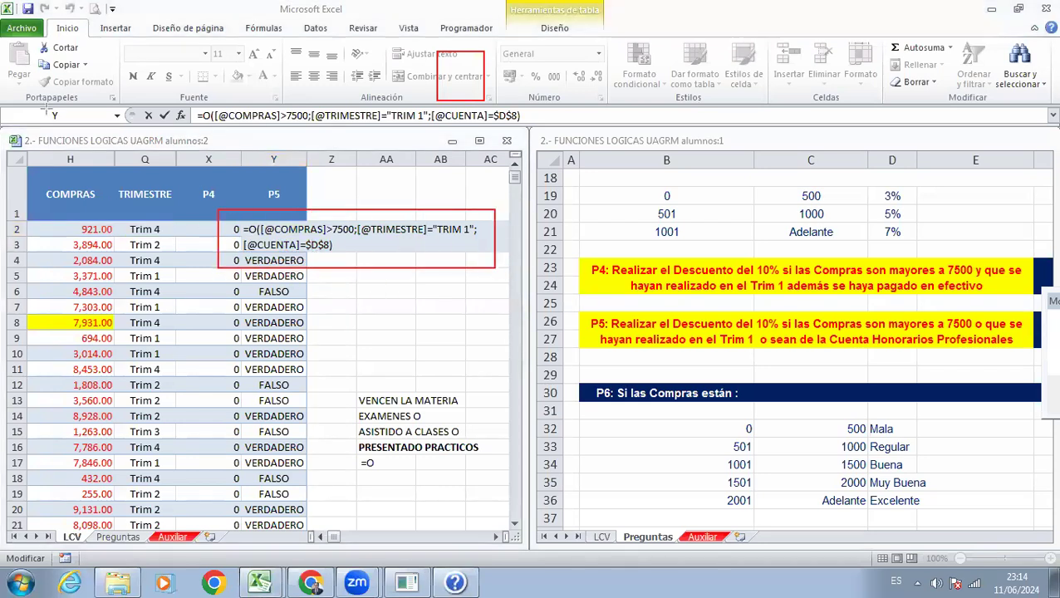
click(253, 230)
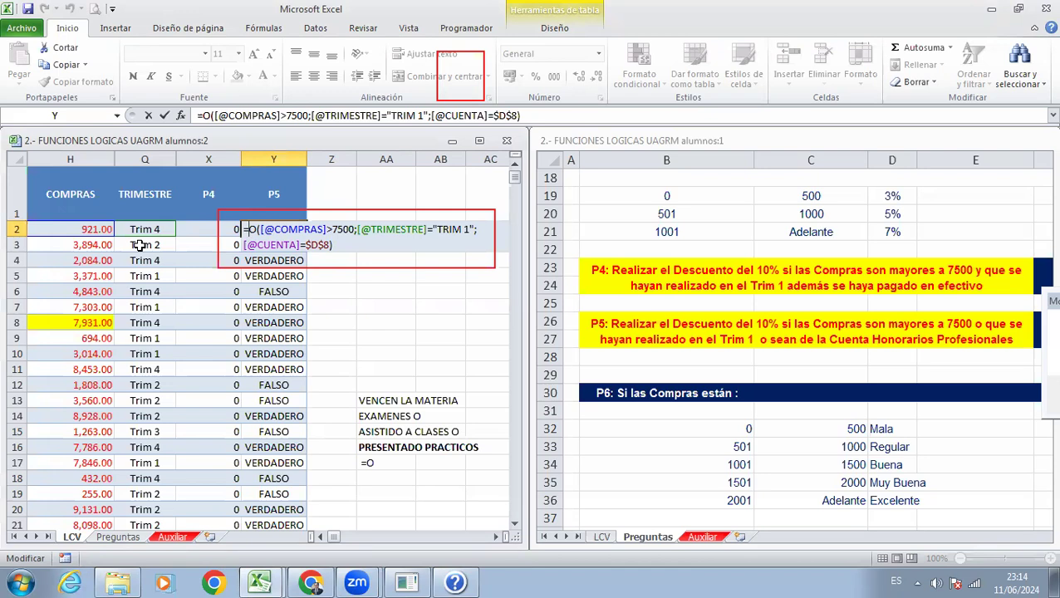
text(SI()
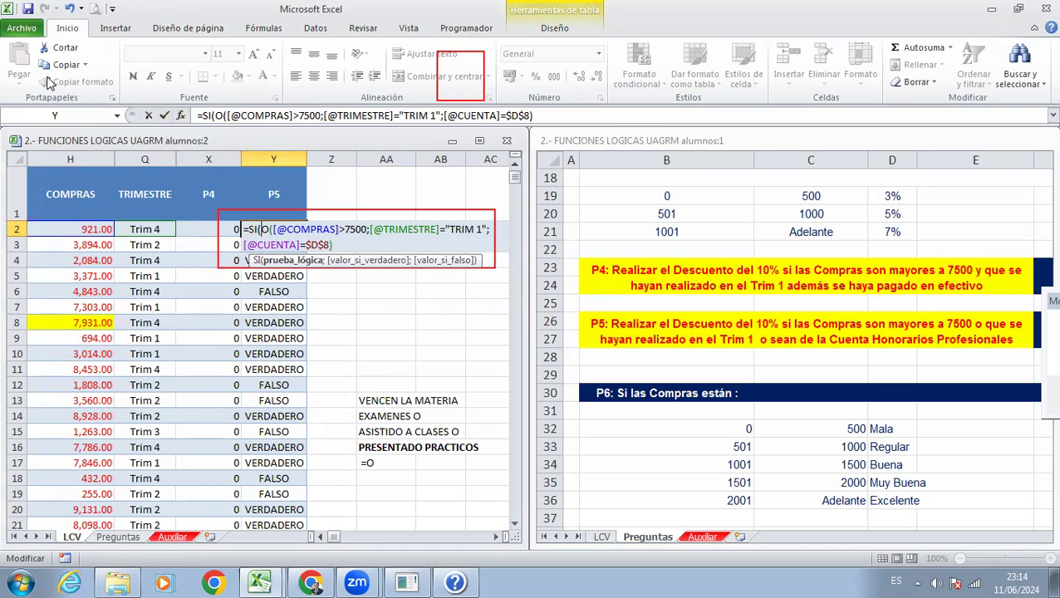
click(181, 115)
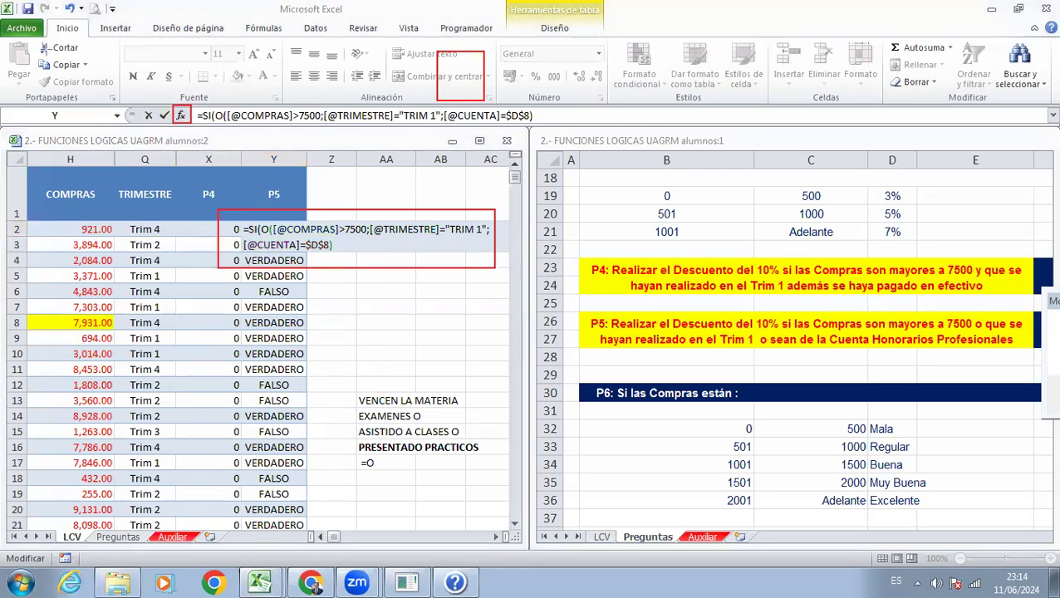
click(181, 115)
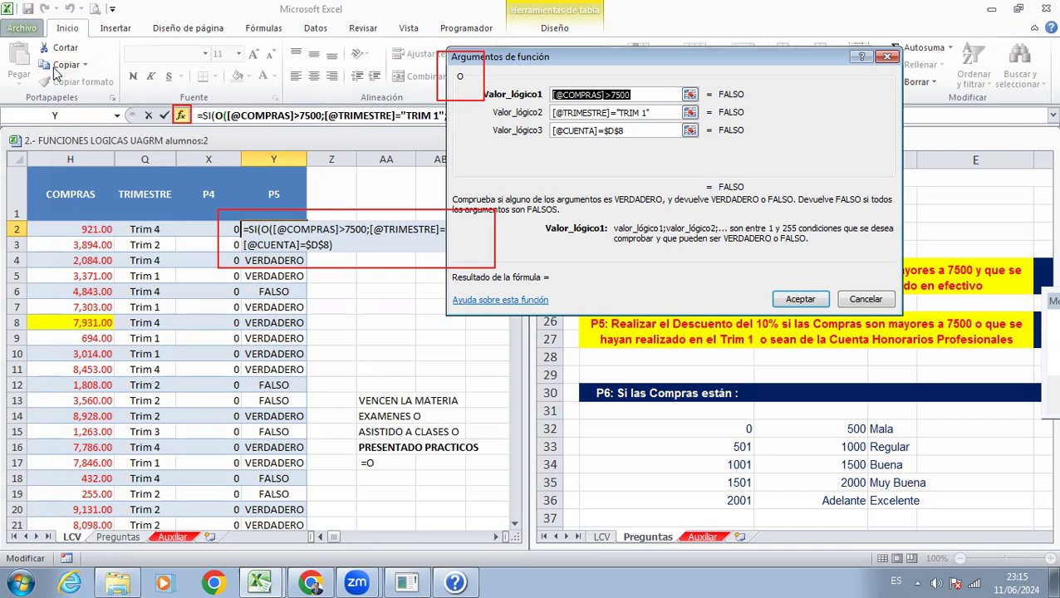
Step: Switch the function arguments from the nested O function to the outer SI function
click(190, 86)
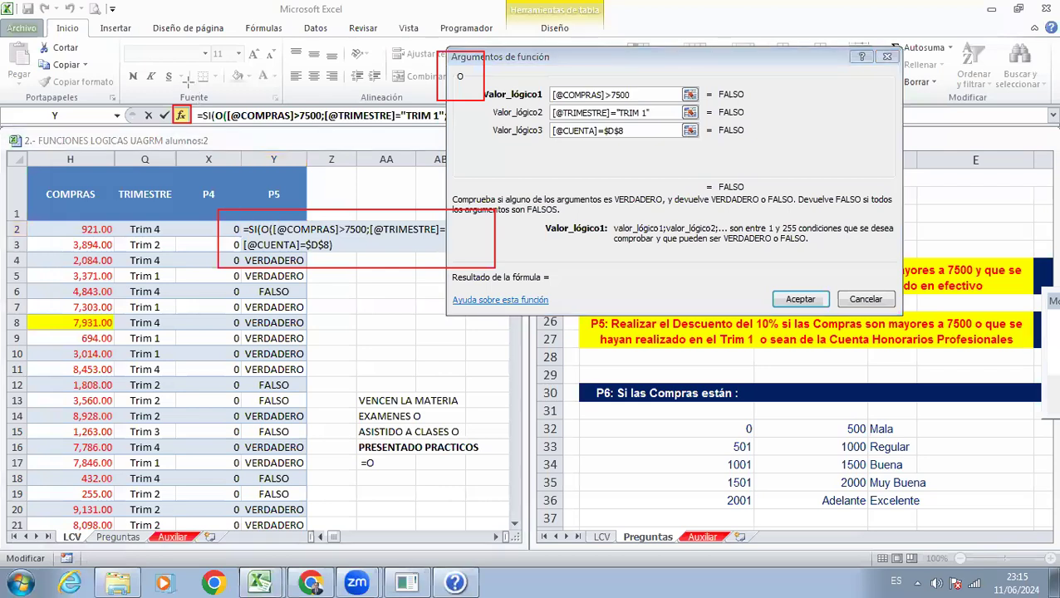
mouse_move(189, 84)
mouse_down()
mouse_move(306, 154)
mouse_move(343, 152)
mouse_up()
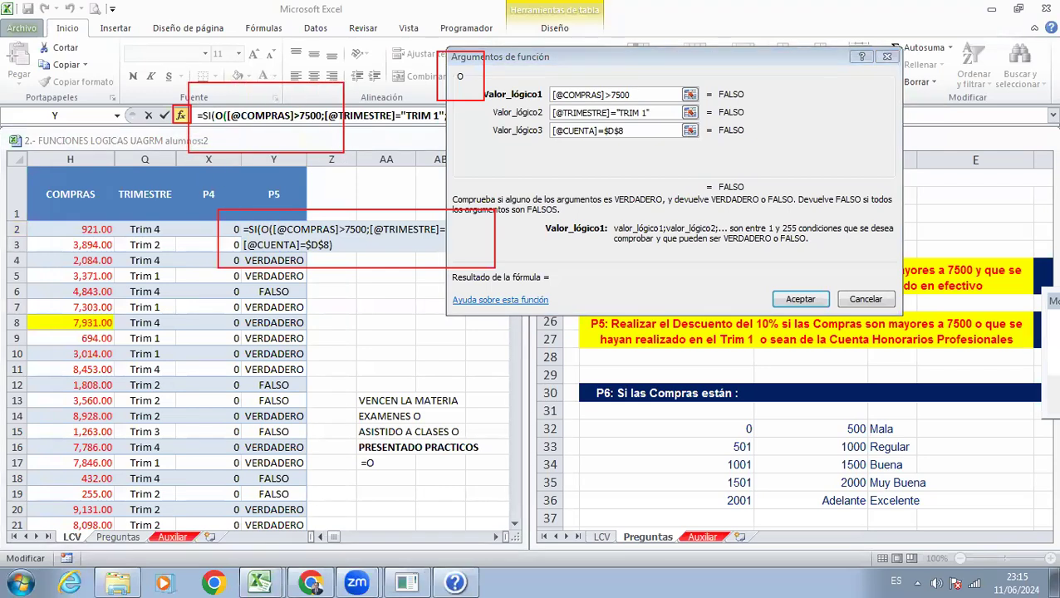
click(207, 115)
click(206, 116)
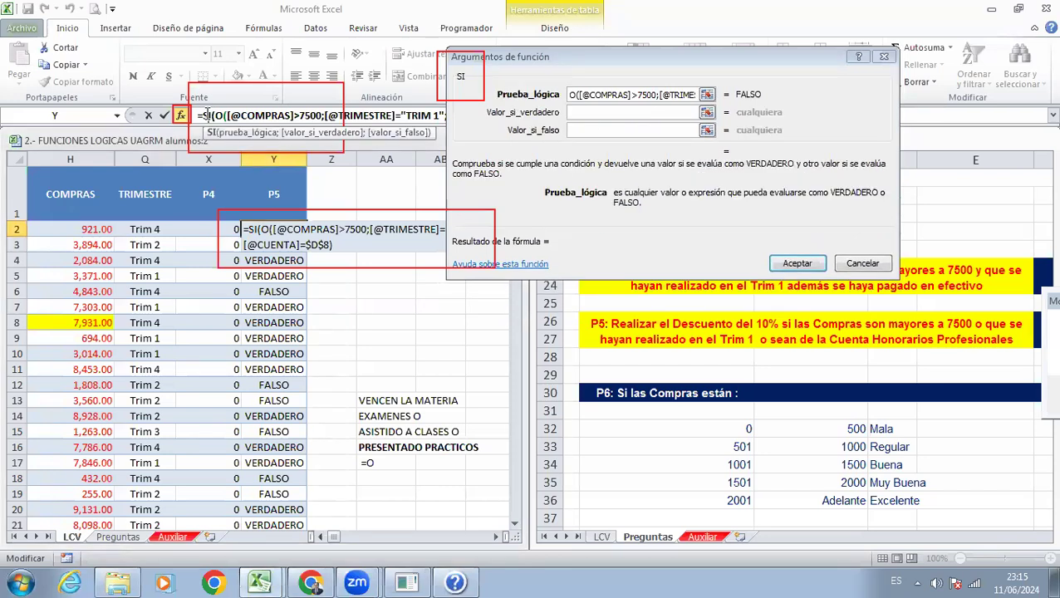
click(219, 116)
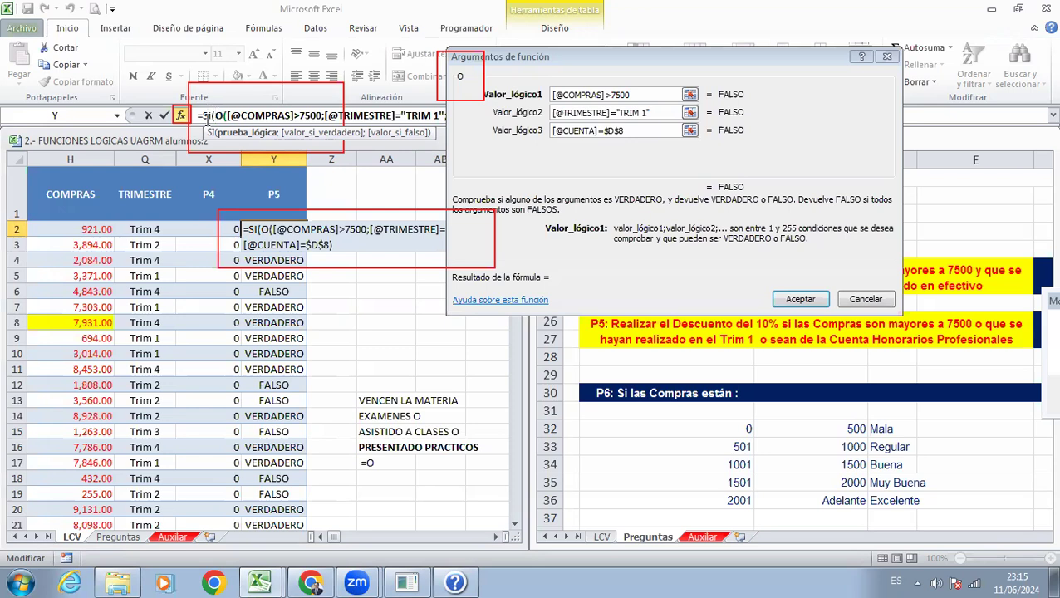
click(210, 116)
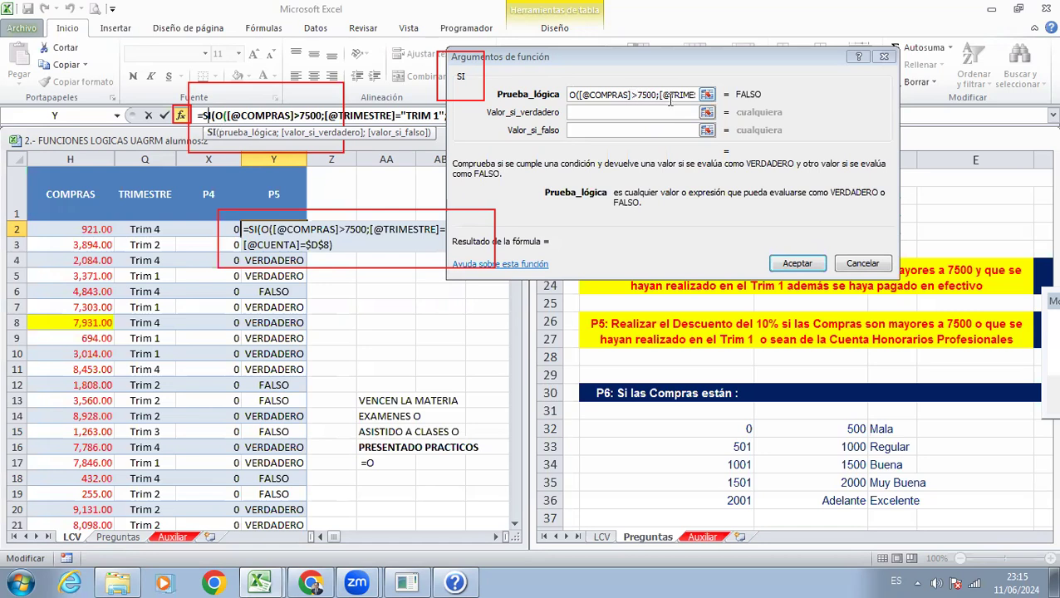
Step: Read through the nested O conditions in the SI function's Prueba_lógica argument to the end
key(Right)
key(Right)
key(Right)
key(Right)
key(Right)
key(Right)
key(Right)
key(Right)
key(Right)
key(Right)
key(Right)
key(Right)
key(Right)
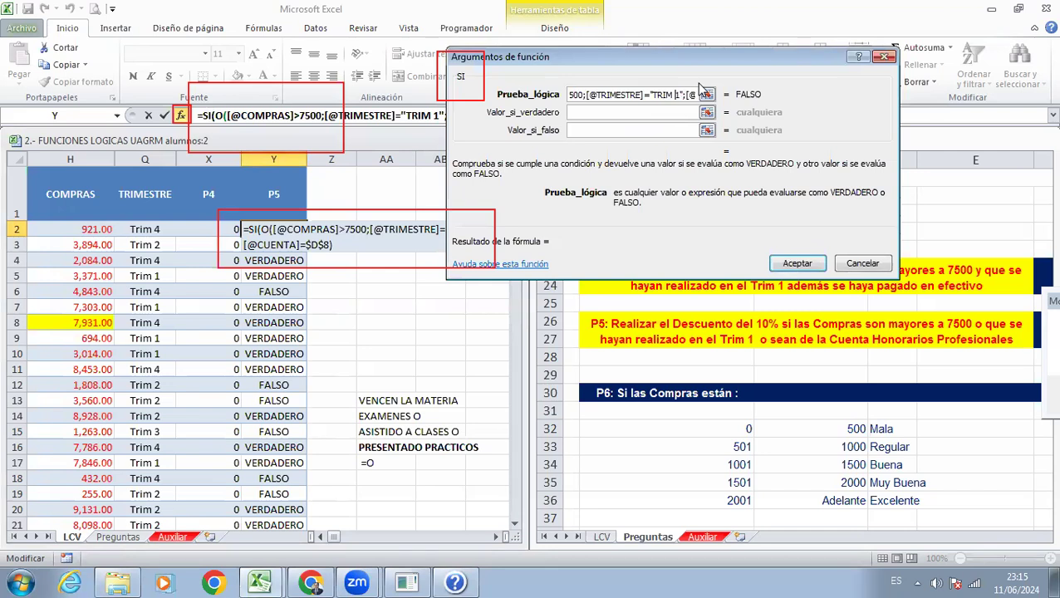
key(Right)
key(Right)
key(Right)
key(Right)
key(Right)
key(Right)
key(Right)
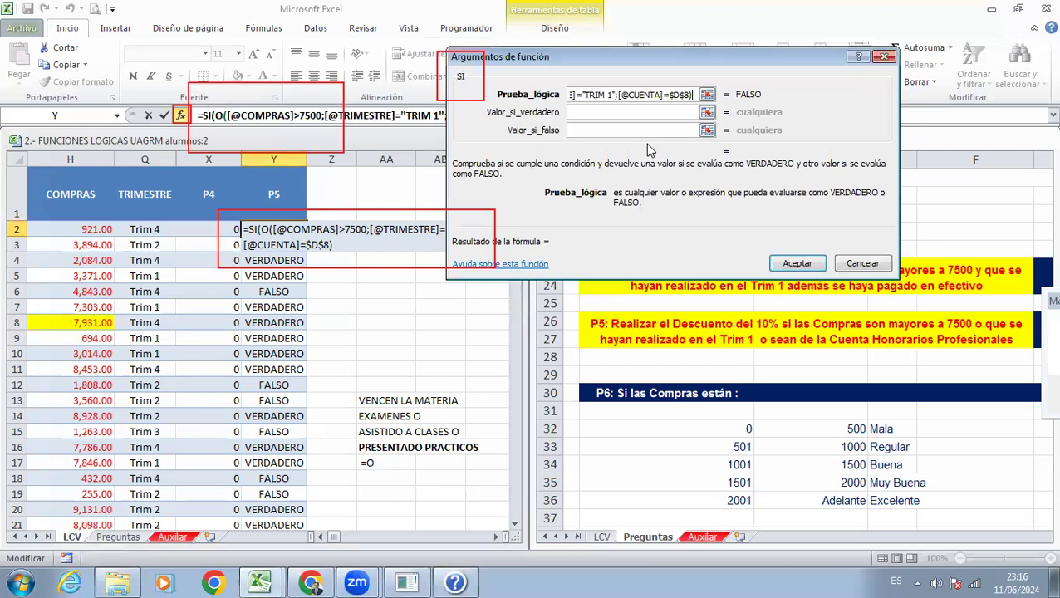
key(Tab)
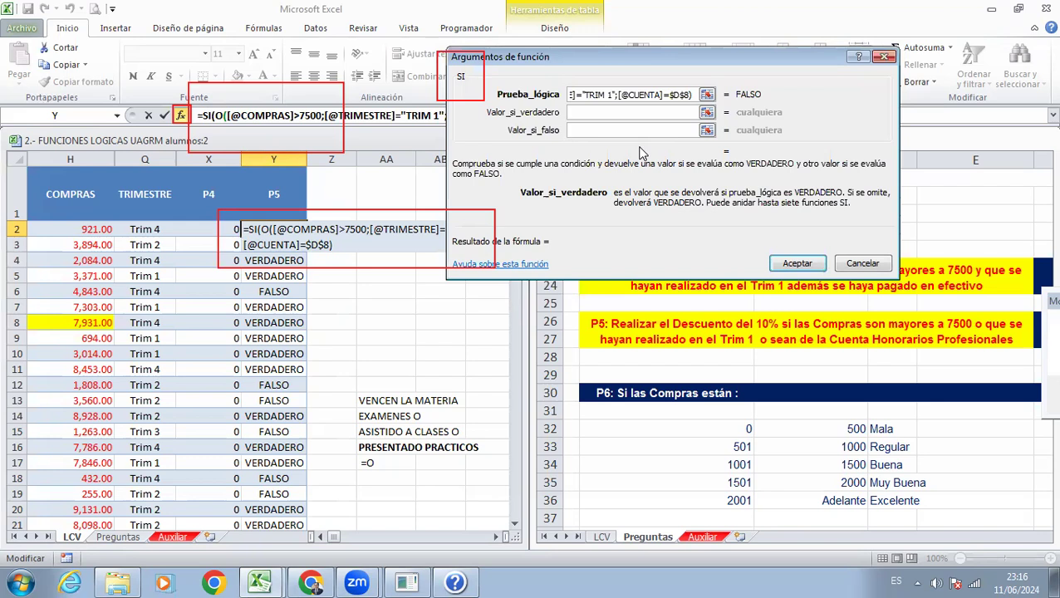
click(73, 232)
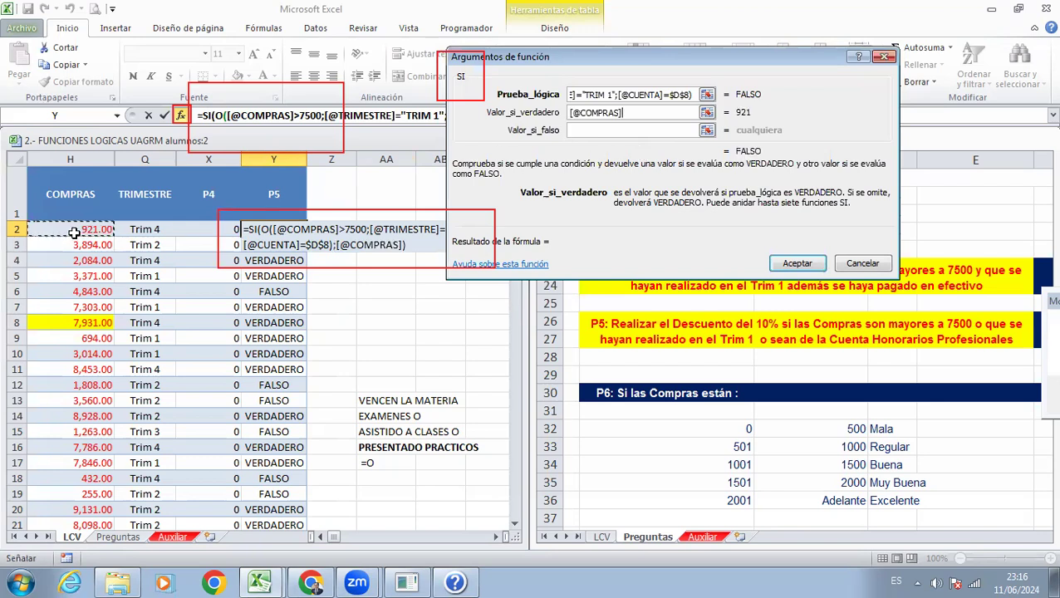
text(*)
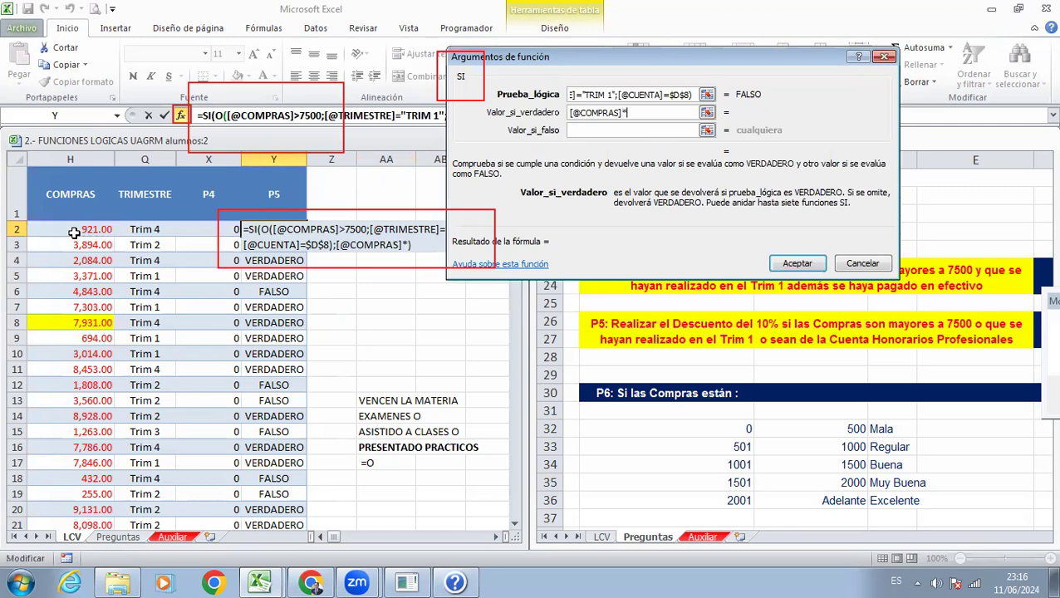
text(10%)
key(Tab)
text(0)
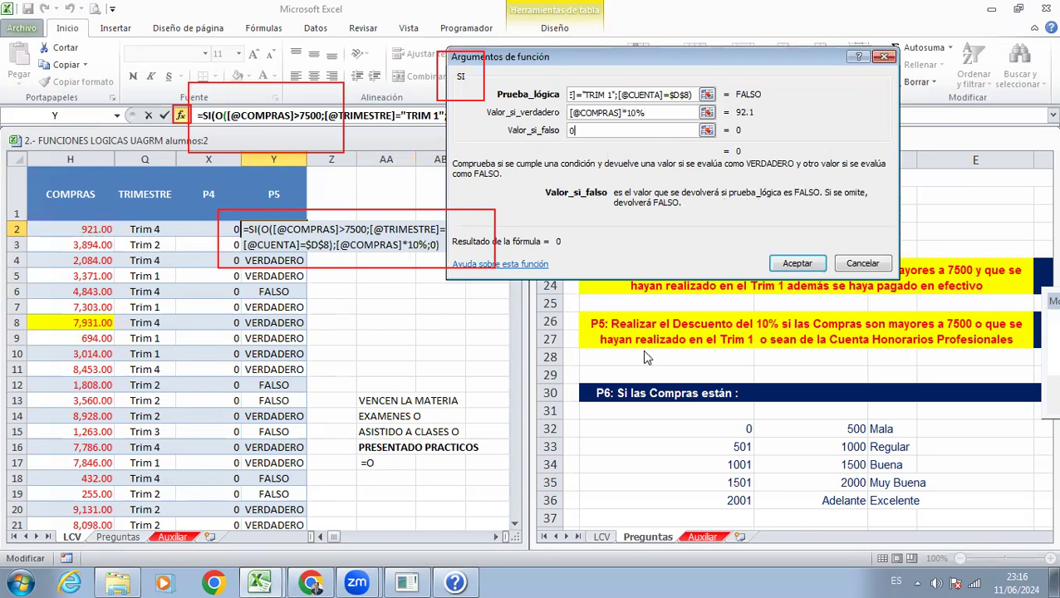
click(785, 265)
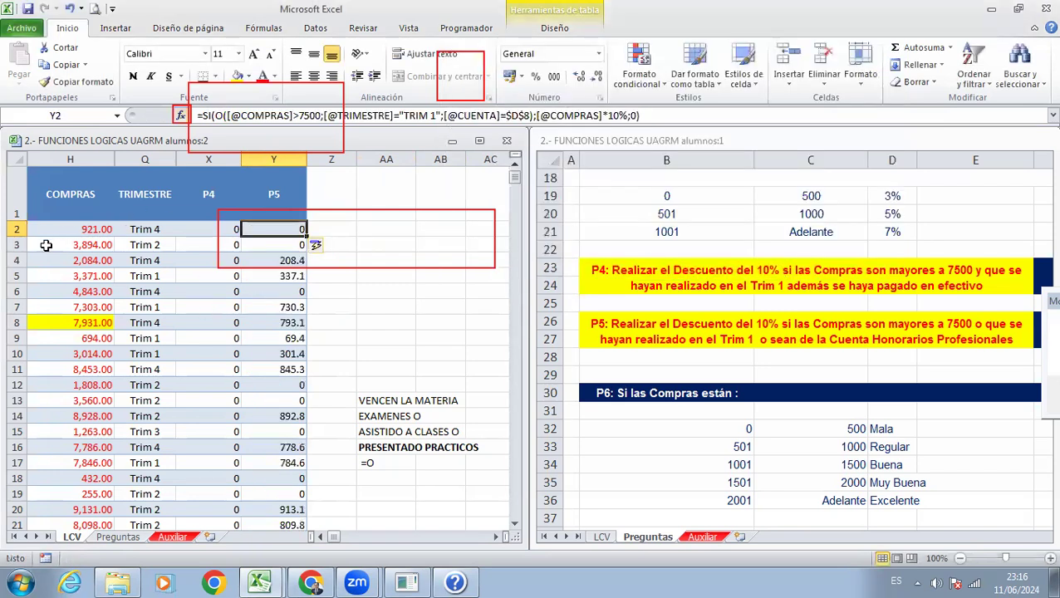
click(261, 208)
click(278, 154)
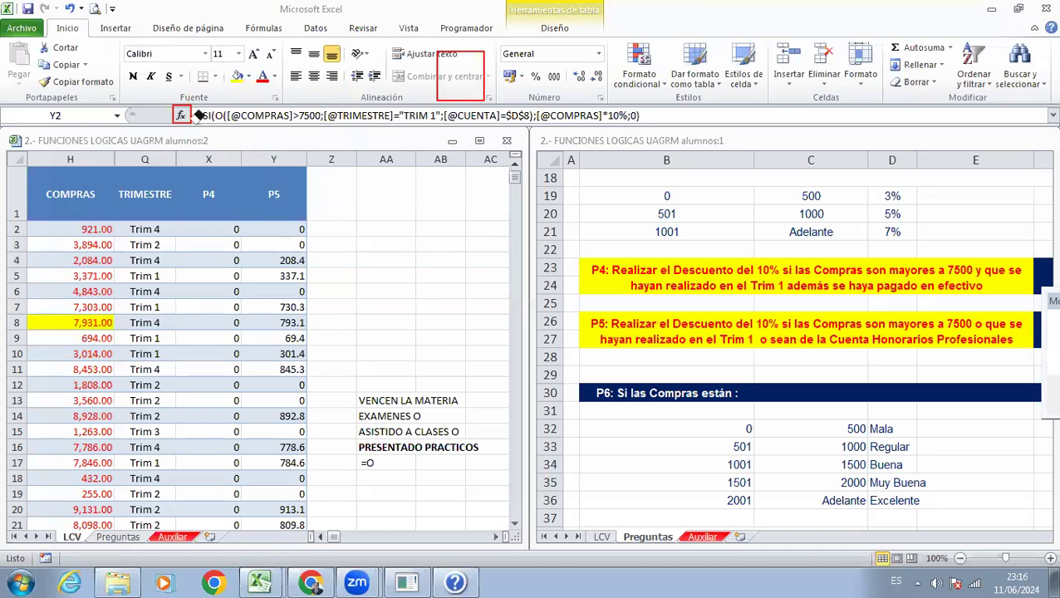
click(475, 95)
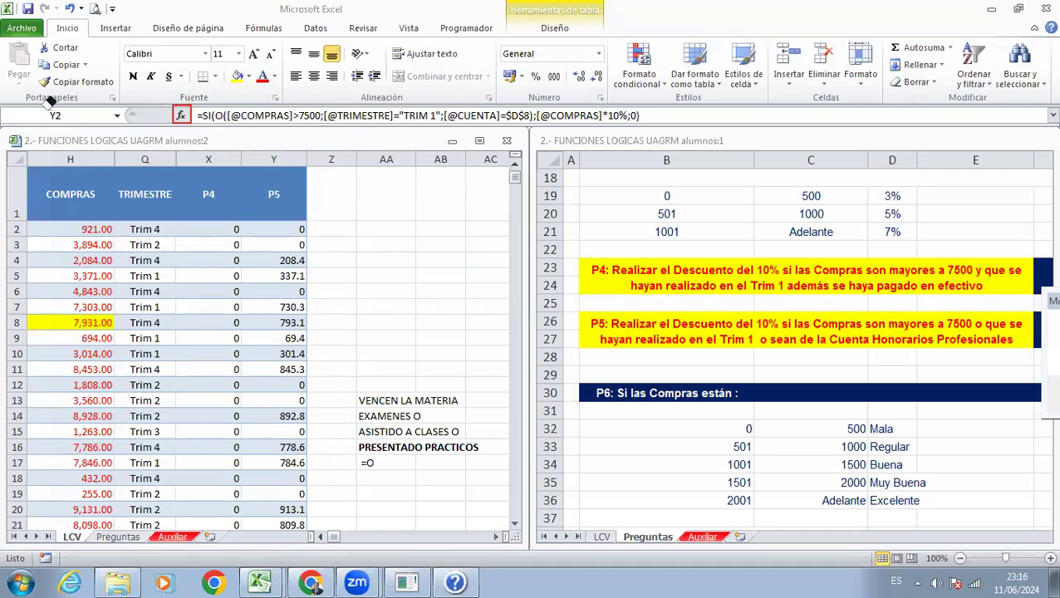
Step: Make the CUENTA cell D4, HONORARIOS PROFESIONALES, bold and fill it with yellow
click(268, 229)
key(Down)
key(Down)
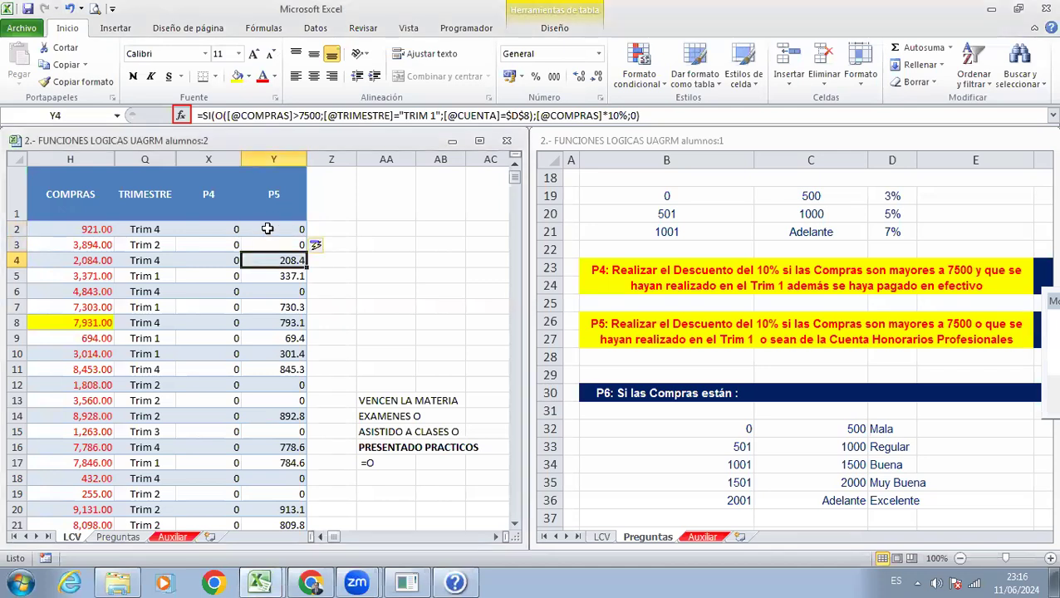
key(Left)
key(Left)
key(Left)
key(Left)
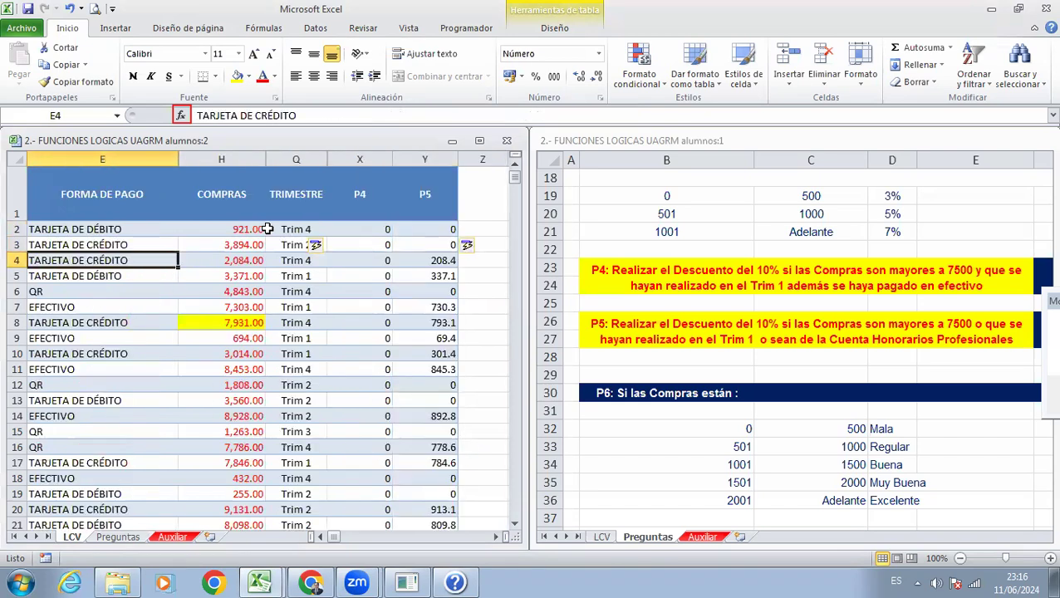
key(Left)
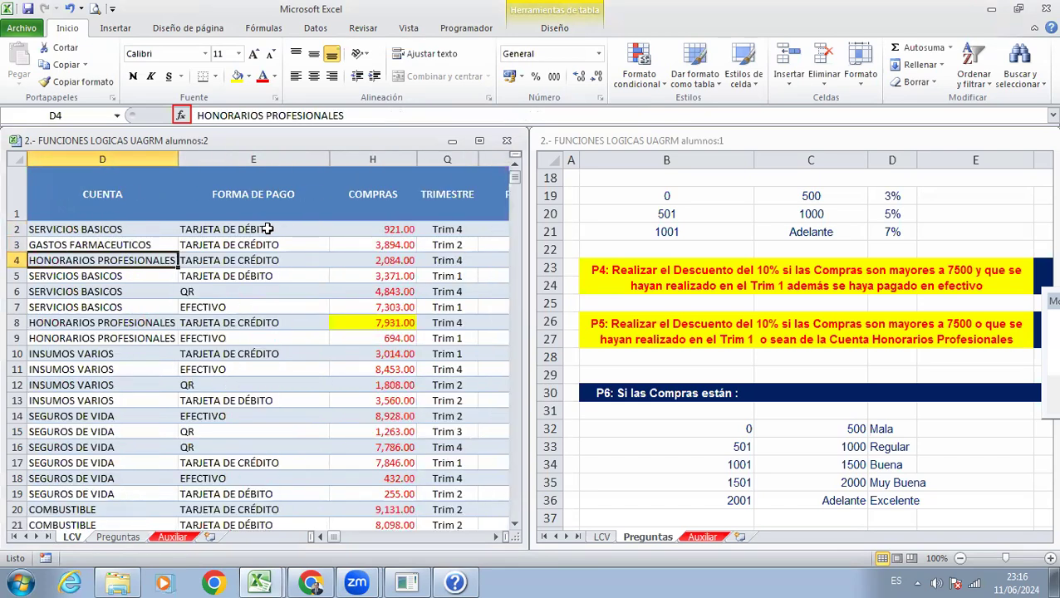
key(ctrl+n)
click(237, 75)
Step: Fill the COMPRAS and TRIMESTRE cells of row 4, H4 and Q4, with yellow
key(Right)
key(Right)
key(Right)
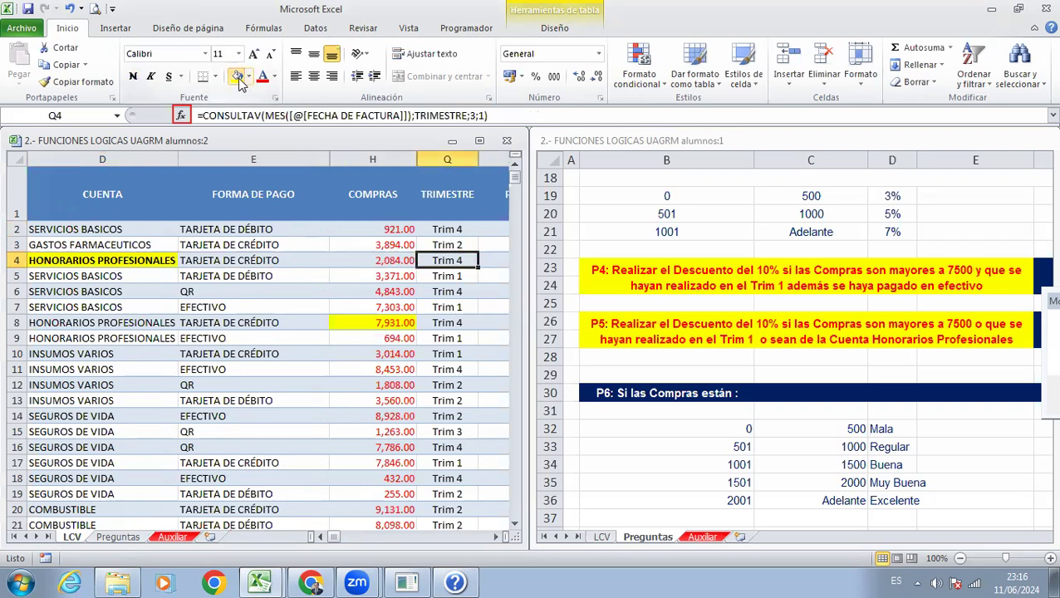
key(Right)
key(Left)
key(Left)
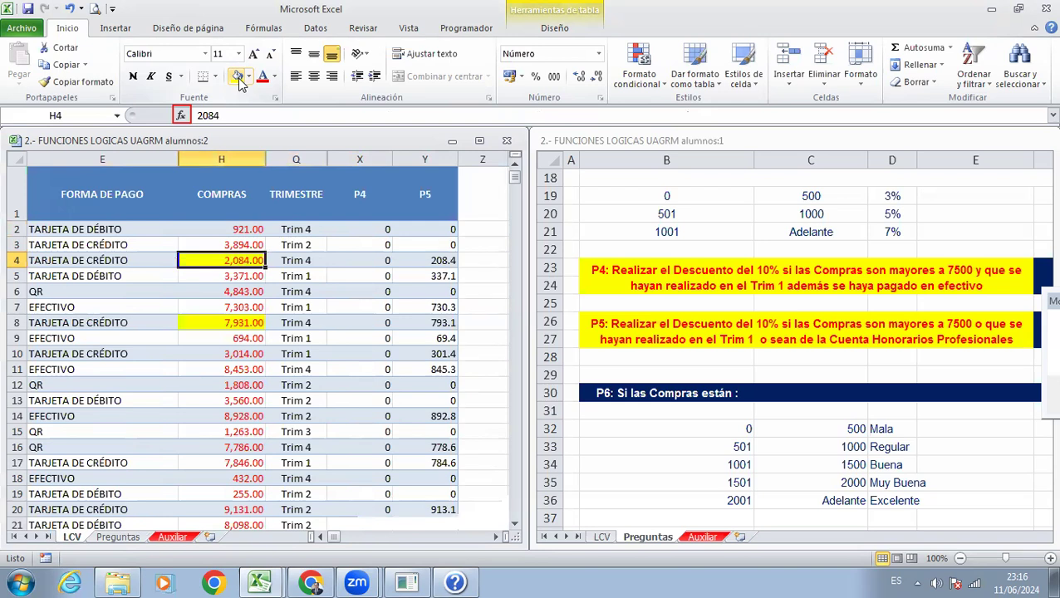
key(Right)
click(239, 80)
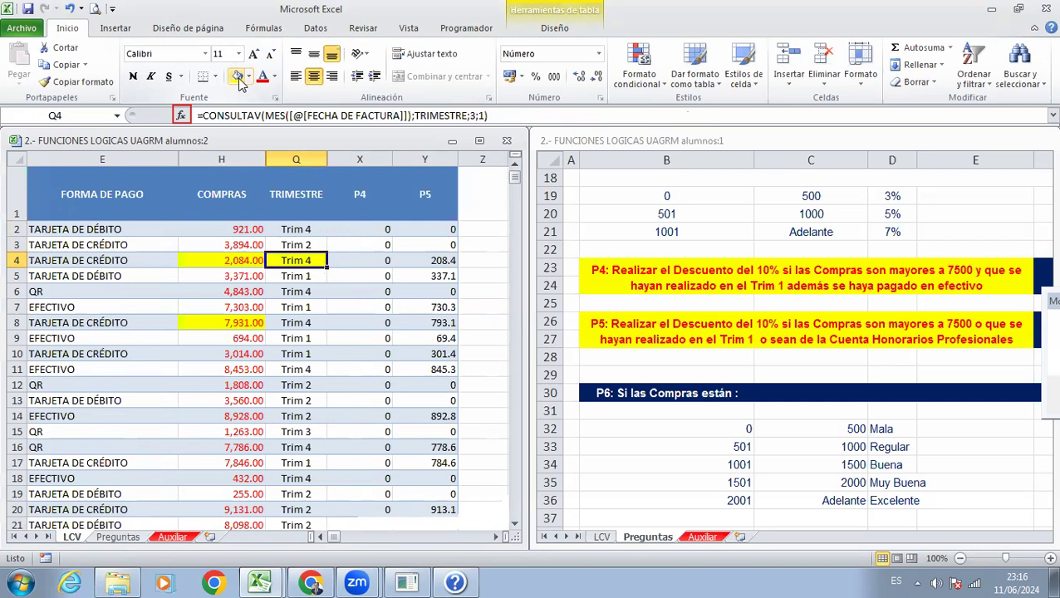
Step: Check the P5 results in rows 4 and 8 against the conditions in their rows
key(Left)
key(Left)
key(Left)
key(Left)
key(Right)
key(Right)
key(Right)
key(Right)
key(Right)
key(Right)
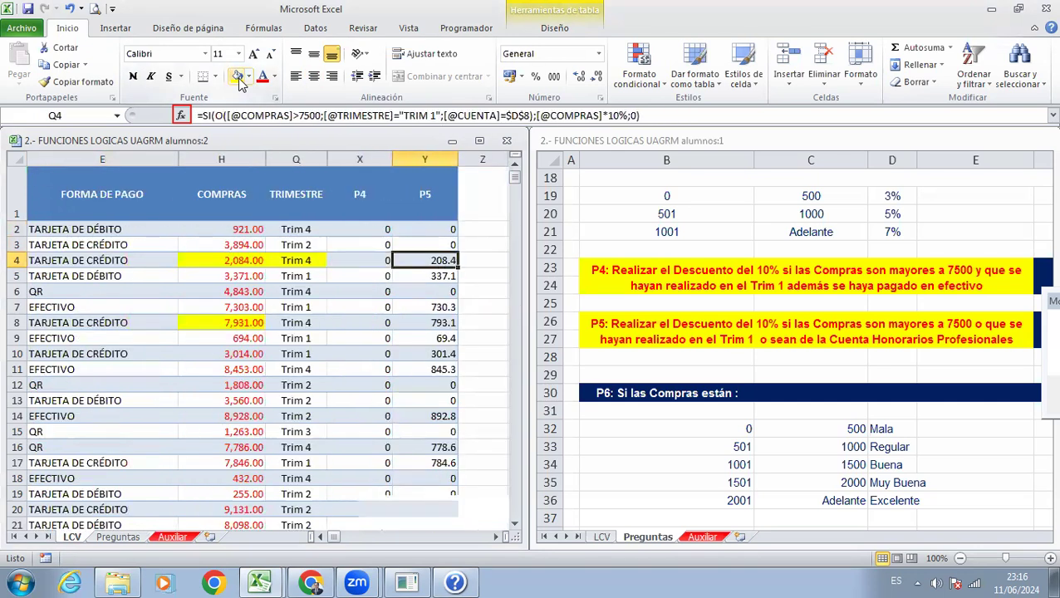
key(Left)
key(Down)
key(Down)
key(Down)
key(Down)
key(Right)
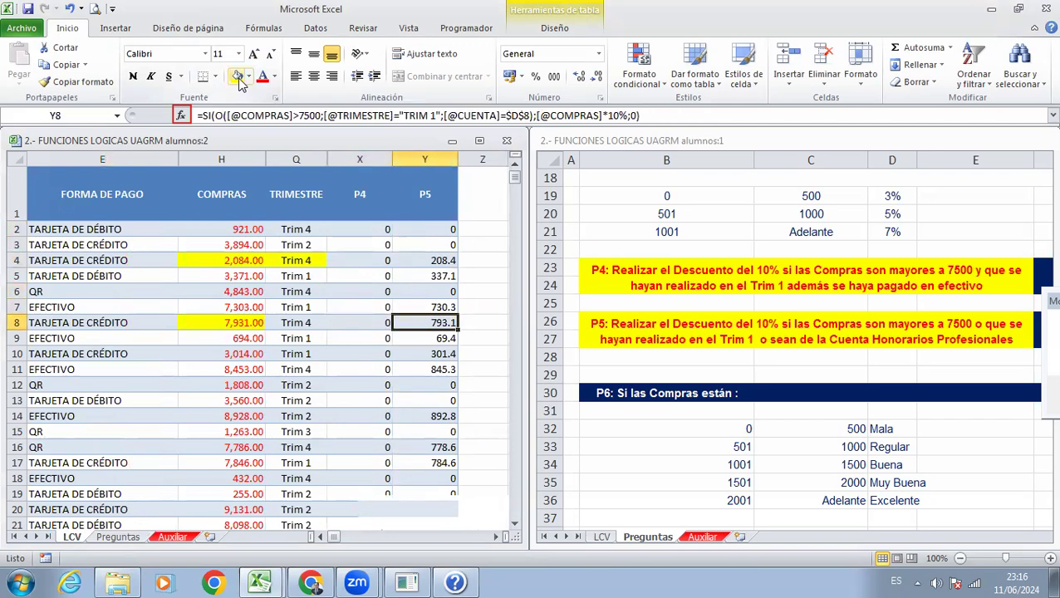
Step: Fill the CUENTA cell D14, SEGUROS DE VIDA, with yellow
key(Down)
key(Down)
key(Down)
key(Down)
key(Down)
key(Down)
key(Left)
key(Left)
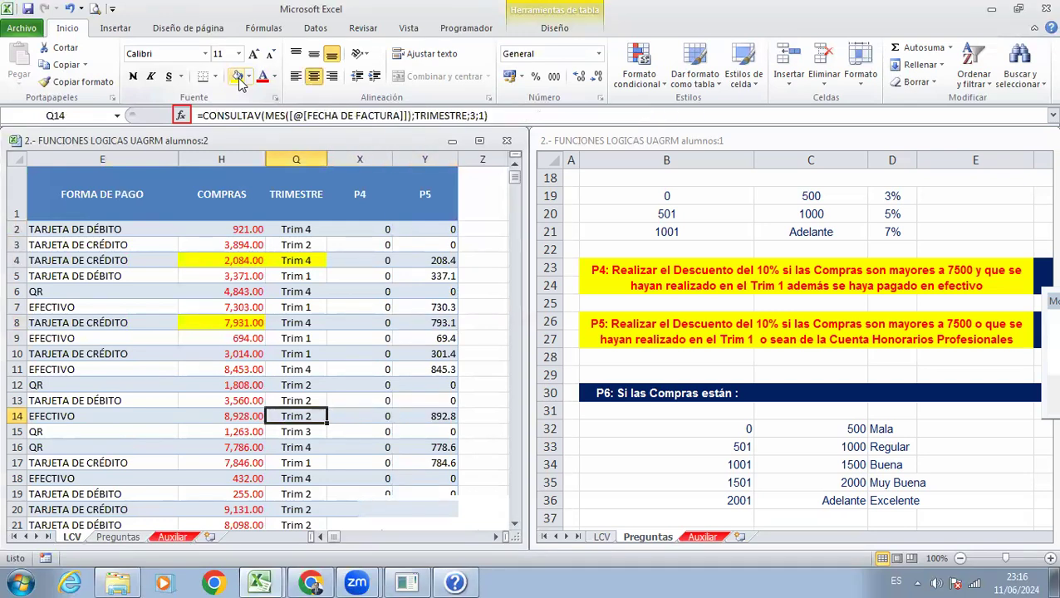
key(Left)
key(Left)
key(Left)
key(Left)
key(Right)
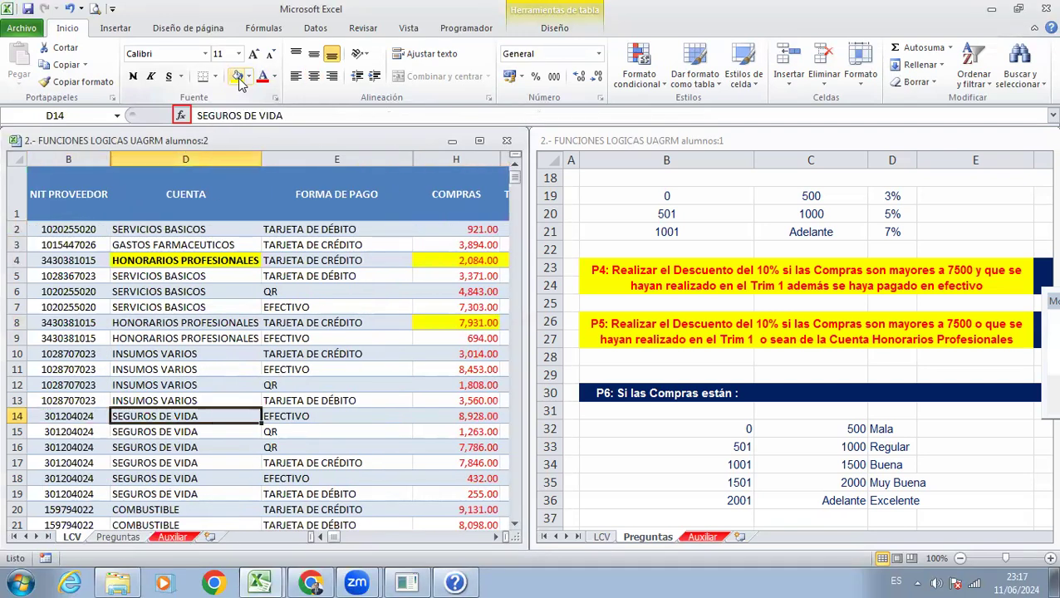
click(239, 76)
Step: Fill the COMPRAS and TRIMESTRE cells of row 14, H14 and Q14, with yellow
key(Right)
key(Right)
key(Right)
key(Right)
key(Left)
key(Left)
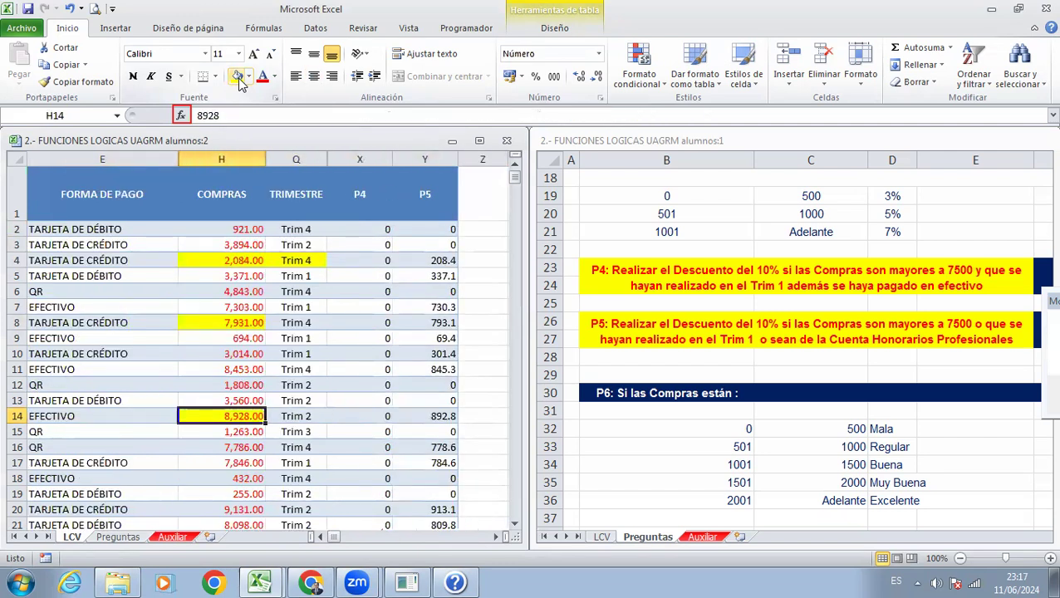
key(Right)
click(239, 77)
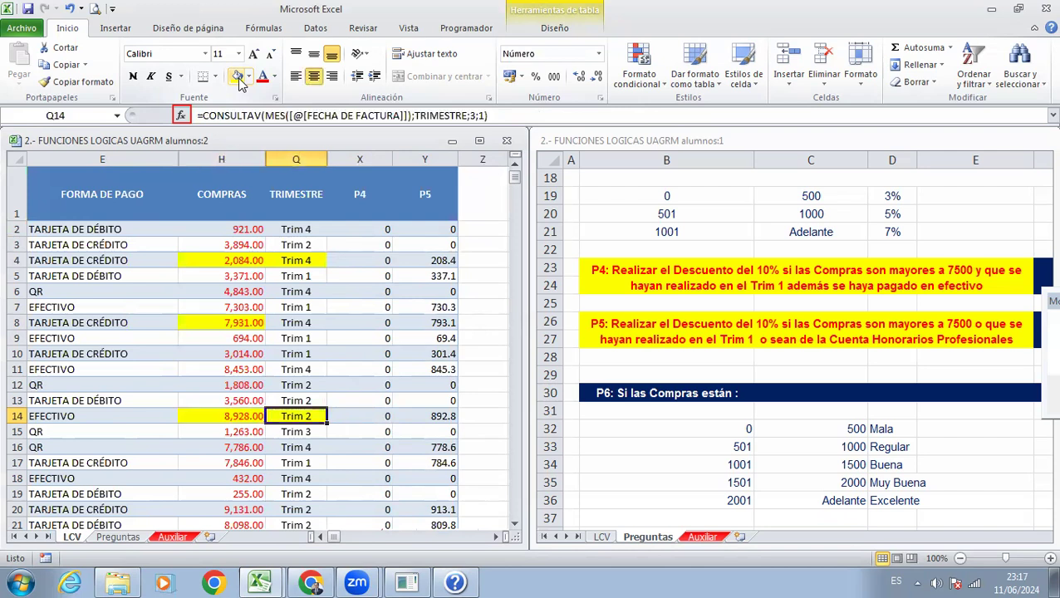
Step: Check the P5 result in Y14 and compare the P5 formula in Y2 with the P4 formula in X2
key(Left)
key(Right)
key(Right)
key(Right)
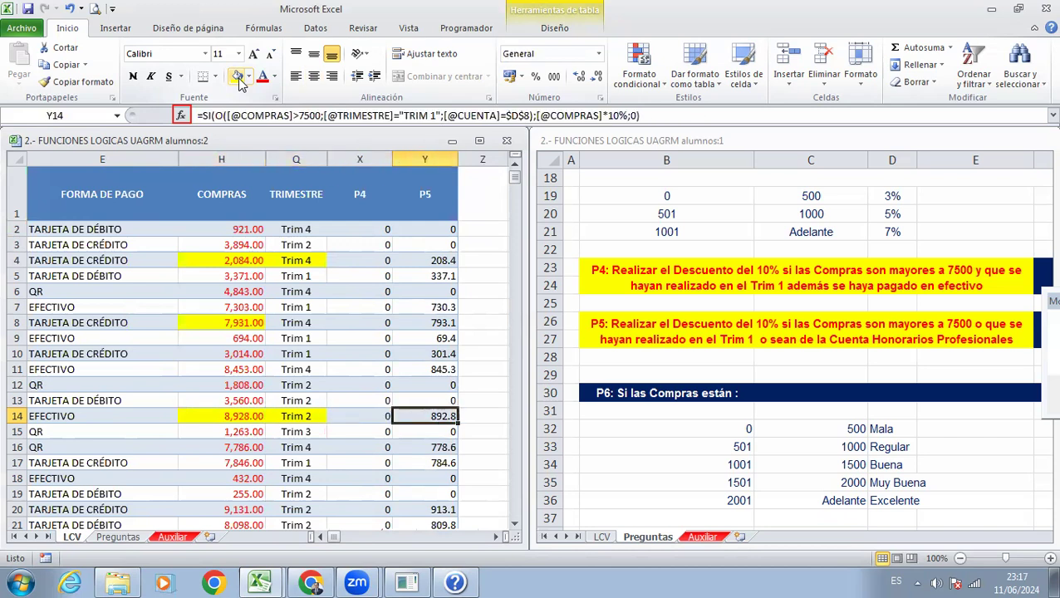
key(ctrl+Up)
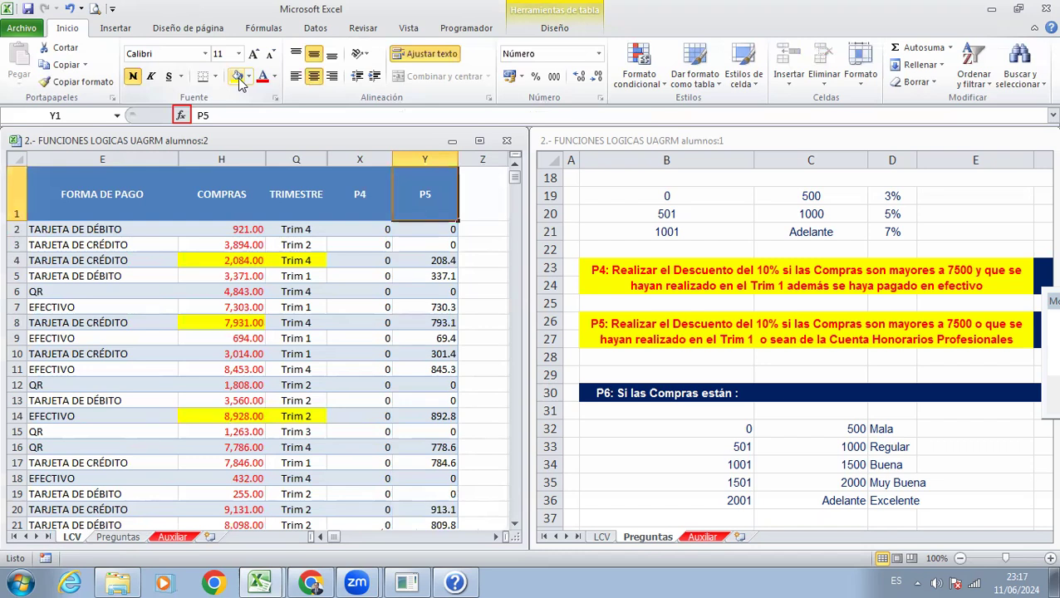
key(Down)
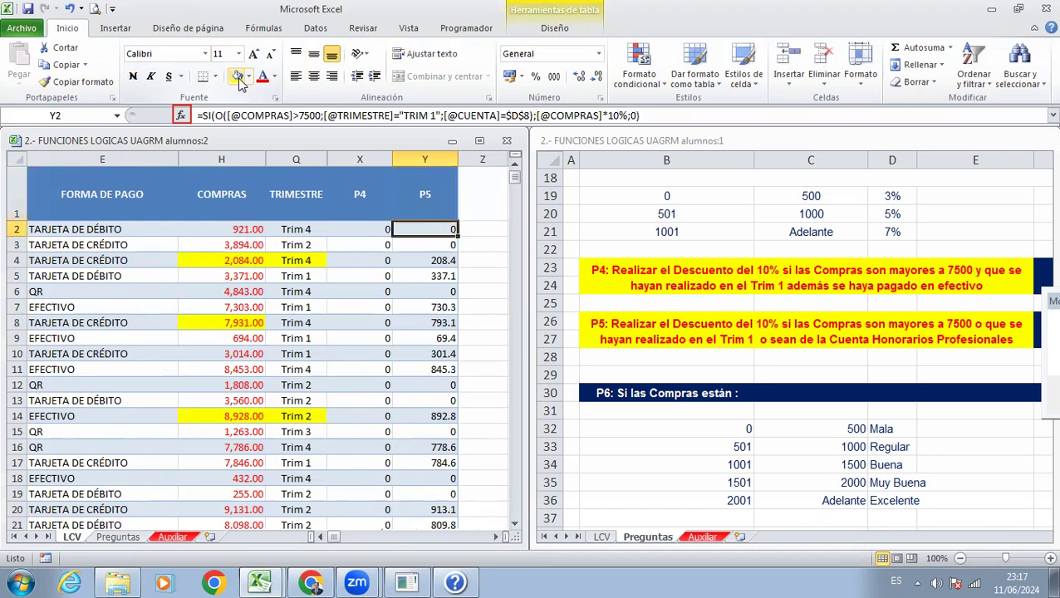
key(Left)
key(F2)
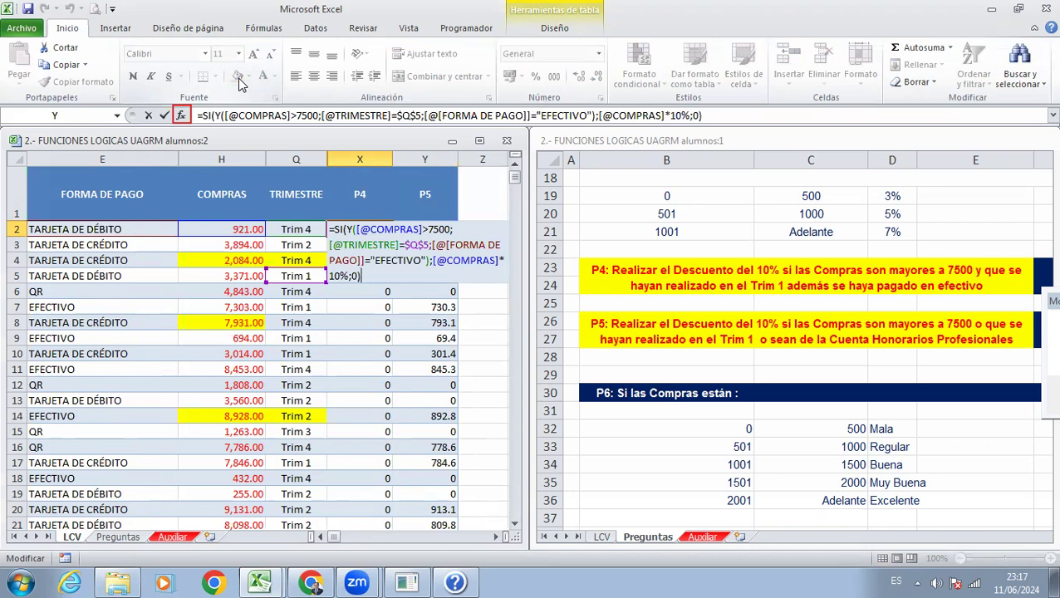
key(Escape)
Step: Delete the example notes in AA13:AA17 beside the table
key(Right)
key(Right)
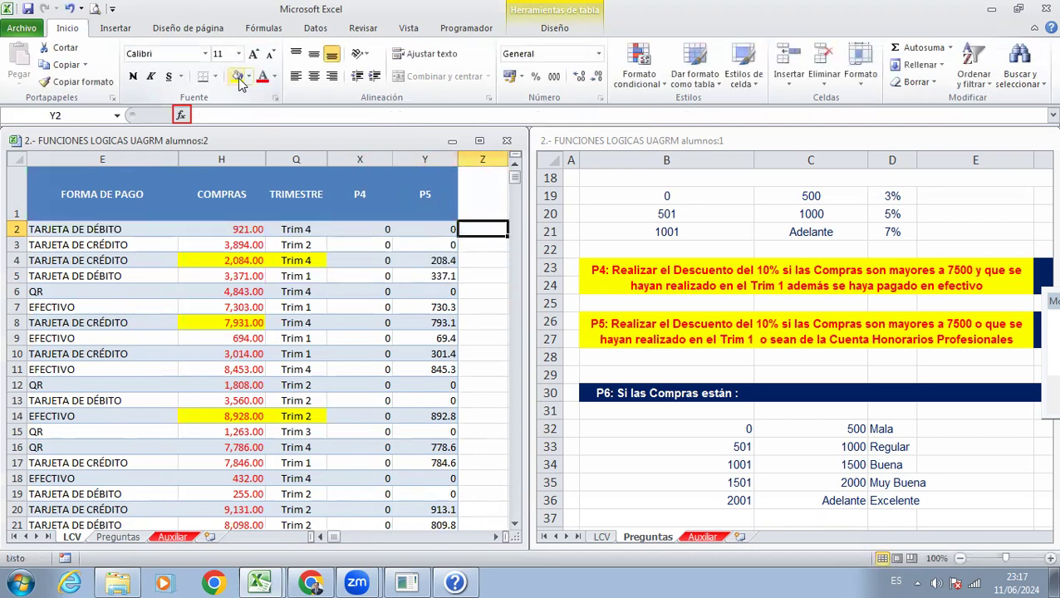
key(Right)
key(Right)
key(Left)
key(ctrl+Down)
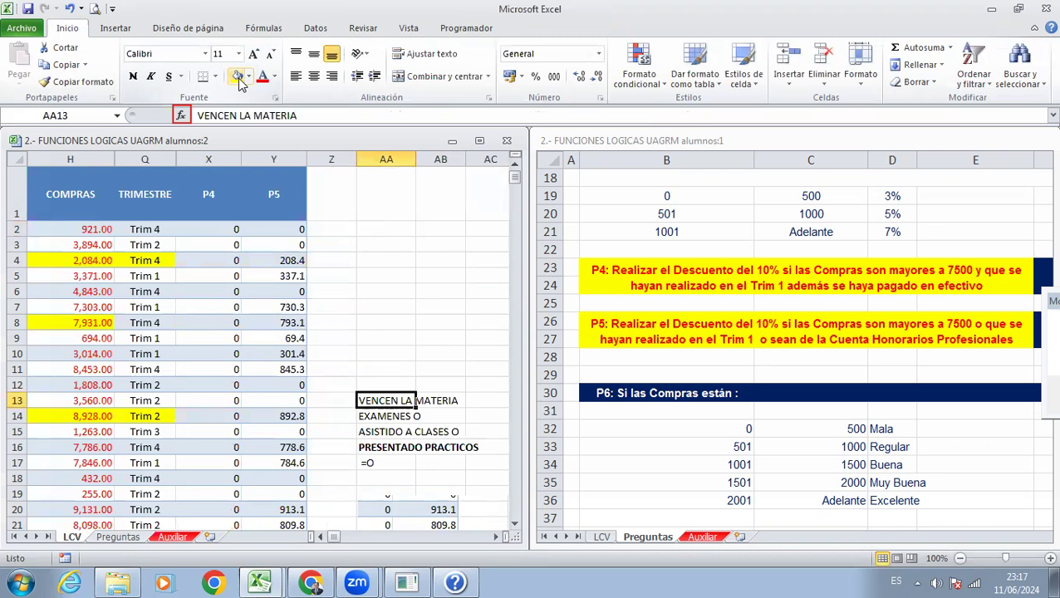
key(ctrl+shift+Down)
key(Delete)
Step: Add a new table column by entering the header P6 in Z1
key(ctrl+Left)
key(ctrl+Up)
key(Right)
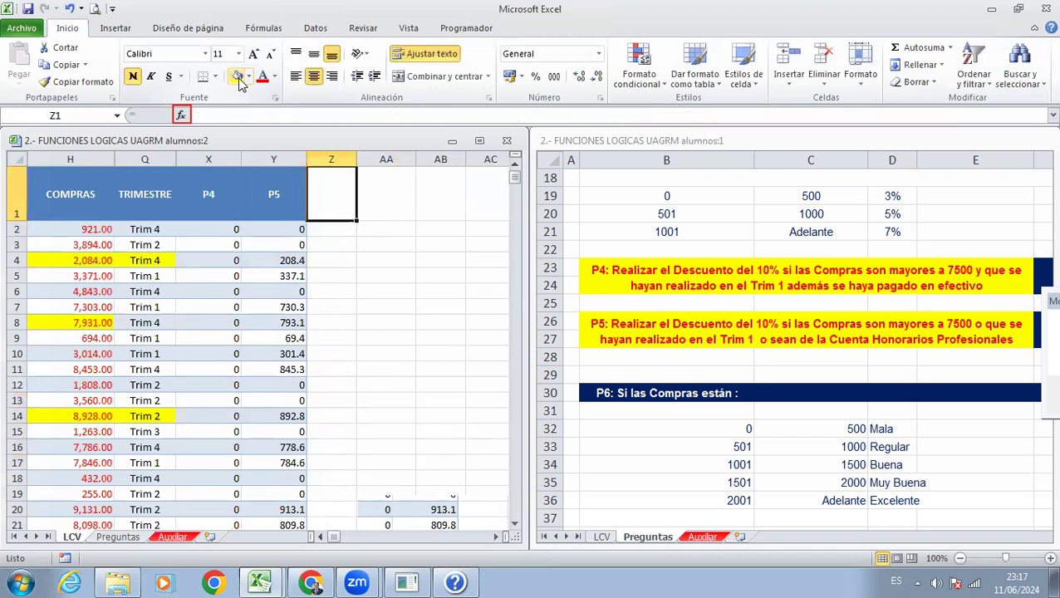
text(P6)
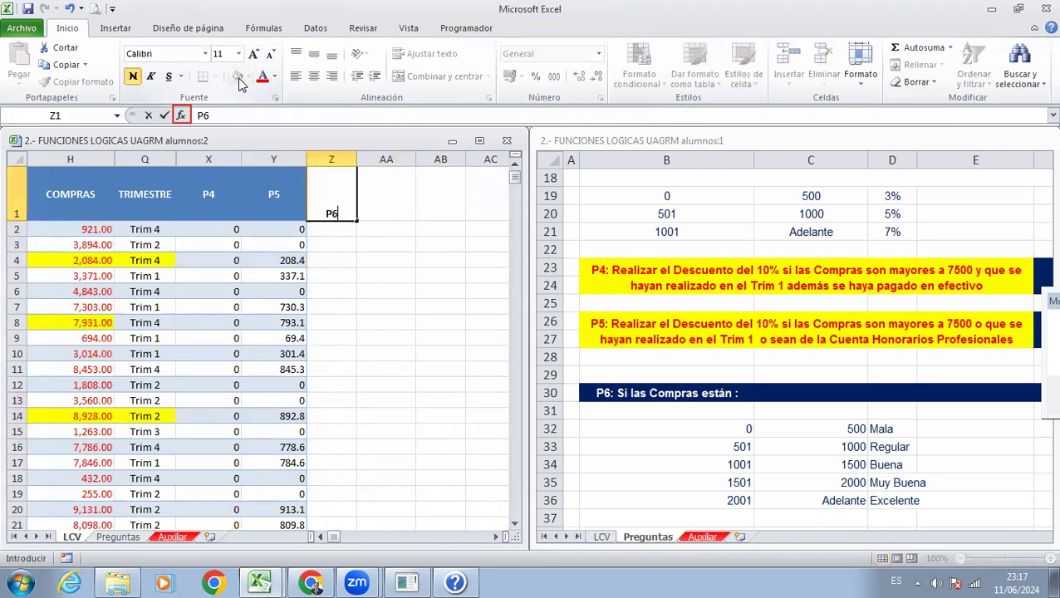
key(Return)
Step: On the Preguntas sheet, fill the P6 heading in row 30 with yellow and make its text red
click(658, 419)
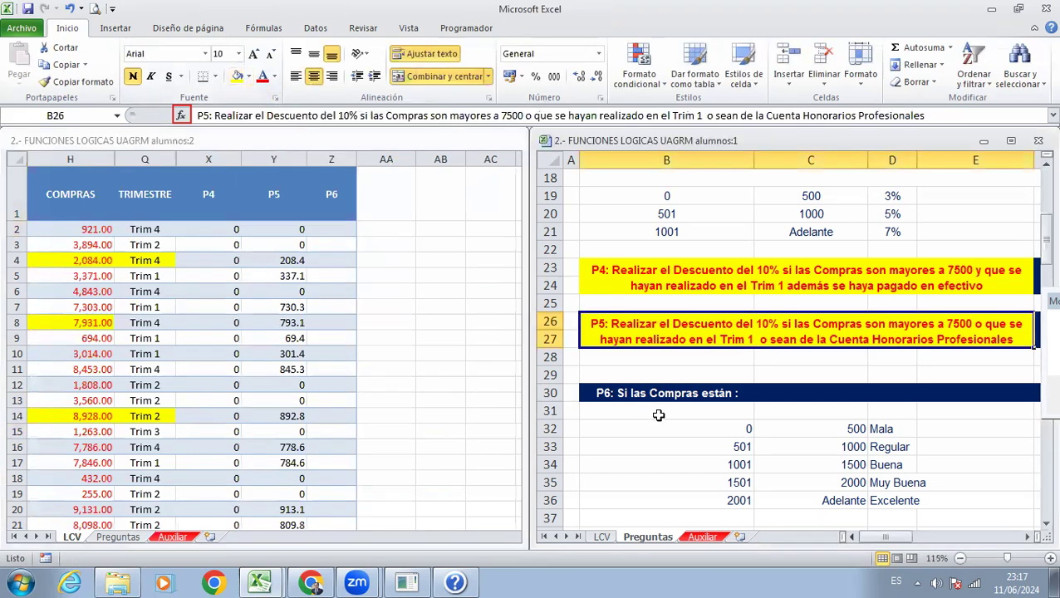
scroll(657, 415, down, 1)
click(713, 375)
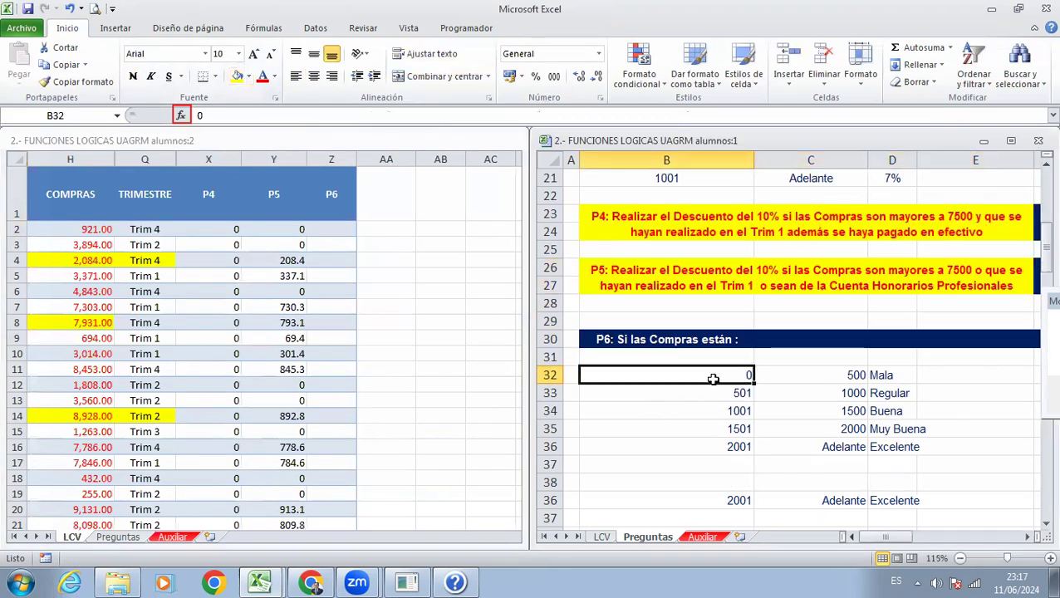
key(Up)
key(Up)
key(shift+Right)
key(shift+Right)
key(shift+Right)
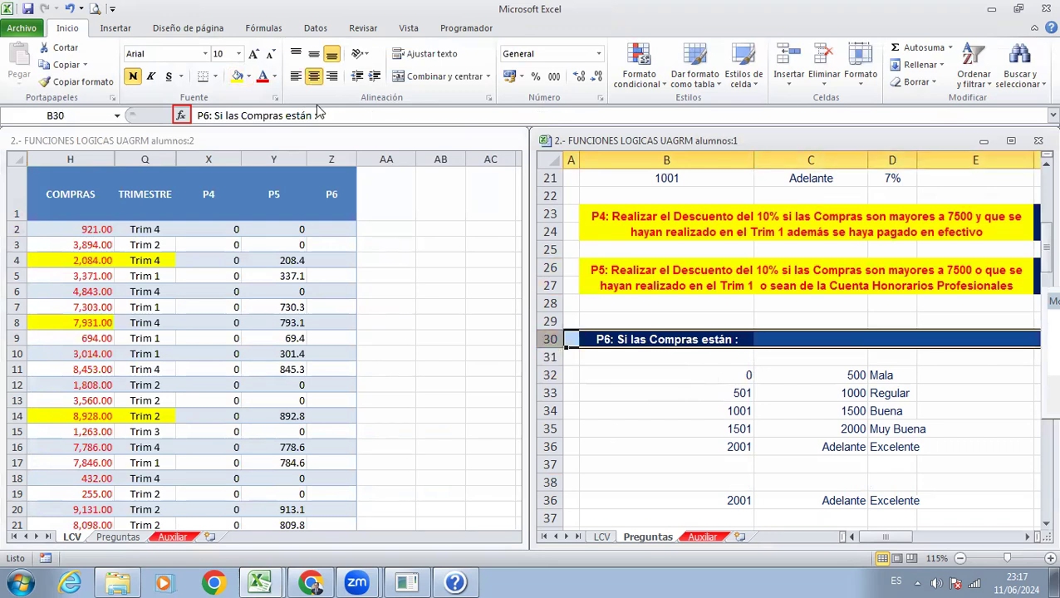
click(238, 76)
Step: Examine the P6 purchase ranges and their ratings in B32:D36
click(725, 390)
key(Up)
key(shift+Down)
key(shift+Down)
key(shift+Down)
key(shift+Down)
key(shift+Right)
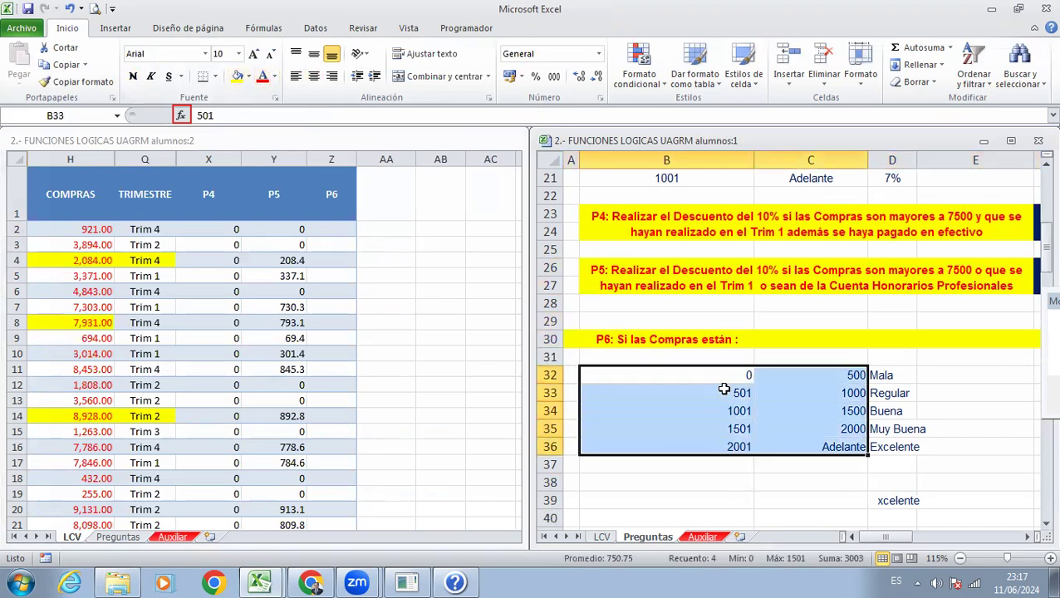
key(shift+Right)
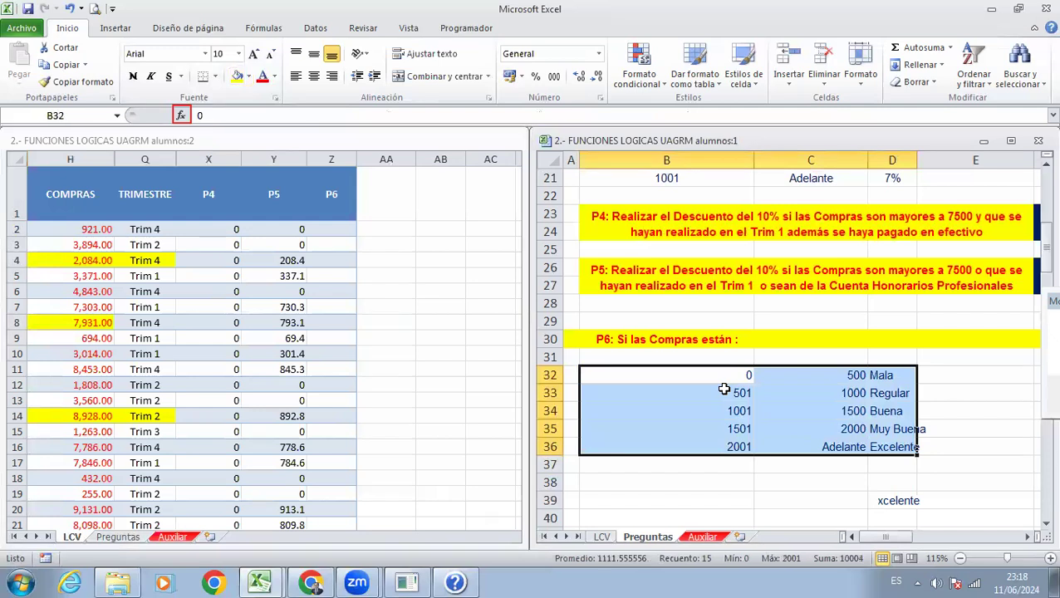
key(Right)
key(Right)
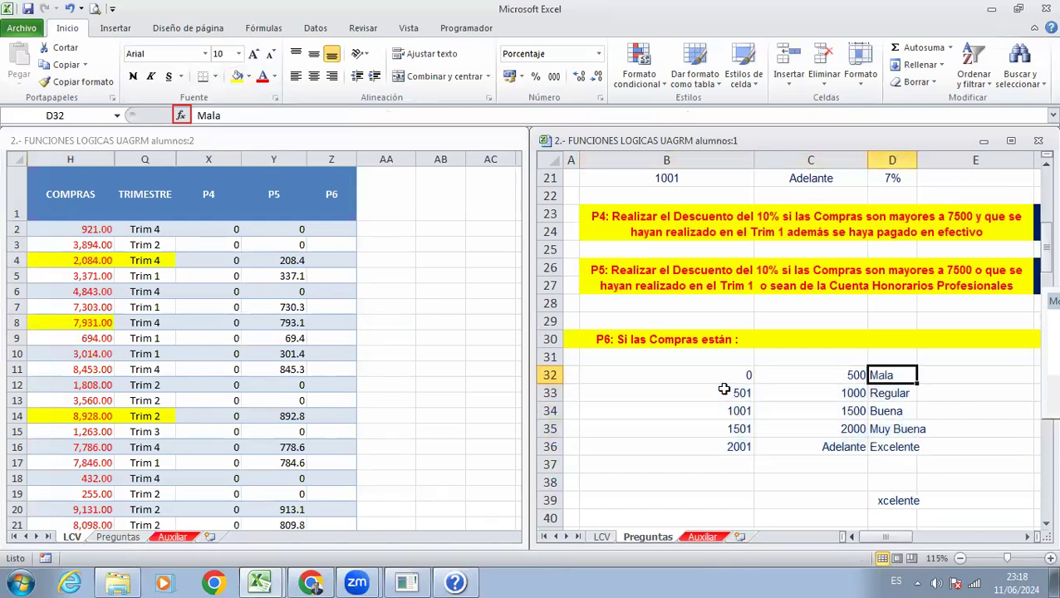
Step: Review the P6 ranges row by row, from the limits 0 to 500 rated Mala through 2001 onward rated Excelente
key(Left)
key(Left)
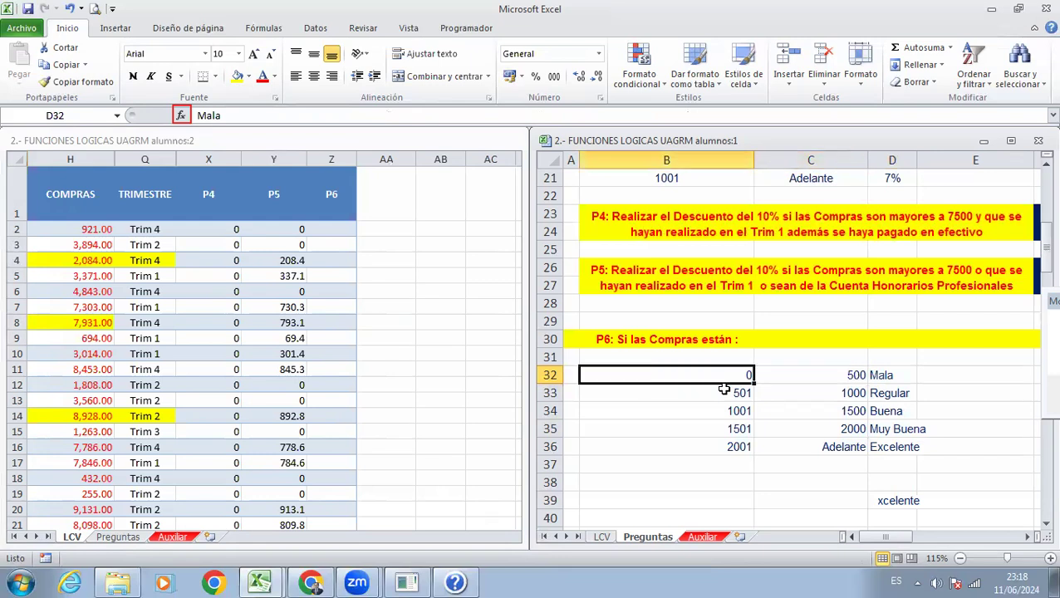
key(shift+Right)
key(shift+Right)
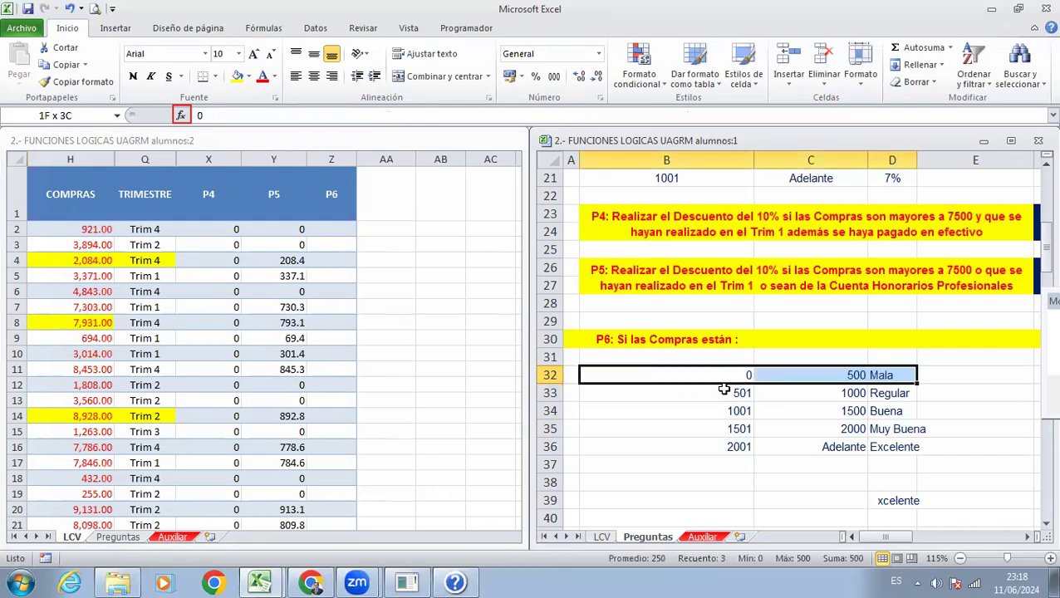
key(shift+Left)
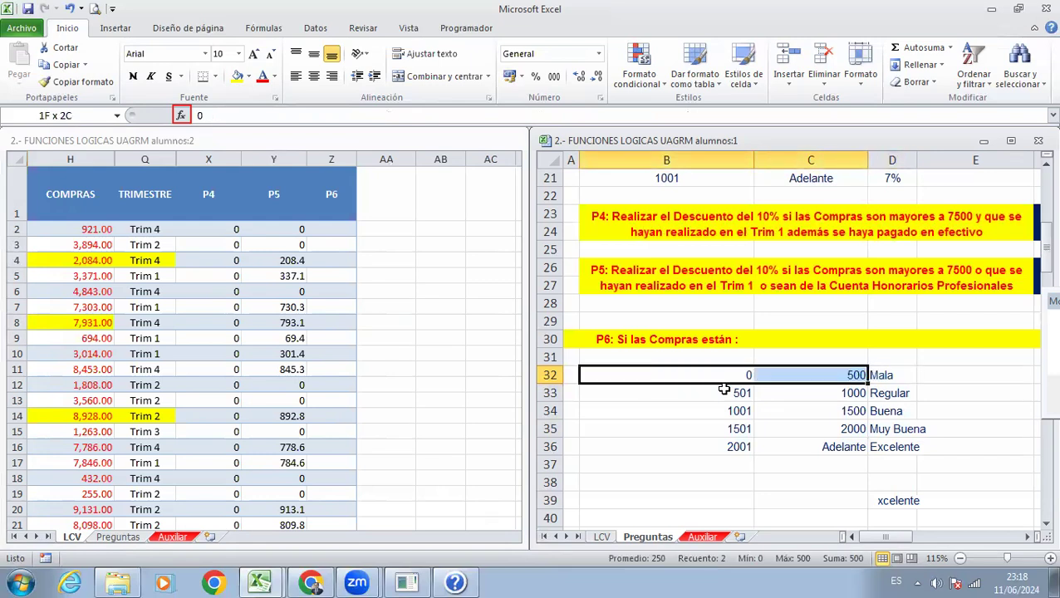
key(shift+Down)
key(shift+Right)
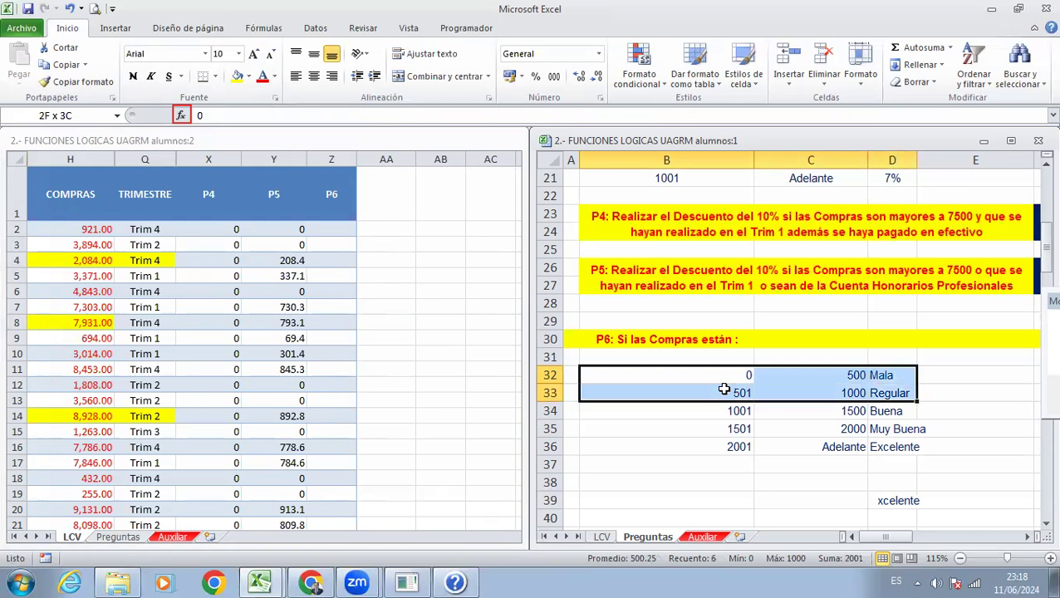
key(shift+Down)
key(shift+Down)
key(shift+Down)
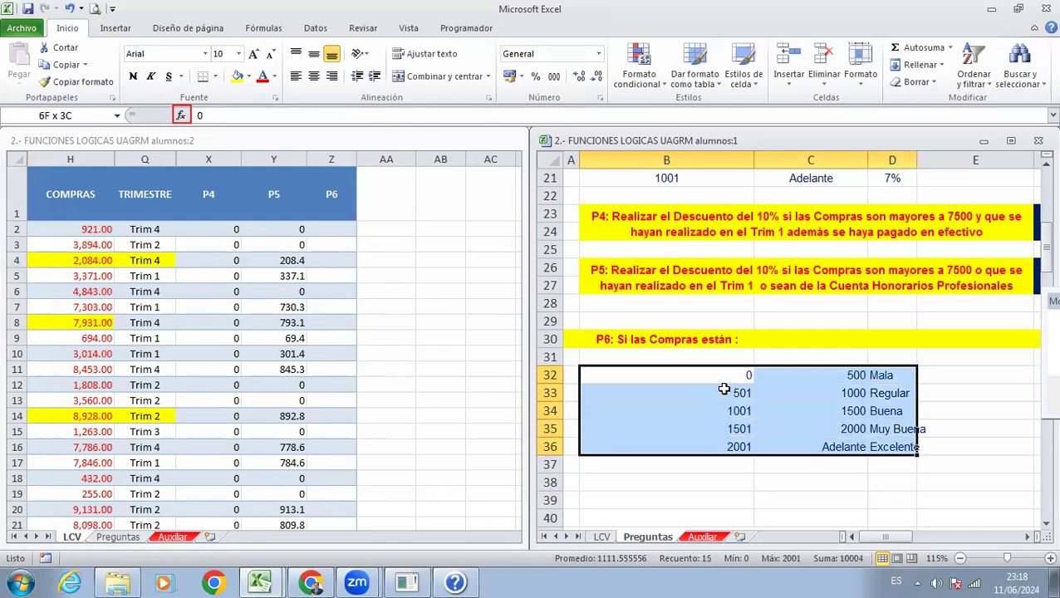
key(Up)
key(Down)
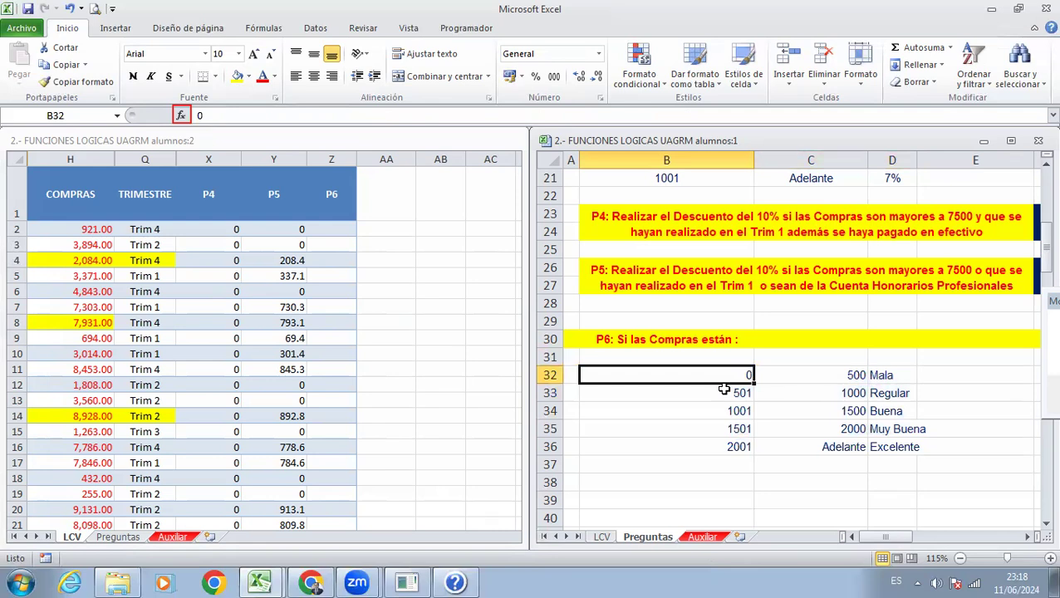
drag(743, 375, 880, 445)
click(412, 282)
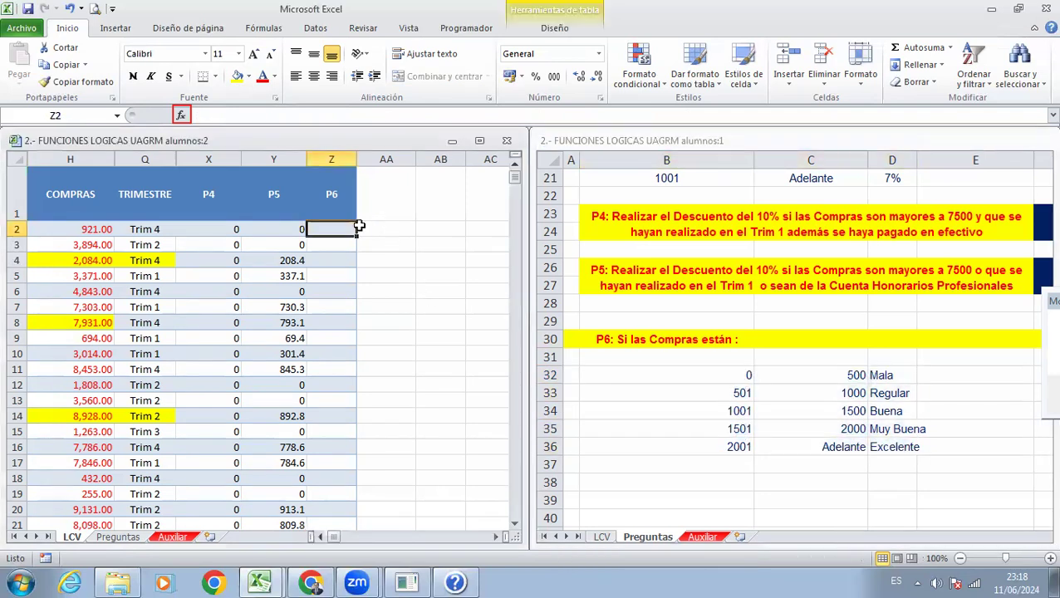
text(=)
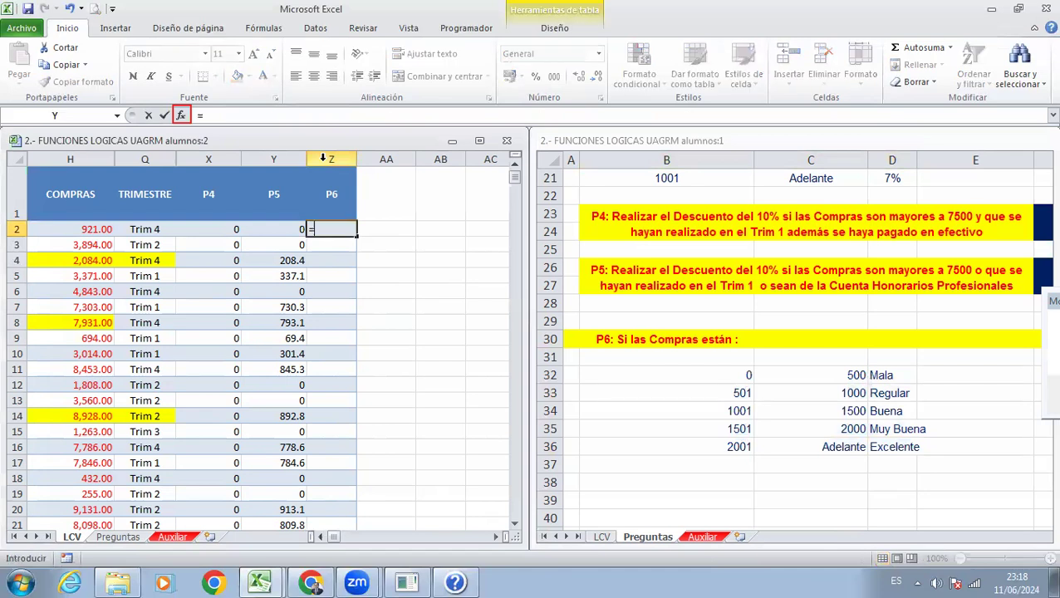
text(B)
key(BackSpace)
text(CONSULTAV()
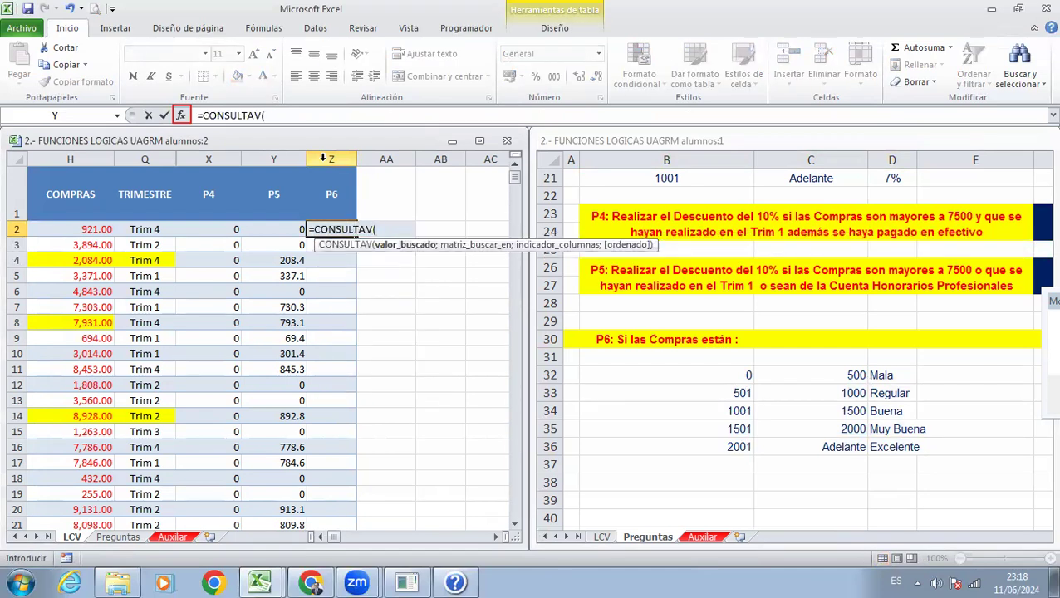
click(180, 115)
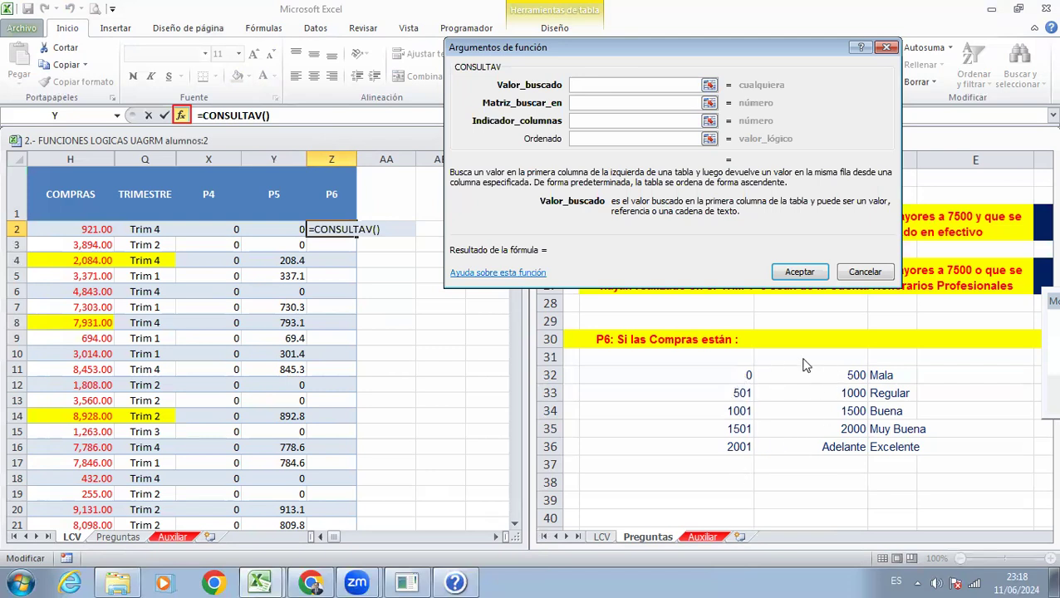
click(98, 230)
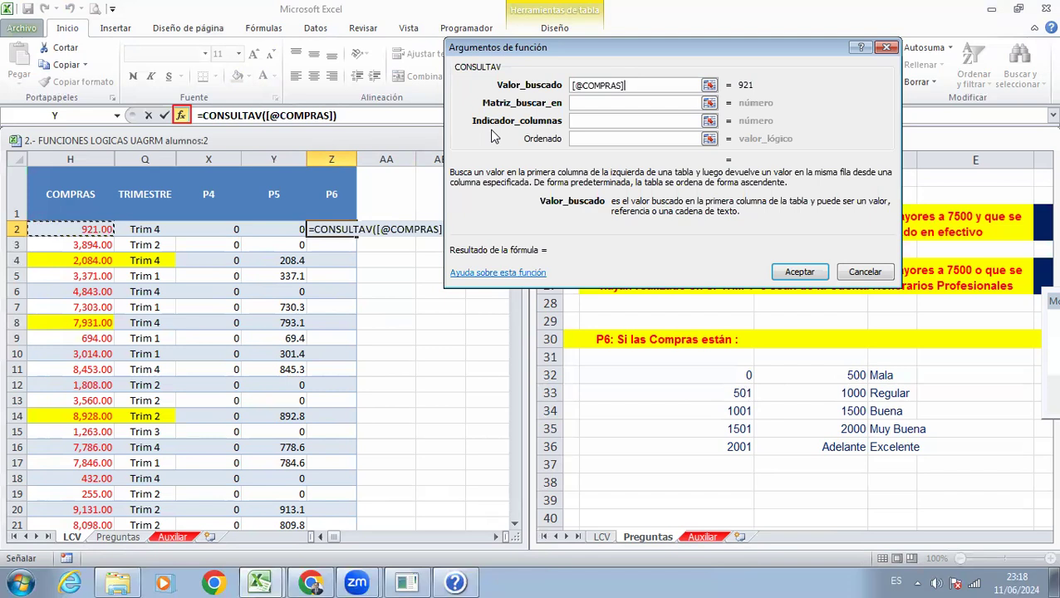
click(577, 105)
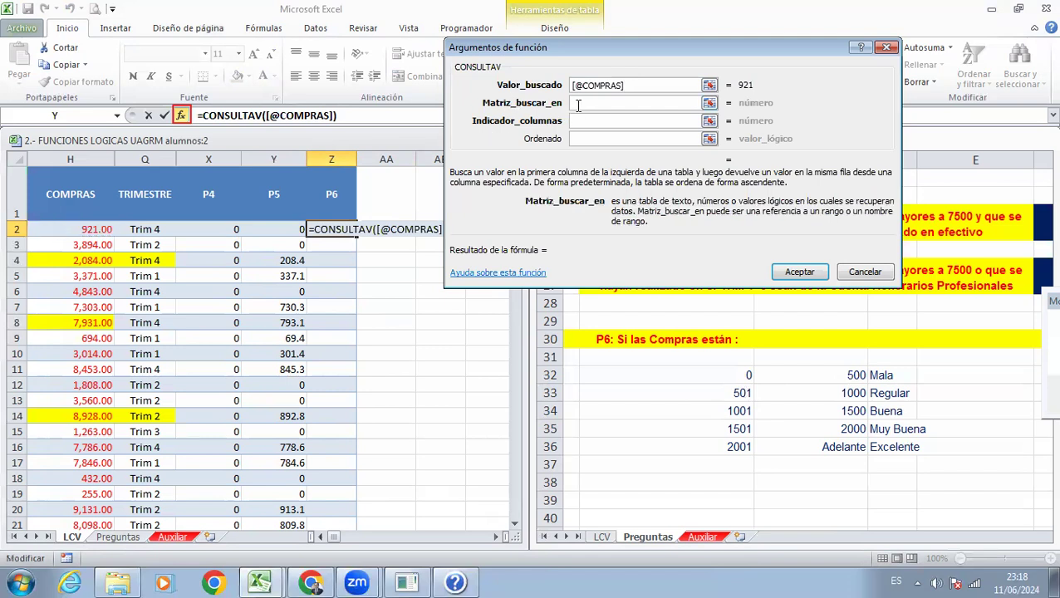
click(732, 376)
drag(732, 377, 887, 449)
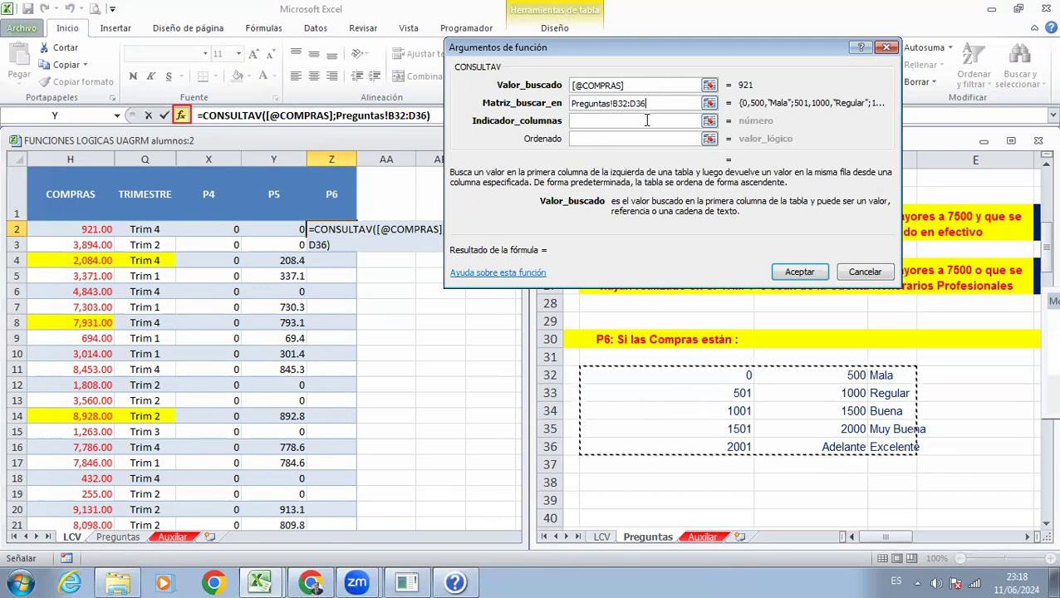
key(Escape)
Step: Widen column D on the Preguntas sheet so the P6 rating texts fit inside it
click(746, 424)
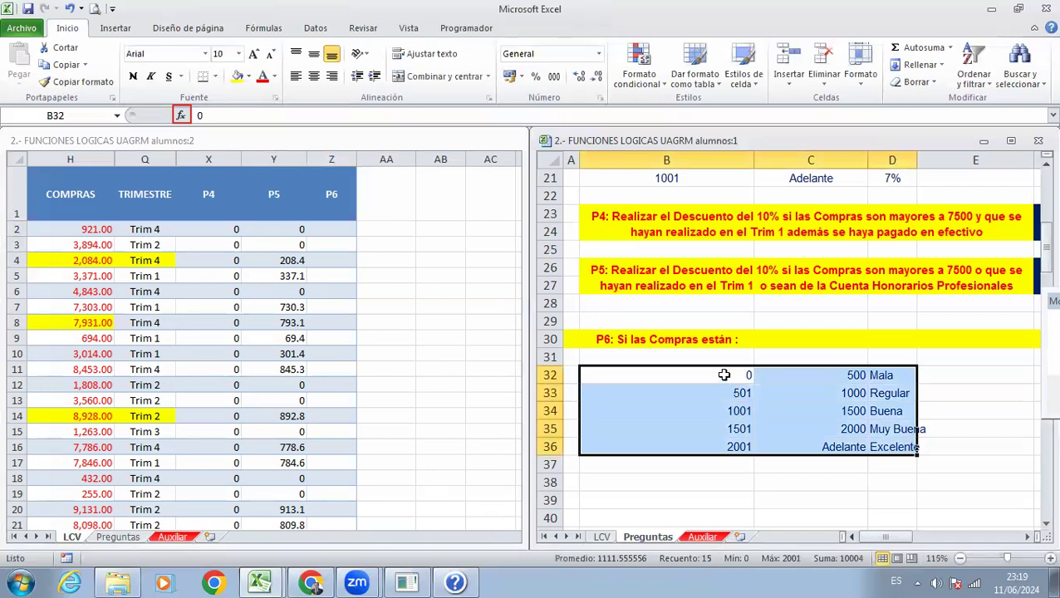
drag(725, 374, 883, 443)
click(880, 427)
drag(918, 160, 936, 160)
Step: Define the workbook-level name PEDRO for the P6 ranges and ratings in B32:D36 of the Preguntas sheet
click(783, 379)
drag(739, 375, 880, 443)
click(263, 27)
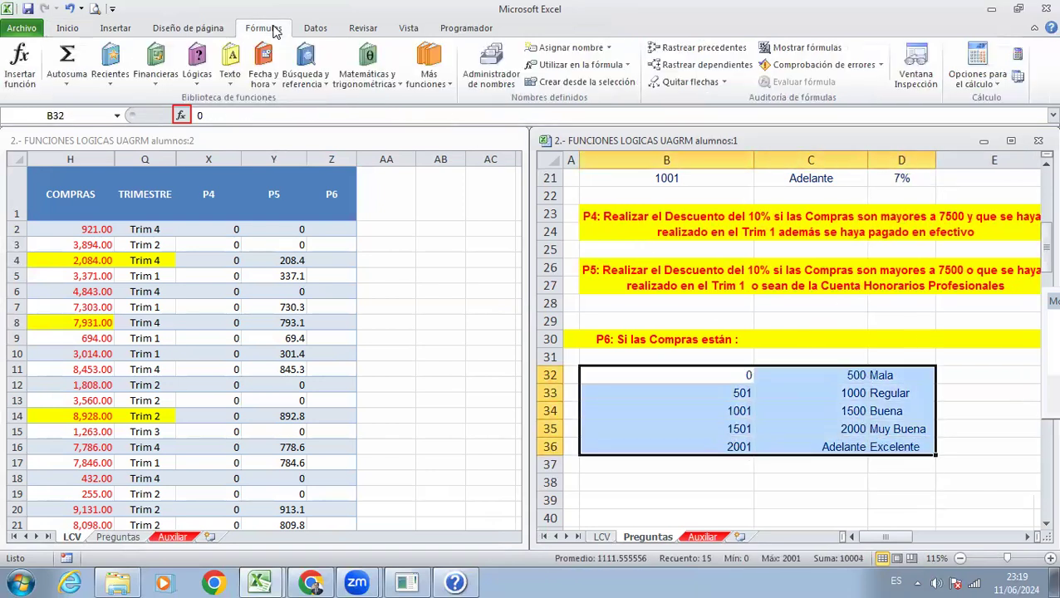
click(562, 52)
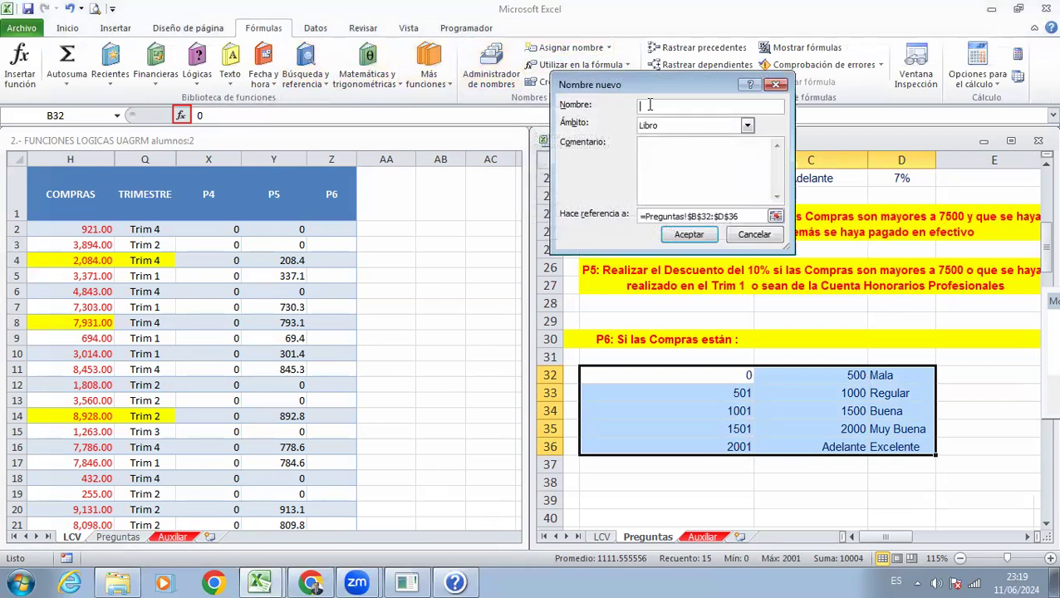
text(PEDRO)
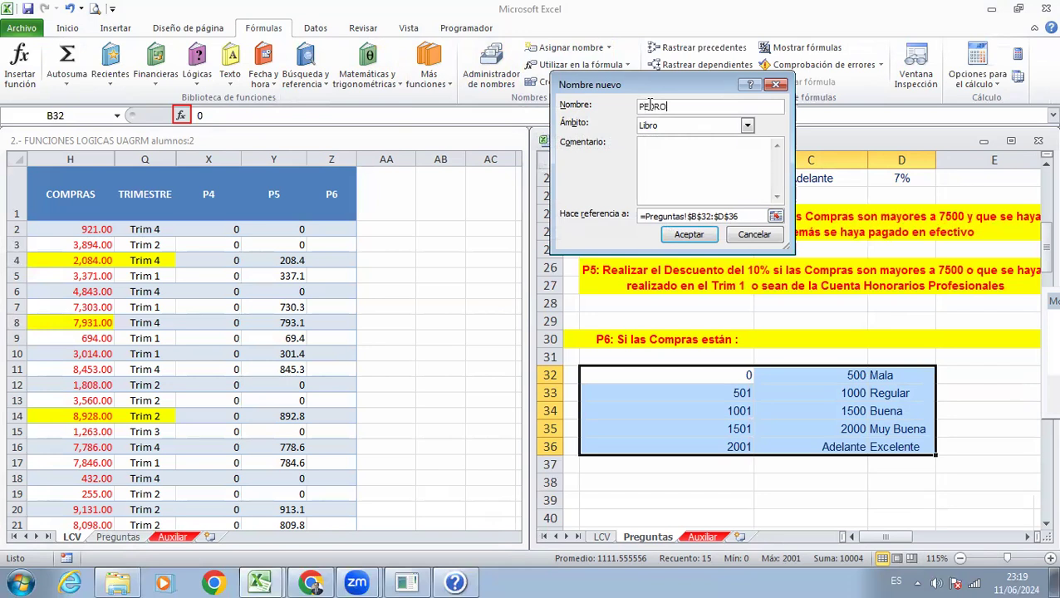
click(688, 233)
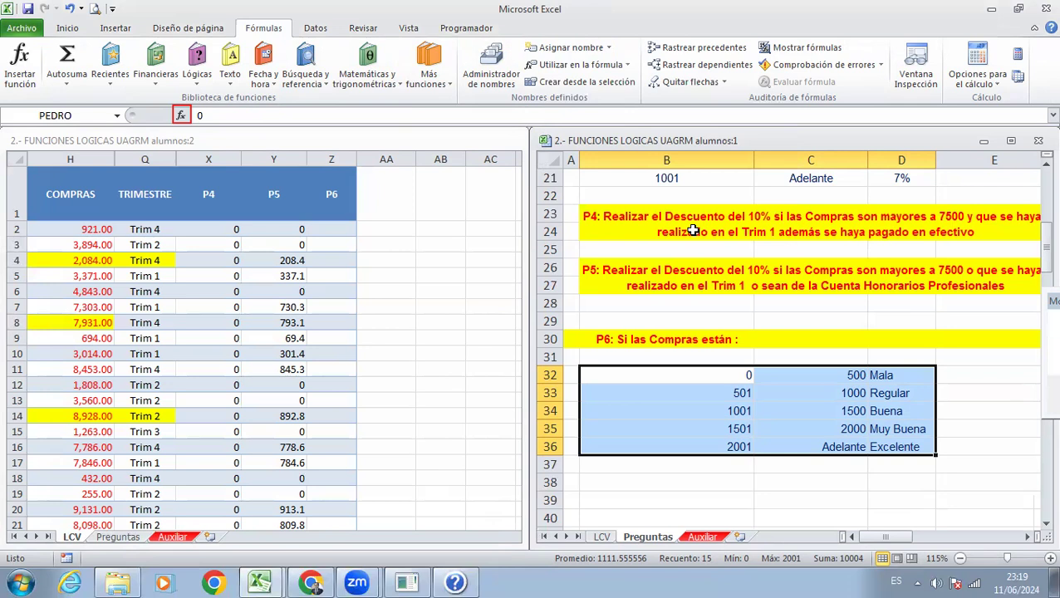
click(395, 301)
text(=)
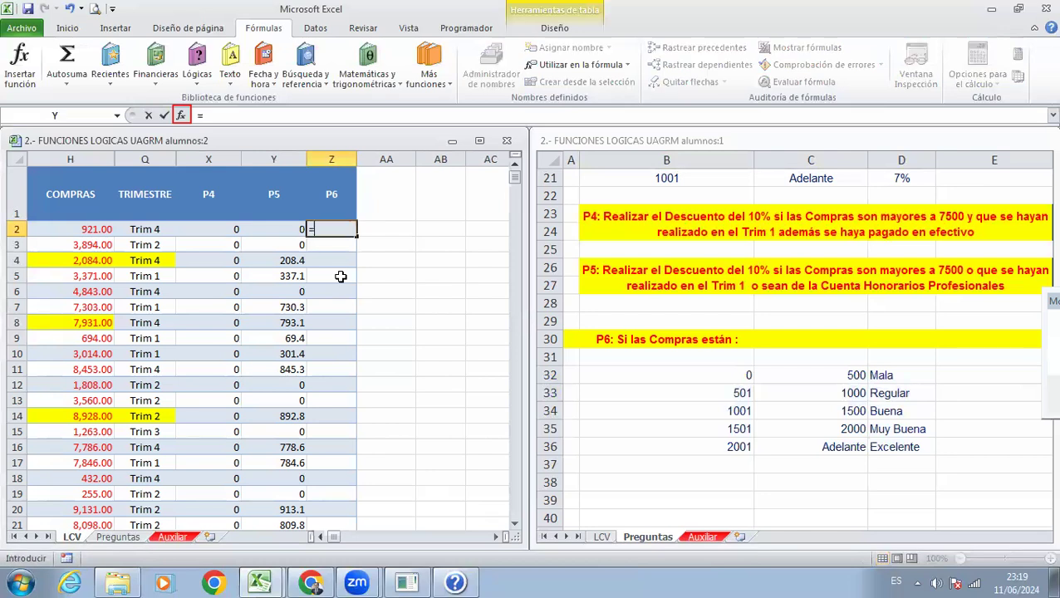
text(CONSULTAV()
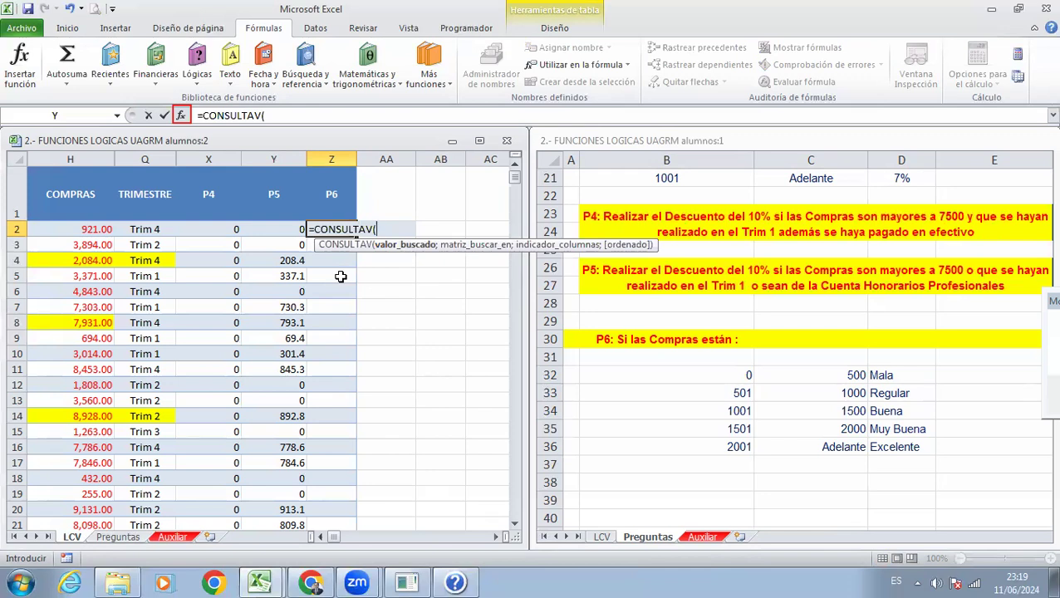
click(93, 232)
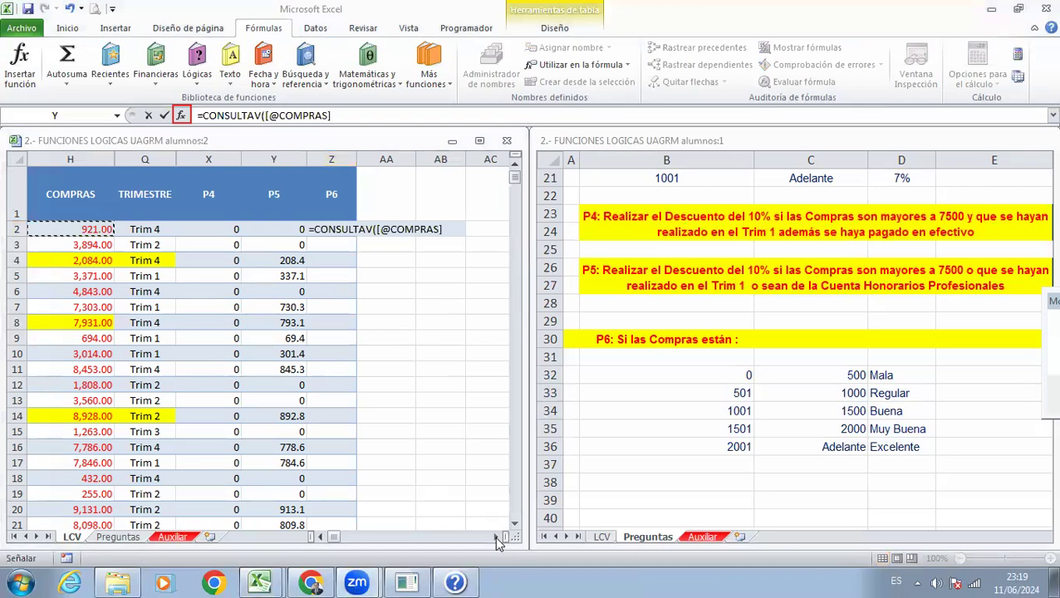
click(445, 232)
text(;)
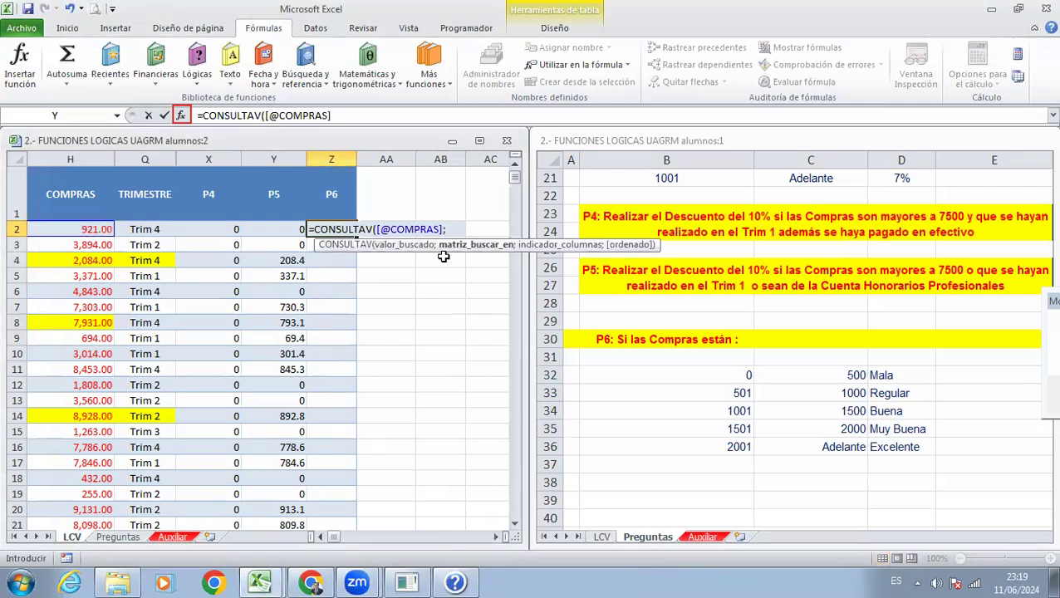
click(496, 537)
click(496, 537)
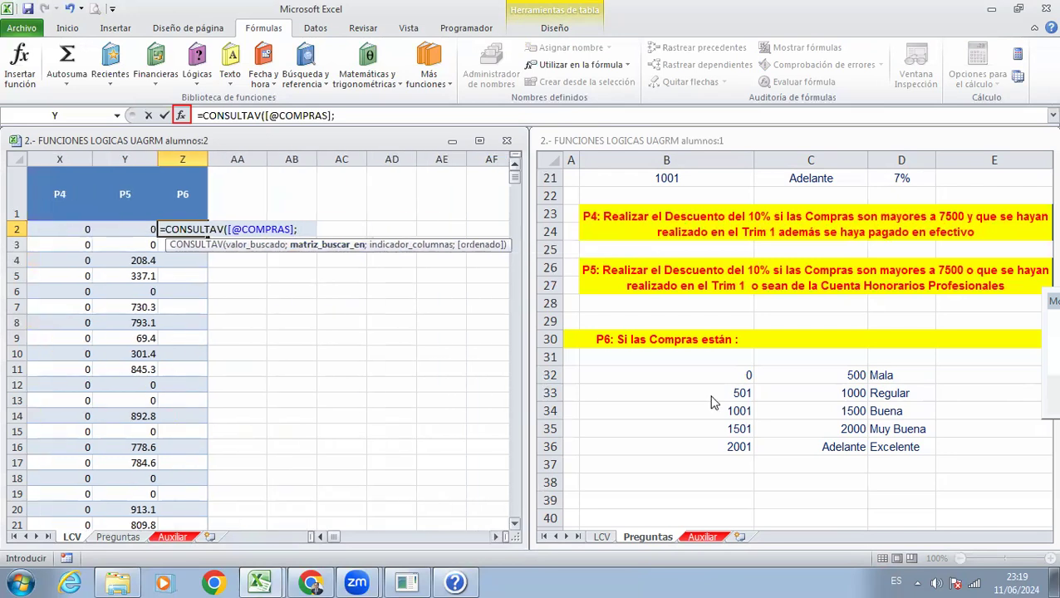
click(745, 374)
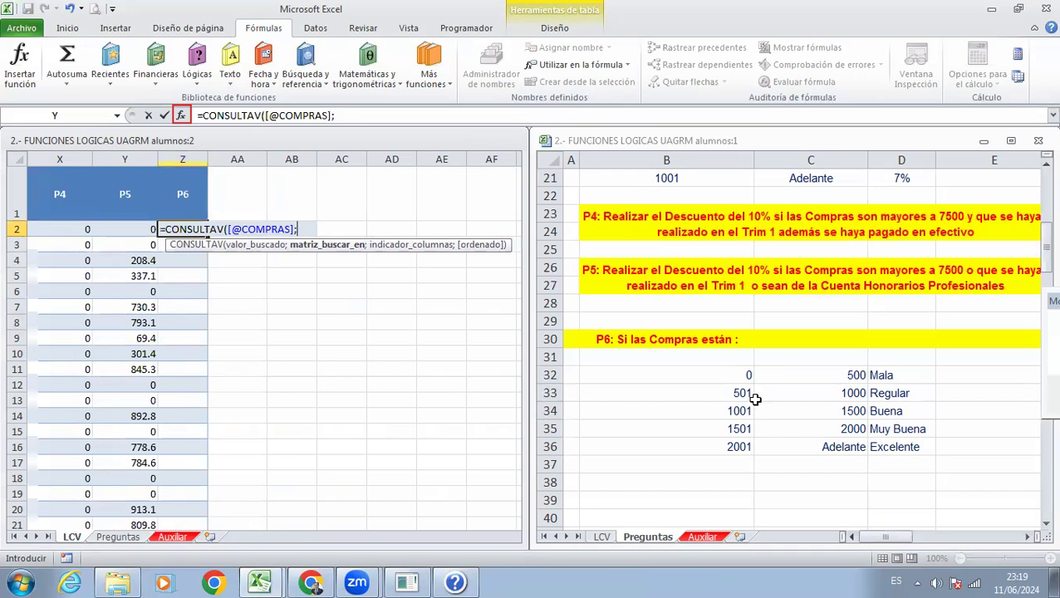
drag(732, 375, 888, 447)
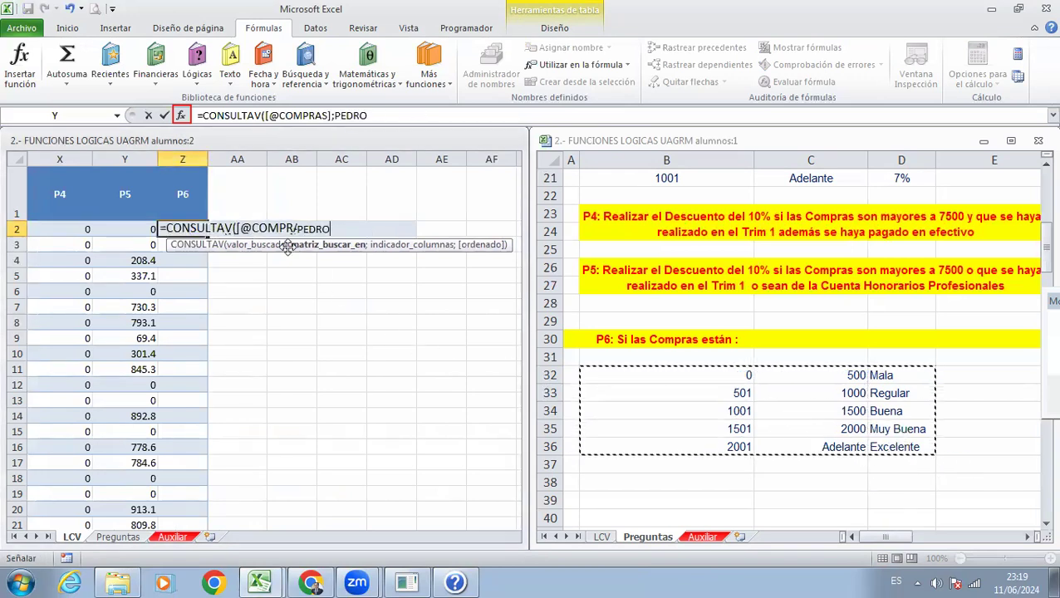
scroll(310, 303, up, 5)
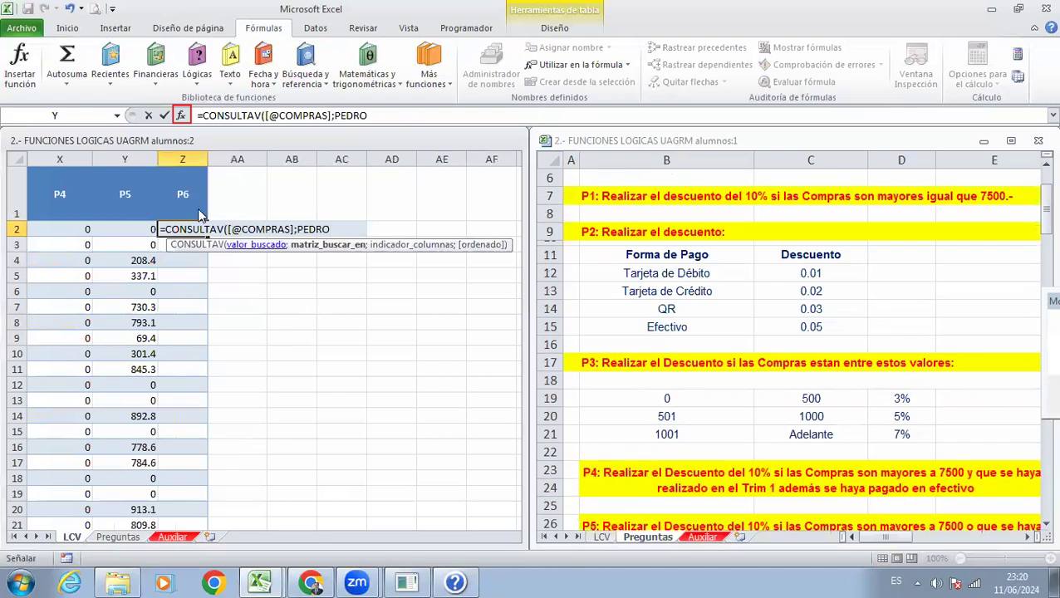
scroll(453, 343, down, 3)
scroll(716, 328, down, 2)
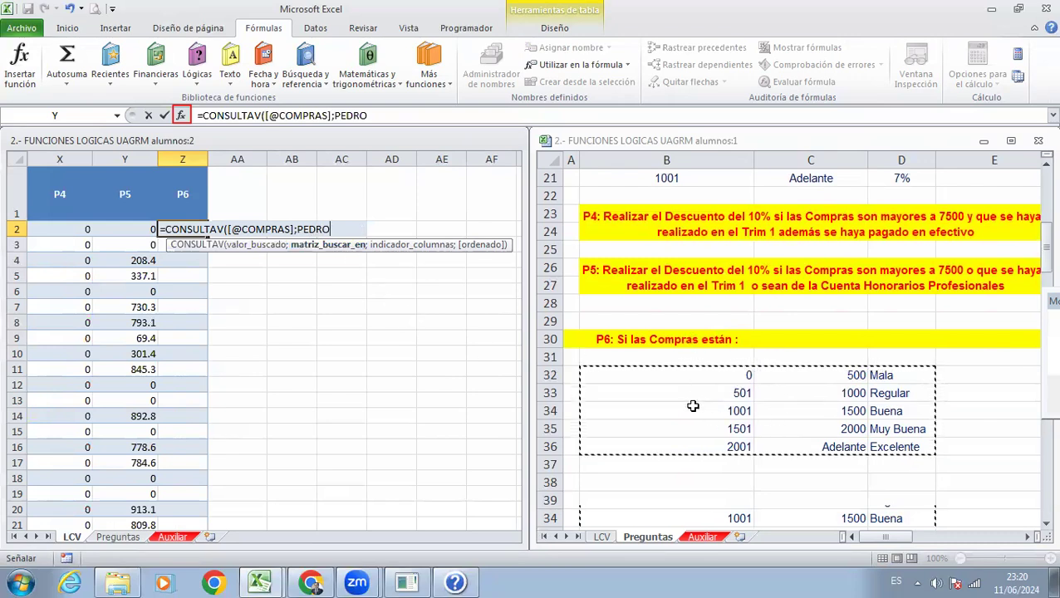
key(BackSpace)
key(BackSpace)
key(BackSpace)
key(BackSpace)
key(BackSpace)
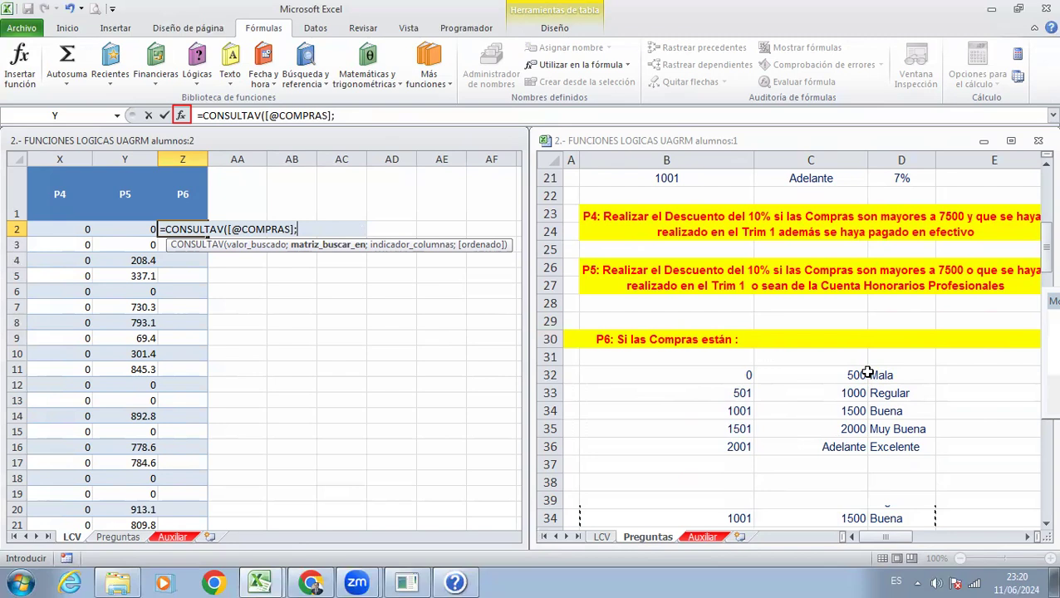
Step: Paste the defined name PEDRO from the list of names as the lookup table of the CONSULTAV formula
click(300, 229)
key(F3)
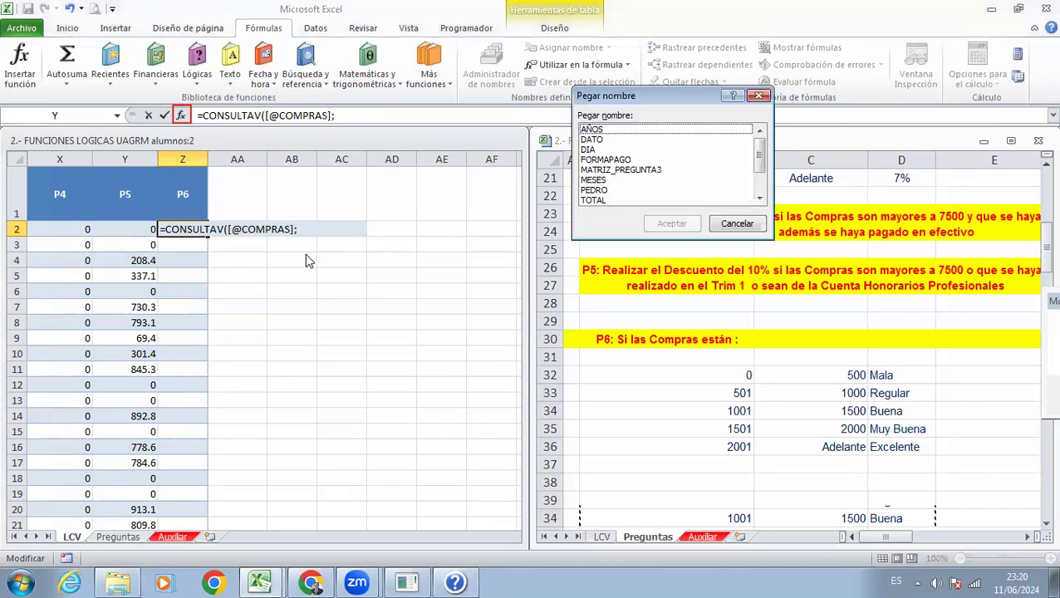
drag(600, 100, 498, 161)
click(516, 199)
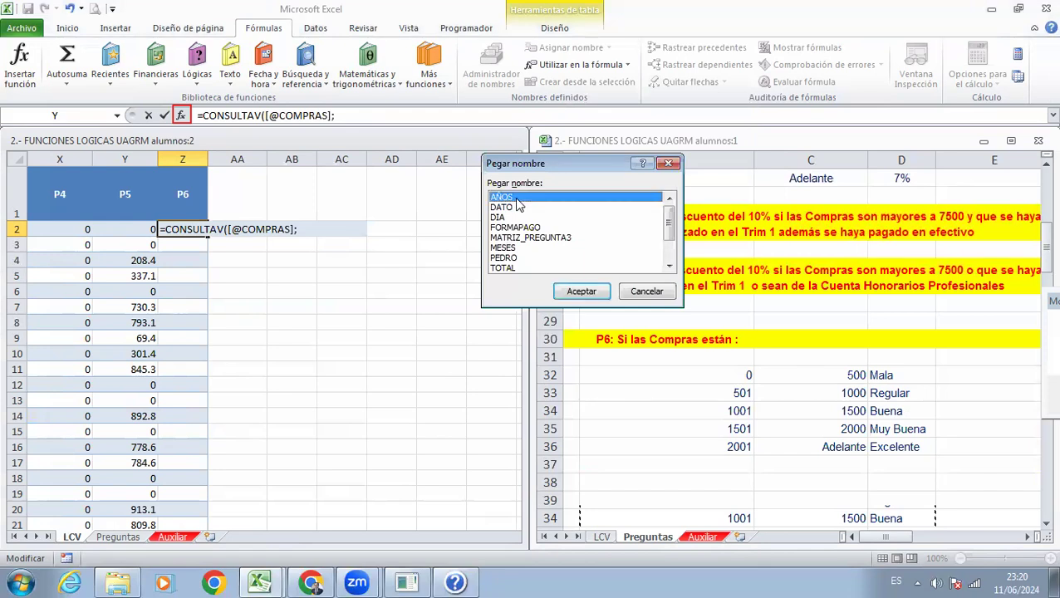
key(Down)
key(Down)
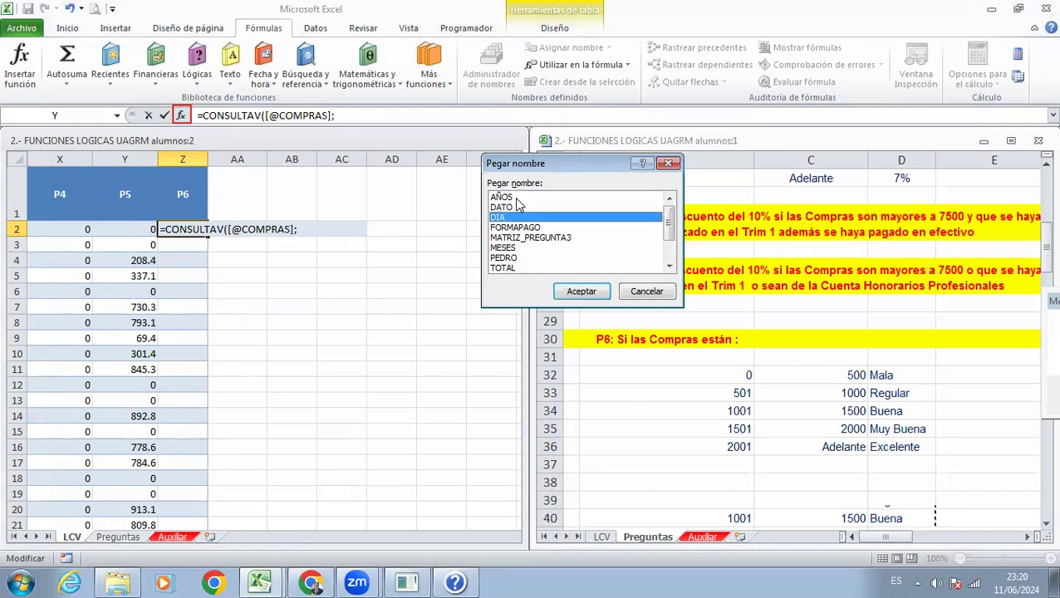
key(Down)
key(Down)
key(Down)
key(Down)
click(582, 296)
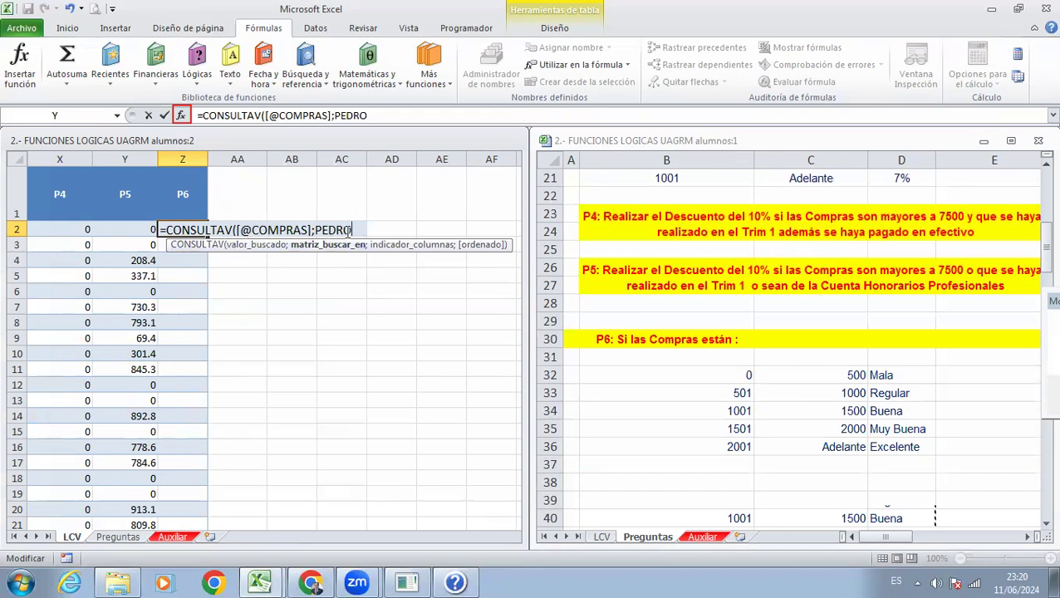
Step: Complete the CONSULTAV formula with column index 3 and widen column Z to fit the ratings
text(;3)
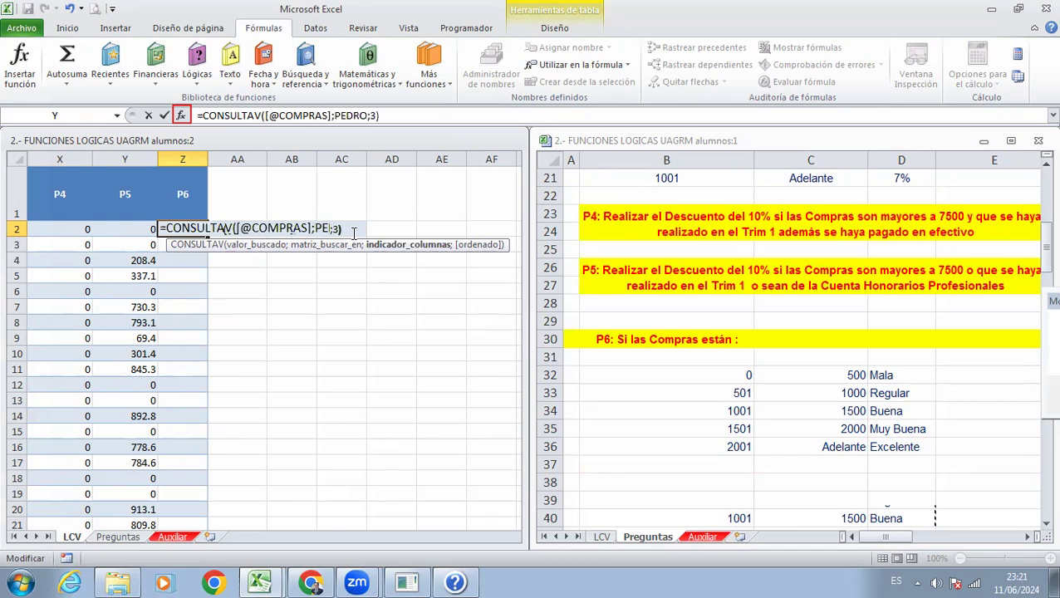
key(Return)
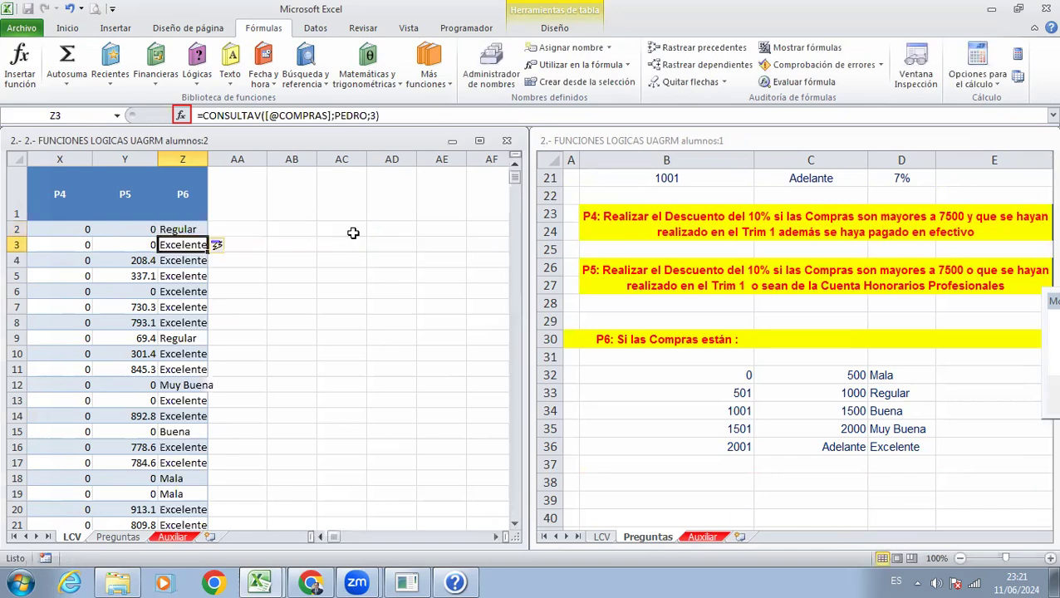
drag(206, 158, 241, 158)
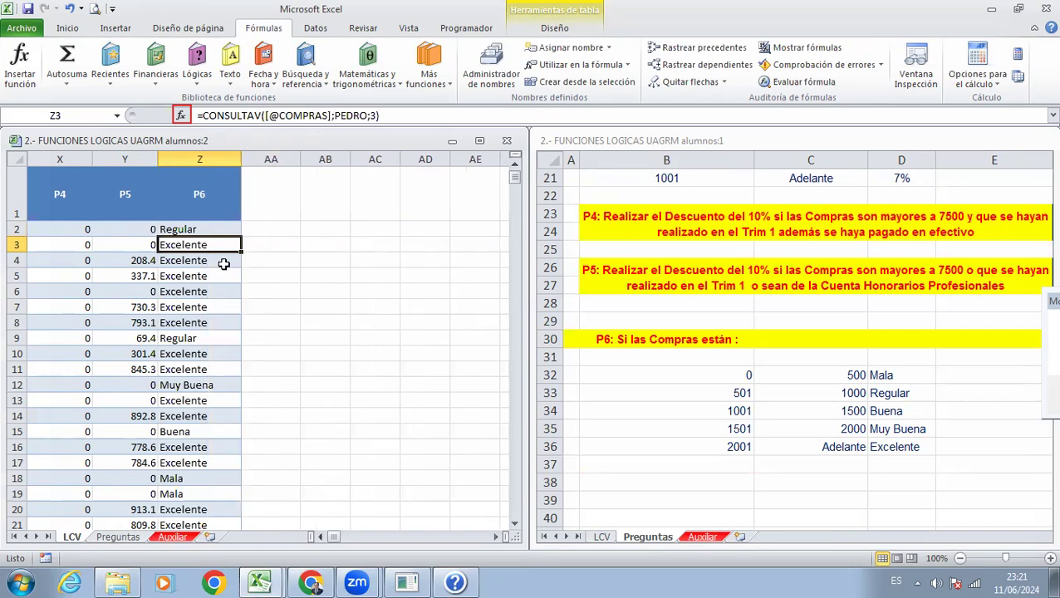
double_click(220, 231)
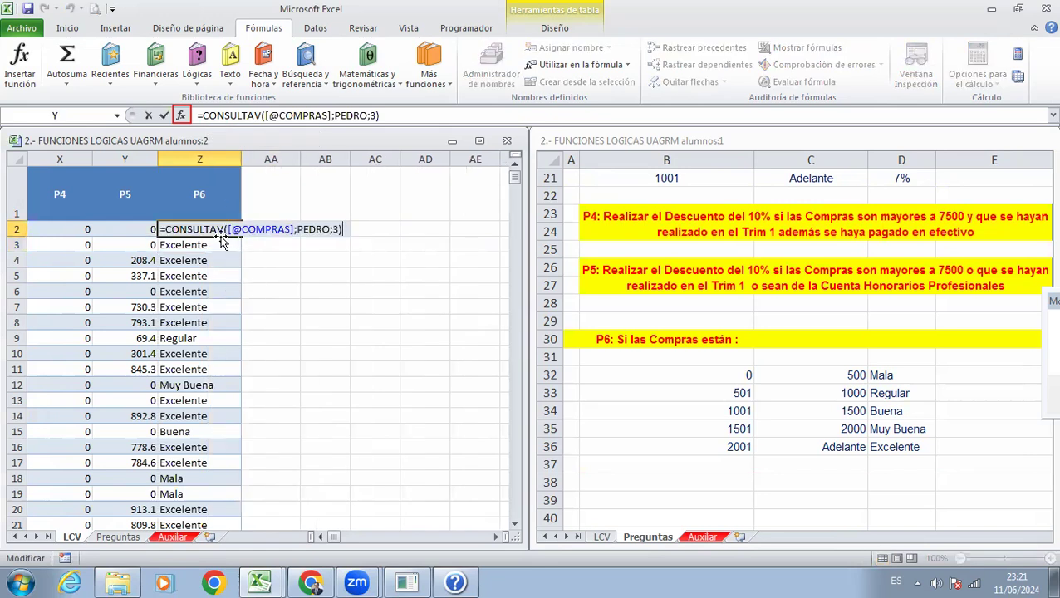
click(338, 230)
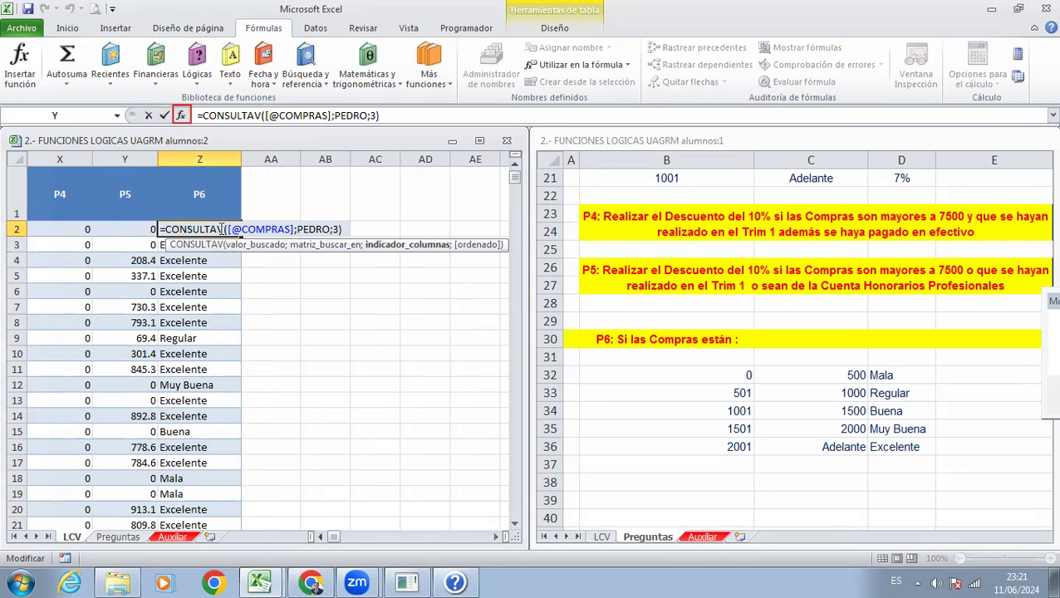
key(BackSpace)
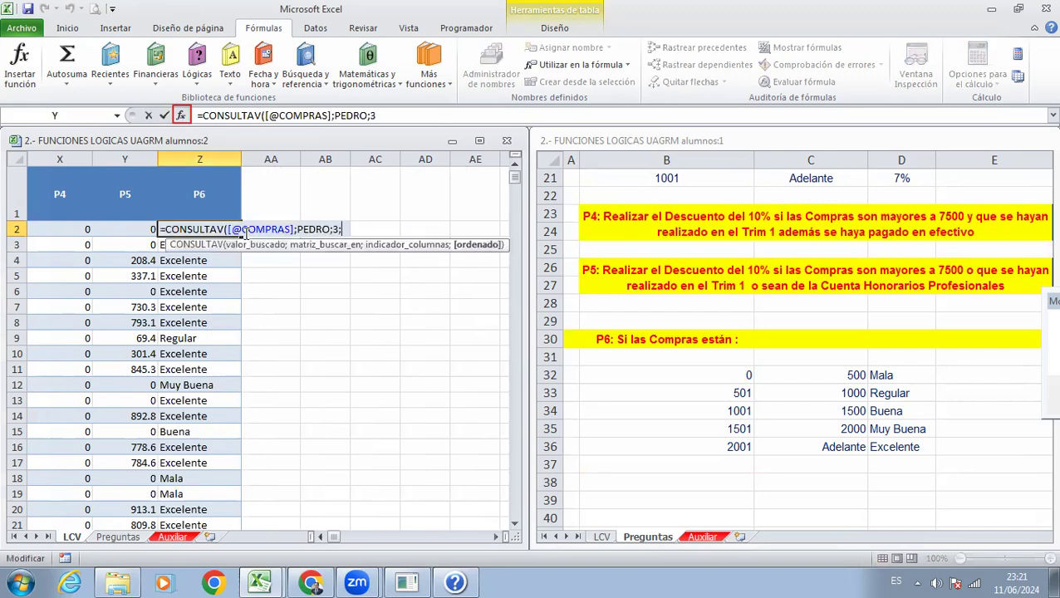
text(;)
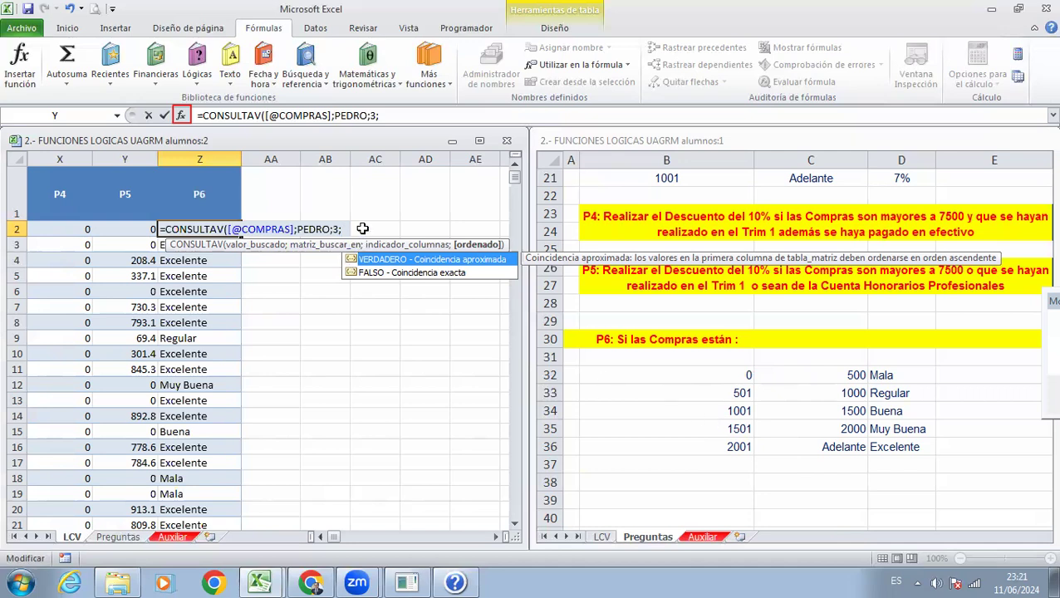
text())
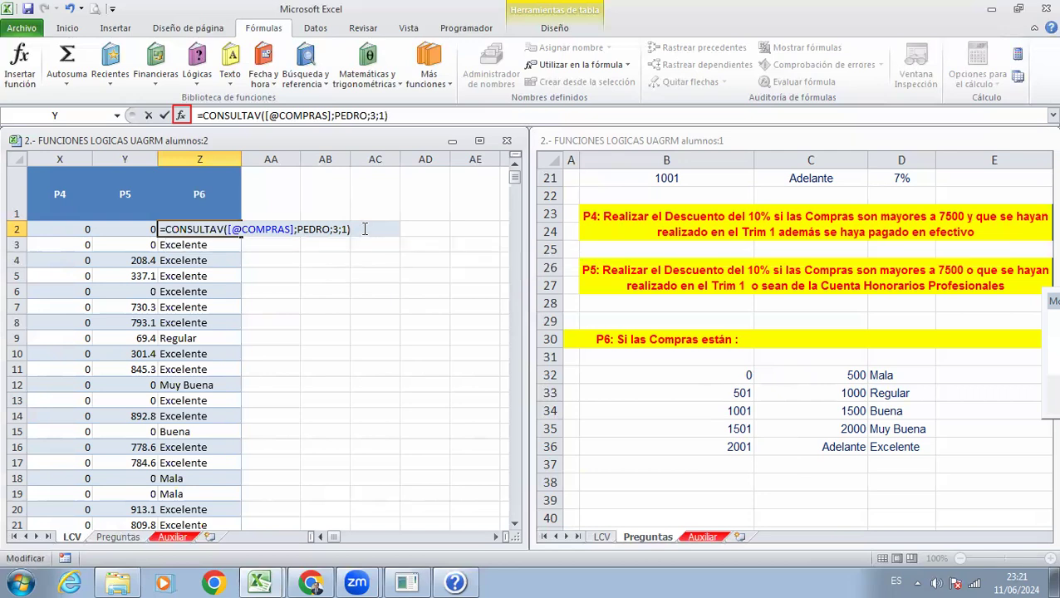
key(Return)
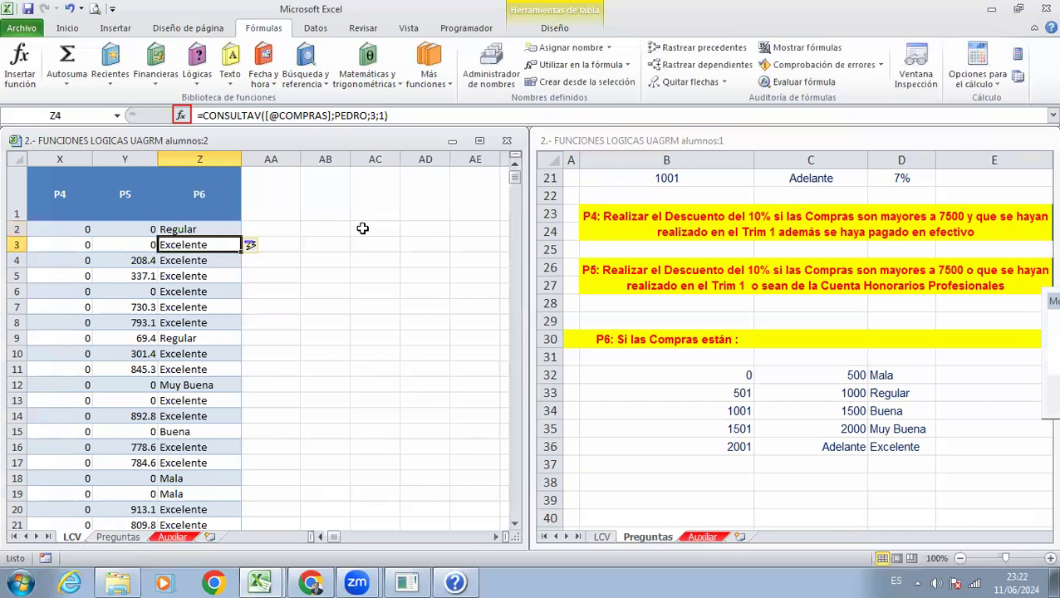
Step: Review the ratings down the P6 column to the last row of the table
key(Up)
key(Up)
key(Down)
key(Down)
key(Down)
key(Down)
key(Down)
key(Down)
key(Down)
key(Down)
key(Down)
key(Down)
key(Down)
key(Down)
key(Down)
key(Down)
key(Down)
key(Down)
key(Down)
key(Down)
key(Down)
key(Down)
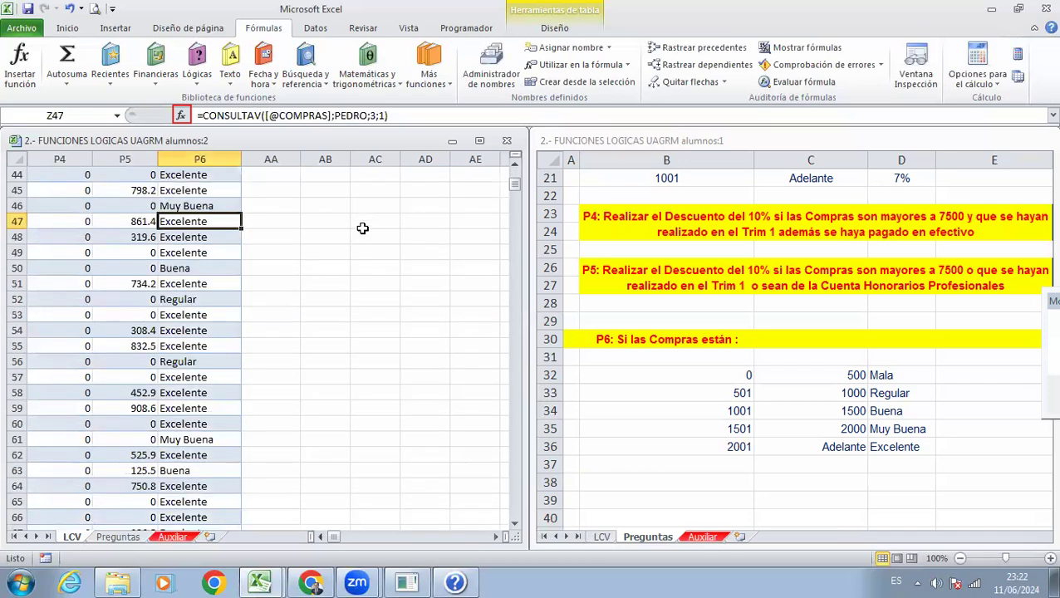
key(Page_Down)
key(ctrl+Down)
key(Down)
key(Down)
key(Down)
key(Down)
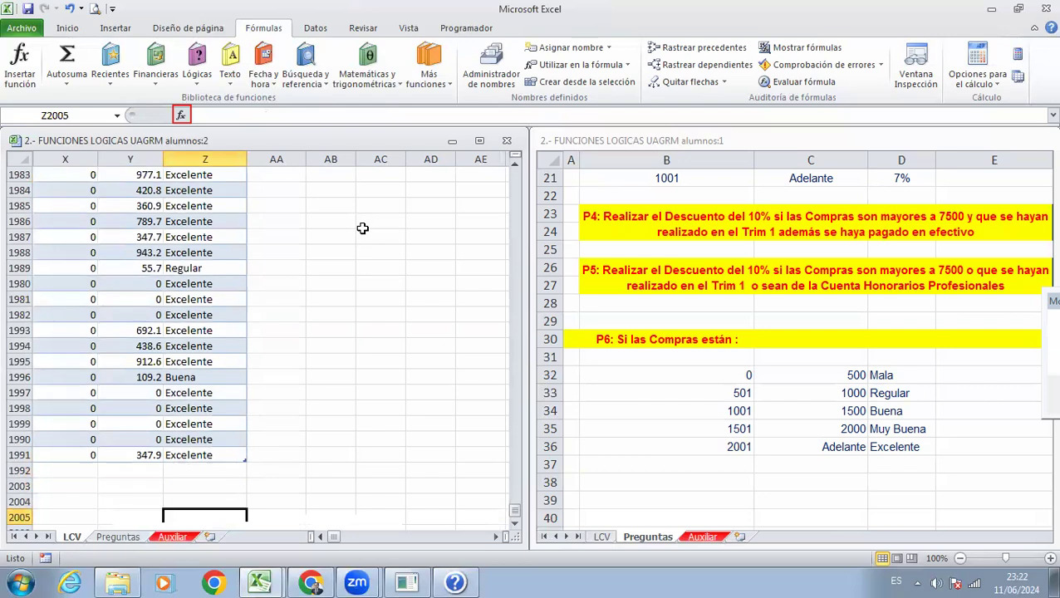
key(Up)
key(Up)
key(Up)
key(Up)
Step: Compare the COMPRAS amounts with the P6 ratings across the last table row and return to the P6 header
key(Home)
key(Right)
key(Right)
key(Right)
key(Right)
key(Right)
key(Right)
key(Right)
key(Right)
key(Right)
key(Right)
key(Right)
key(Right)
key(Right)
key(Right)
key(Right)
key(Right)
key(Right)
key(Right)
key(Right)
key(Right)
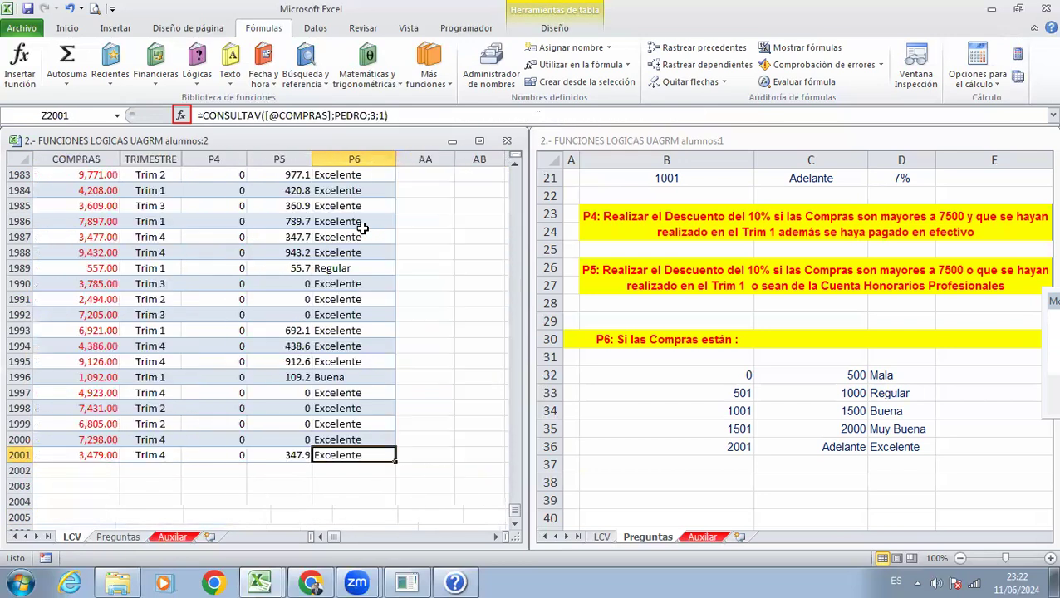
key(Right)
key(Left)
key(Left)
key(Right)
key(ctrl+shift+Up)
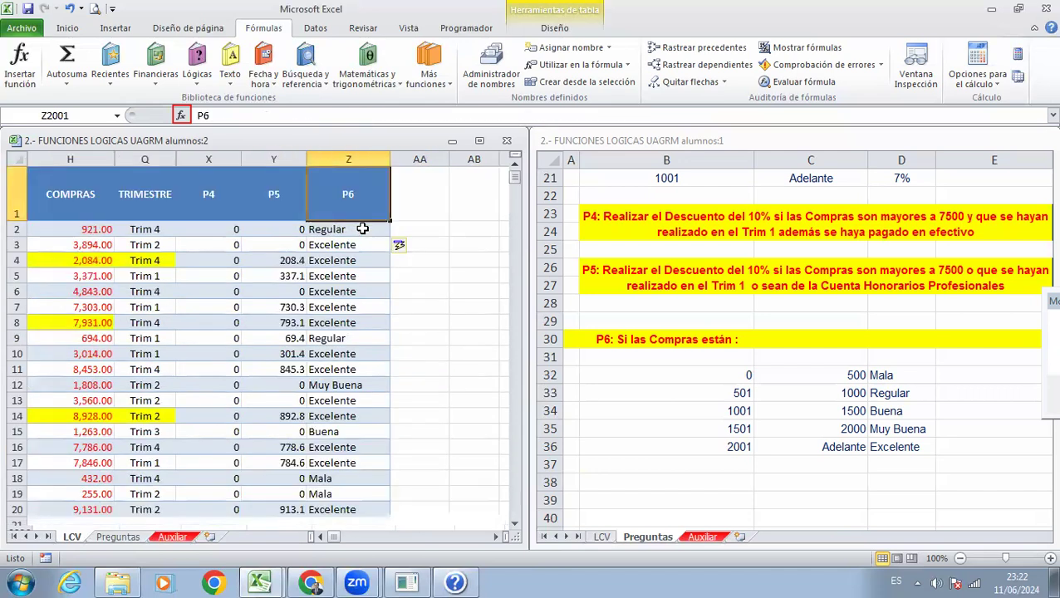
Step: Close the second workbook window showing Preguntas and maximize the remaining window with the LCV sheet
click(728, 257)
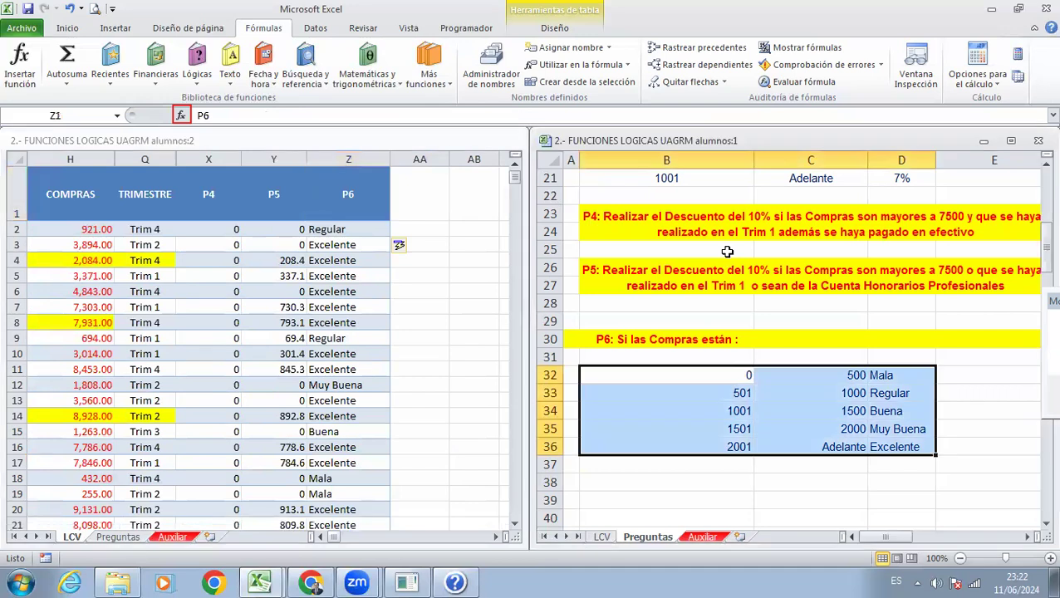
click(782, 336)
click(782, 321)
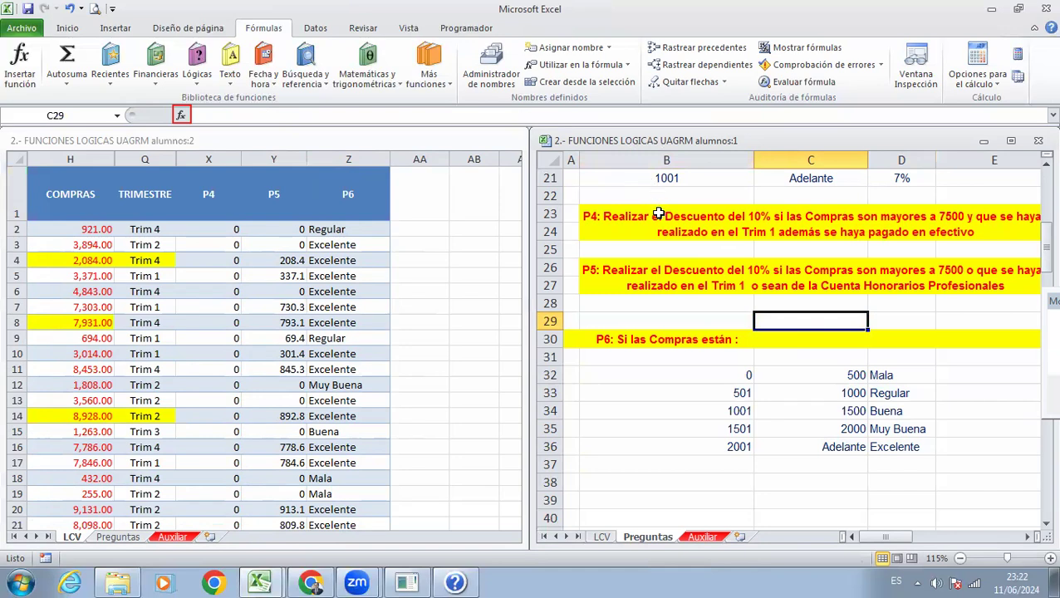
click(1038, 141)
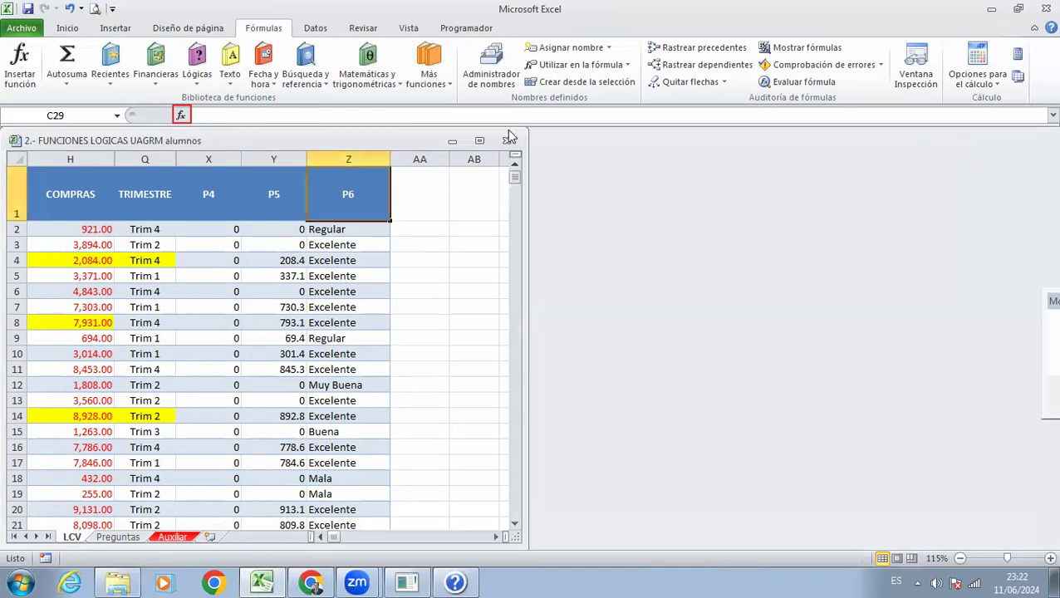
click(477, 142)
click(465, 236)
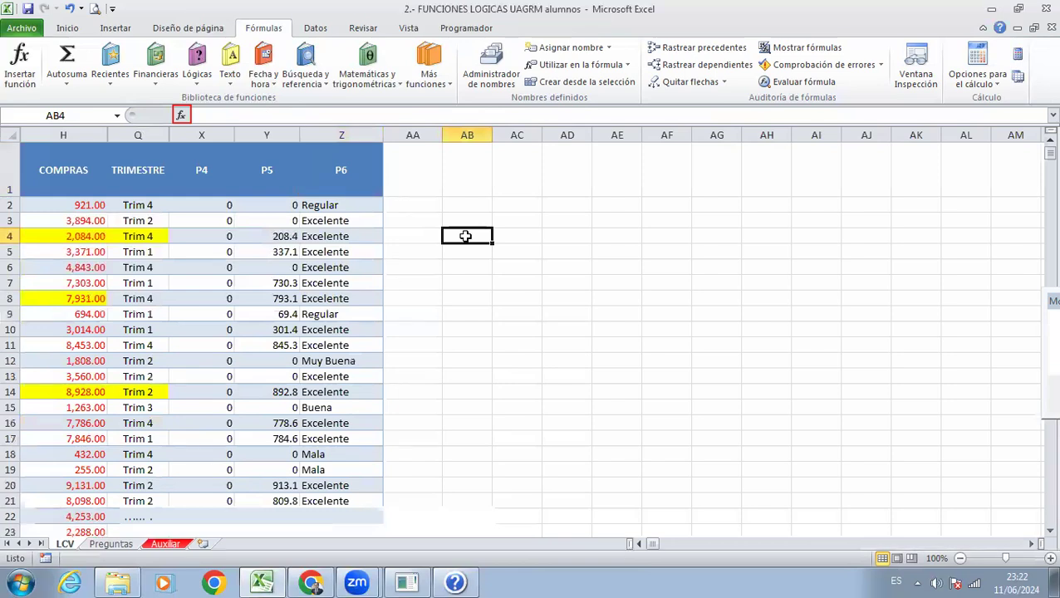
Step: Remove the yellow fill from cells D2:Q15 of the LCV sheet by setting no fill
key(Home)
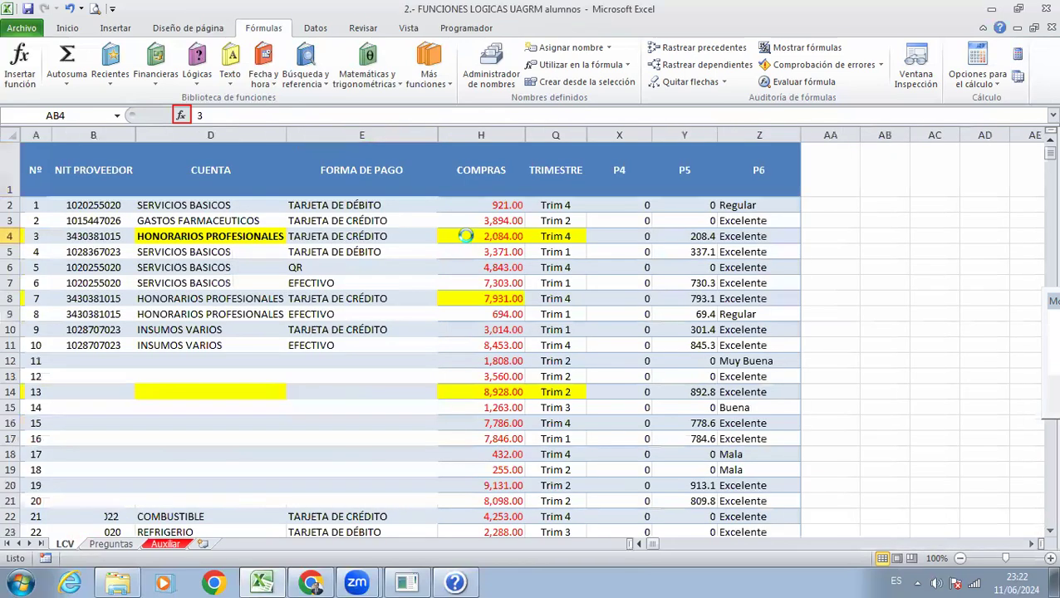
key(Right)
key(Right)
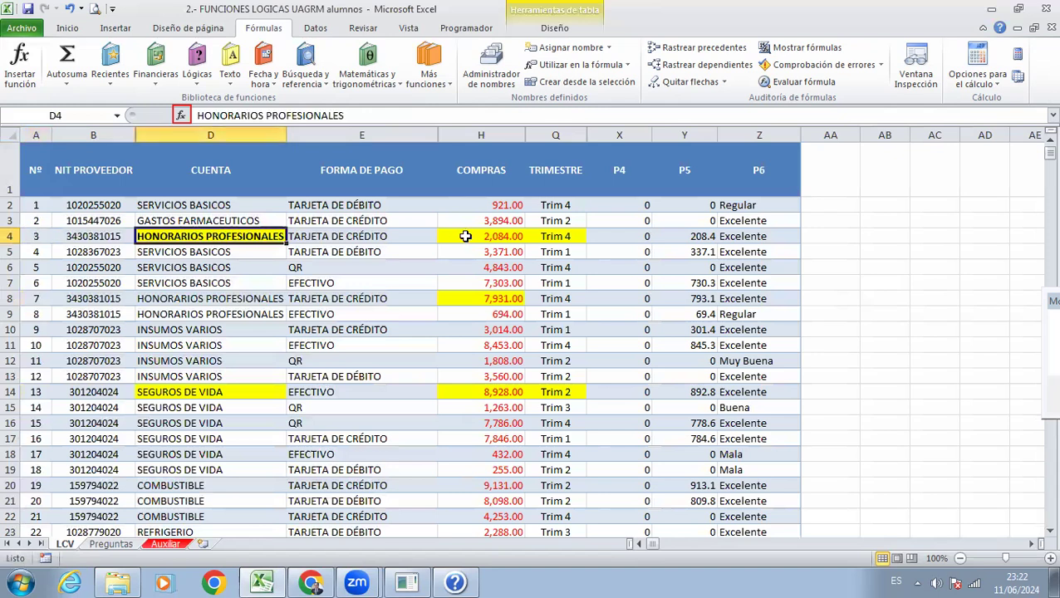
drag(279, 206, 542, 400)
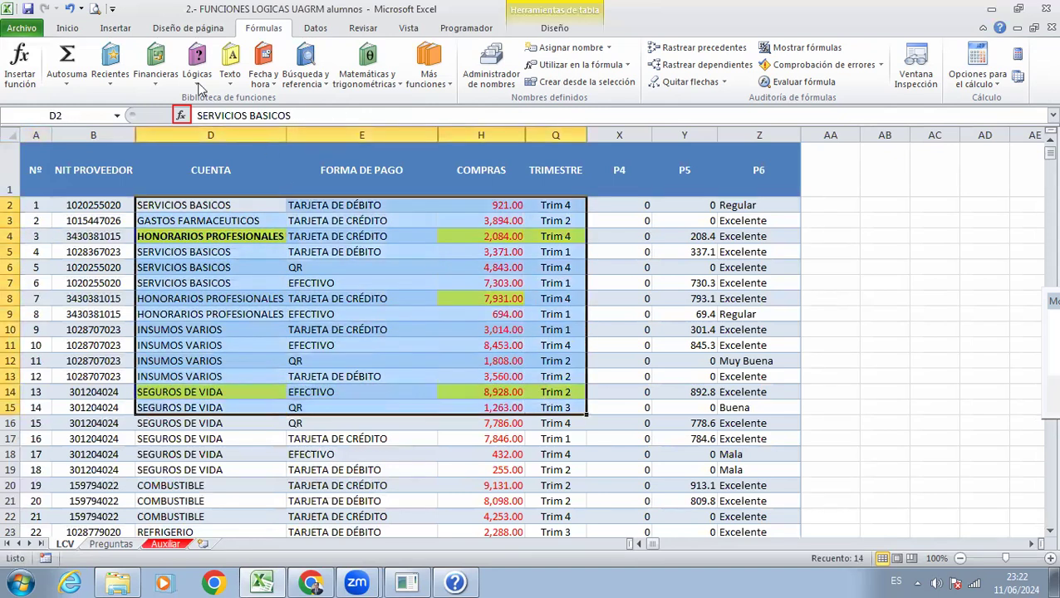
click(60, 30)
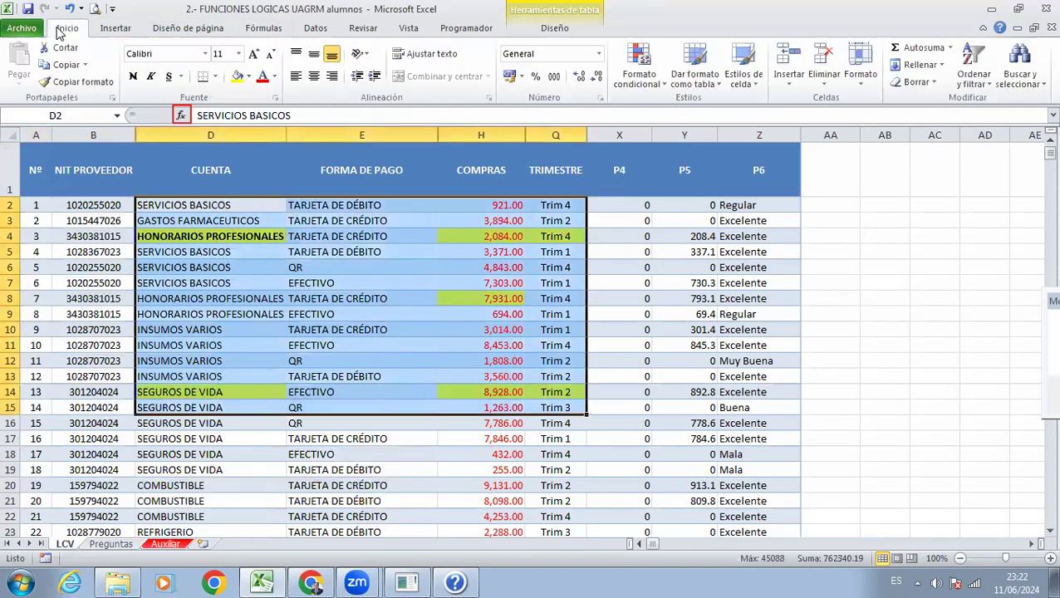
click(248, 75)
click(255, 207)
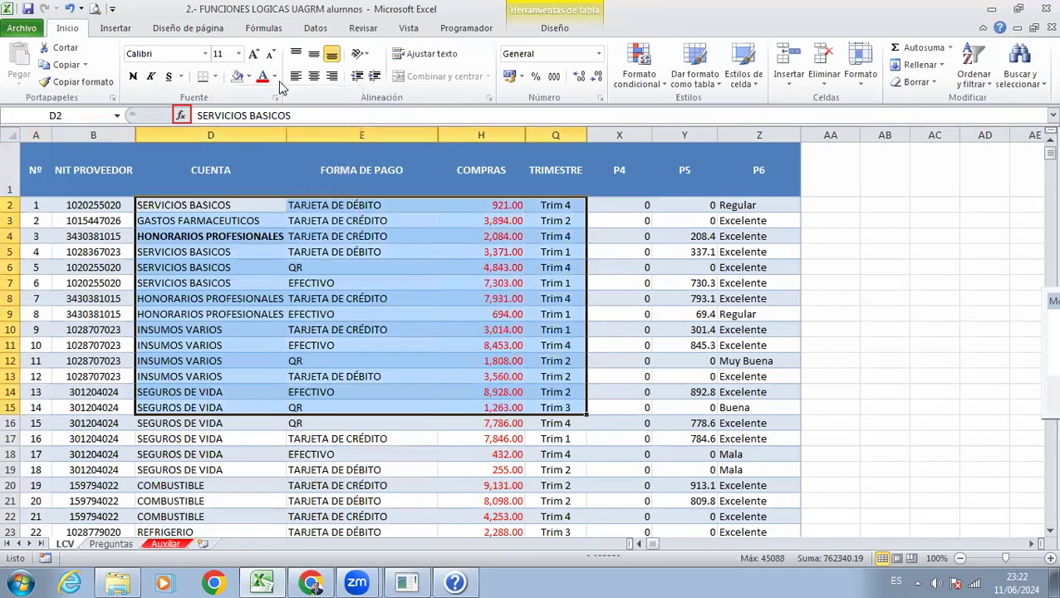
Step: Set the font colour of the whole COMPRAS column H to Automático
click(480, 134)
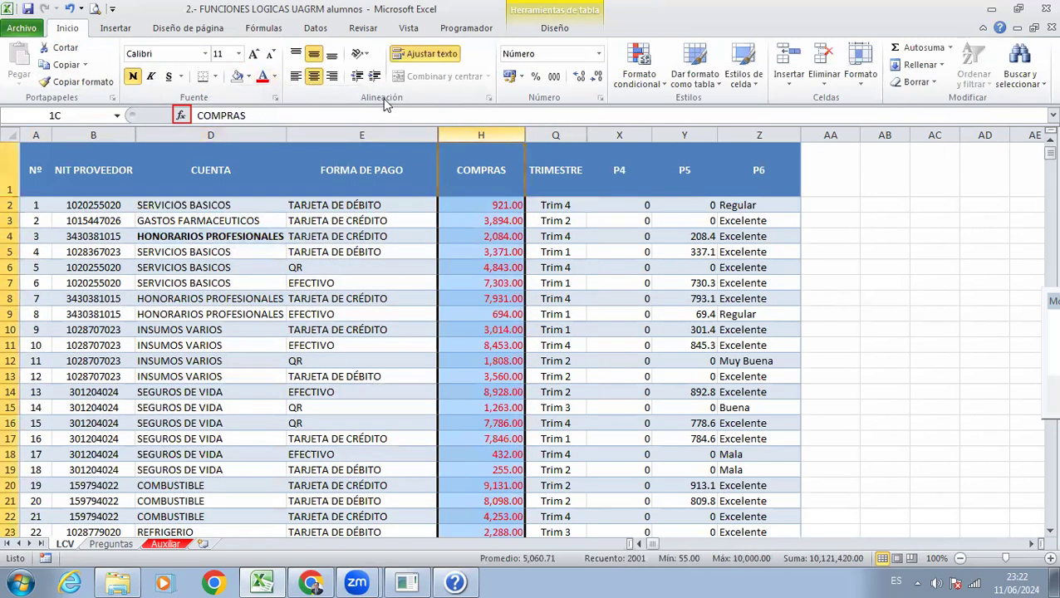
click(275, 76)
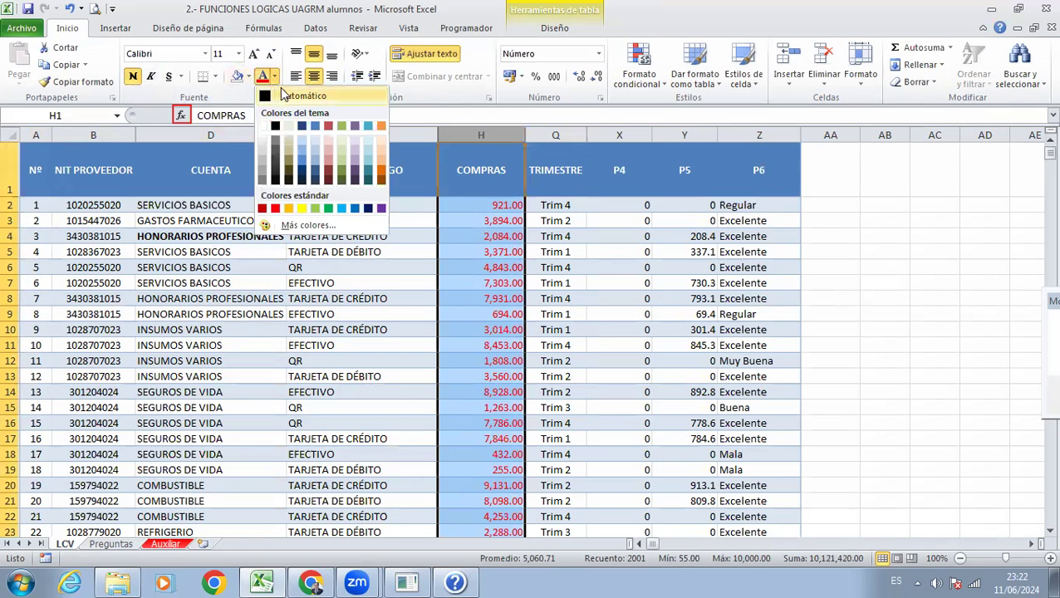
click(266, 96)
click(440, 251)
click(359, 252)
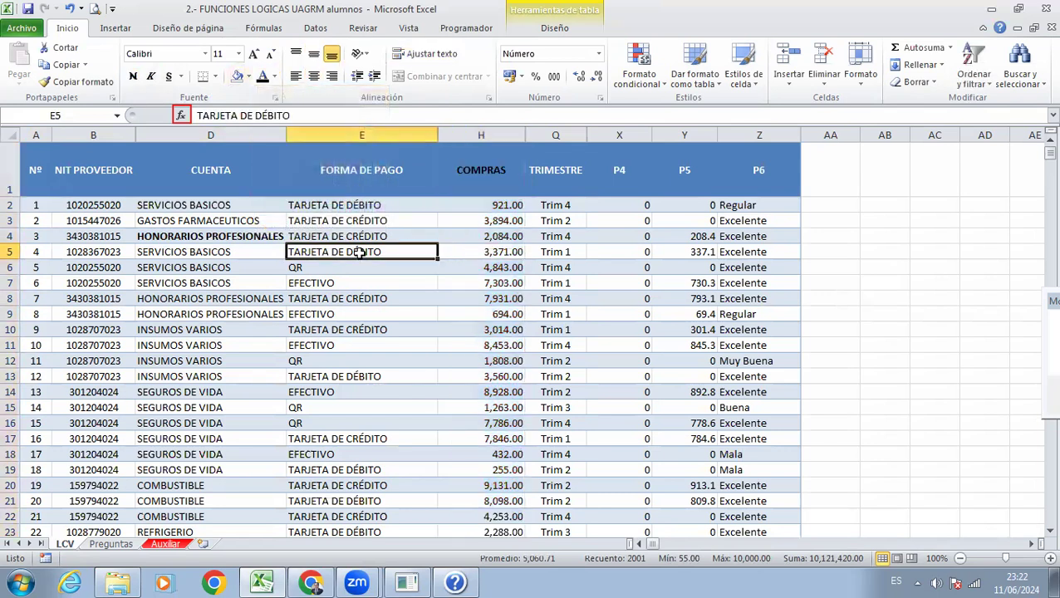
Step: Copy the formatting of the FORMA DE PAGO header onto the COMPRAS header and return to cell A1
click(422, 183)
click(83, 81)
click(465, 166)
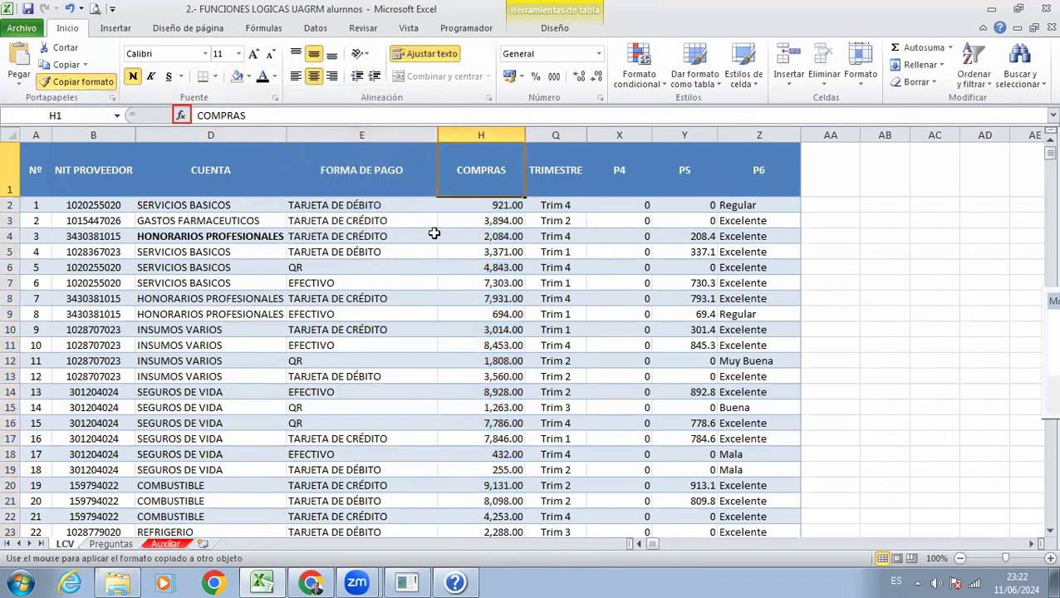
click(435, 247)
key(ctrl+Home)
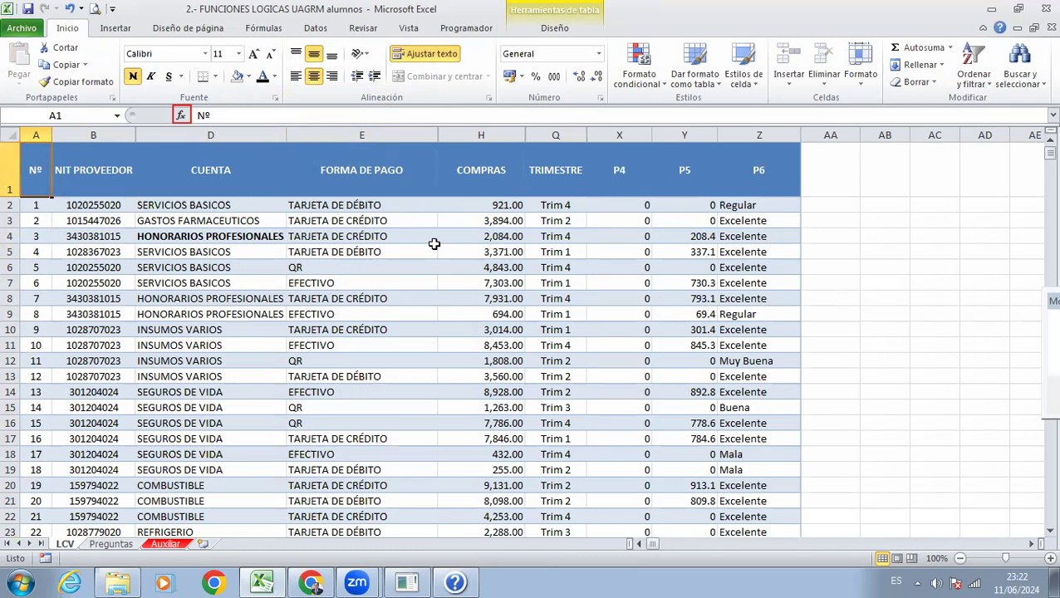
Step: Select all COMPRAS amounts from H2 to the table's last row and bring the first rows back into view
key(Down)
key(Right)
key(Right)
key(Down)
key(Right)
key(Right)
key(Up)
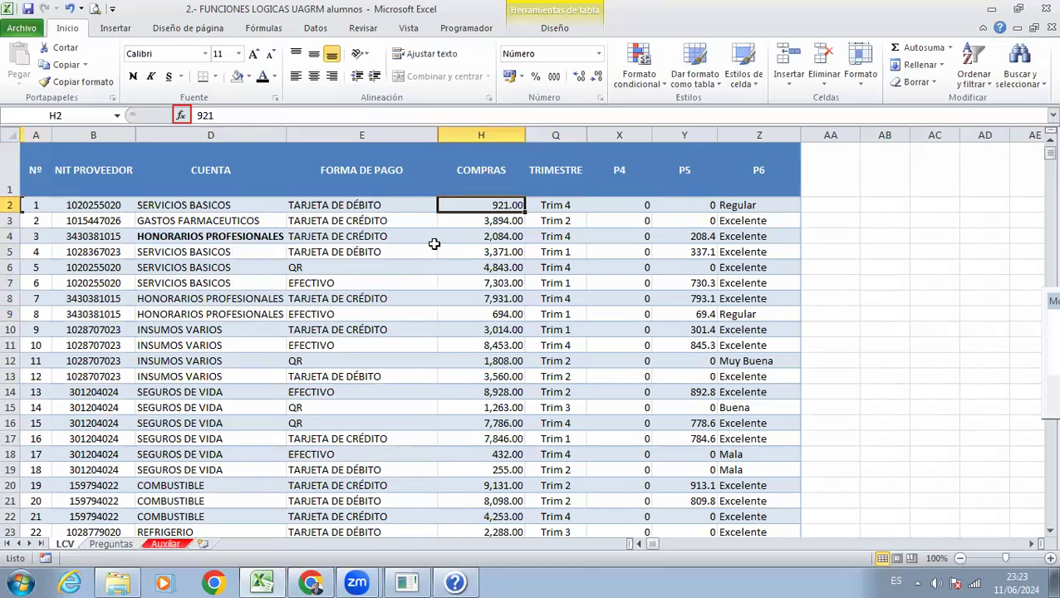
key(shift+Down)
key(shift+Down)
key(shift+Down)
key(shift+Down)
key(shift+Down)
key(shift+Down)
key(shift+Down)
key(shift+Down)
key(shift+Down)
key(shift+Down)
key(shift+Down)
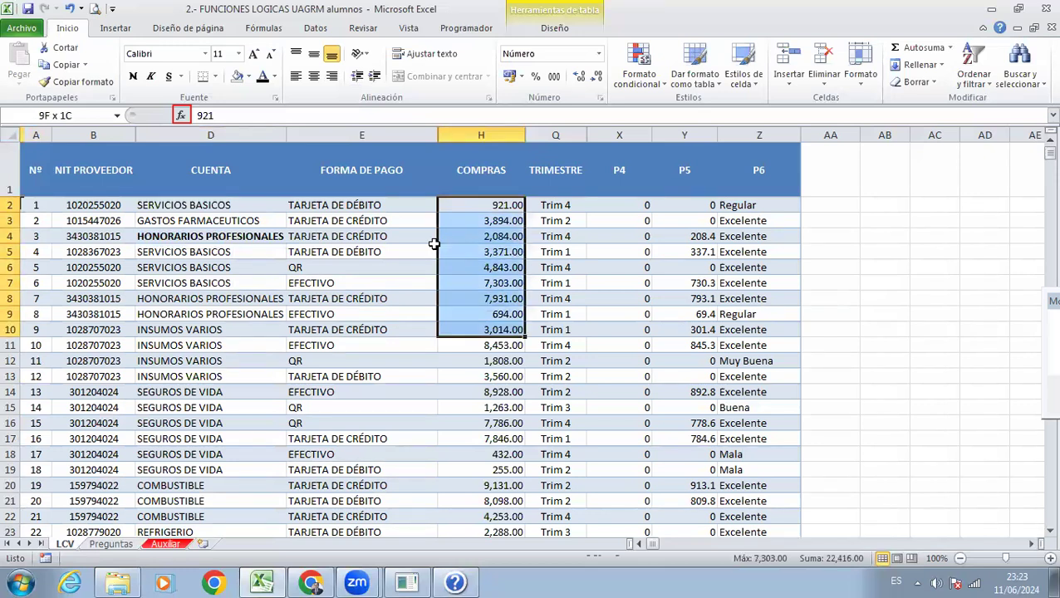
key(ctrl+shift+Down)
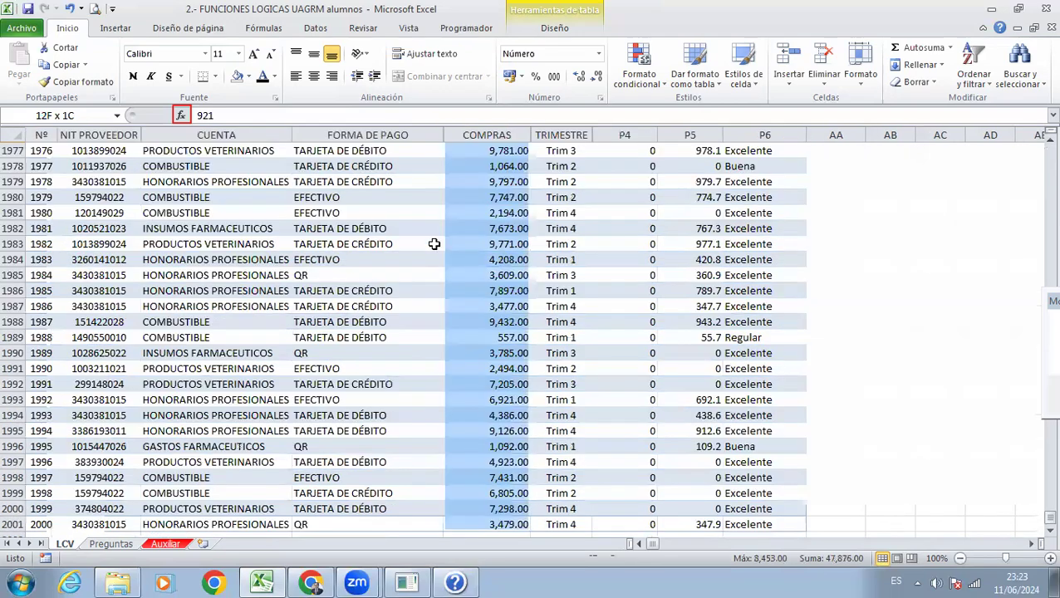
scroll(455, 274, down, 4)
scroll(457, 278, up, 15)
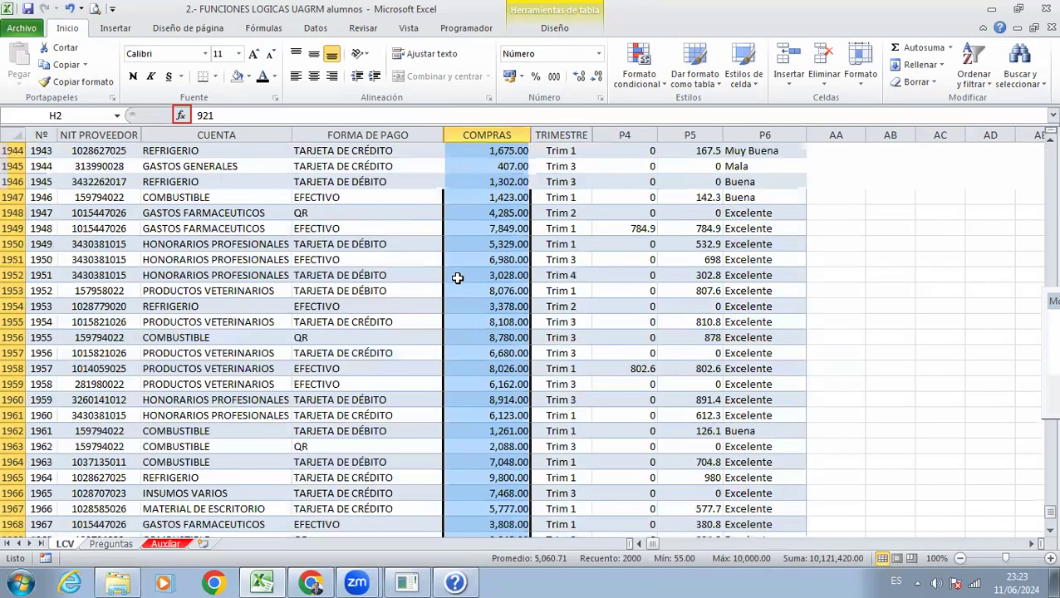
scroll(457, 278, up, 20)
drag(1038, 413, 1038, 310)
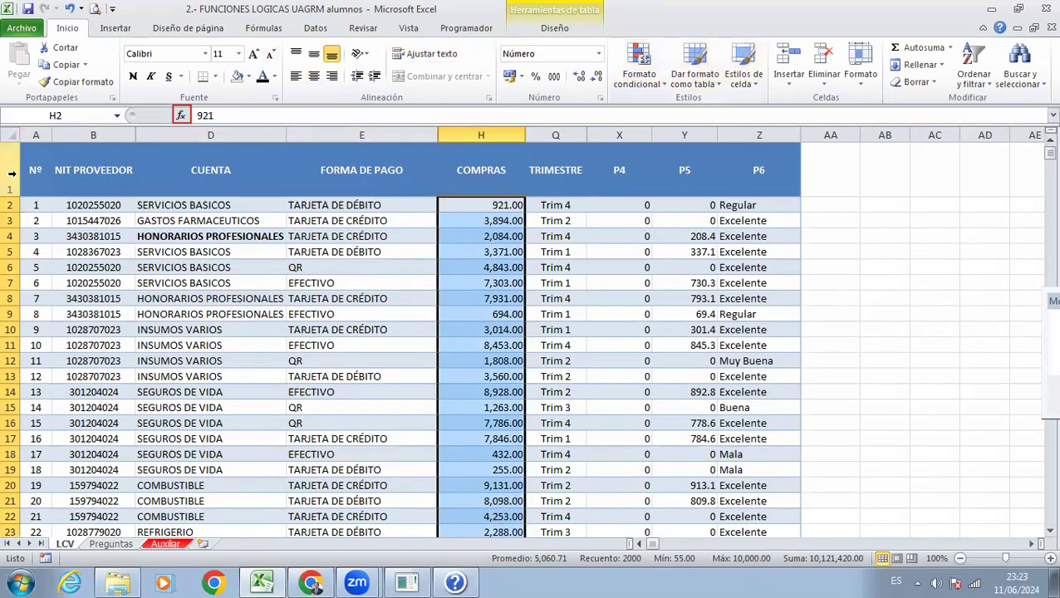
drag(50, 17, 111, 55)
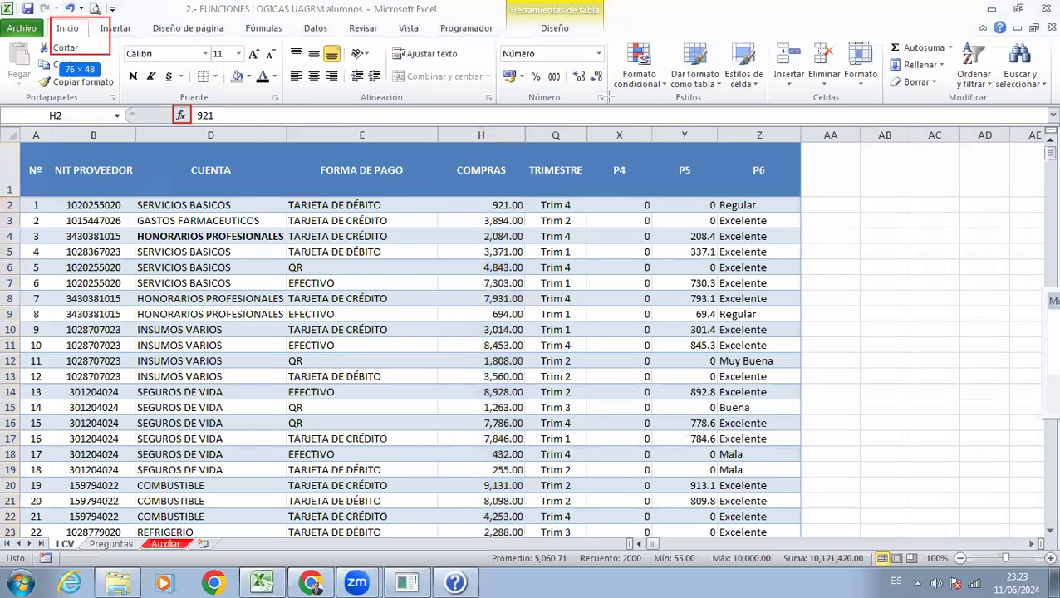
drag(611, 28, 671, 99)
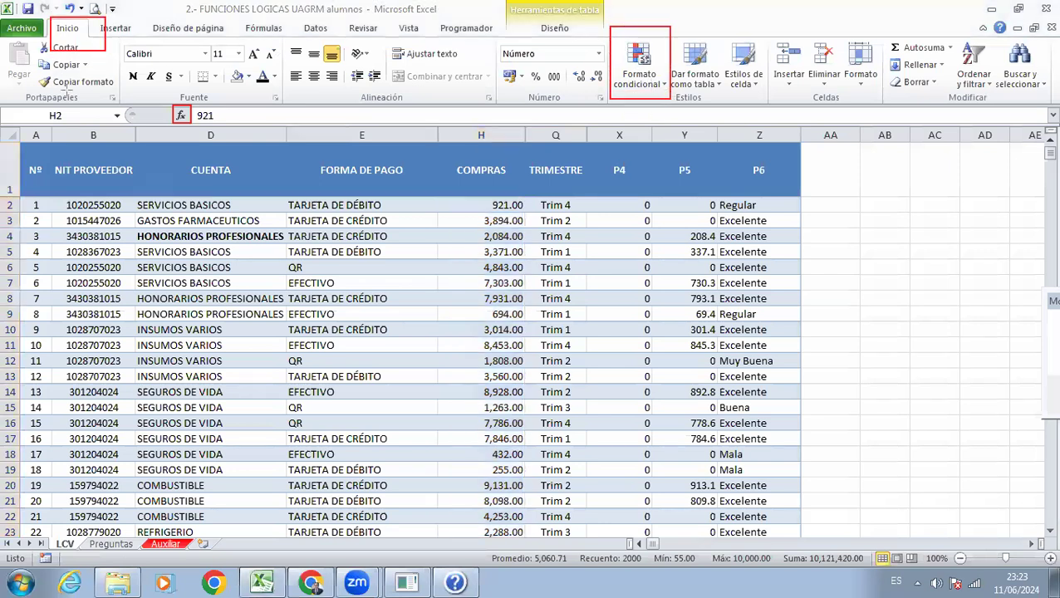
Step: Create a new conditional formatting rule for the COMPRAS amounts that formats only cells with a value less than 1000 (menor que)
click(631, 89)
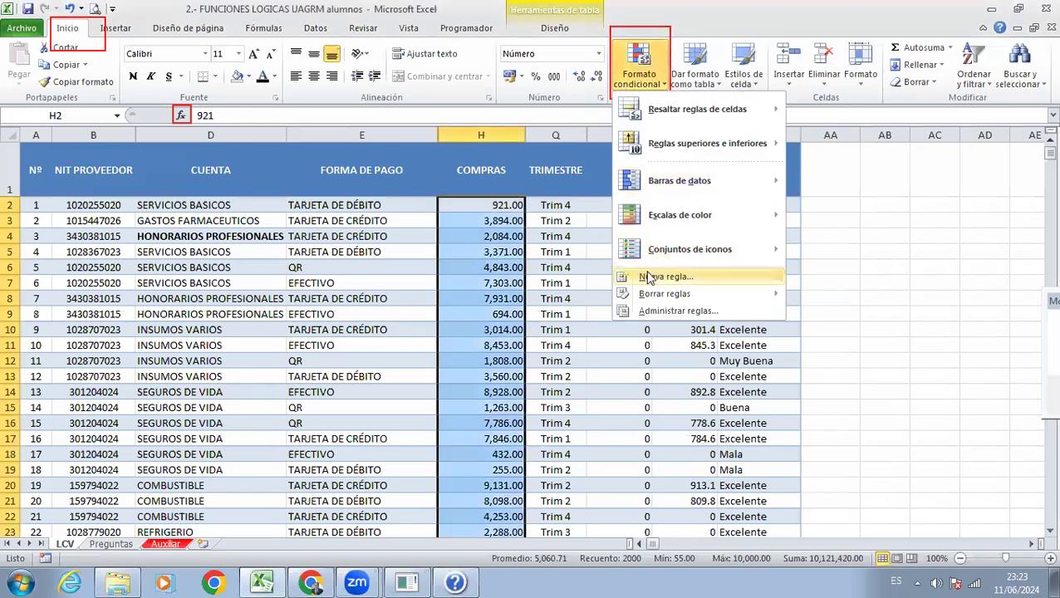
click(650, 277)
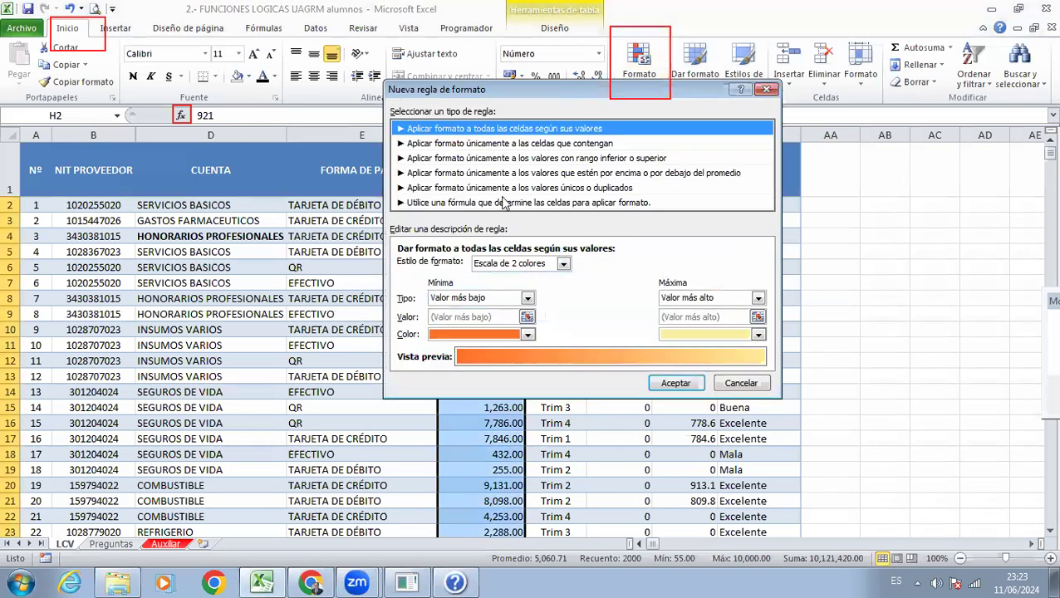
drag(480, 98, 645, 112)
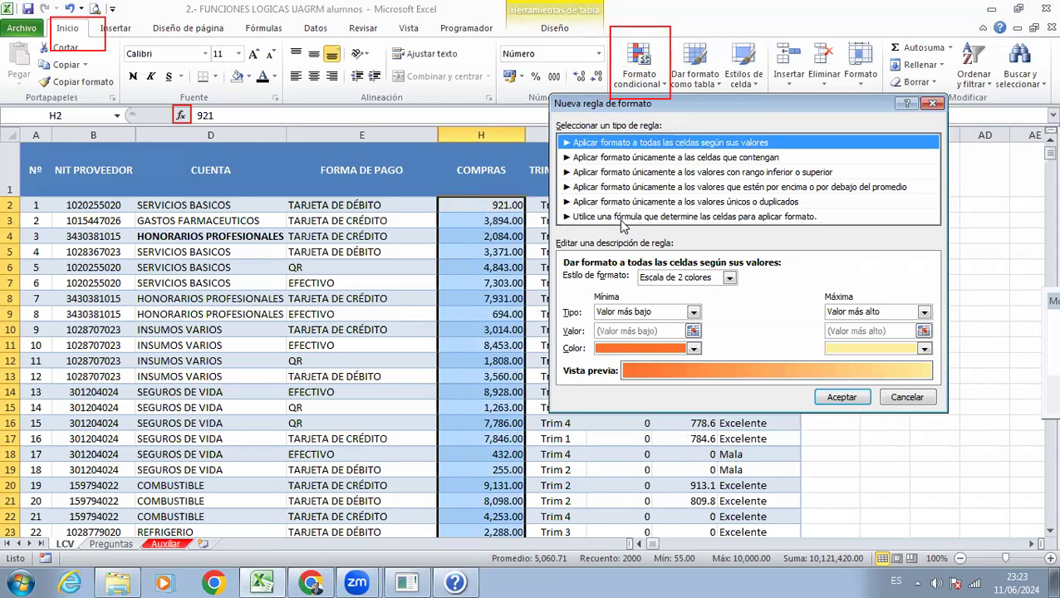
click(613, 158)
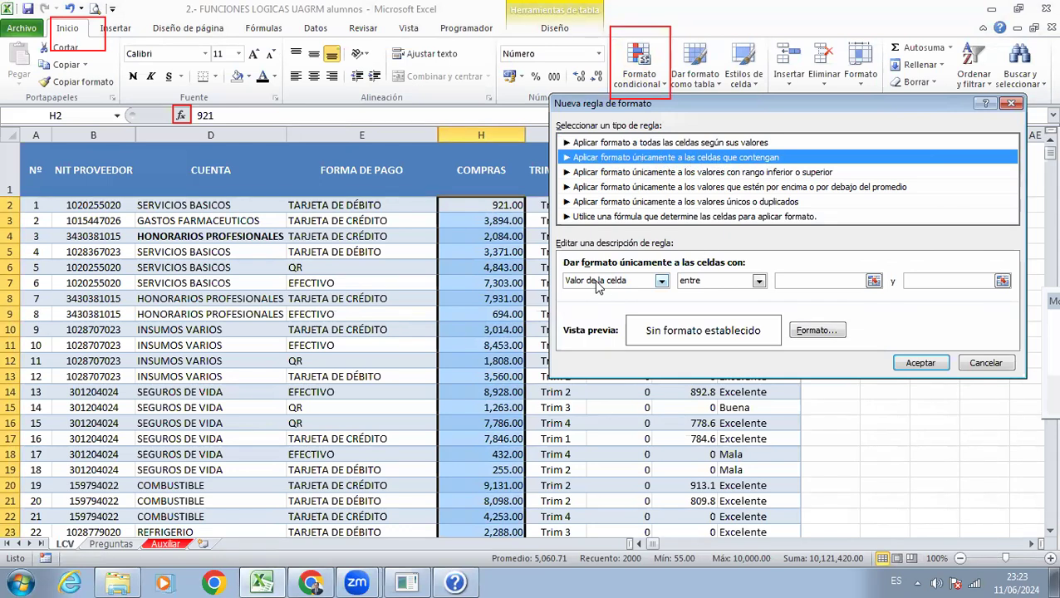
click(681, 284)
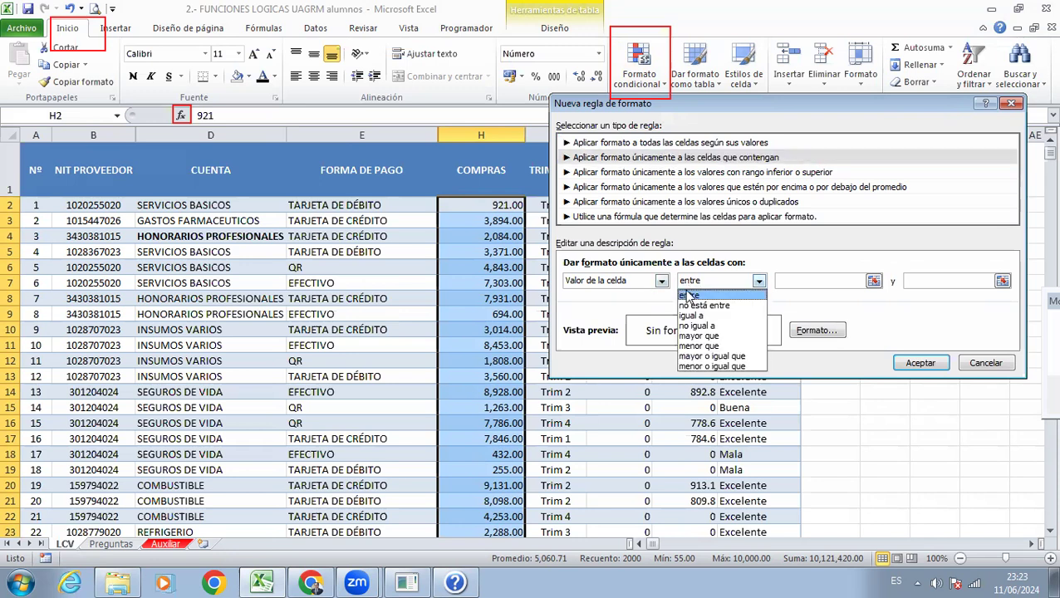
click(703, 346)
click(779, 283)
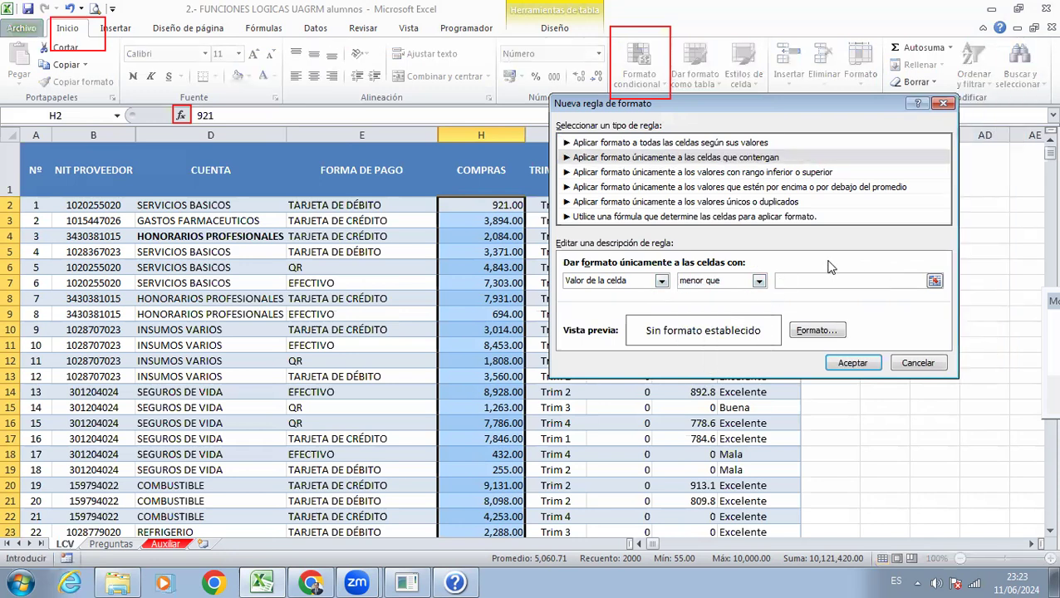
text(1000)
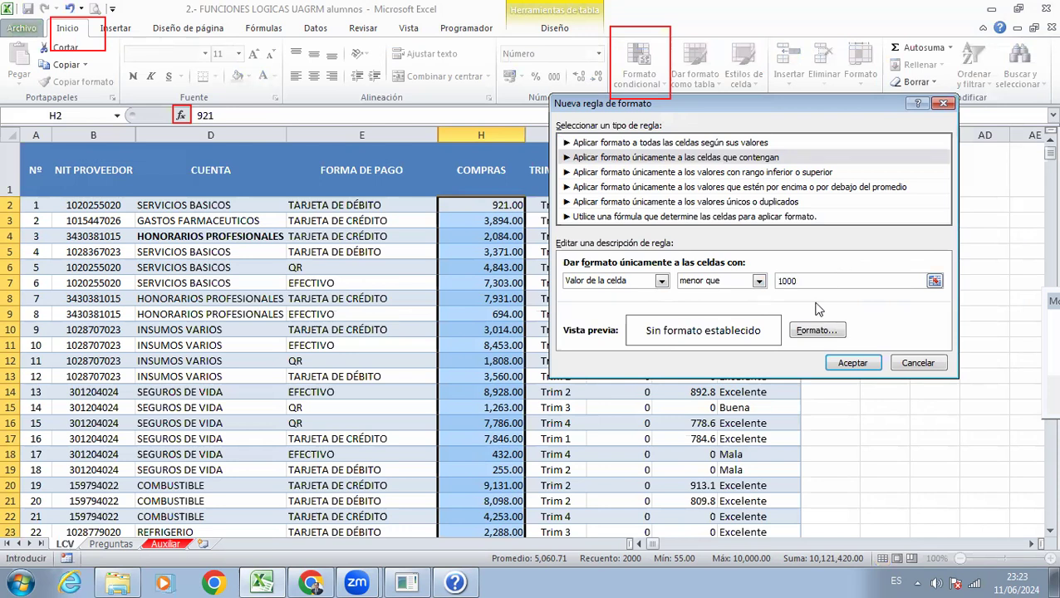
Step: Give the rule a yellow background fill and apply it to the COMPRAS amounts
click(810, 332)
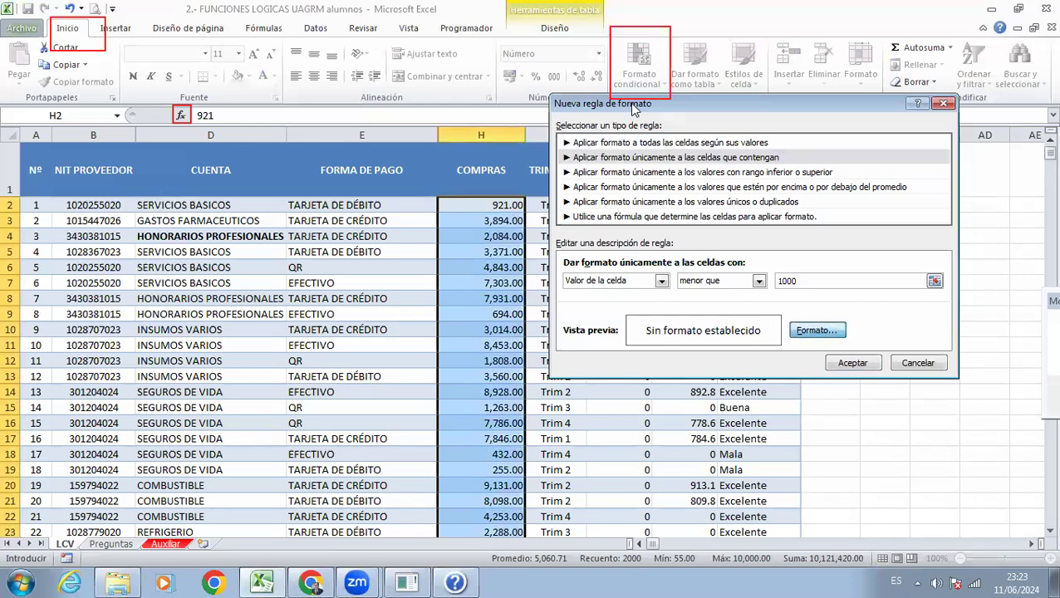
click(523, 74)
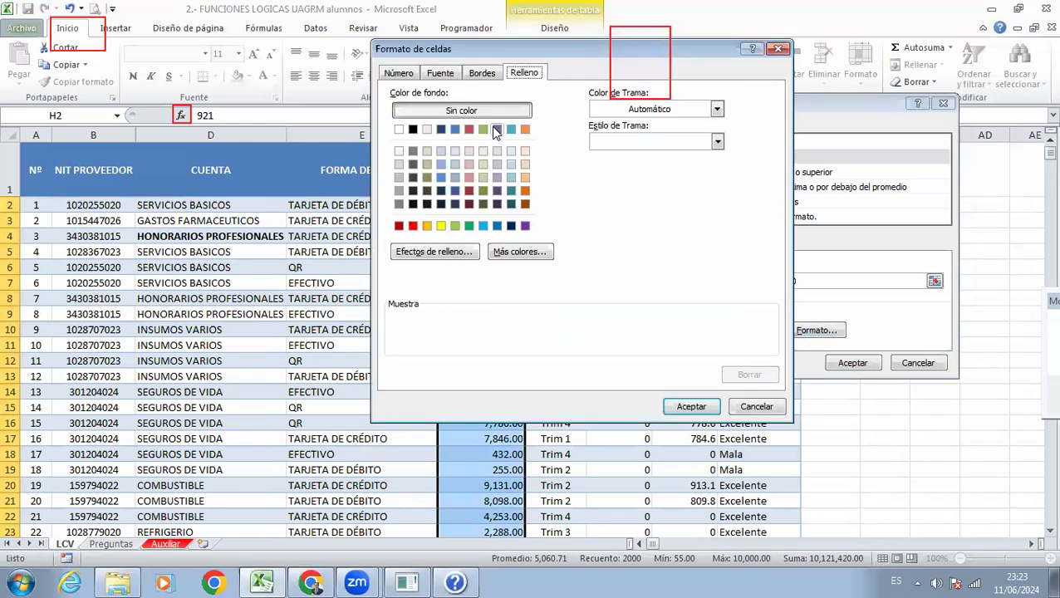
click(440, 225)
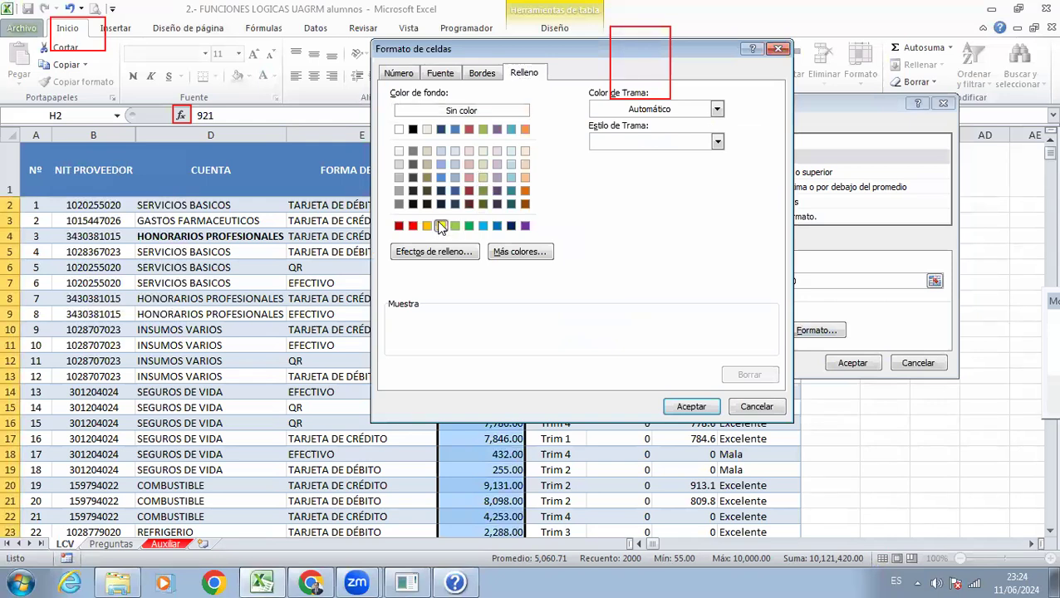
click(693, 407)
click(841, 363)
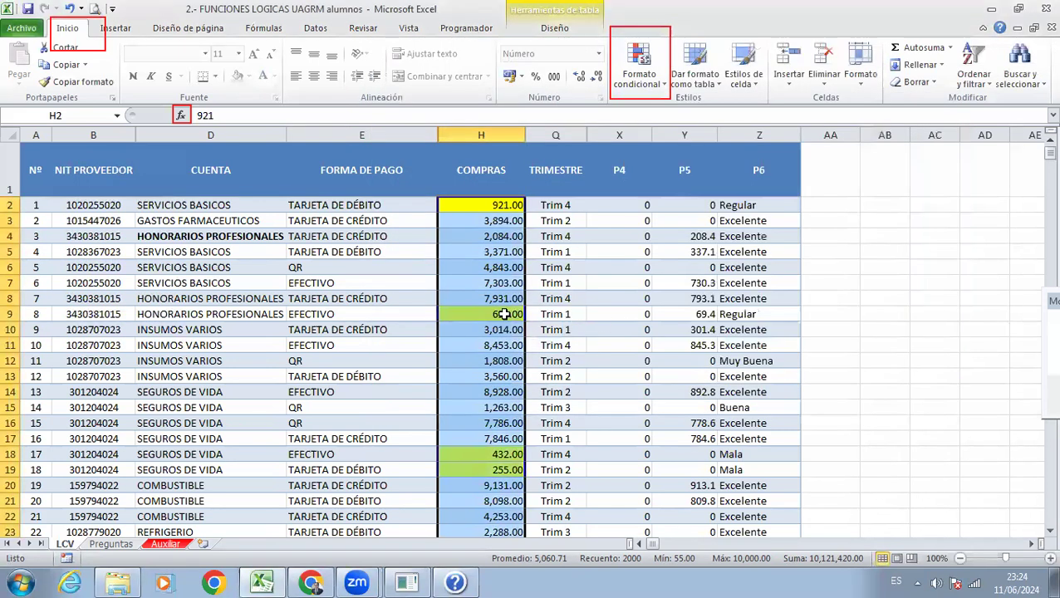
Step: Check down the COMPRAS column which amounts the conditional format highlights, then return to the first rows
click(505, 314)
click(475, 205)
click(504, 315)
click(489, 163)
click(489, 220)
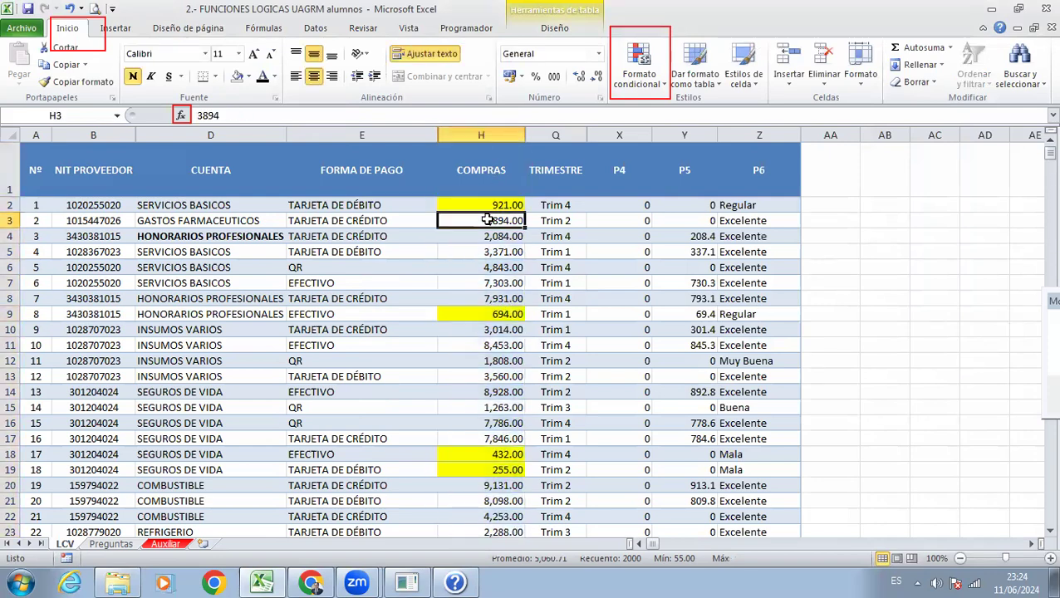
click(475, 205)
click(473, 302)
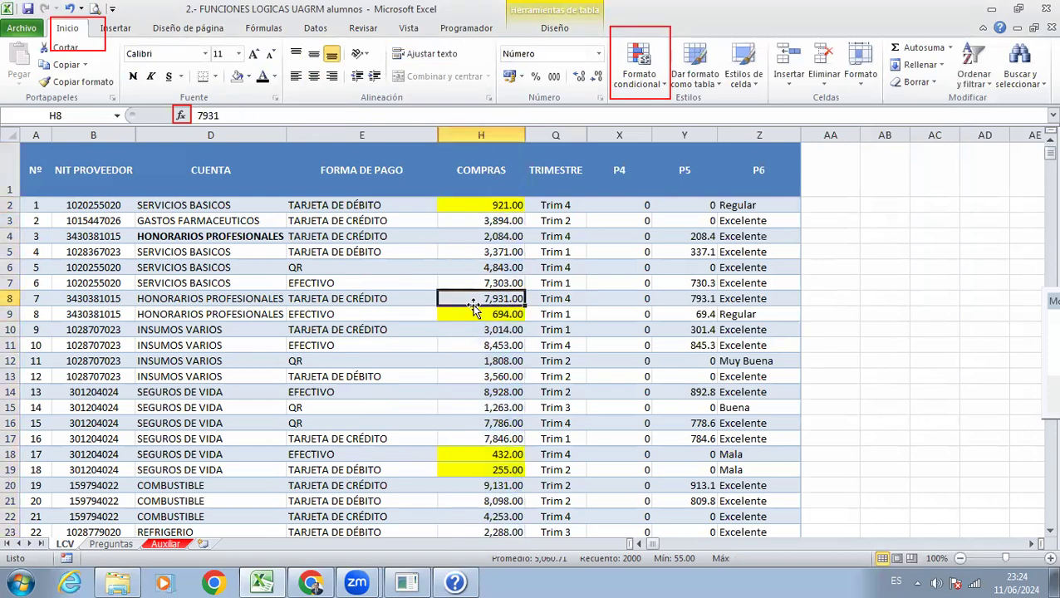
click(460, 453)
scroll(462, 444, down, 5)
click(491, 291)
click(481, 414)
click(484, 289)
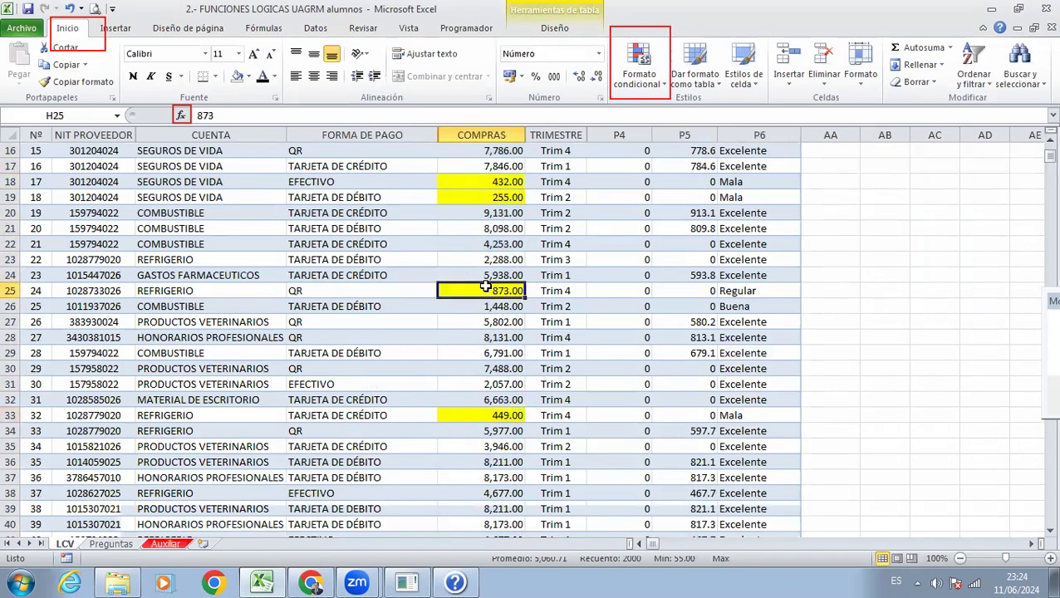
scroll(482, 266, down, 4)
click(473, 228)
click(494, 368)
click(488, 339)
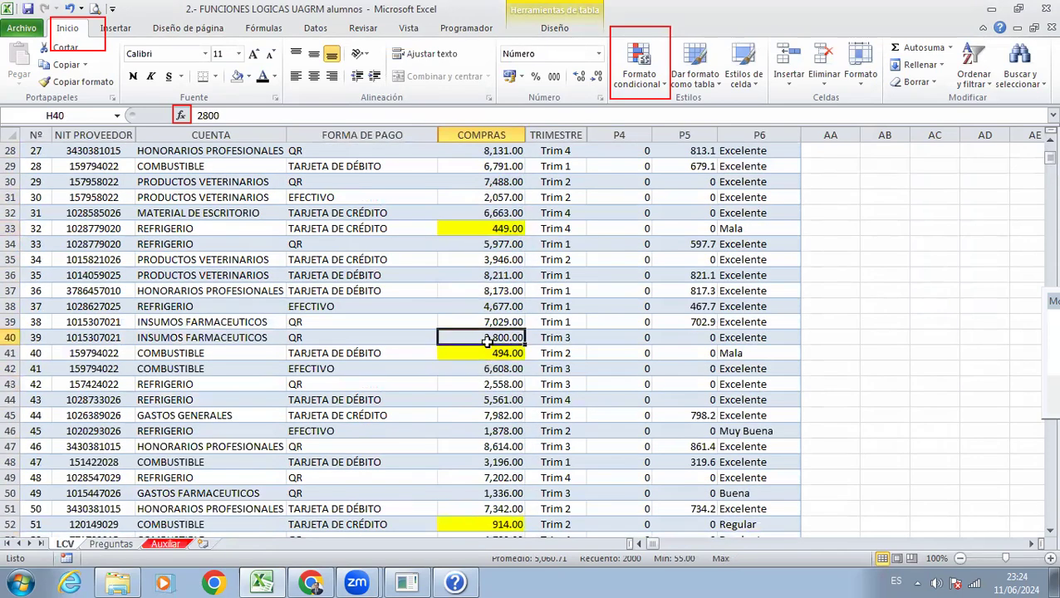
scroll(482, 328, down, 7)
click(475, 242)
scroll(470, 249, up, 16)
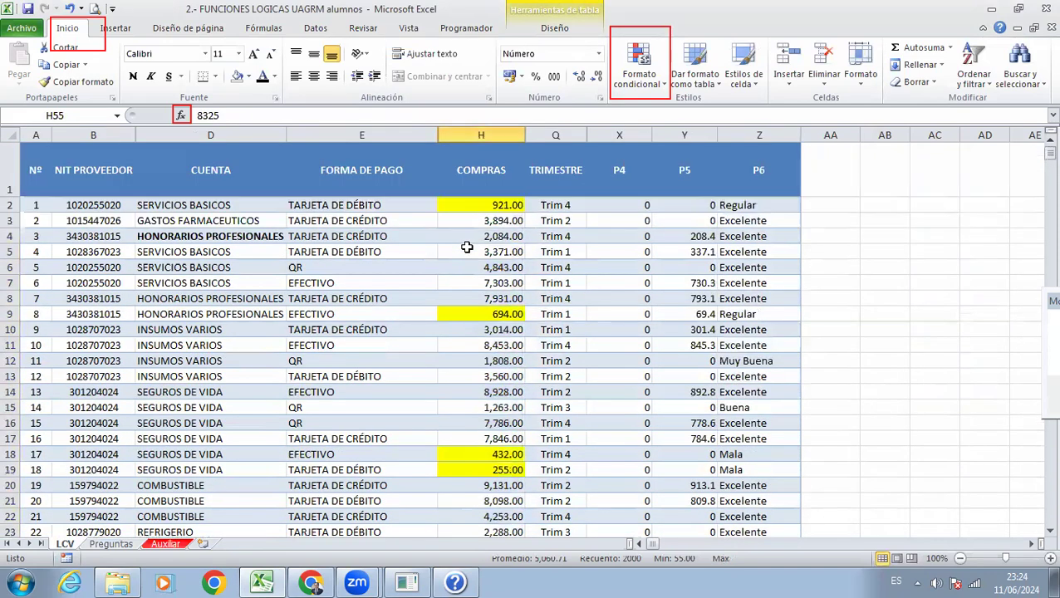
Step: Unhide all hidden columns between COMPRAS (H) and P6 (Z) on the LCV sheet
click(492, 235)
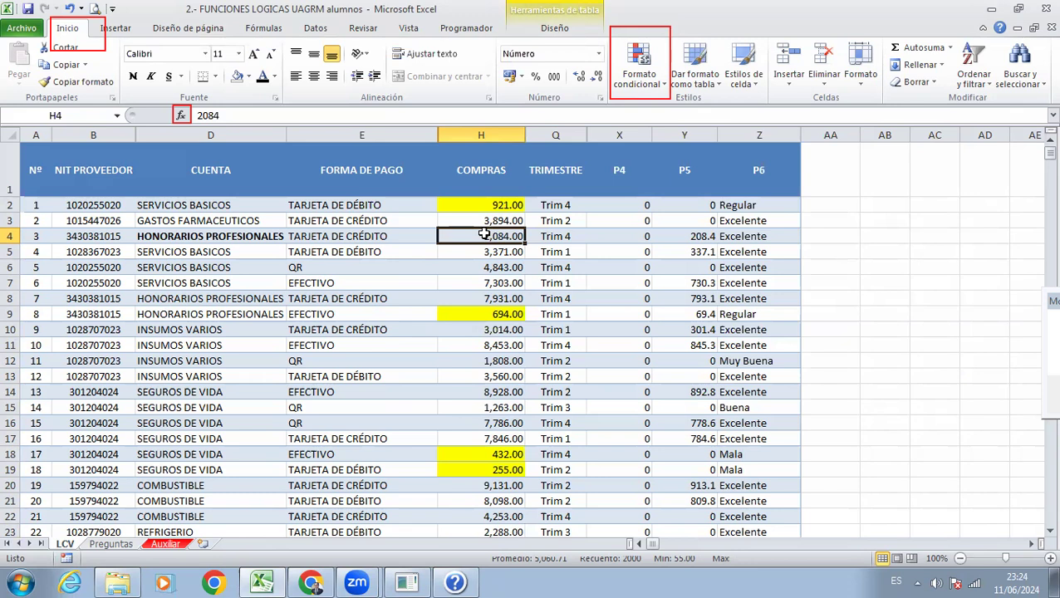
drag(498, 136, 731, 137)
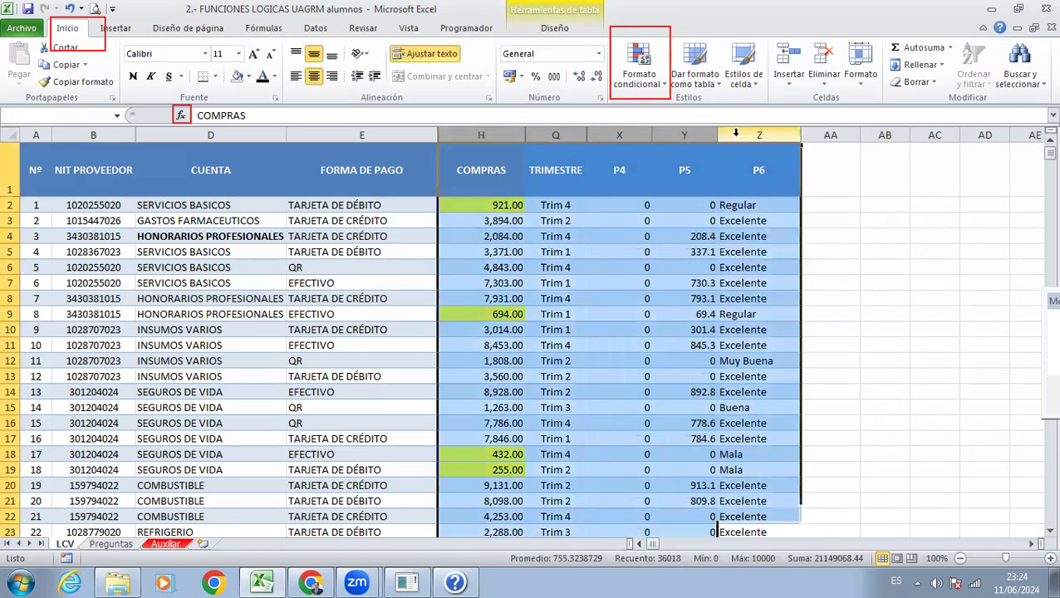
right_click(735, 137)
click(779, 344)
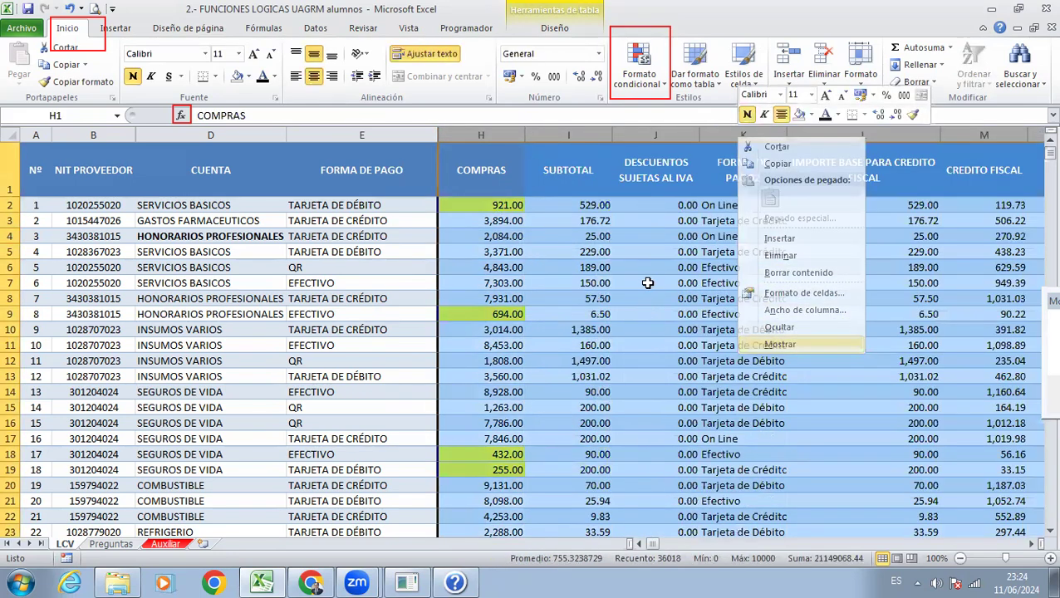
click(742, 283)
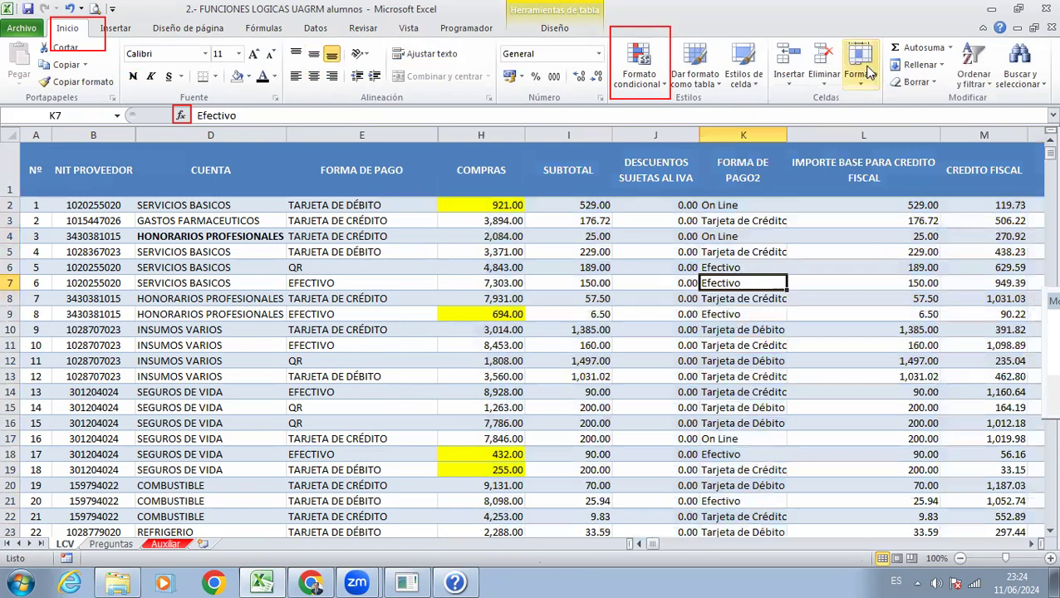
Step: Look across the unhidden columns as far as P6 and go back to the first P1 formula in cell R2
key(Right)
key(Right)
key(Right)
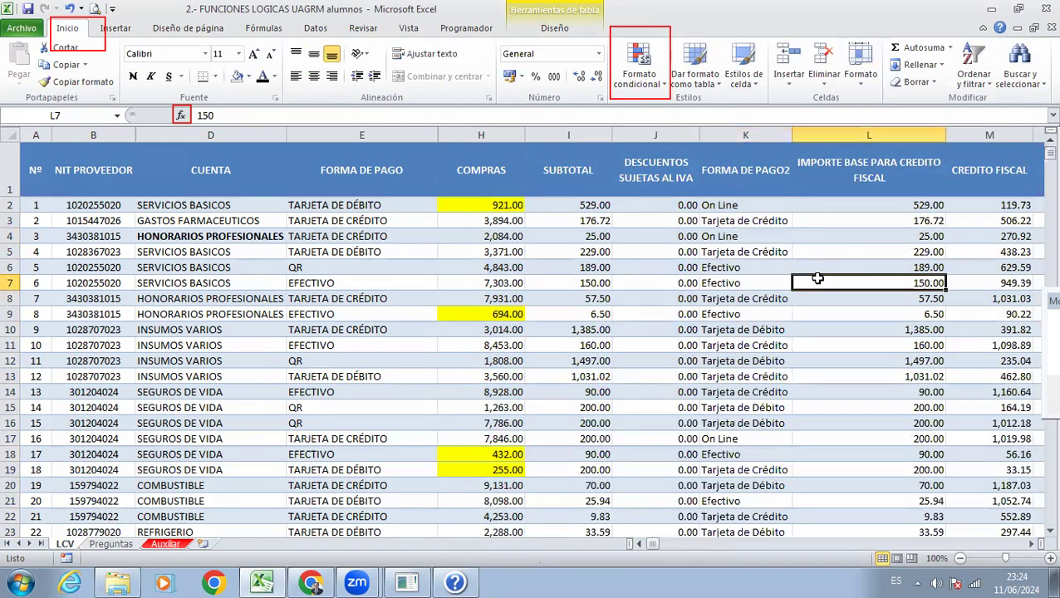
key(Right)
key(Right)
key(Right)
key(Right)
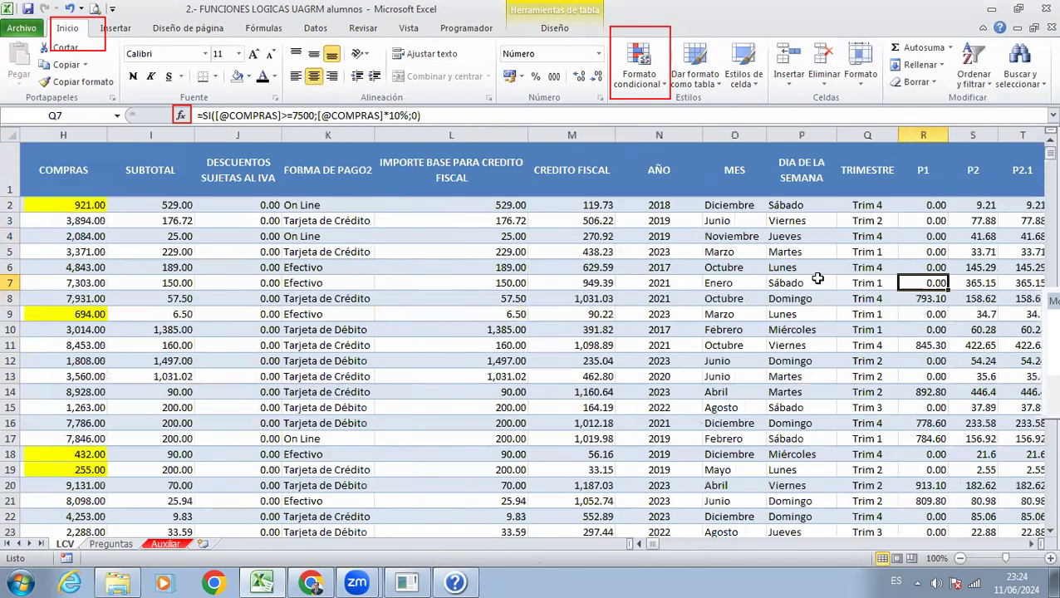
key(Right)
key(Right)
key(Right)
key(Right)
key(Right)
key(Right)
key(Right)
key(Right)
key(Right)
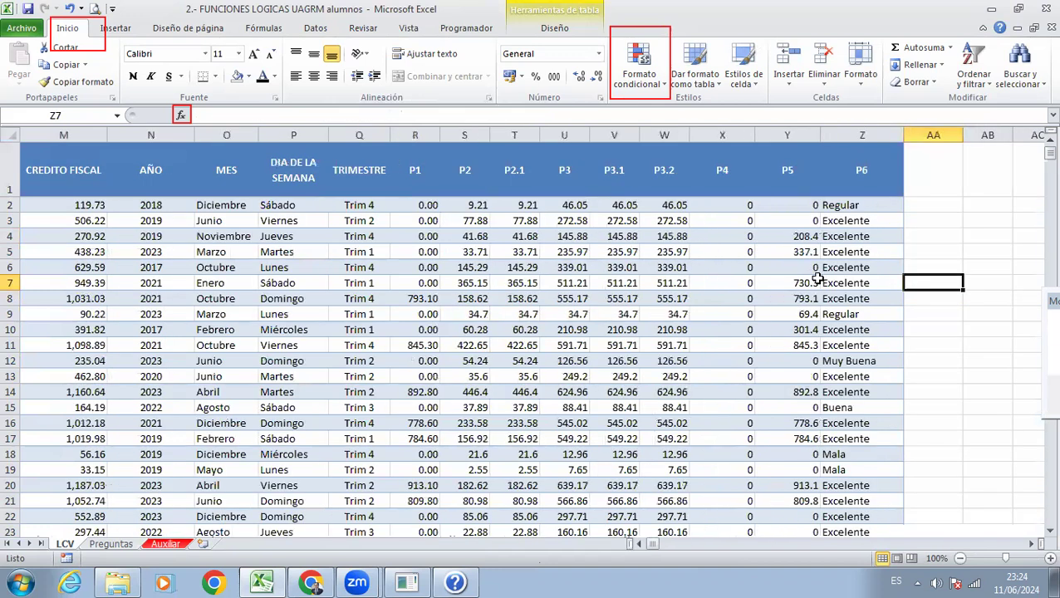
key(Left)
key(Left)
key(Left)
key(Left)
key(Left)
key(Left)
key(Left)
key(Up)
key(Up)
key(Left)
key(Left)
key(Up)
key(Up)
key(Up)
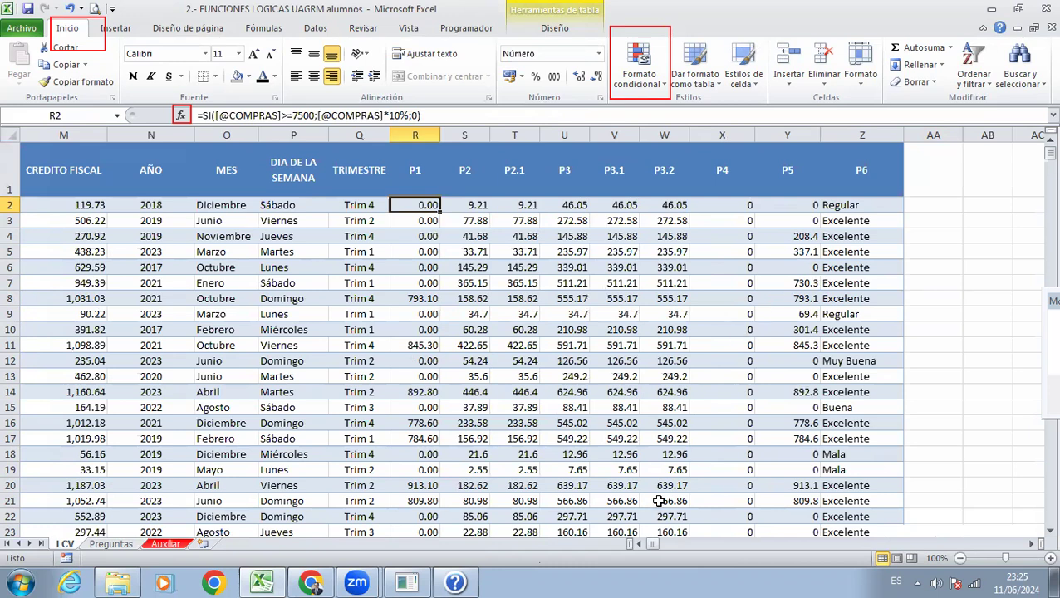
click(573, 423)
click(507, 418)
click(472, 424)
click(426, 421)
drag(413, 296, 532, 372)
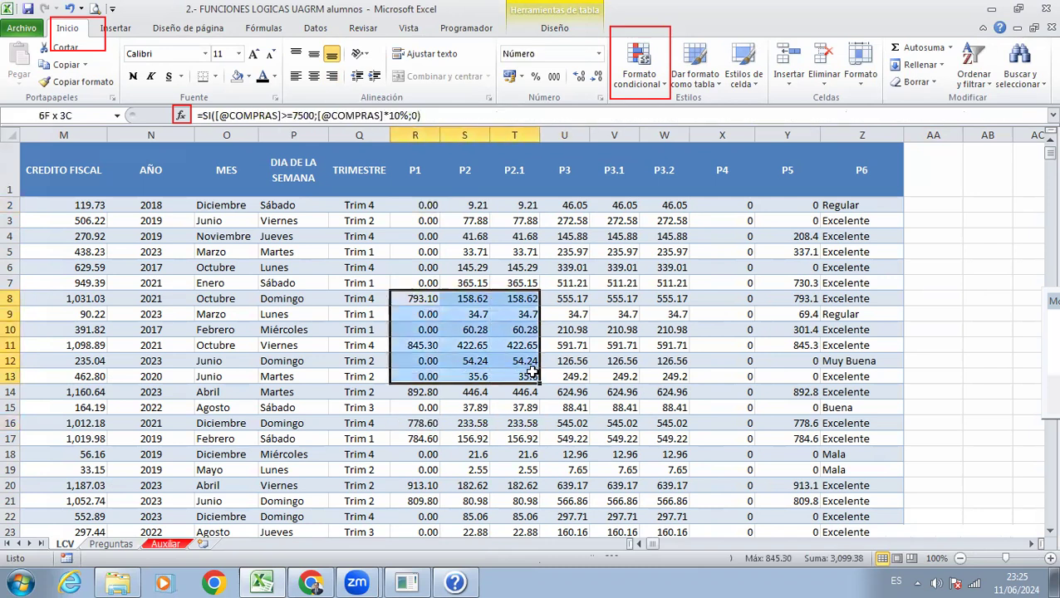
click(615, 376)
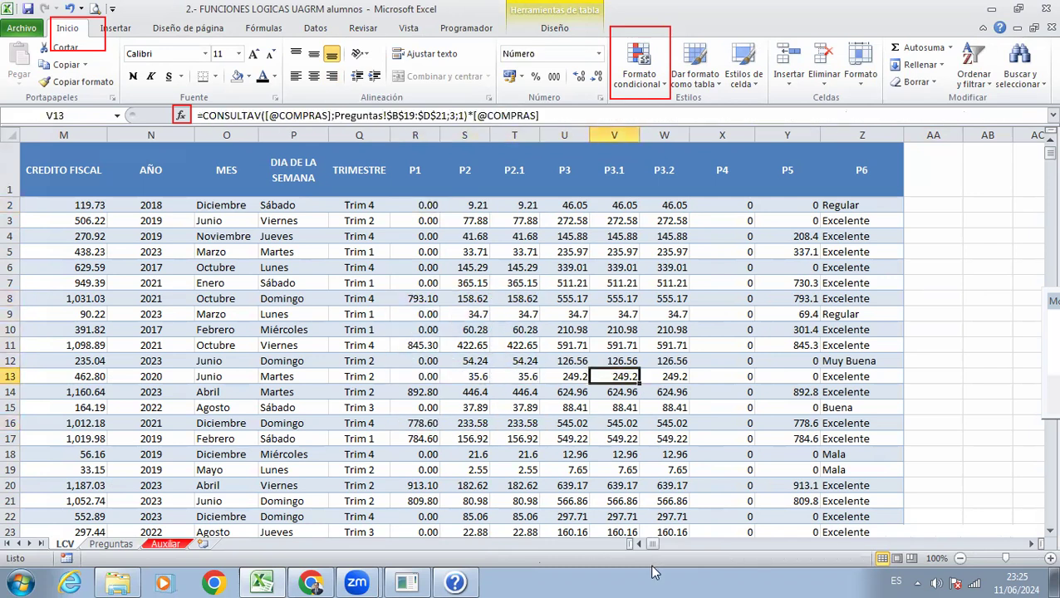